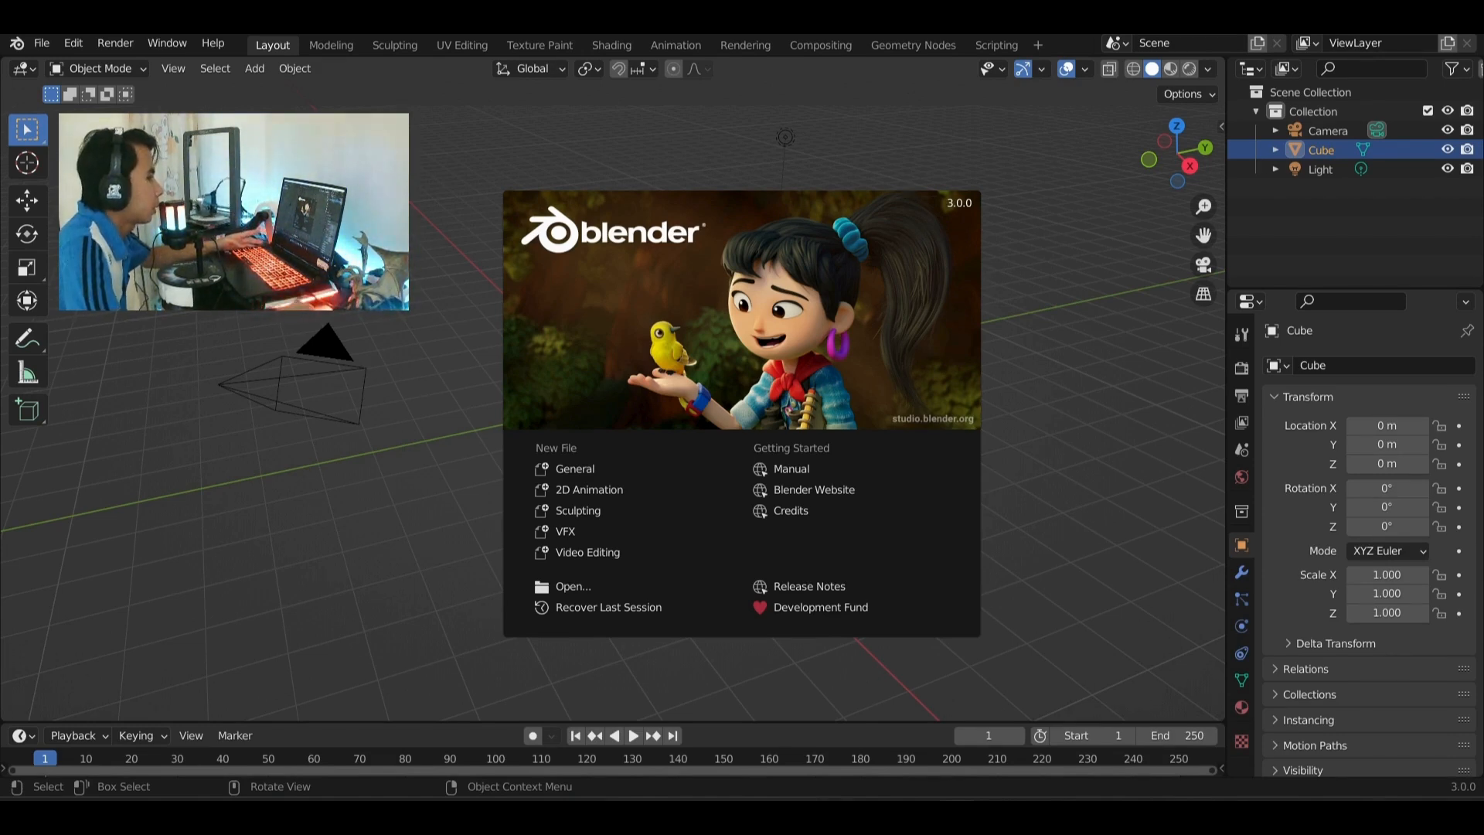
- Start a new General file and delete the default cube
{"action": "left_click", "coordinate": [586, 469]}
{"action": "left_click", "coordinate": [525, 239]}
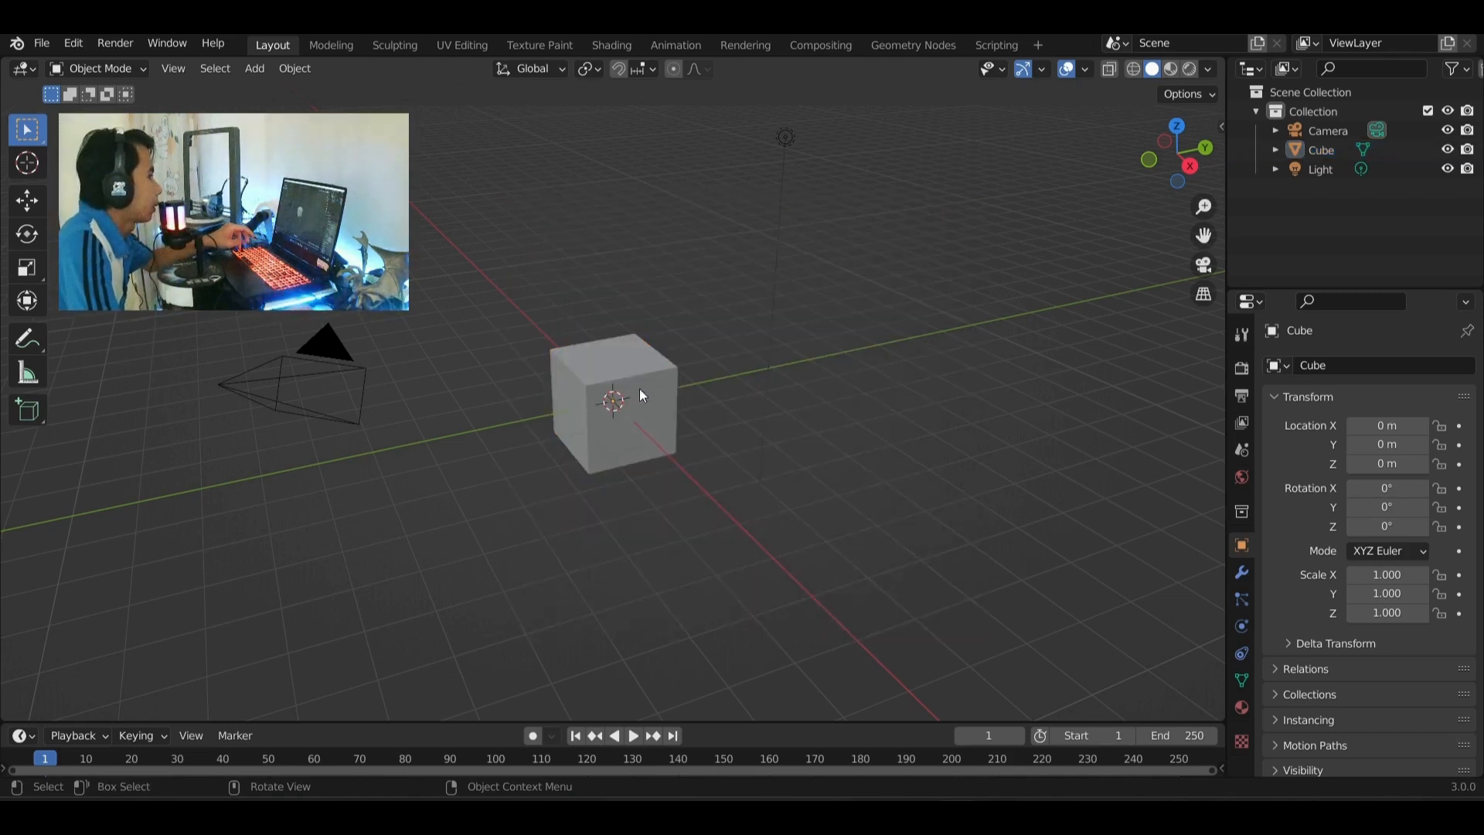
{"action": "left_click", "coordinate": [664, 426]}
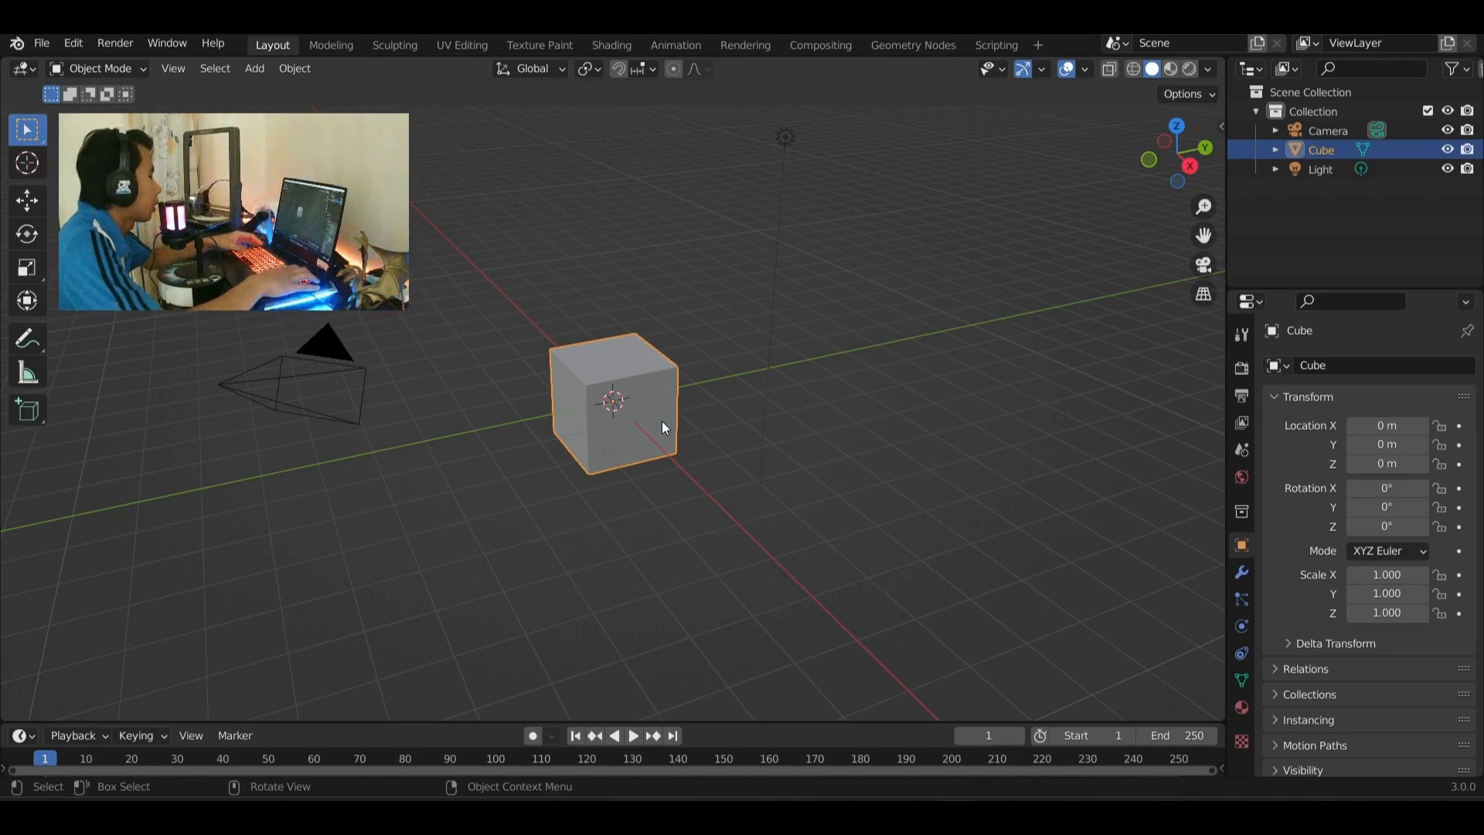
{"action": "key", "text": "Delete"}
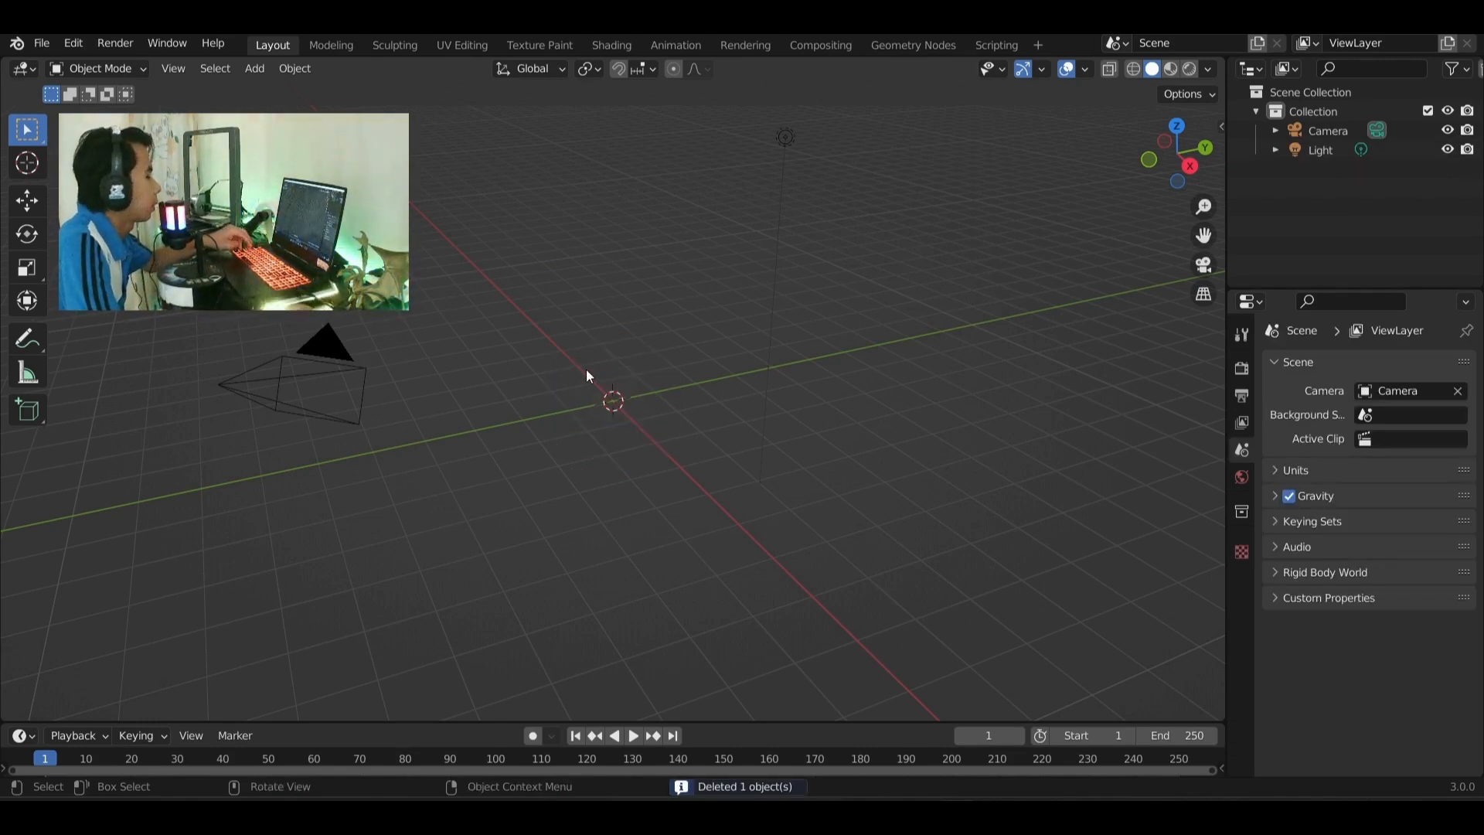
- Enable the Screencast Keys overlay in the 3D viewport
{"action": "key", "text": "n"}
{"action": "left_click", "coordinate": [1211, 232]}
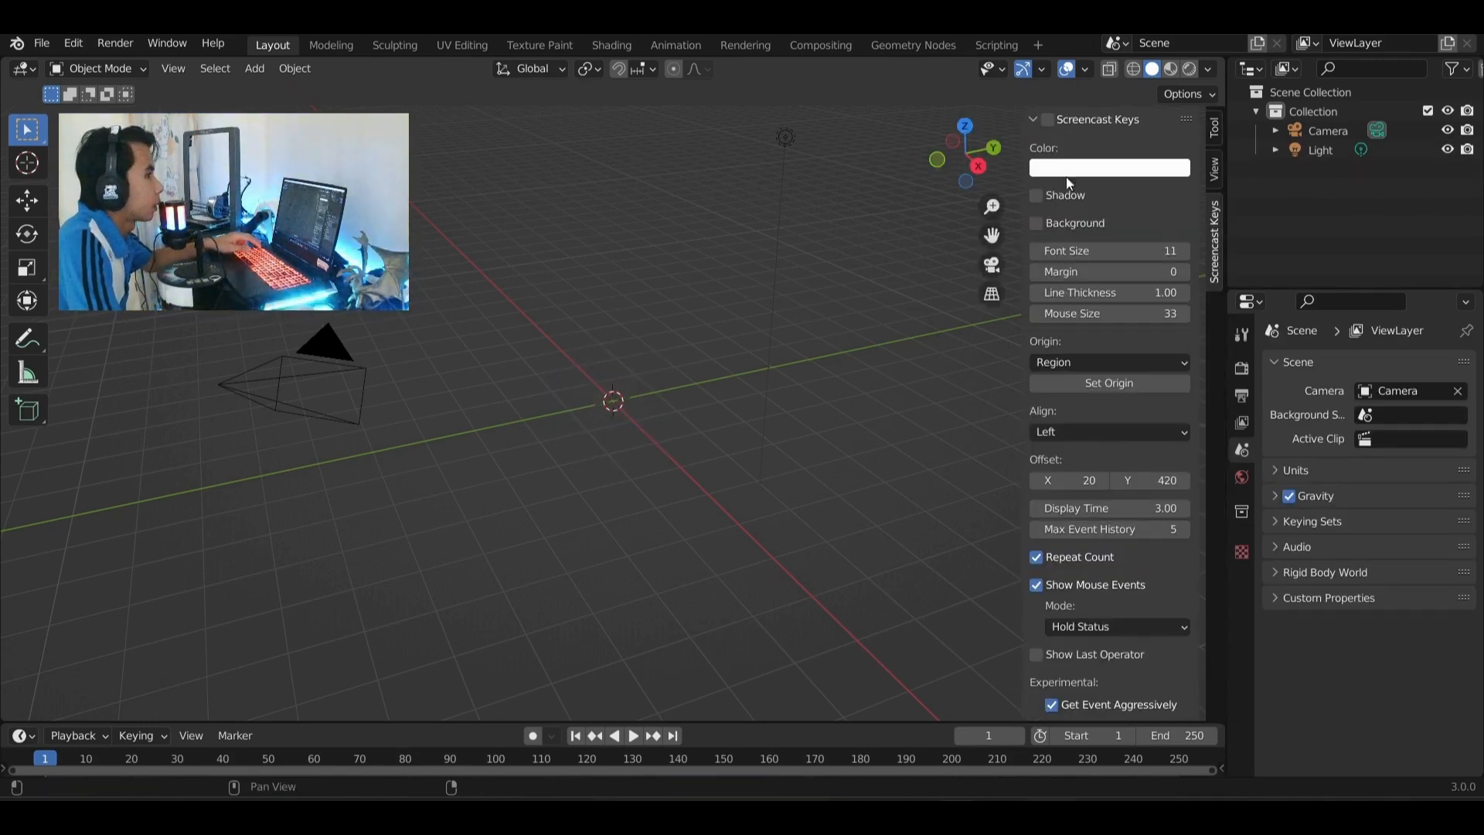
{"action": "left_click", "coordinate": [1048, 121]}
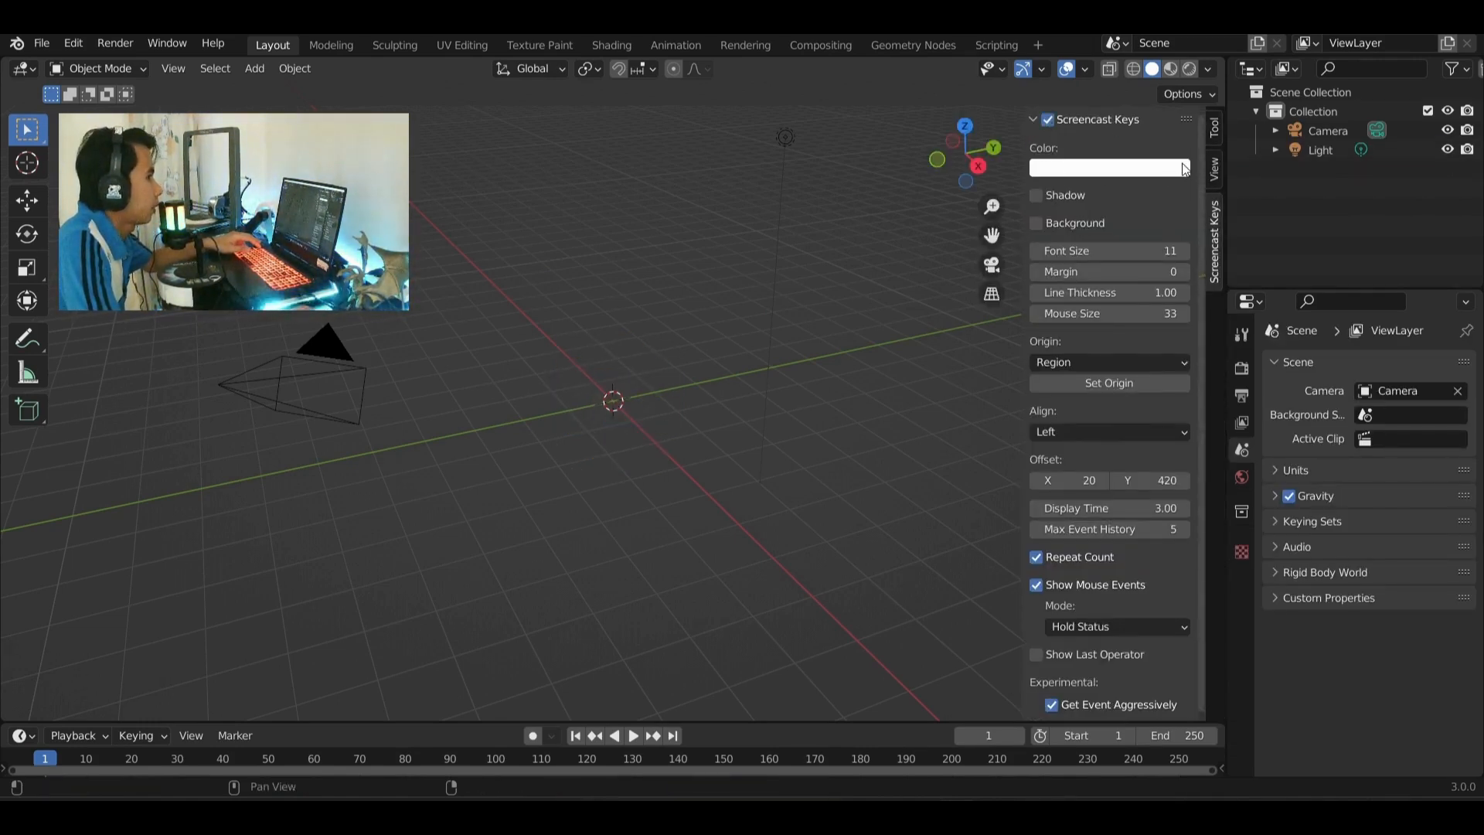
{"action": "key", "text": "n"}
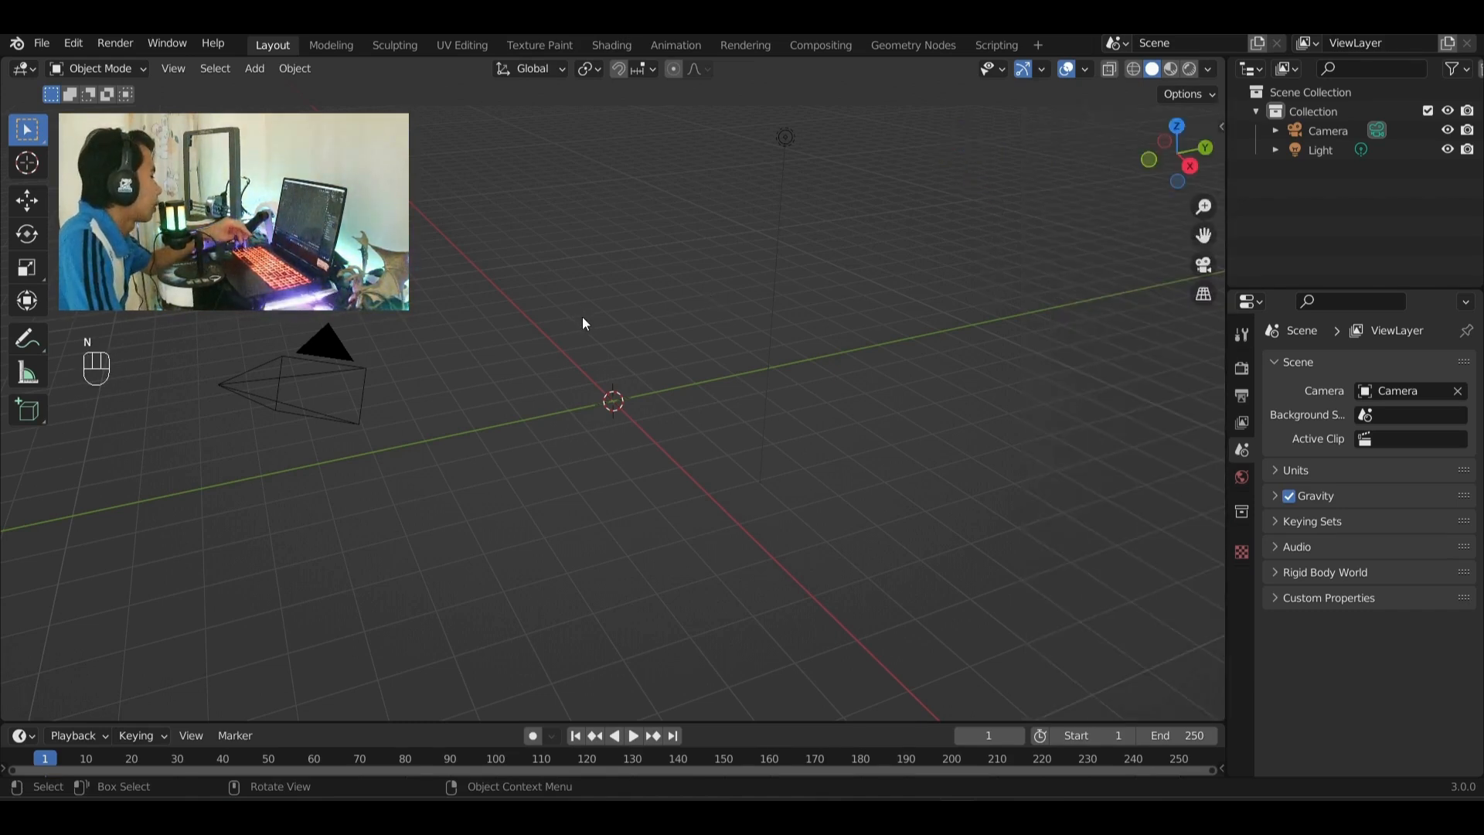
- Add a cylinder mesh at the world origin
{"action": "key", "text": "shift"}
{"action": "key", "text": "shift+a"}
{"action": "mouse_move", "coordinate": [621, 357]}
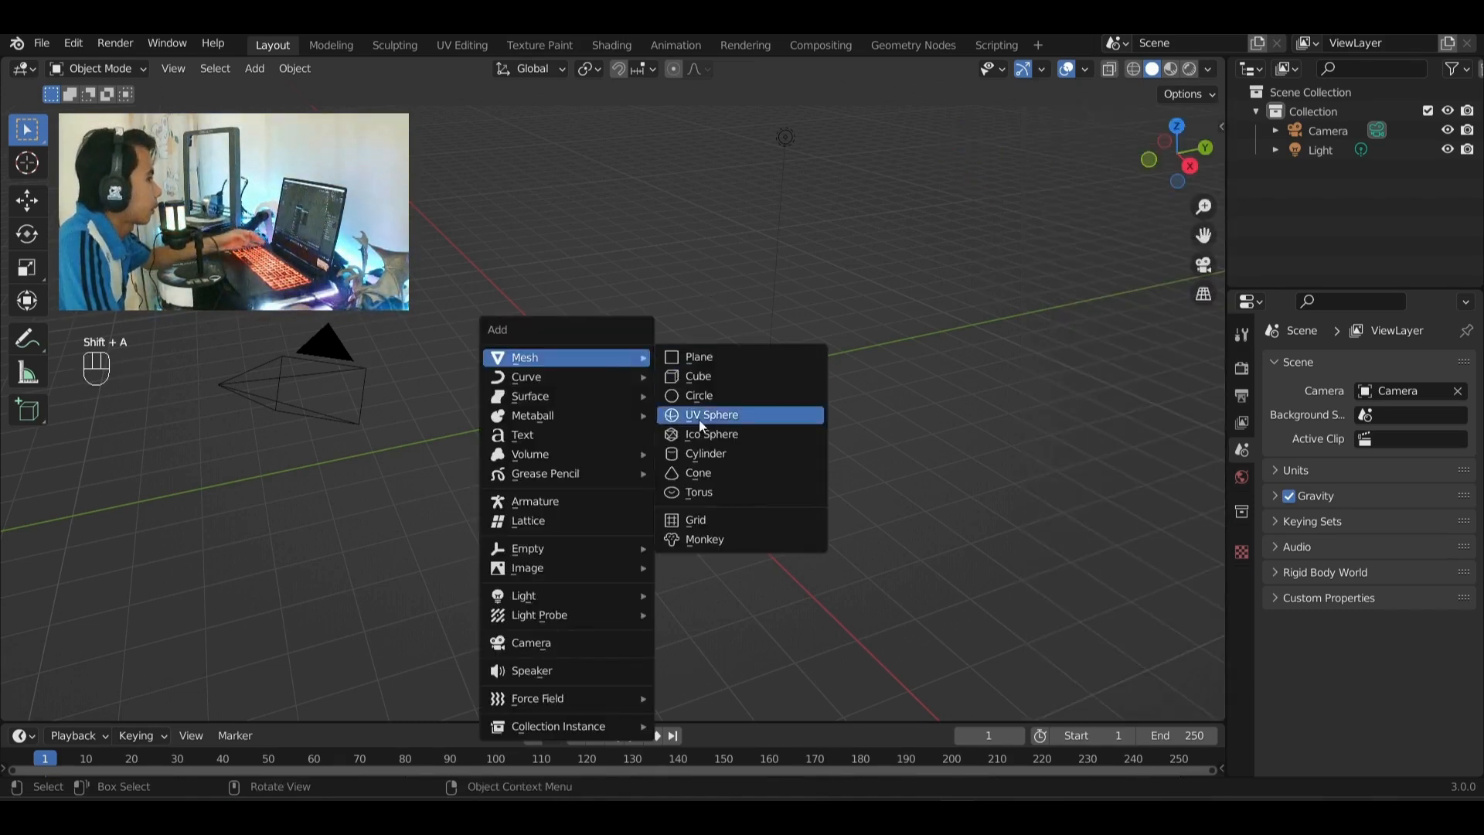
{"action": "left_click", "coordinate": [729, 453]}
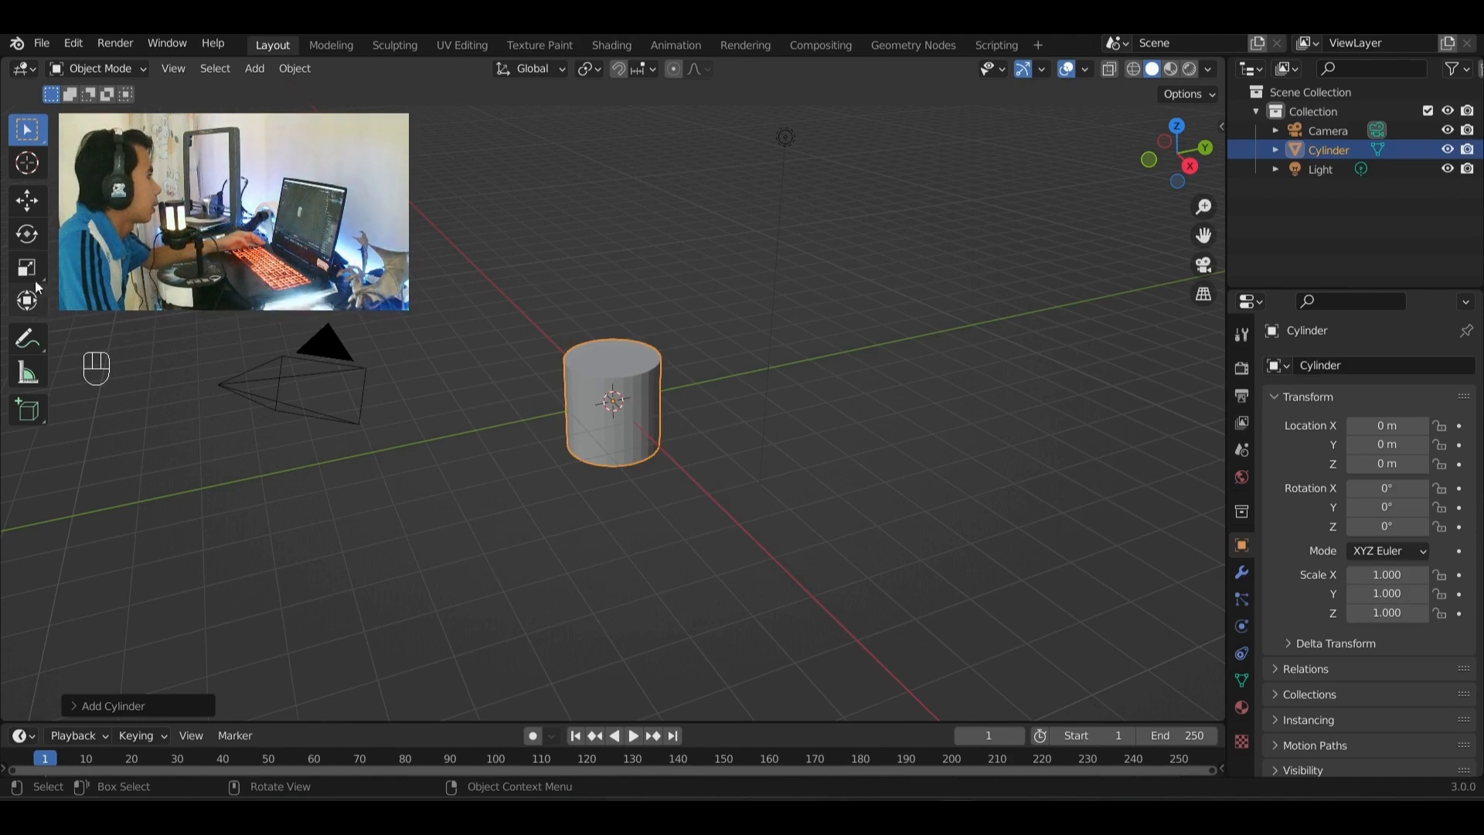
- Rotate the cylinder 90° about the global Y axis
{"action": "left_click", "coordinate": [27, 233]}
{"action": "right_click", "coordinate": [466, 224]}
{"action": "middle_click_drag", "start_coordinate": [541, 233], "coordinate": [648, 332]}
{"action": "left_click_drag", "start_coordinate": [642, 340], "coordinate": [685, 434]}
{"action": "left_click", "coordinate": [147, 707]}
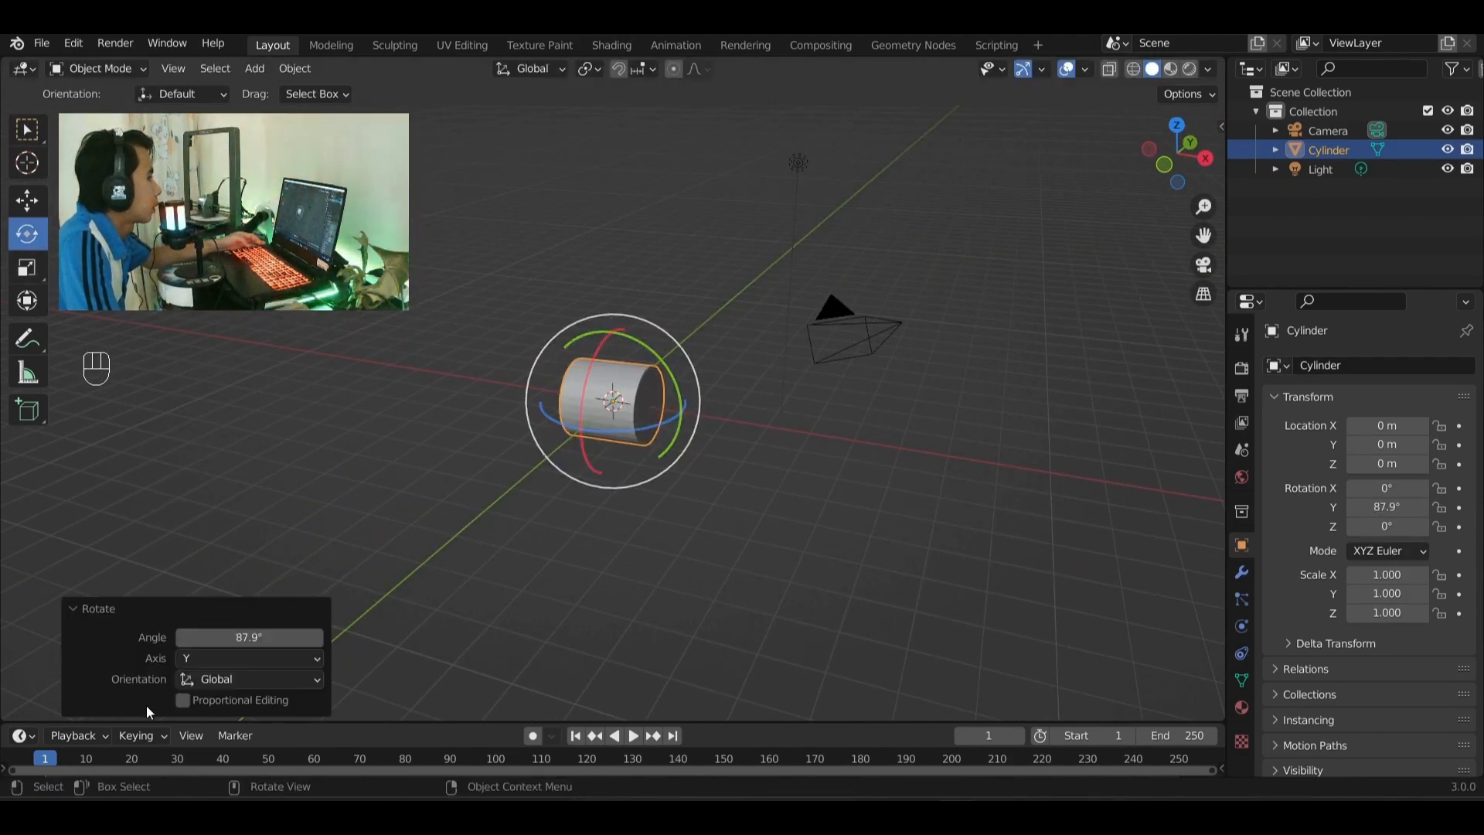
{"action": "left_click", "coordinate": [230, 643]}
{"action": "type", "text": "90"}
{"action": "key", "text": "Return"}
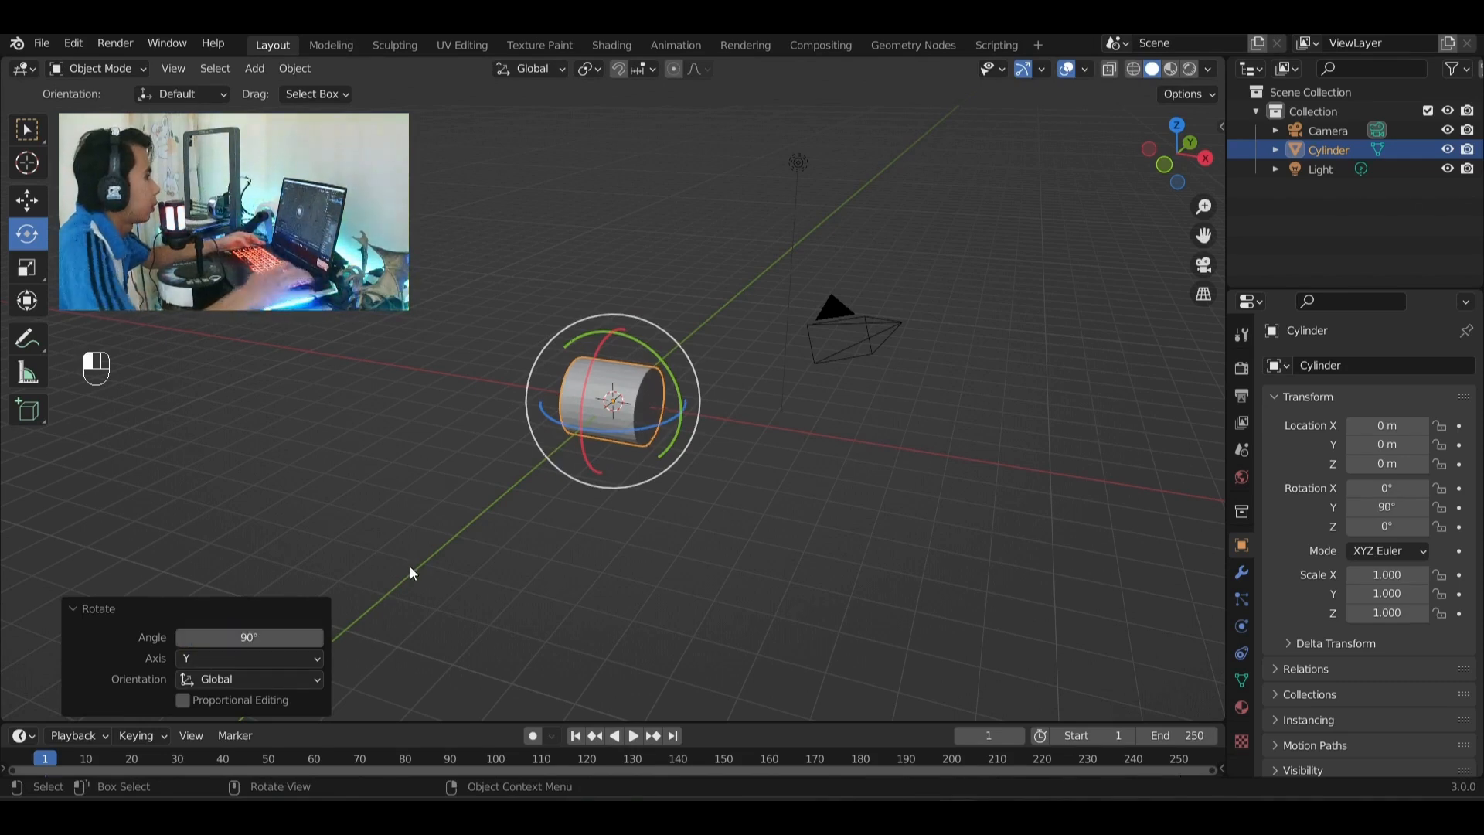
- Scale the cylinder to 0.3 along the global X axis and deselect it
{"action": "left_click", "coordinate": [27, 278]}
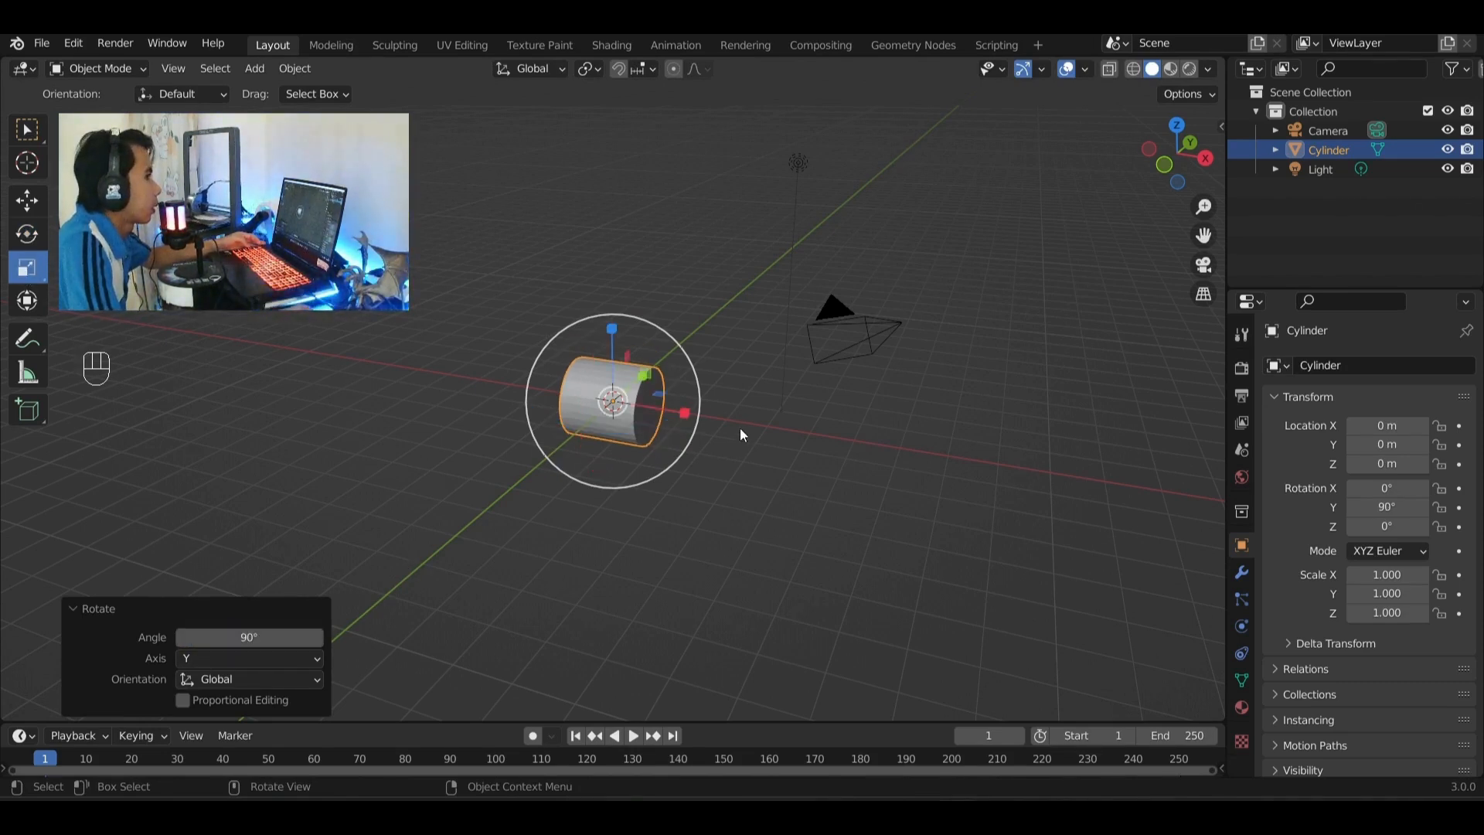
{"action": "key", "text": "KP_Divide"}
{"action": "key", "text": "s"}
{"action": "key", "text": "x"}
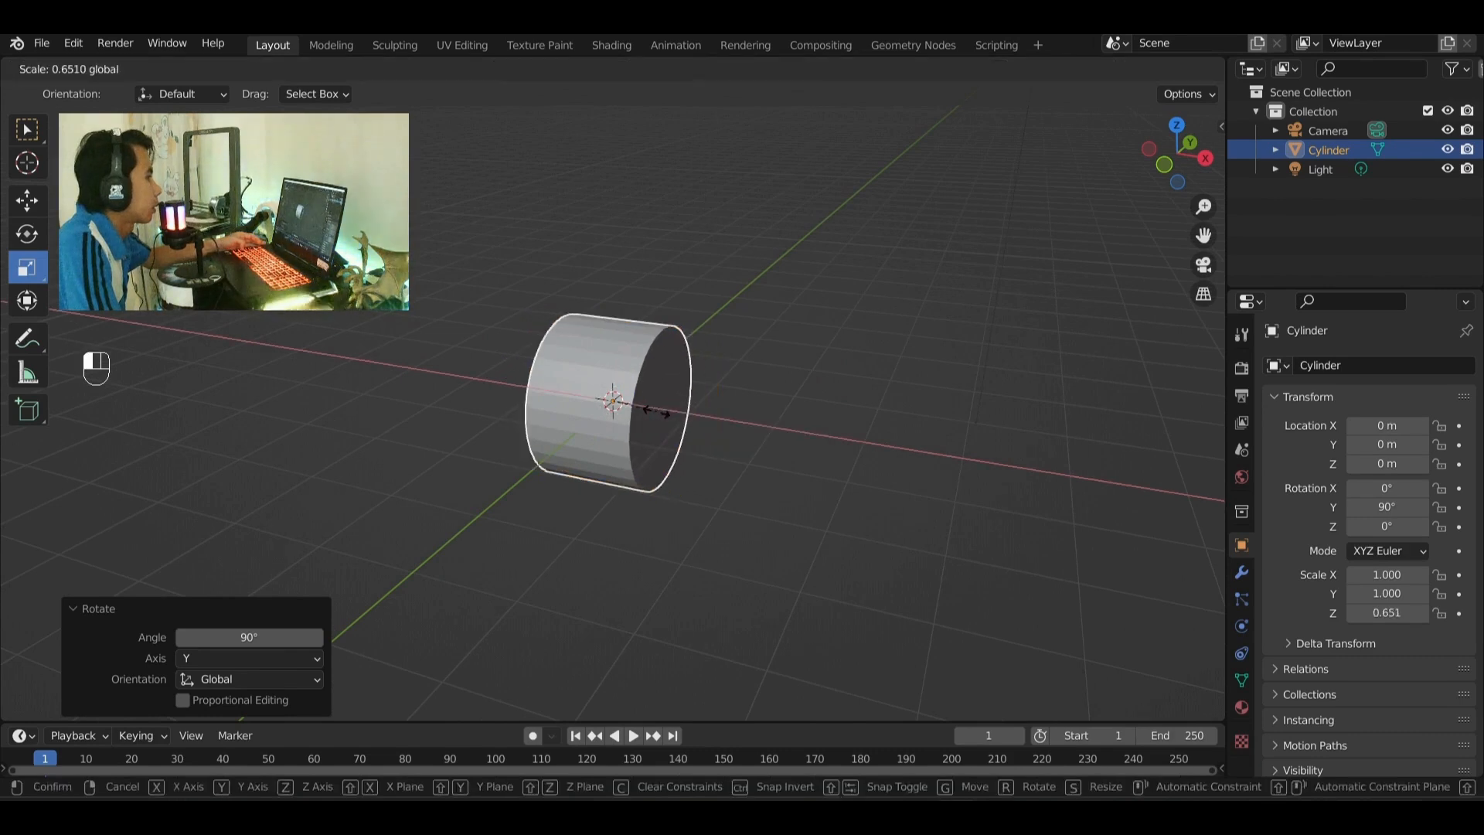
{"action": "left_click", "coordinate": [646, 410]}
{"action": "left_click", "coordinate": [268, 616]}
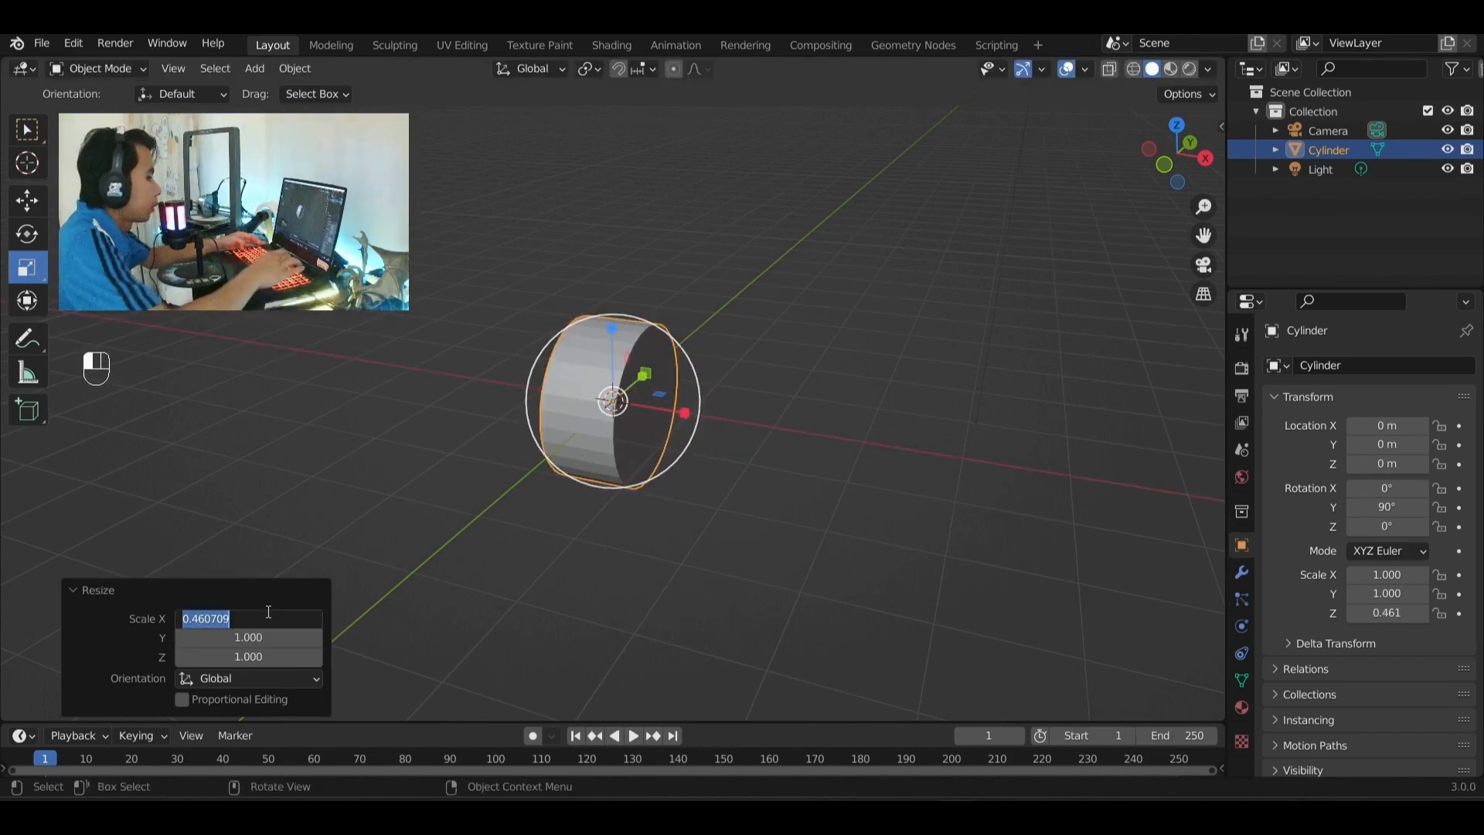
{"action": "type", "text": "0.3"}
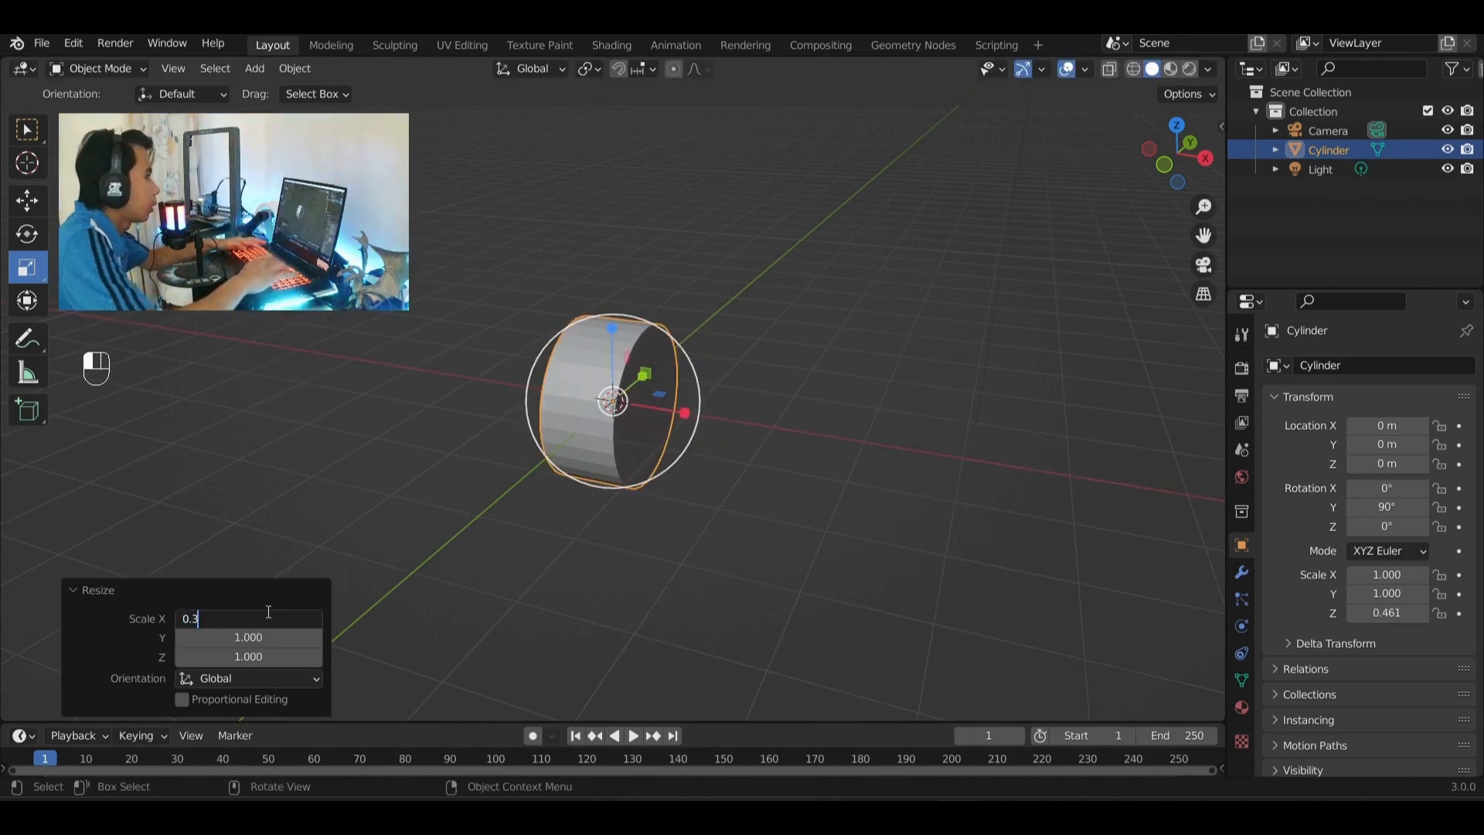
{"action": "key", "text": "Return"}
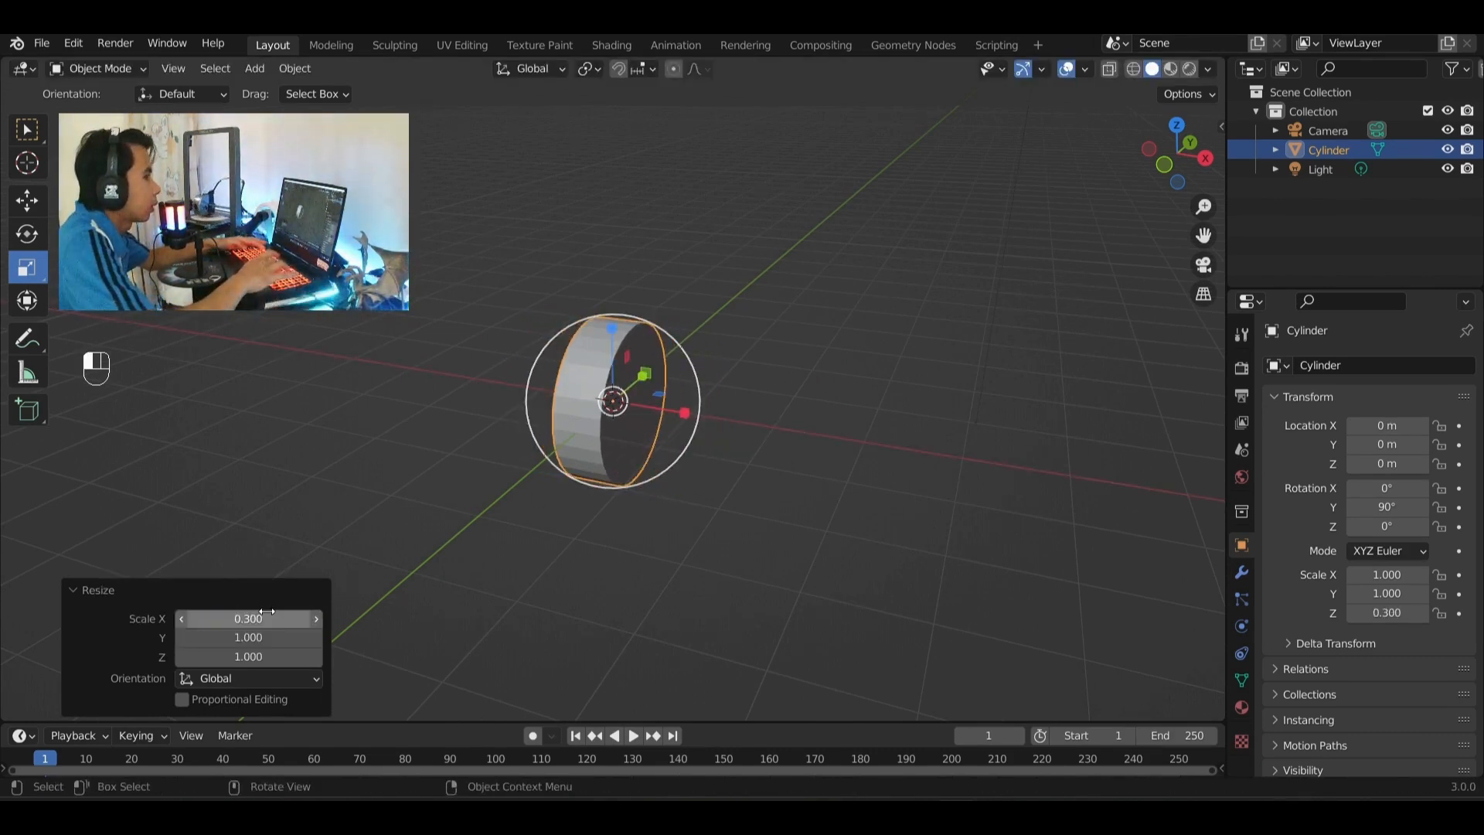
{"action": "left_click", "coordinate": [27, 129]}
{"action": "left_click", "coordinate": [415, 217]}
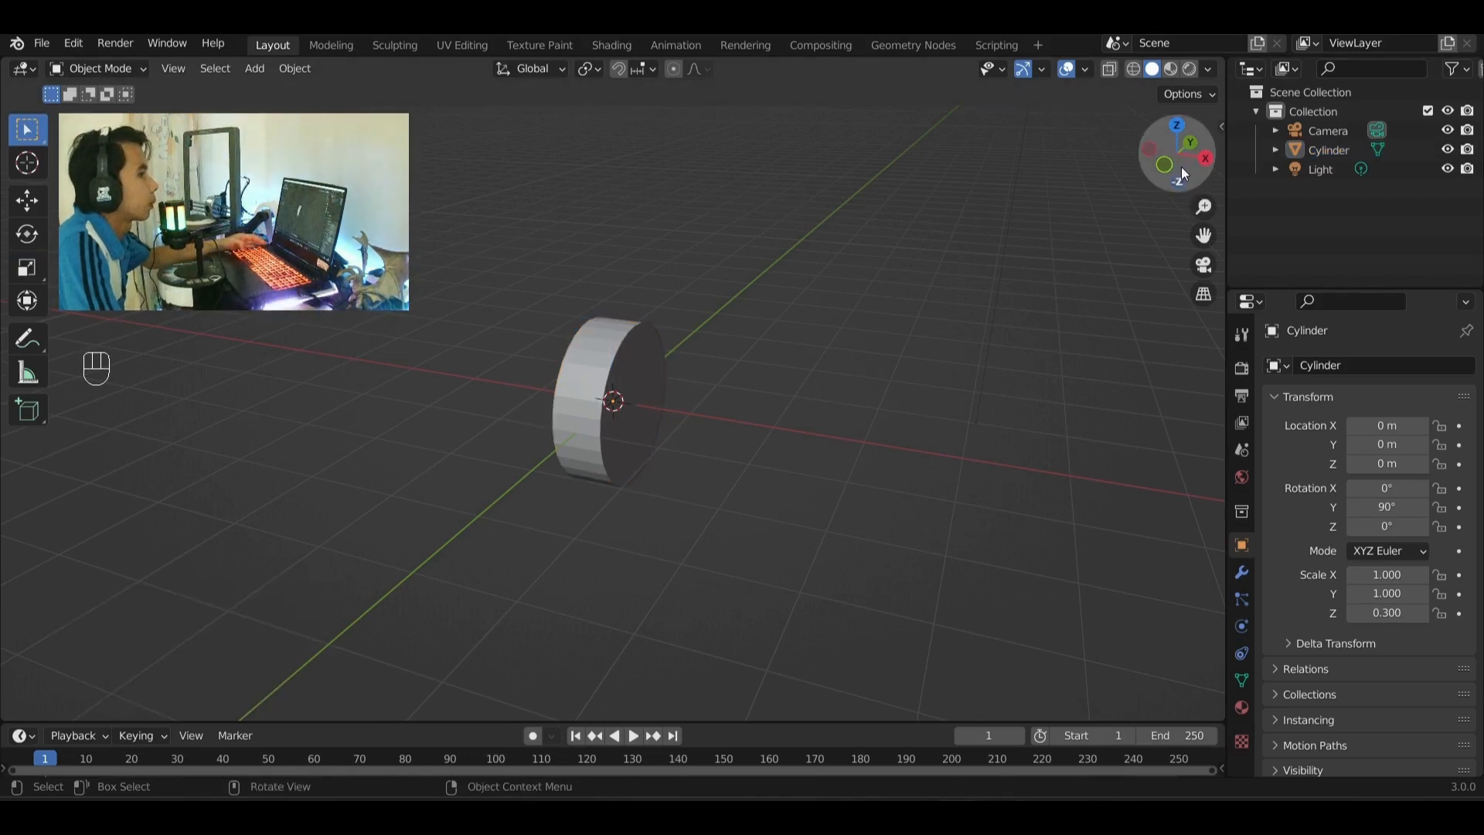
- In Edit Mode with face selection, select all side faces on the upper half of the cylinder's rim
{"action": "left_click", "coordinate": [1204, 158]}
{"action": "left_click", "coordinate": [633, 379]}
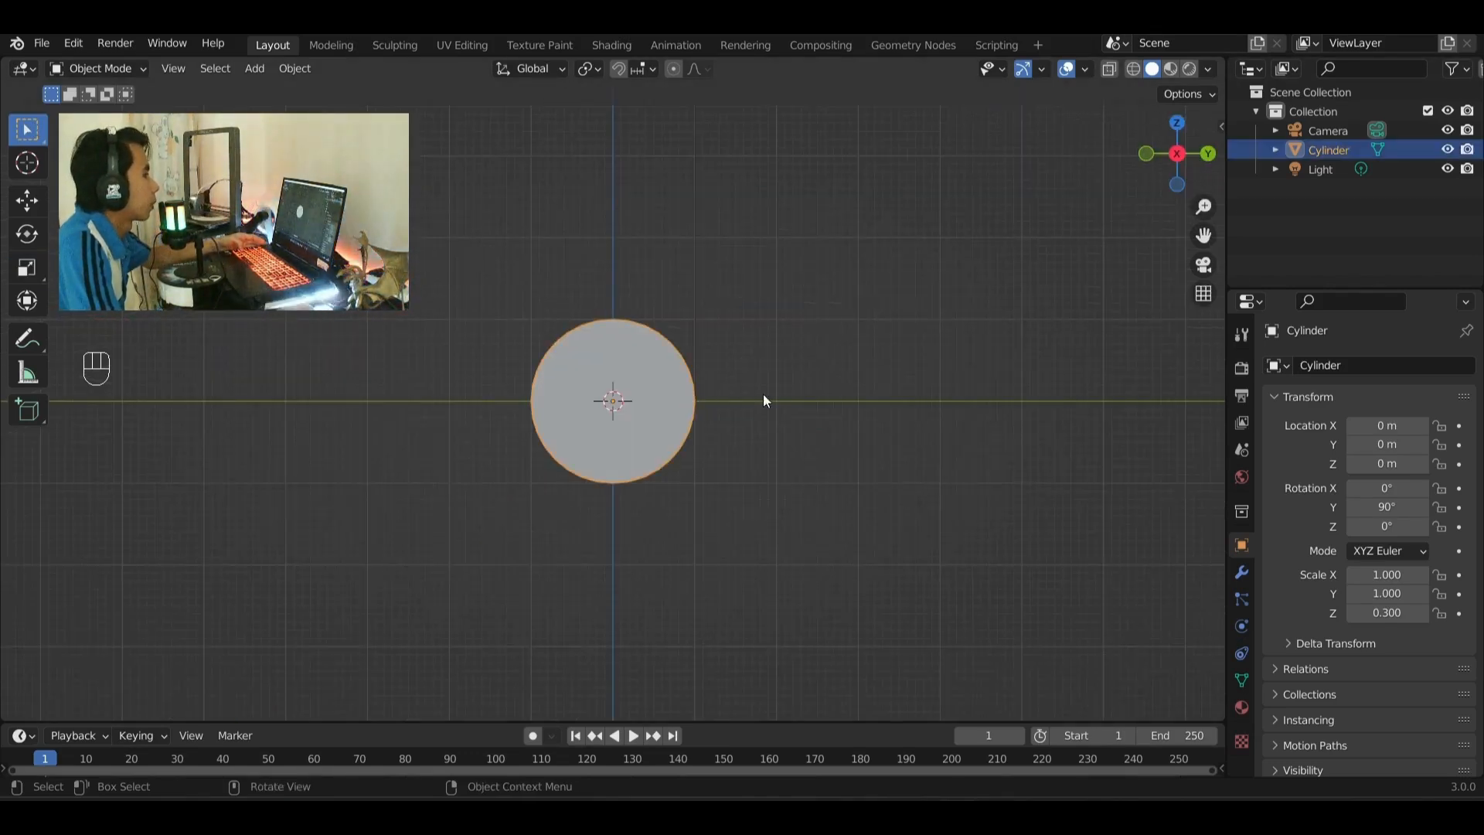
{"action": "left_click", "coordinate": [1176, 123]}
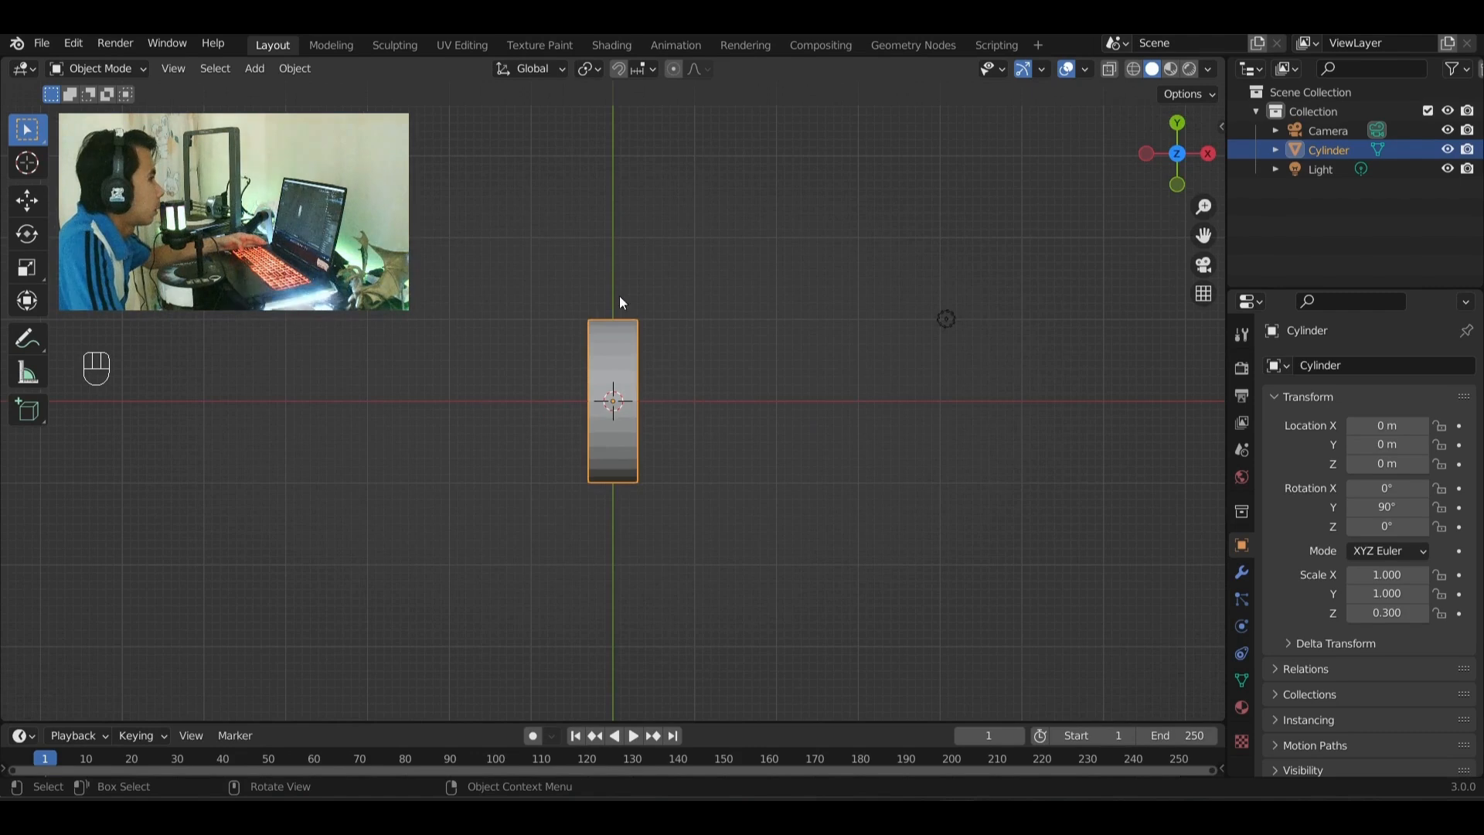
{"action": "left_click", "coordinate": [108, 110]}
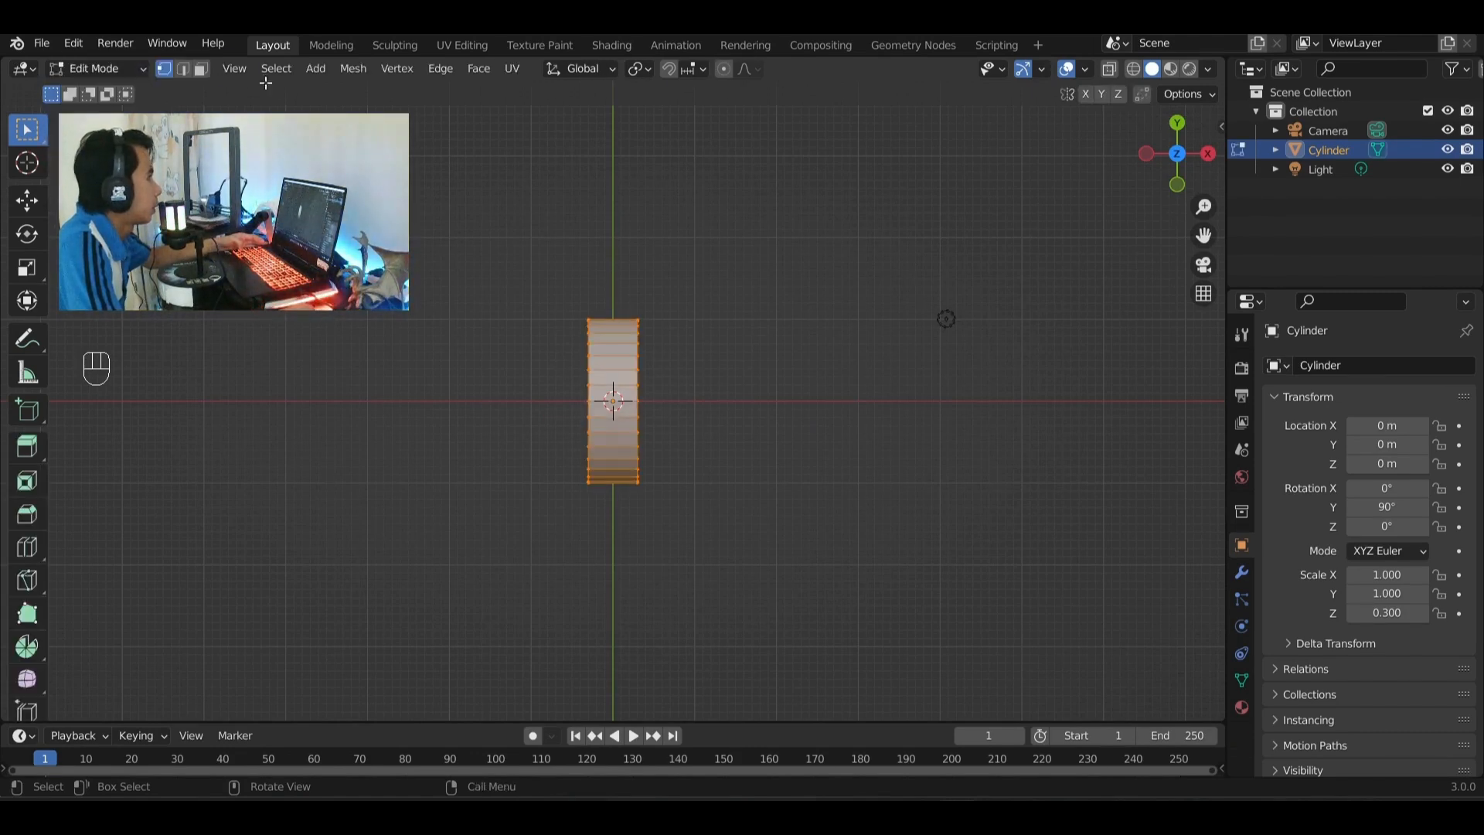
{"action": "left_click", "coordinate": [202, 71]}
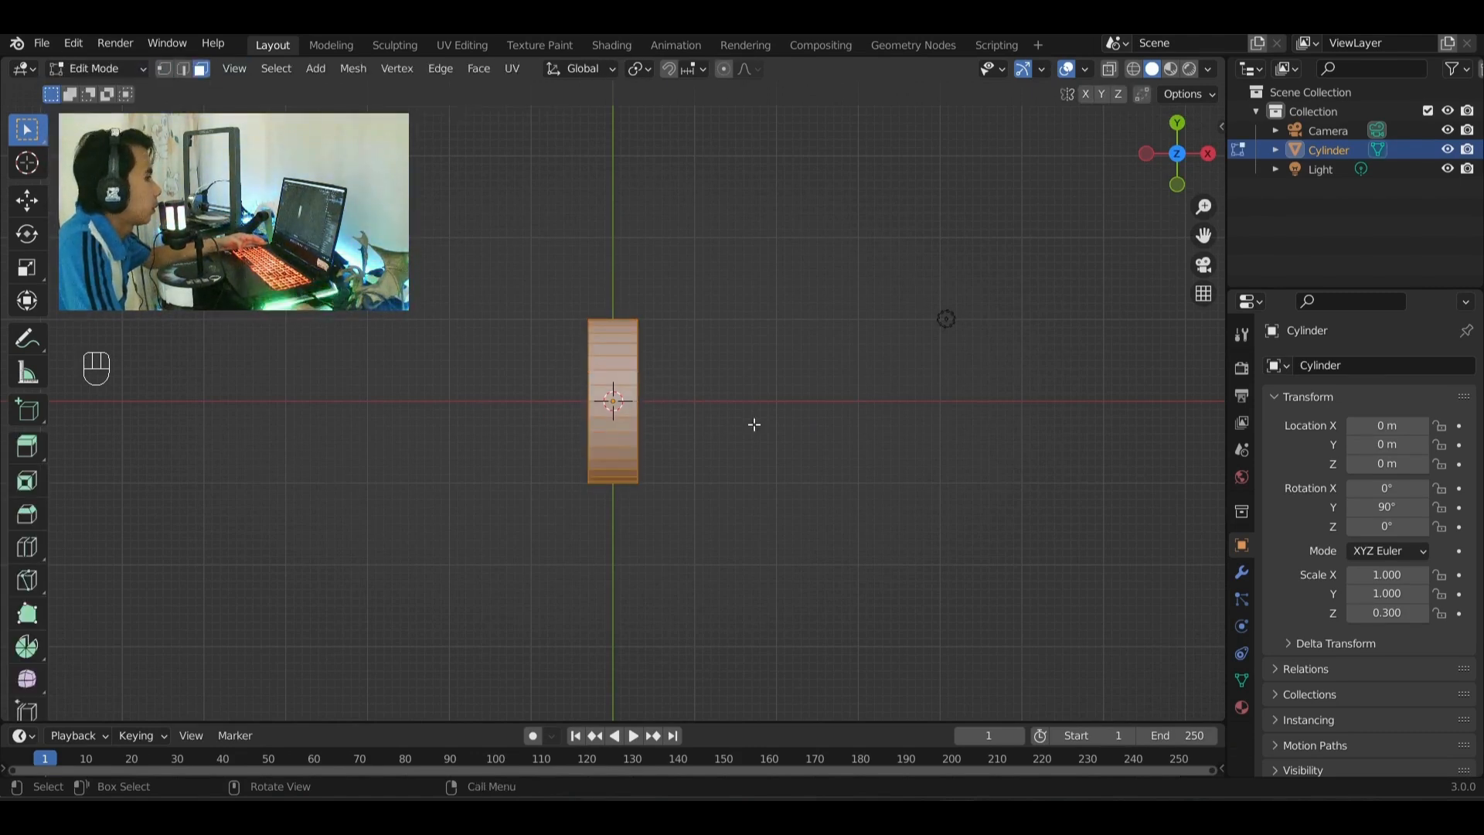
{"action": "key", "text": "alt+a"}
{"action": "scroll", "coordinate": [696, 411], "scroll_direction": "up", "scroll_amount": 4}
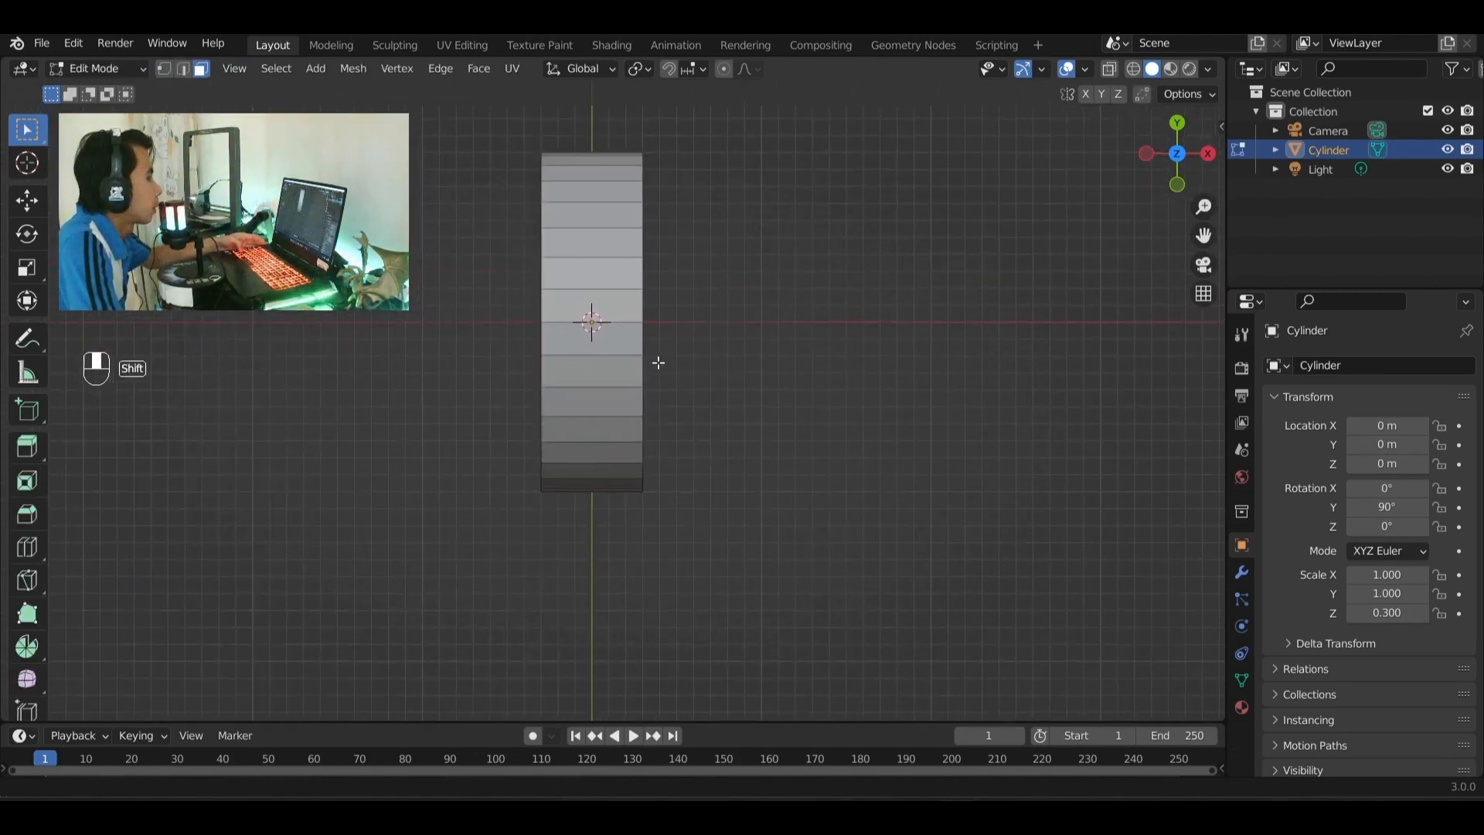
{"action": "left_click_drag", "start_coordinate": [573, 179], "coordinate": [617, 403]}
{"action": "left_click_drag", "start_coordinate": [627, 554], "coordinate": [627, 554]}
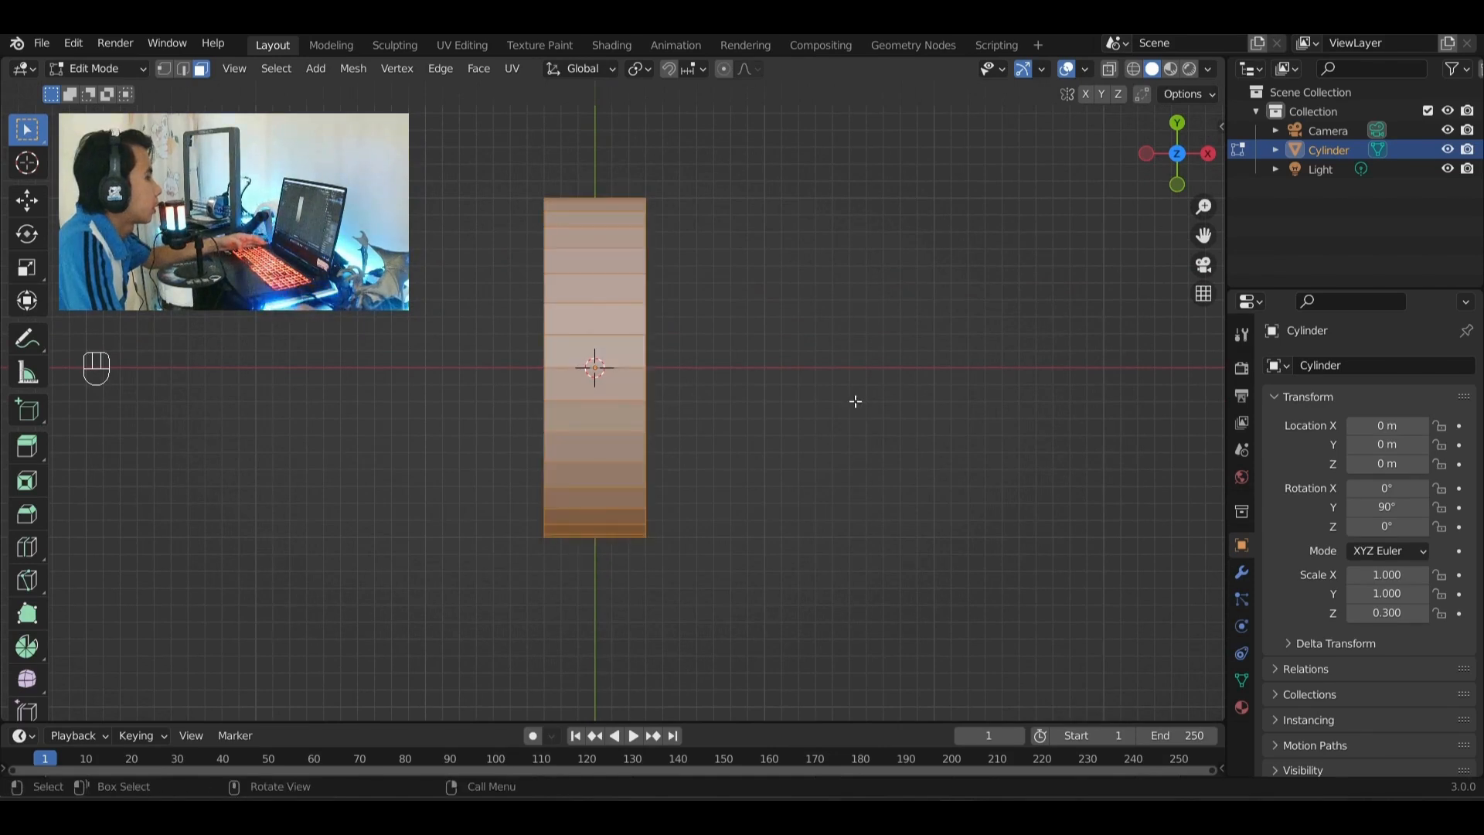
- Move the selected rim faces 4 m along the global Z axis to stretch the disc into a rounded bar
{"action": "mouse_move", "coordinate": [1171, 178]}
{"action": "left_mouse_down"}
{"action": "mouse_move", "coordinate": [1159, 193]}
{"action": "mouse_move", "coordinate": [1171, 178]}
{"action": "left_mouse_up"}
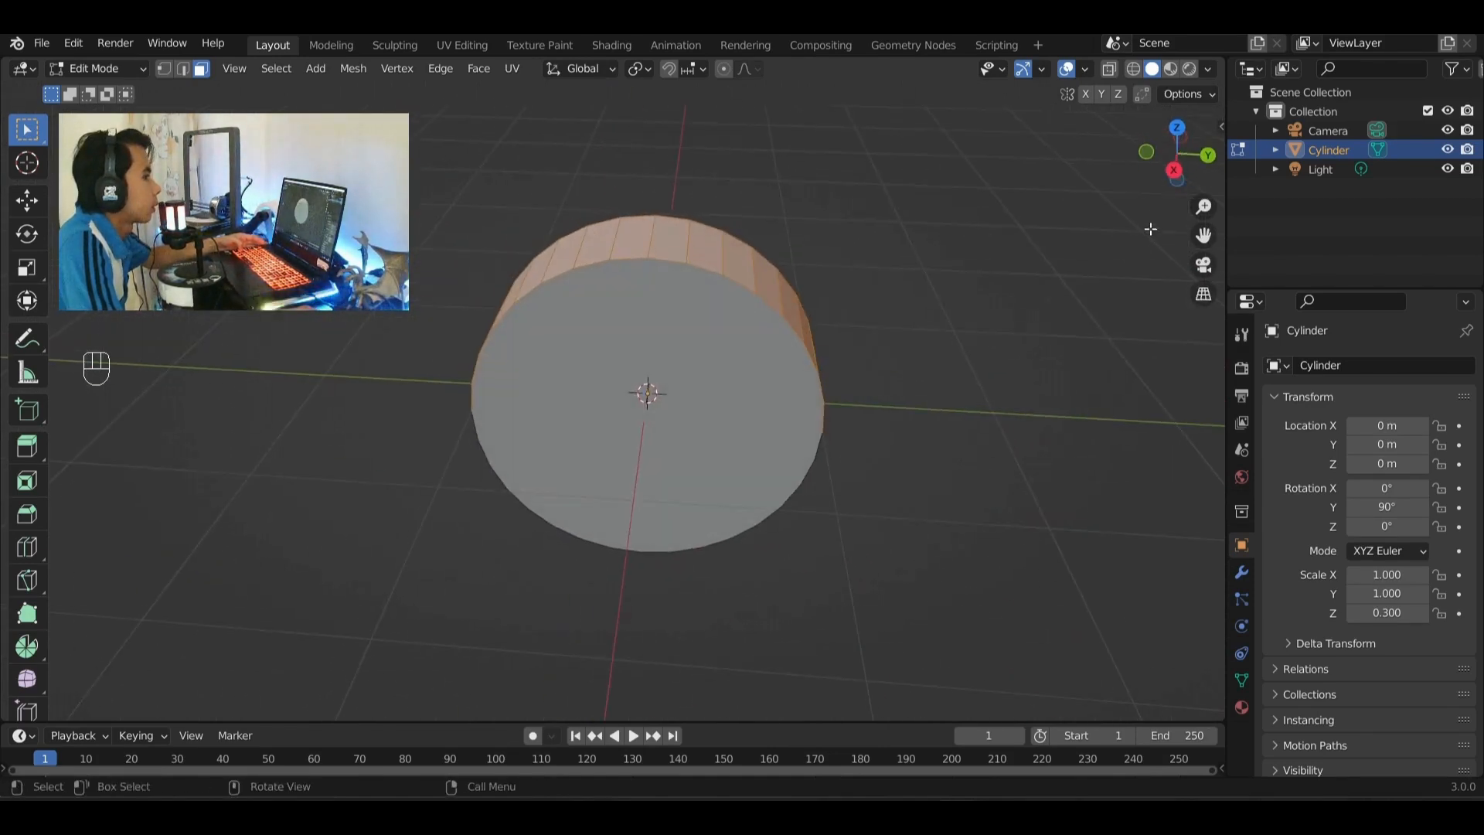
{"action": "left_click", "coordinate": [1172, 172]}
{"action": "scroll", "coordinate": [769, 455], "scroll_direction": "down", "scroll_amount": 3}
{"action": "middle_click_drag", "start_coordinate": [769, 455], "coordinate": [683, 444], "text": "shift"}
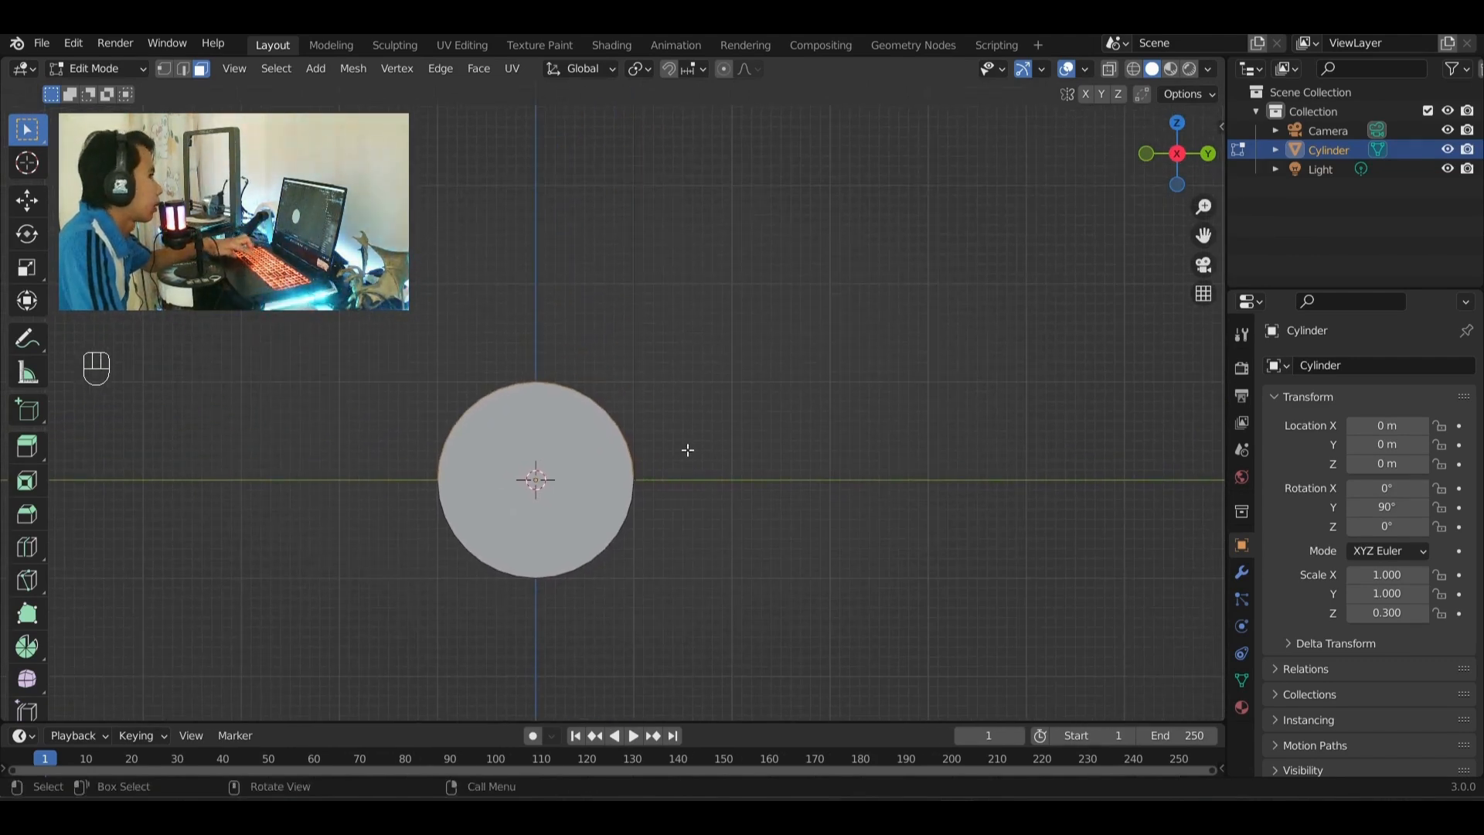
{"action": "key", "text": "g"}
{"action": "key", "text": "z"}
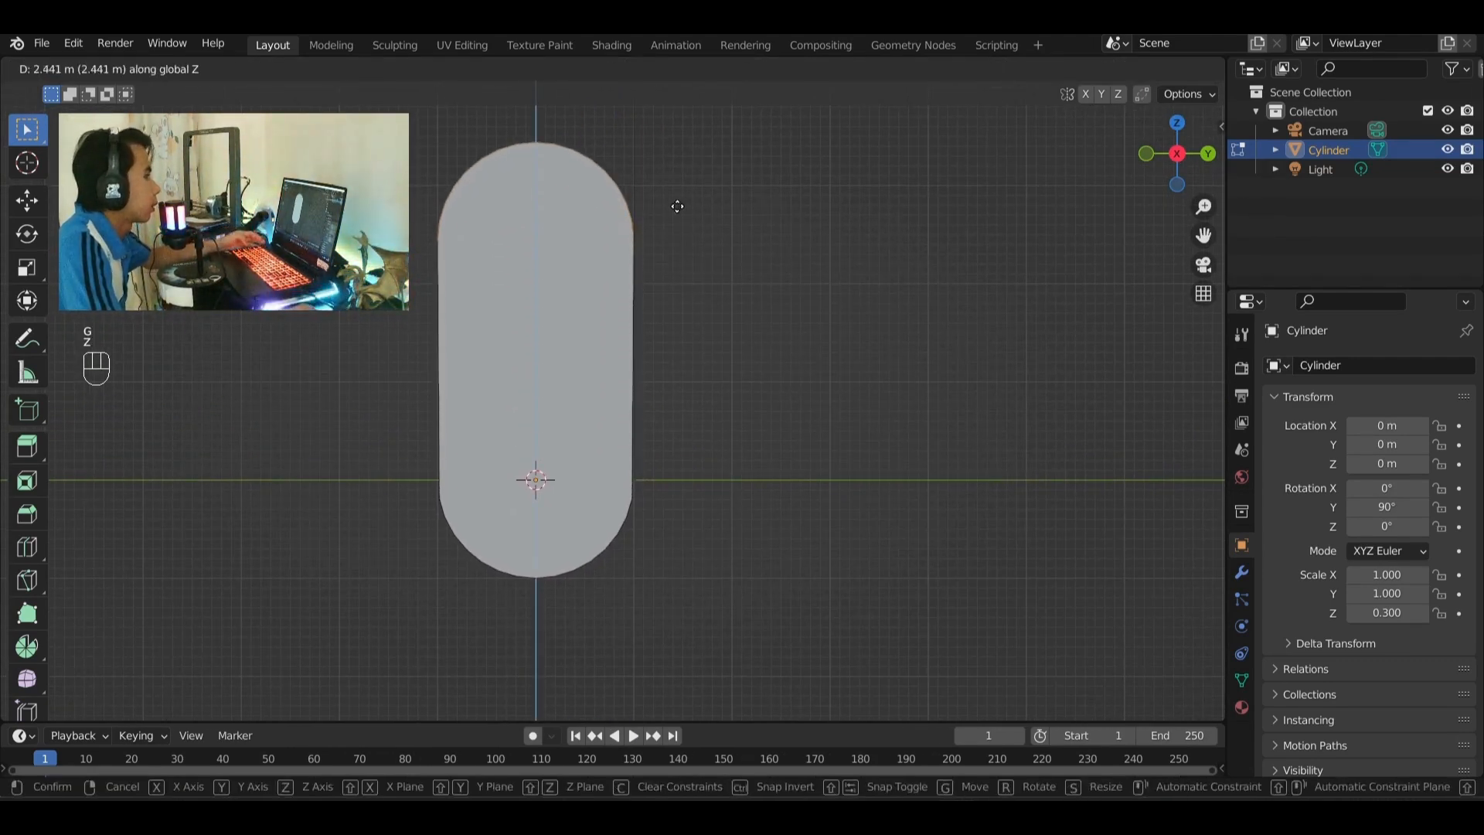
{"action": "left_click", "coordinate": [678, 178]}
{"action": "double_click", "coordinate": [286, 639]}
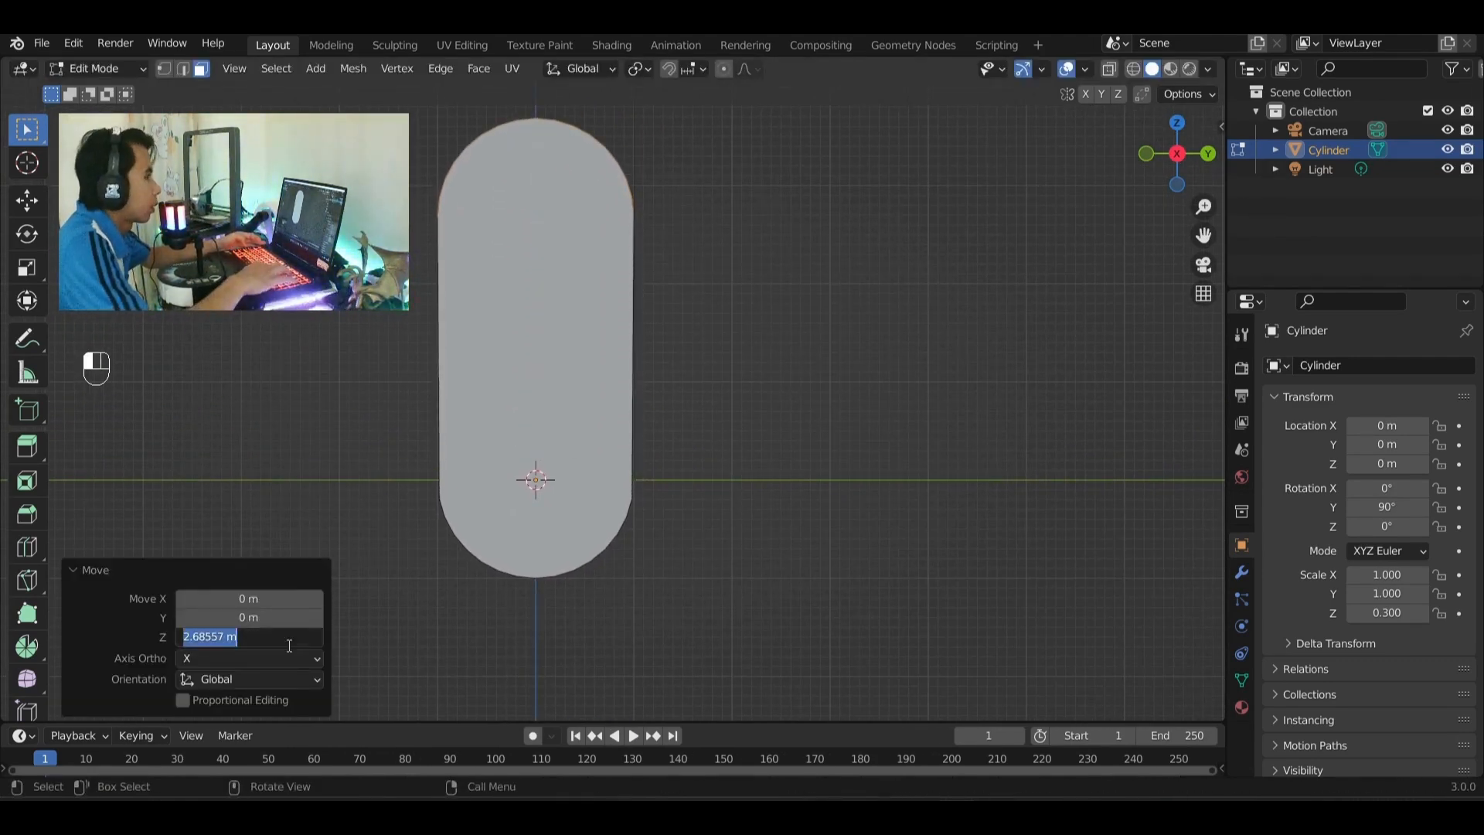
{"action": "type", "text": "4"}
{"action": "key", "text": "Return"}
- Return to Object Mode and rotate the rounded bar -45° about the global X axis, leaving it selected
{"action": "scroll", "coordinate": [702, 330], "scroll_direction": "down", "scroll_amount": 5}
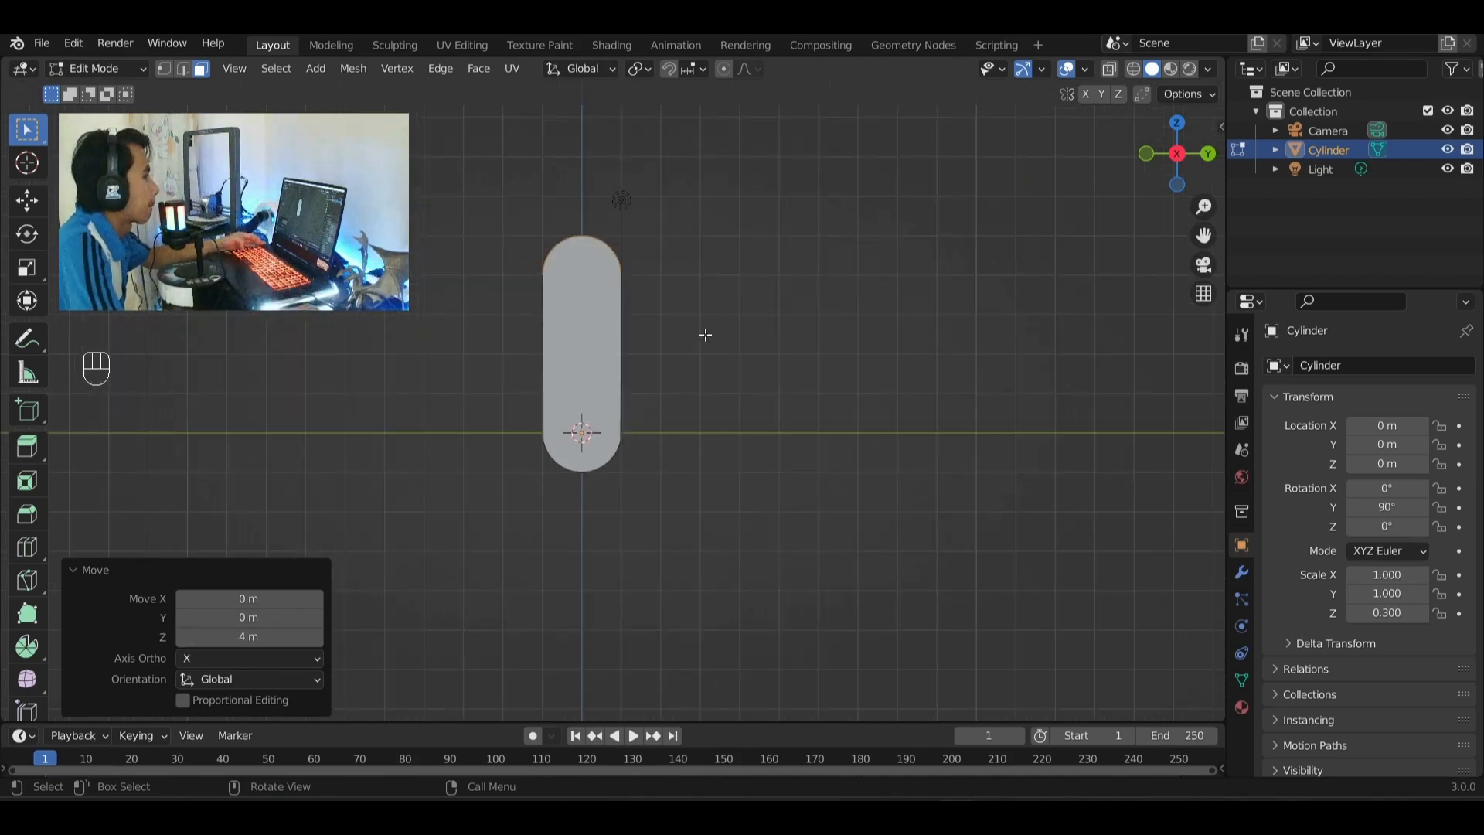
{"action": "scroll", "coordinate": [732, 311], "scroll_direction": "up", "scroll_amount": 3}
{"action": "middle_click_drag", "start_coordinate": [742, 302], "coordinate": [650, 388], "text": "shift"}
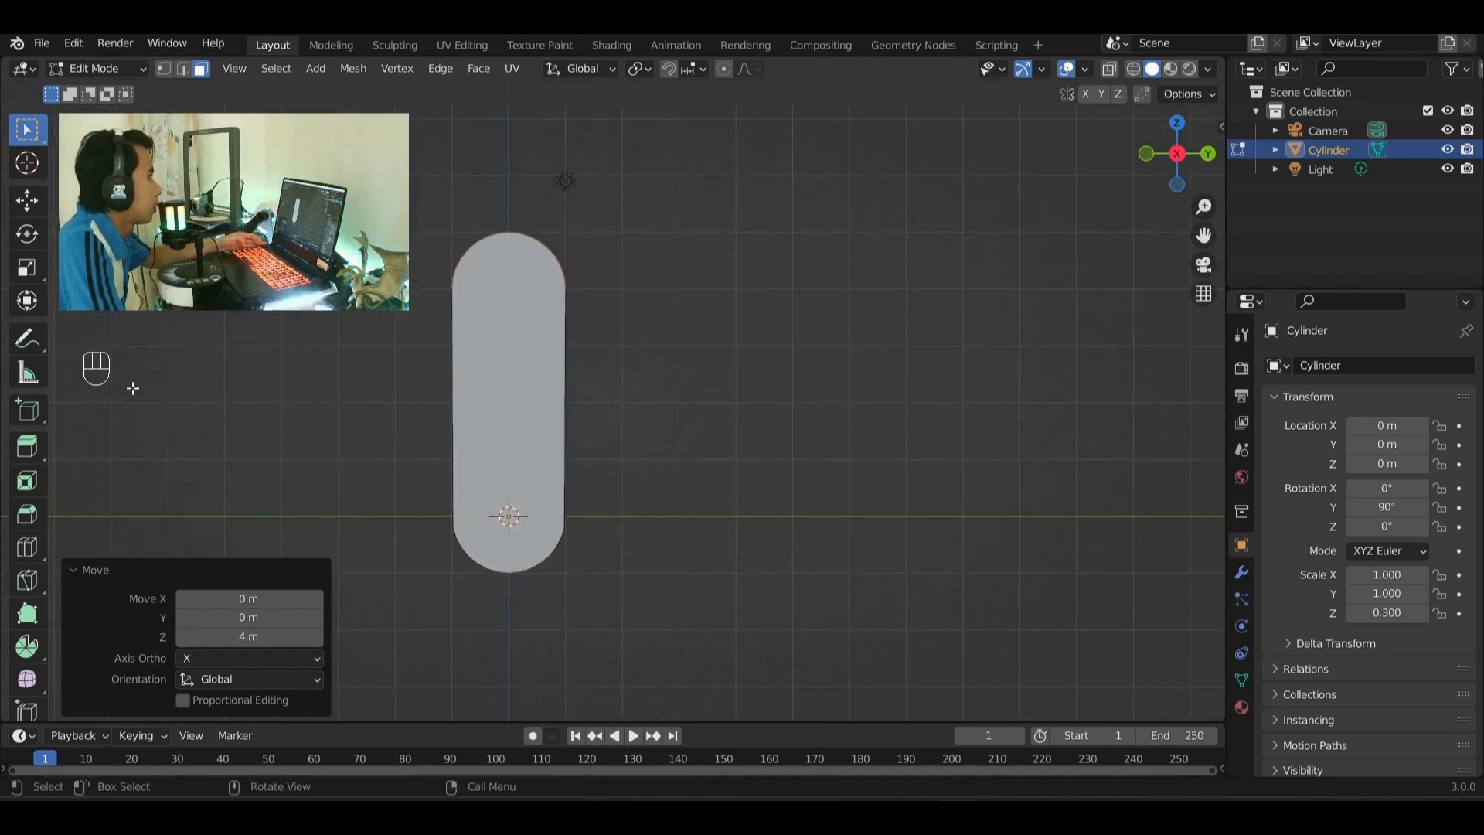
{"action": "left_click", "coordinate": [133, 71]}
{"action": "left_click", "coordinate": [85, 91]}
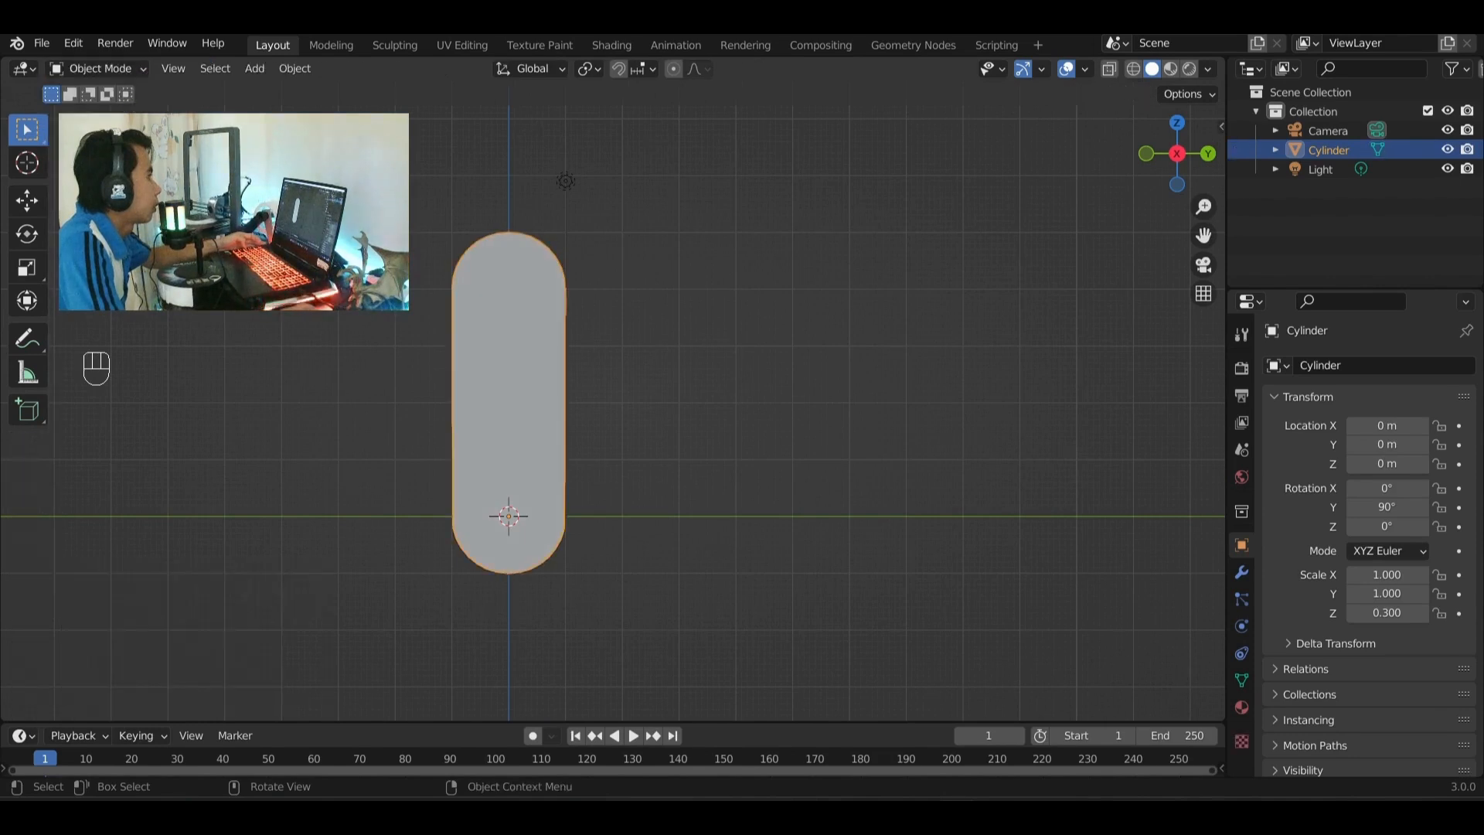
{"action": "left_click", "coordinate": [26, 233]}
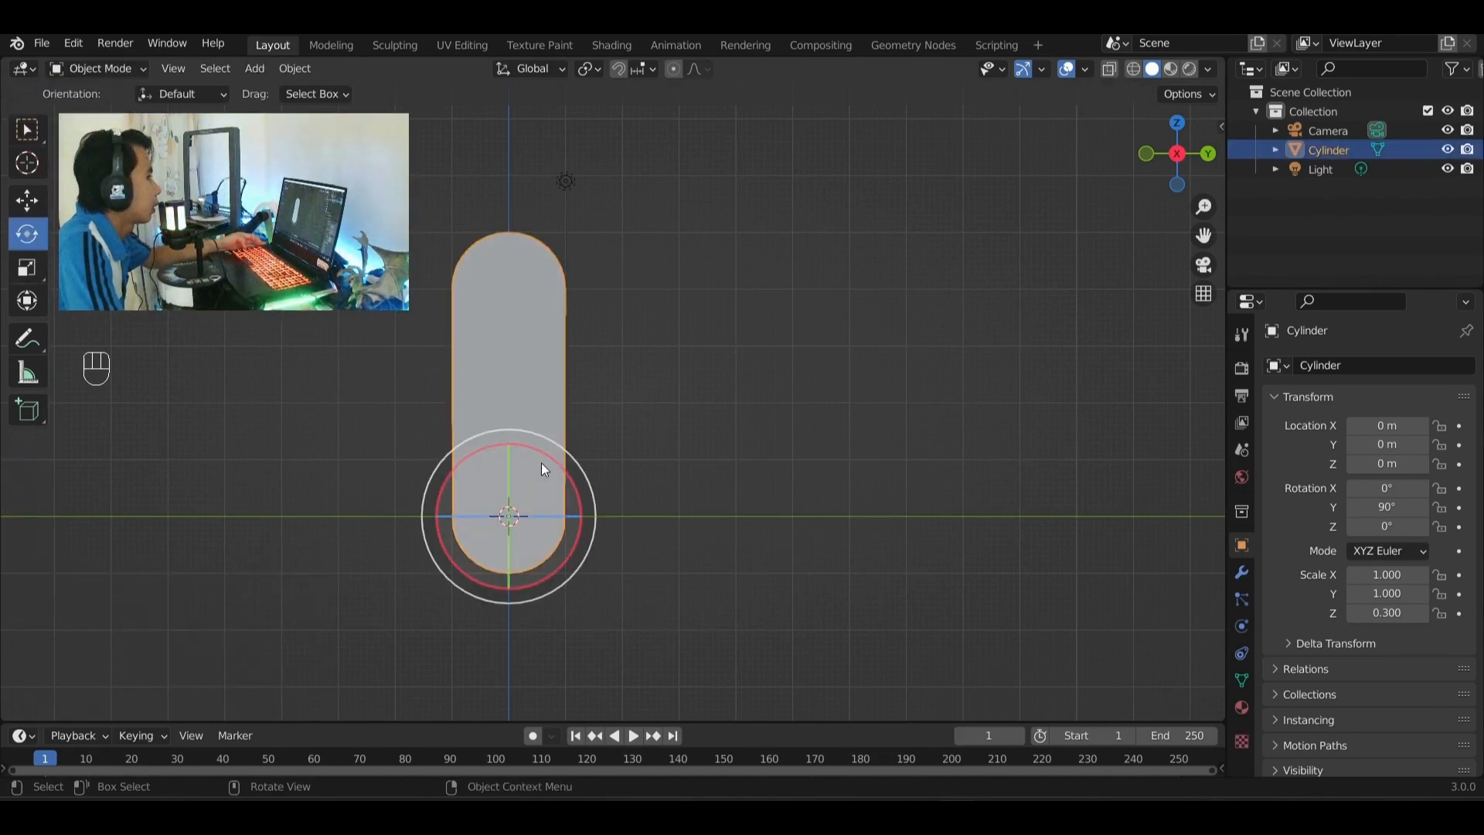
{"action": "left_click_drag", "start_coordinate": [545, 457], "coordinate": [600, 480]}
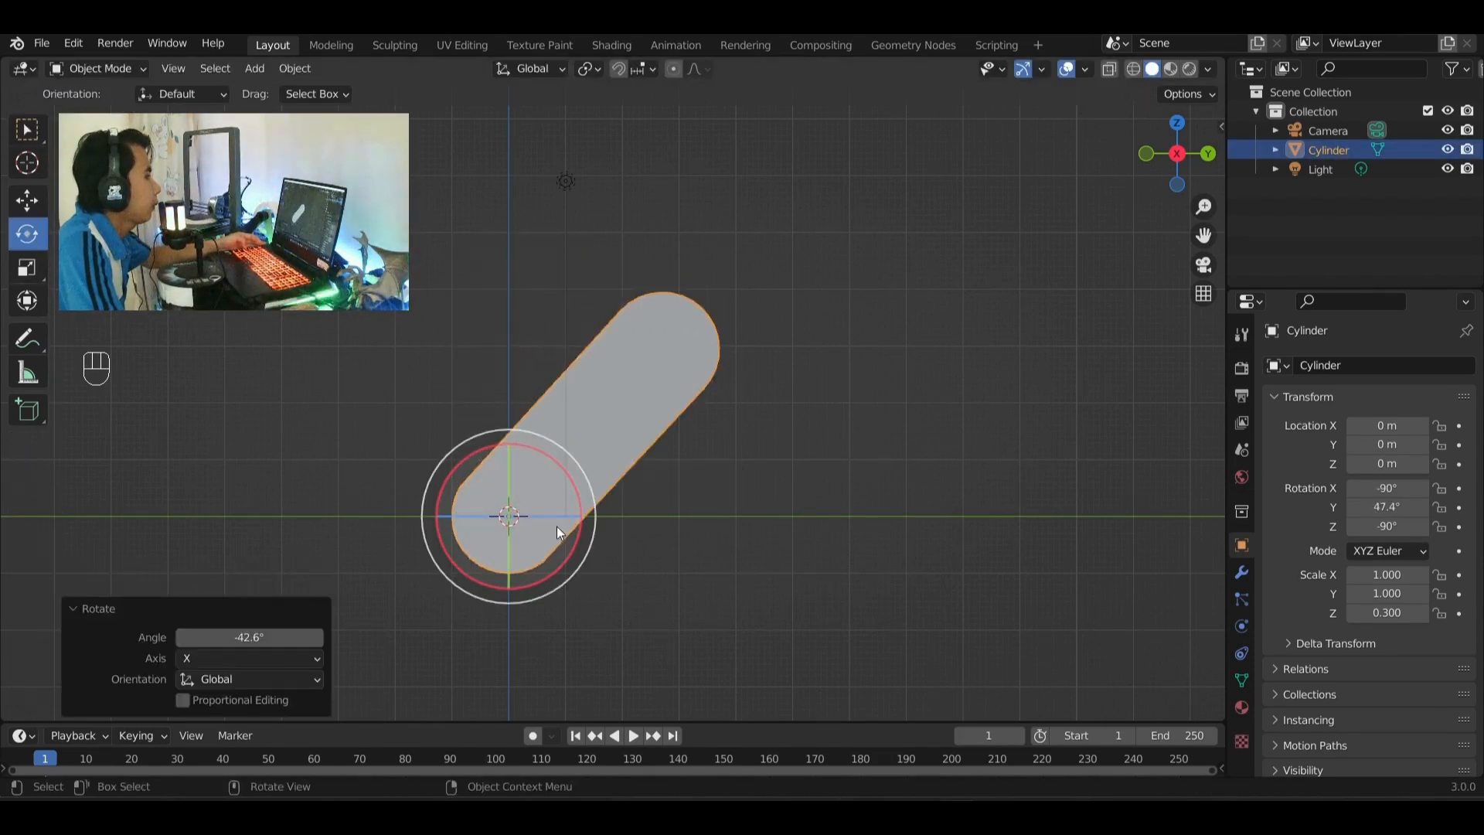
{"action": "left_click", "coordinate": [273, 638]}
{"action": "type", "text": "-45"}
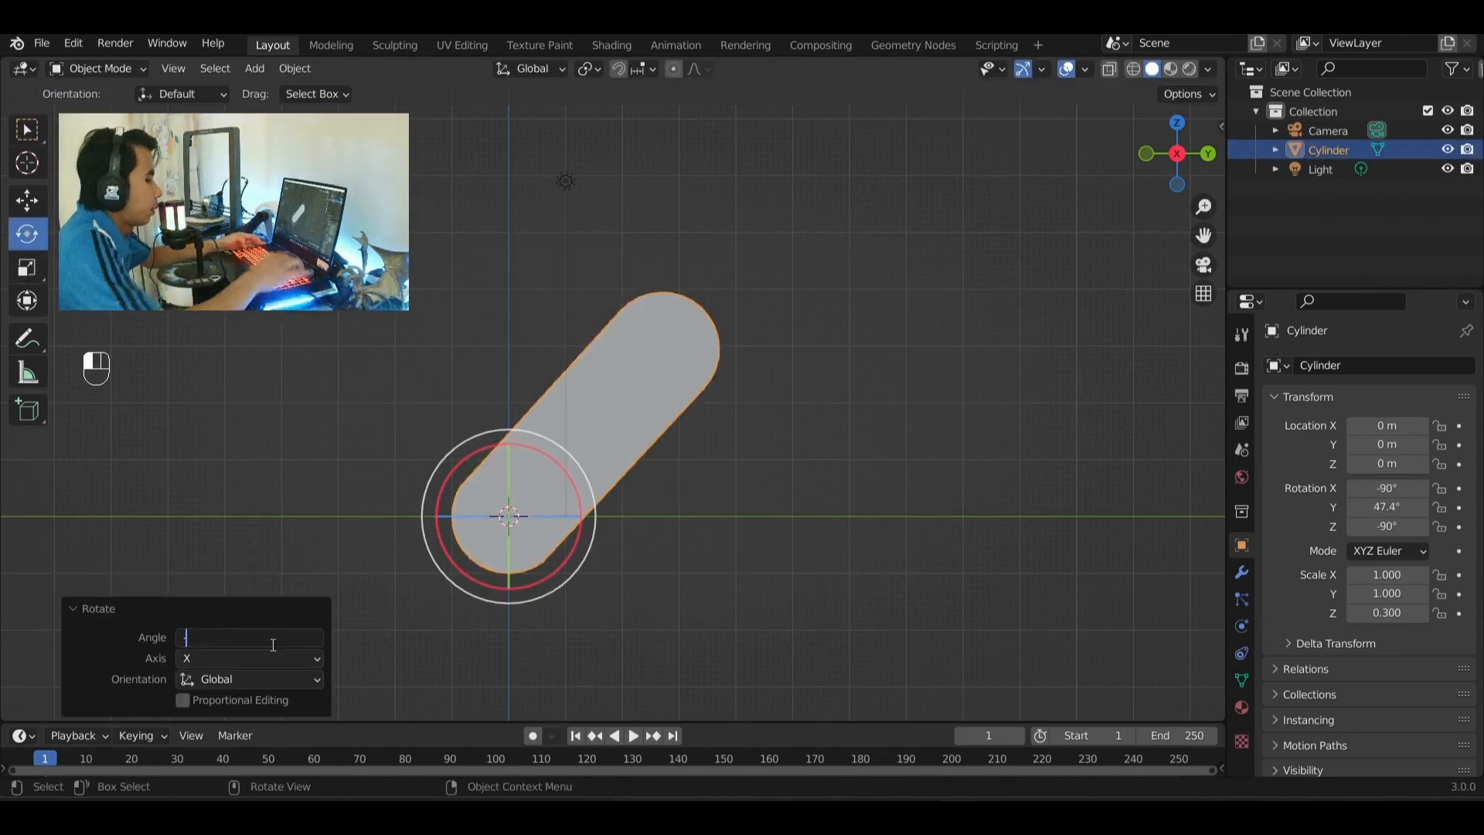
{"action": "key", "text": "Return"}
{"action": "middle_click_drag", "start_coordinate": [826, 614], "coordinate": [765, 414], "text": "shift"}
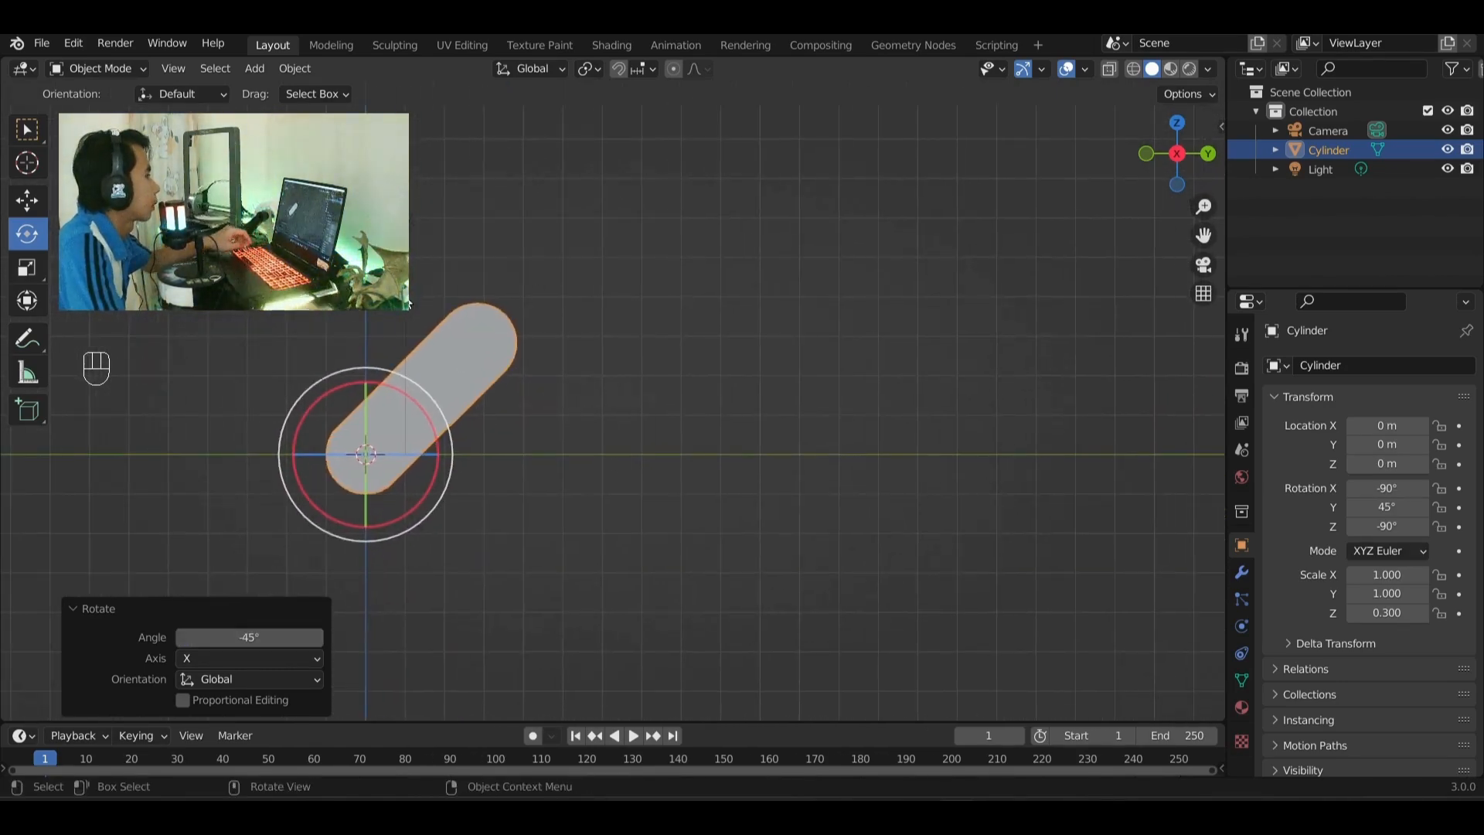
{"action": "left_click", "coordinate": [592, 378]}
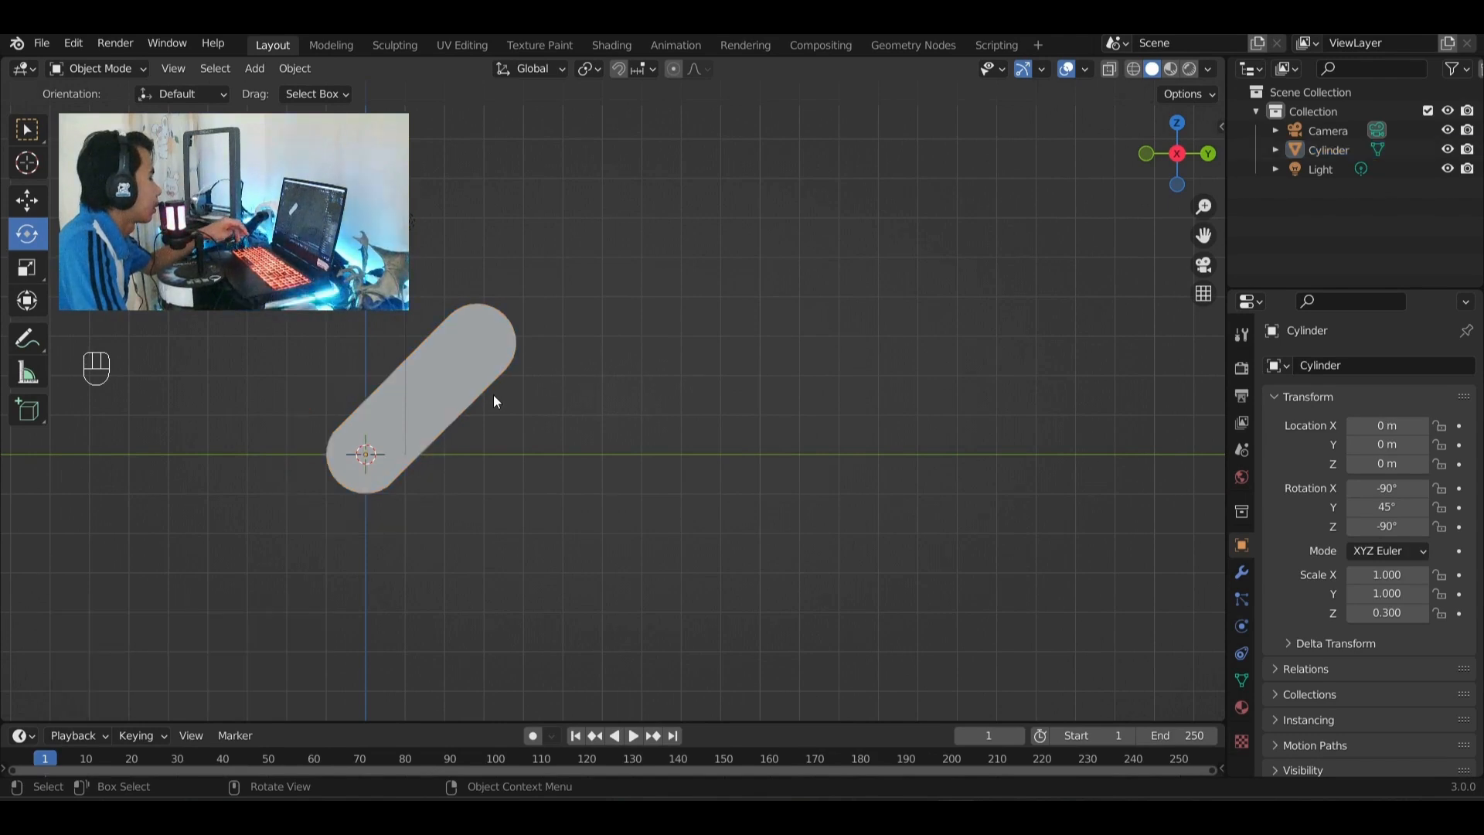
{"action": "left_click", "coordinate": [486, 389]}
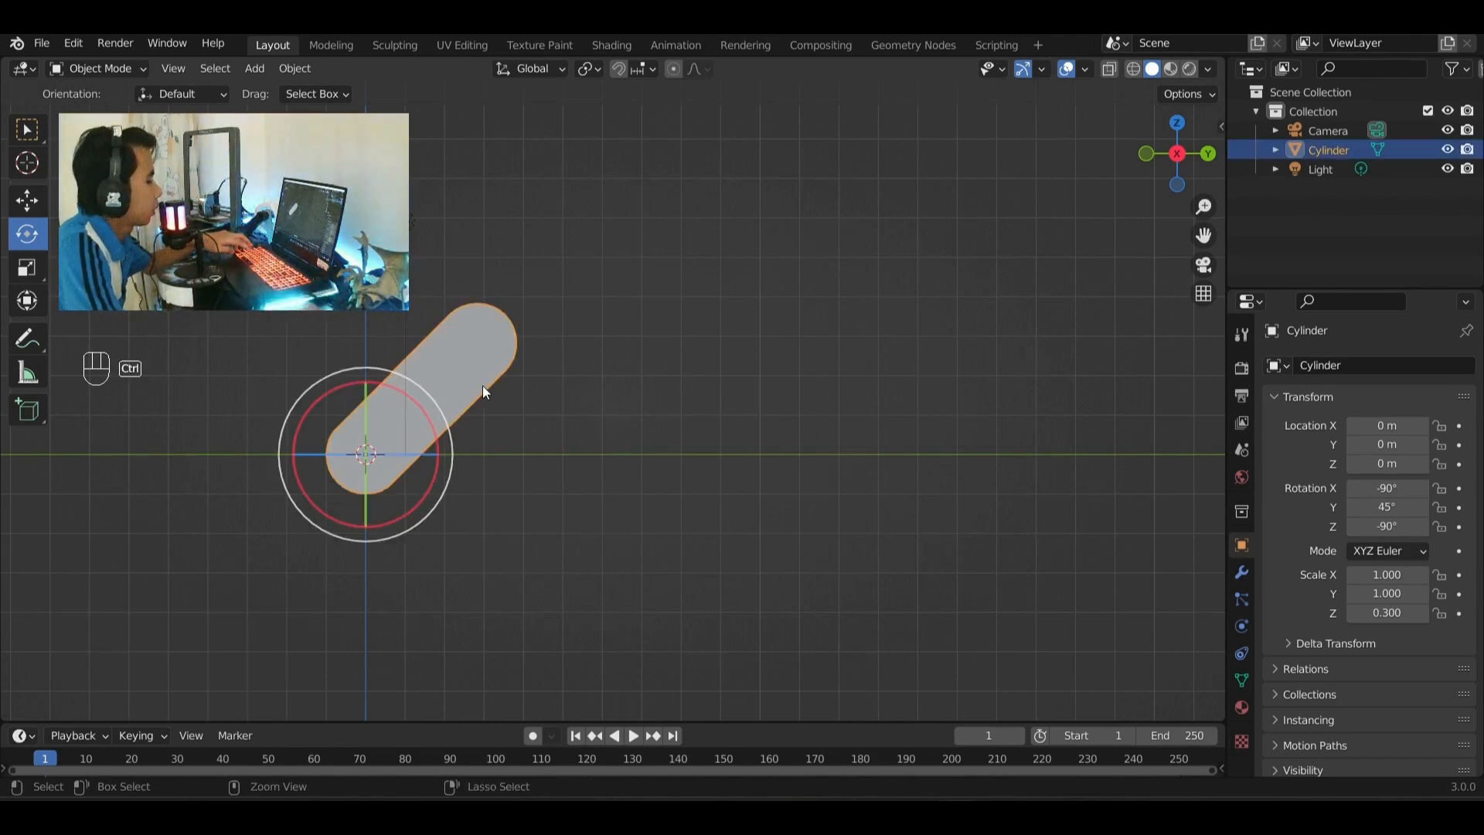
- Duplicate the rounded bar in place and rotate the copy 90° about the global X axis
{"action": "key", "text": "ctrl+c"}
{"action": "key", "text": "ctrl+v"}
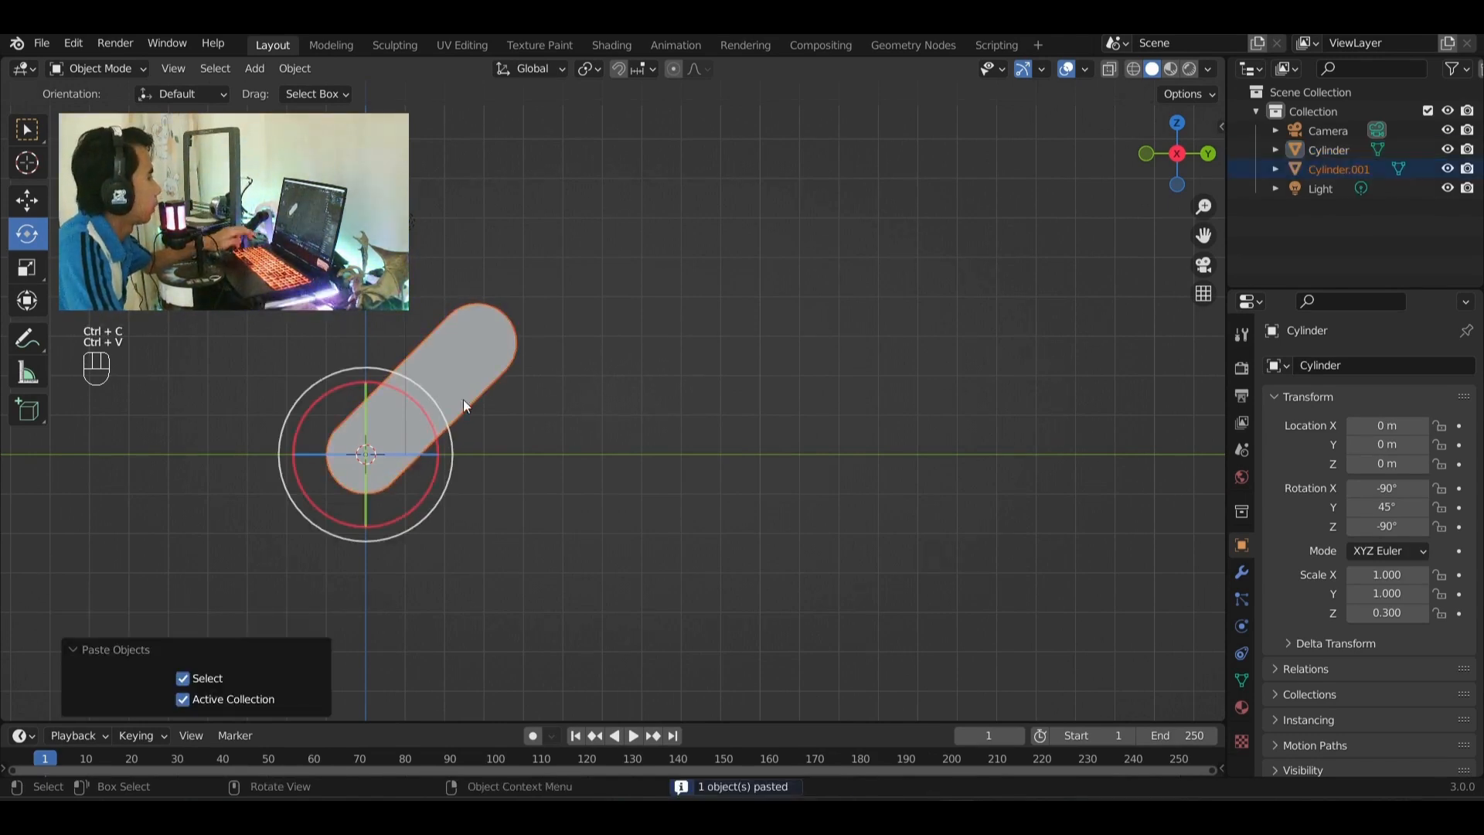
{"action": "left_click_drag", "start_coordinate": [396, 386], "coordinate": [266, 415]}
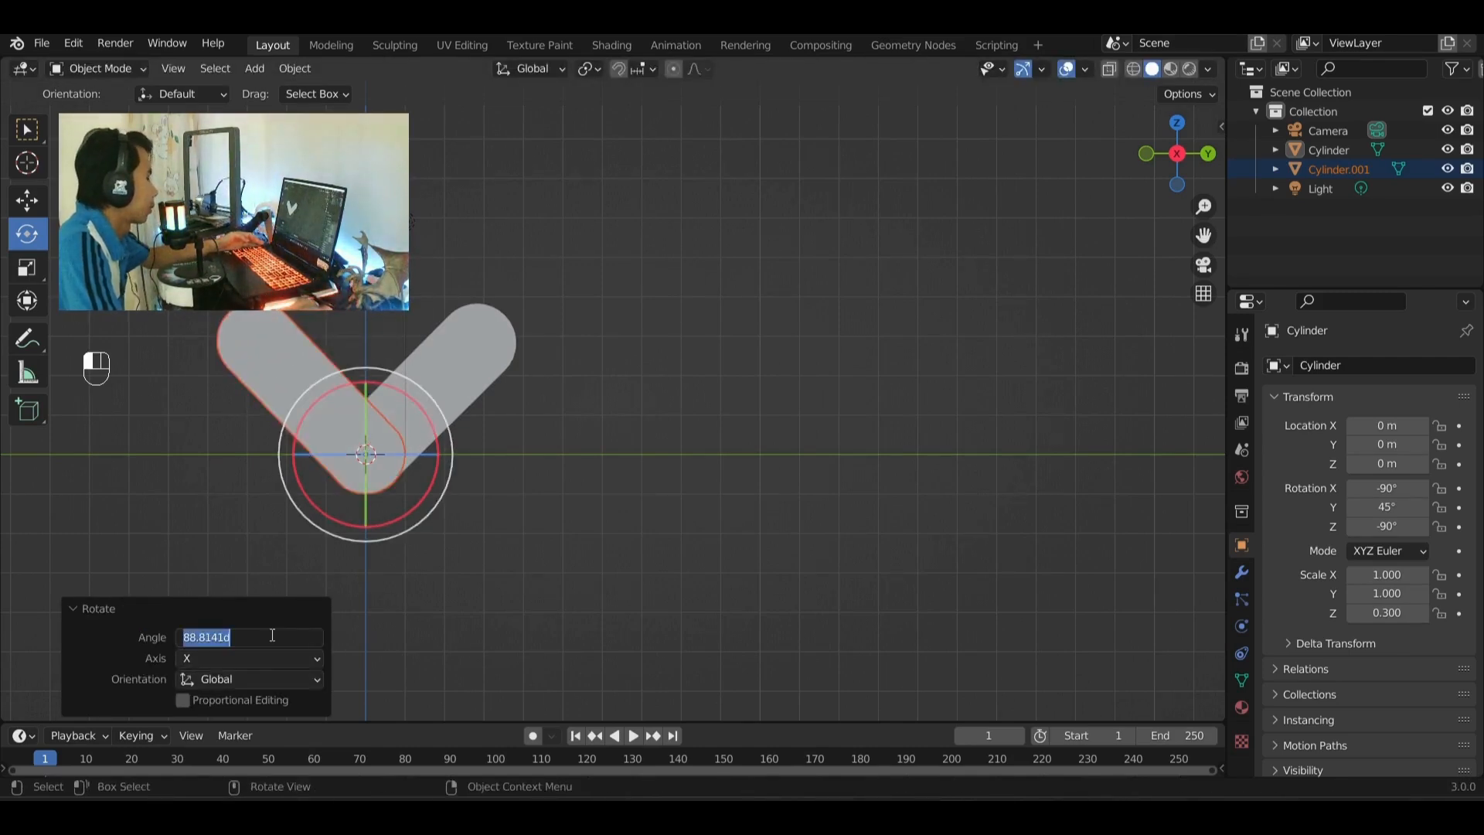
{"action": "type", "text": "90"}
{"action": "key", "text": "Return"}
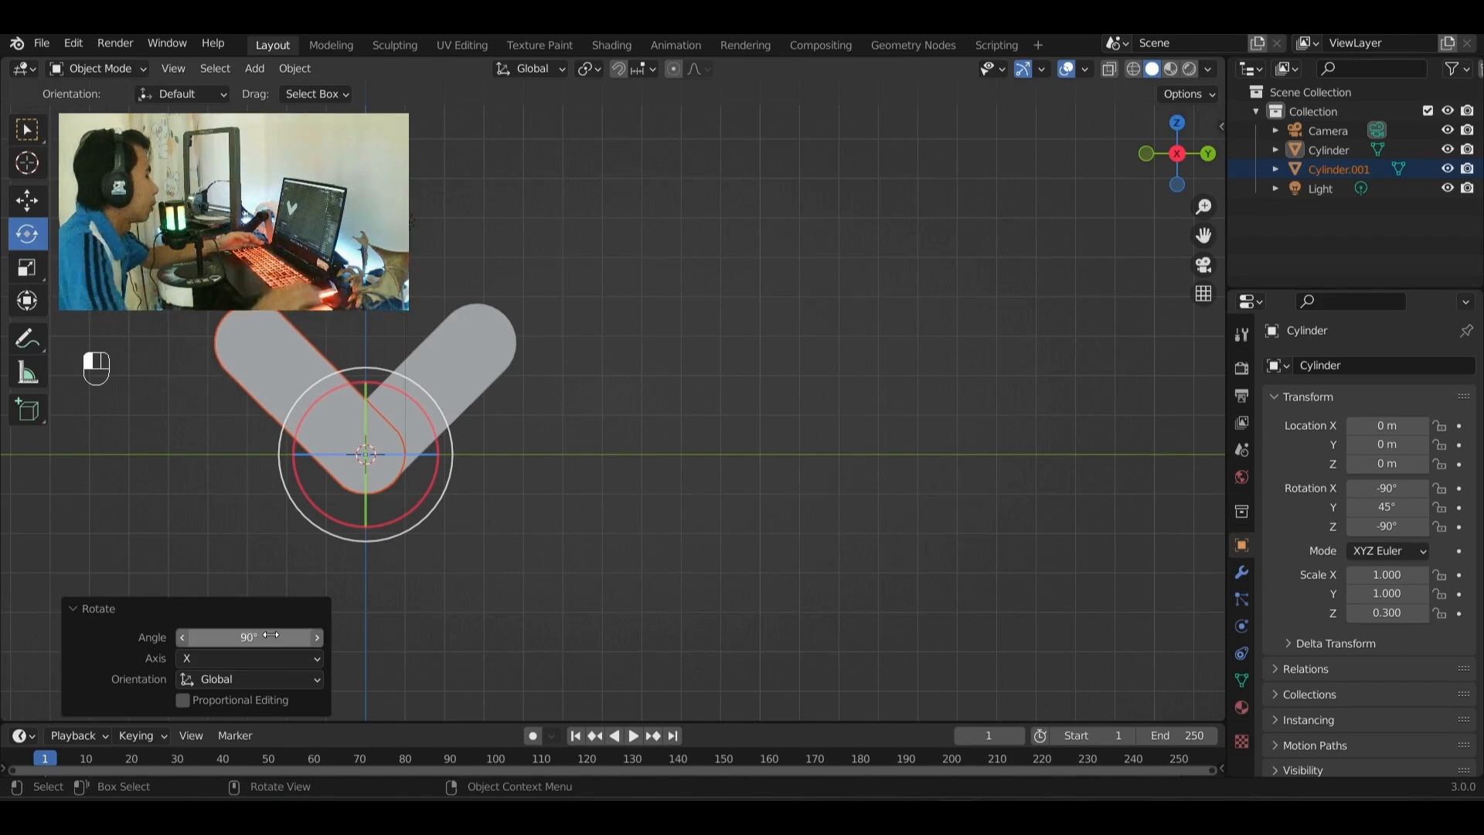
- Move the copied bar 12 m along the global Y axis and deselect it
{"action": "left_click", "coordinate": [27, 201]}
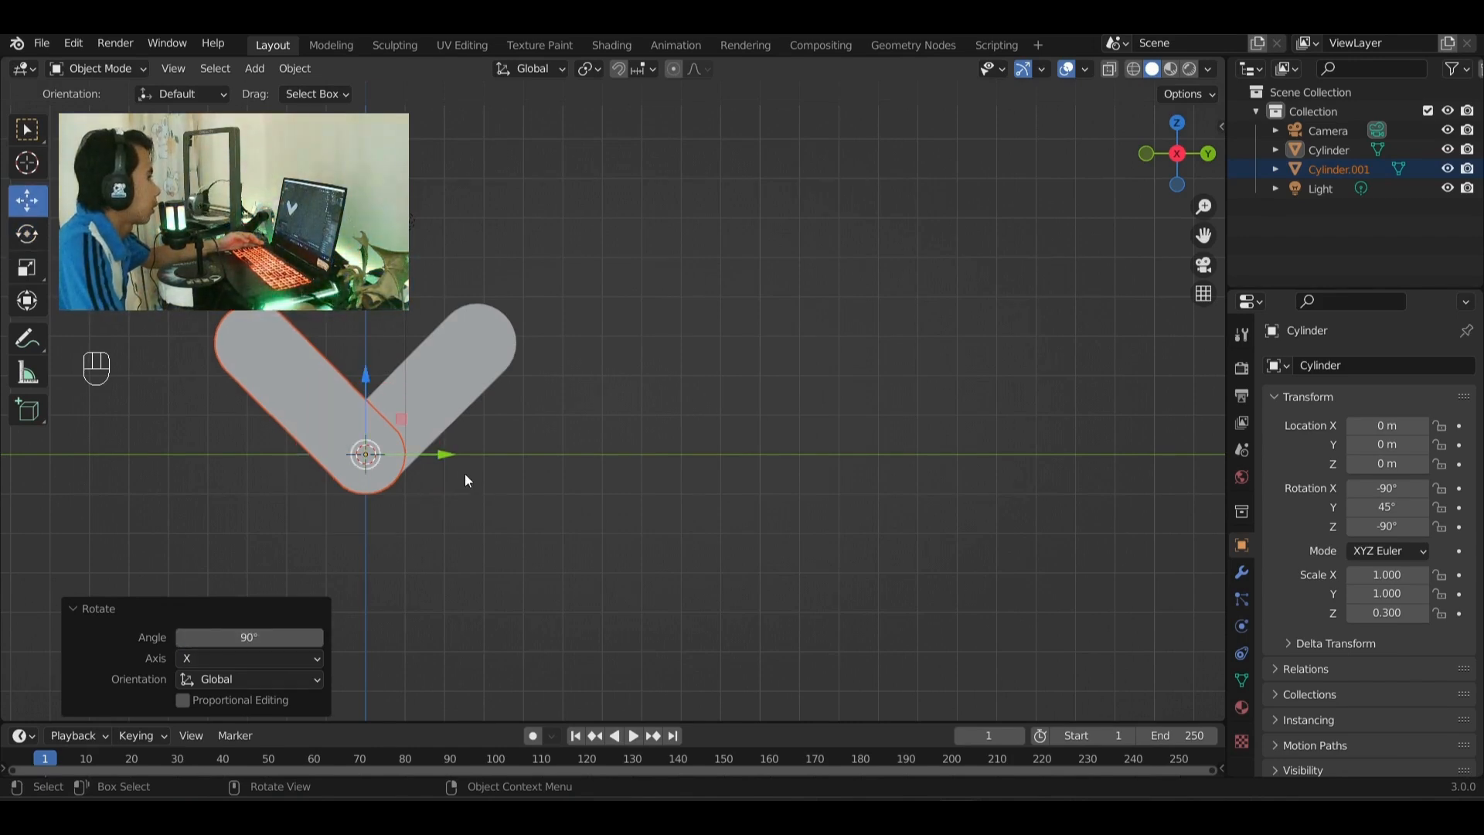
{"action": "left_click_drag", "start_coordinate": [443, 453], "coordinate": [925, 474]}
{"action": "left_click", "coordinate": [244, 618]}
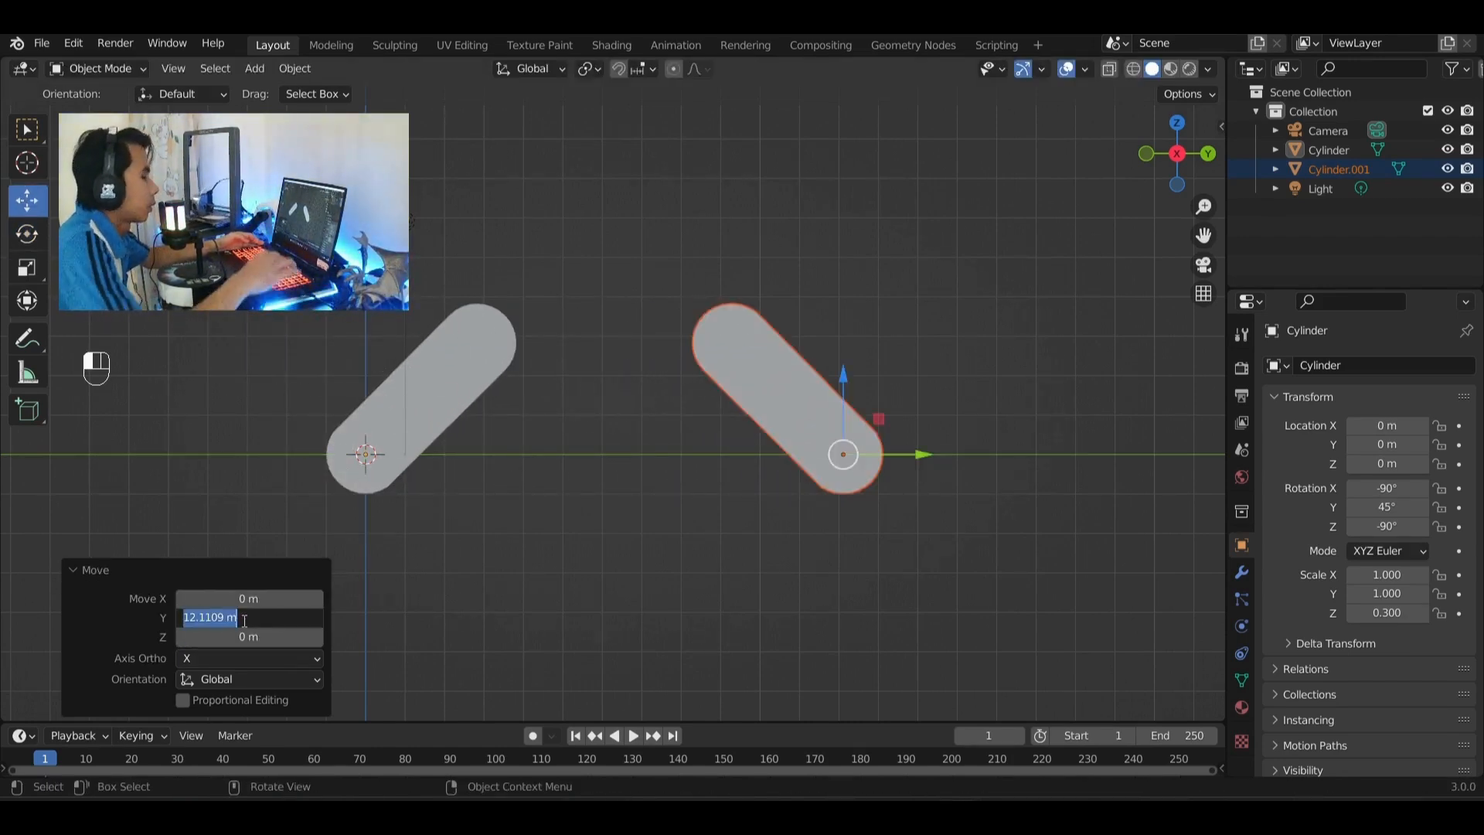
{"action": "type", "text": "12"}
{"action": "key", "text": "Return"}
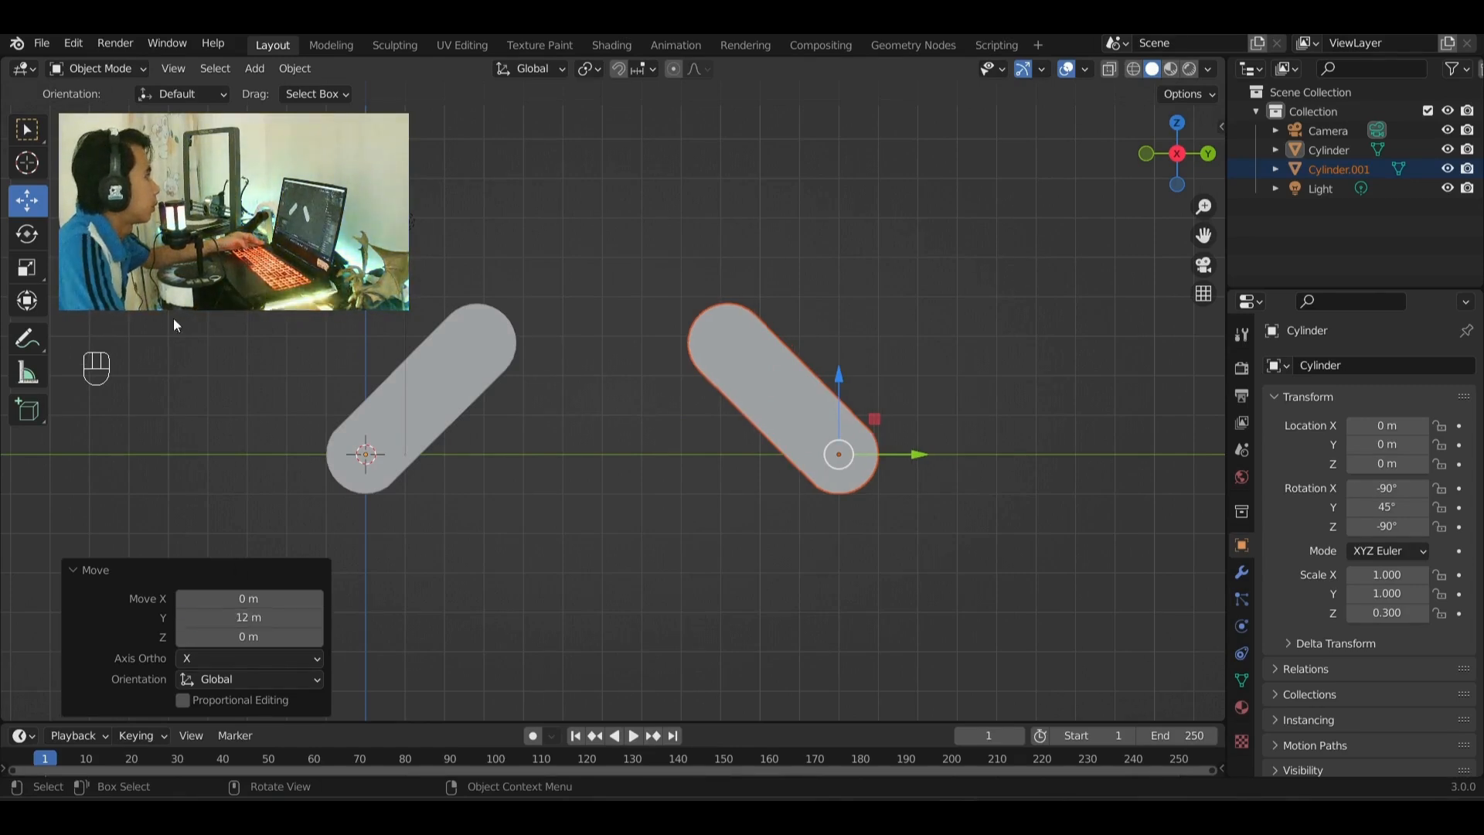
{"action": "key", "text": "w"}
{"action": "left_click", "coordinate": [540, 360]}
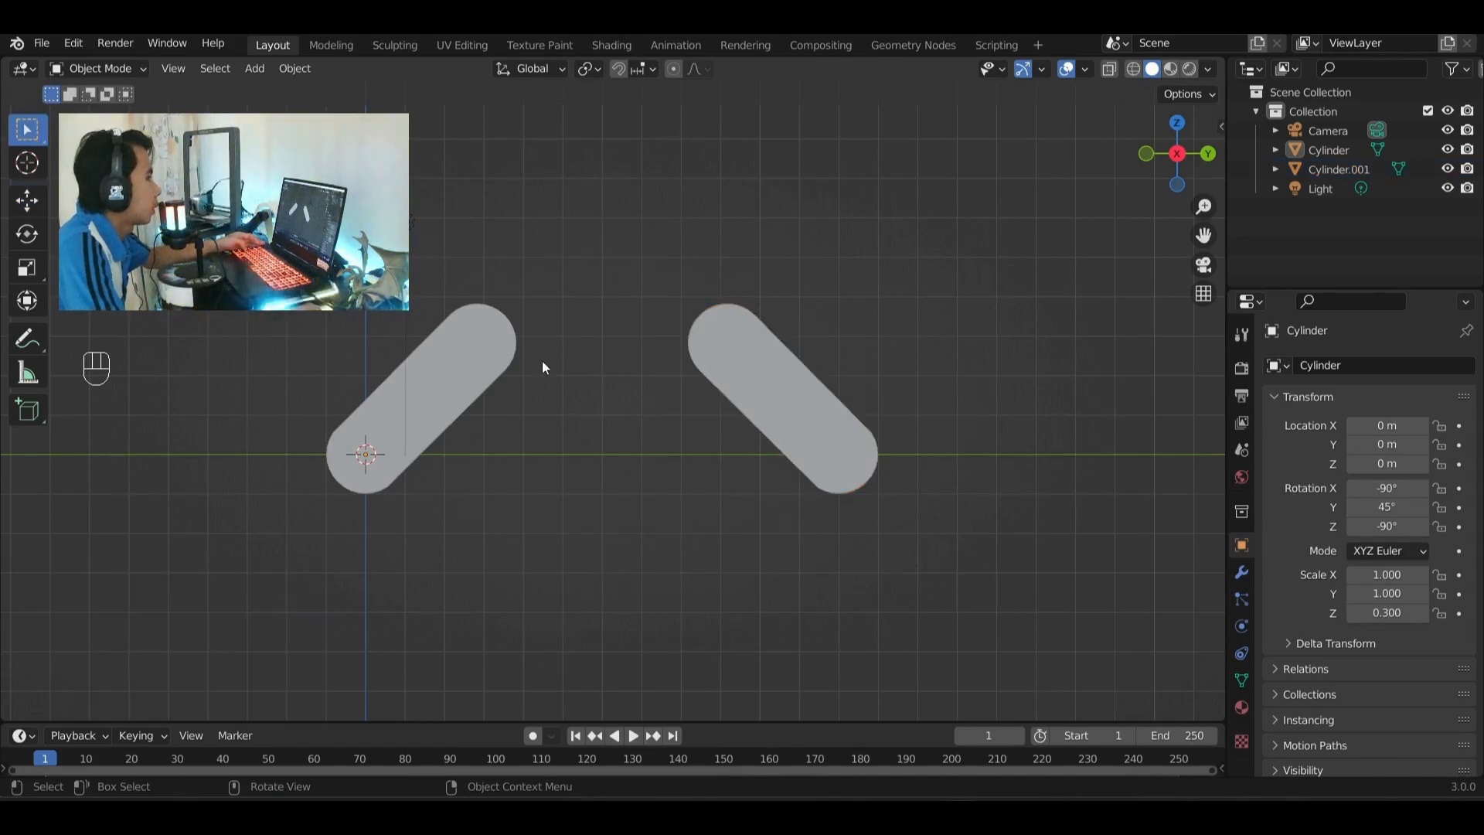
- Select the original bar at the world origin and switch it to Edit Mode
{"action": "scroll", "coordinate": [549, 340], "scroll_direction": "up", "scroll_amount": 3}
{"action": "scroll", "coordinate": [540, 336], "scroll_direction": "up", "scroll_amount": 2}
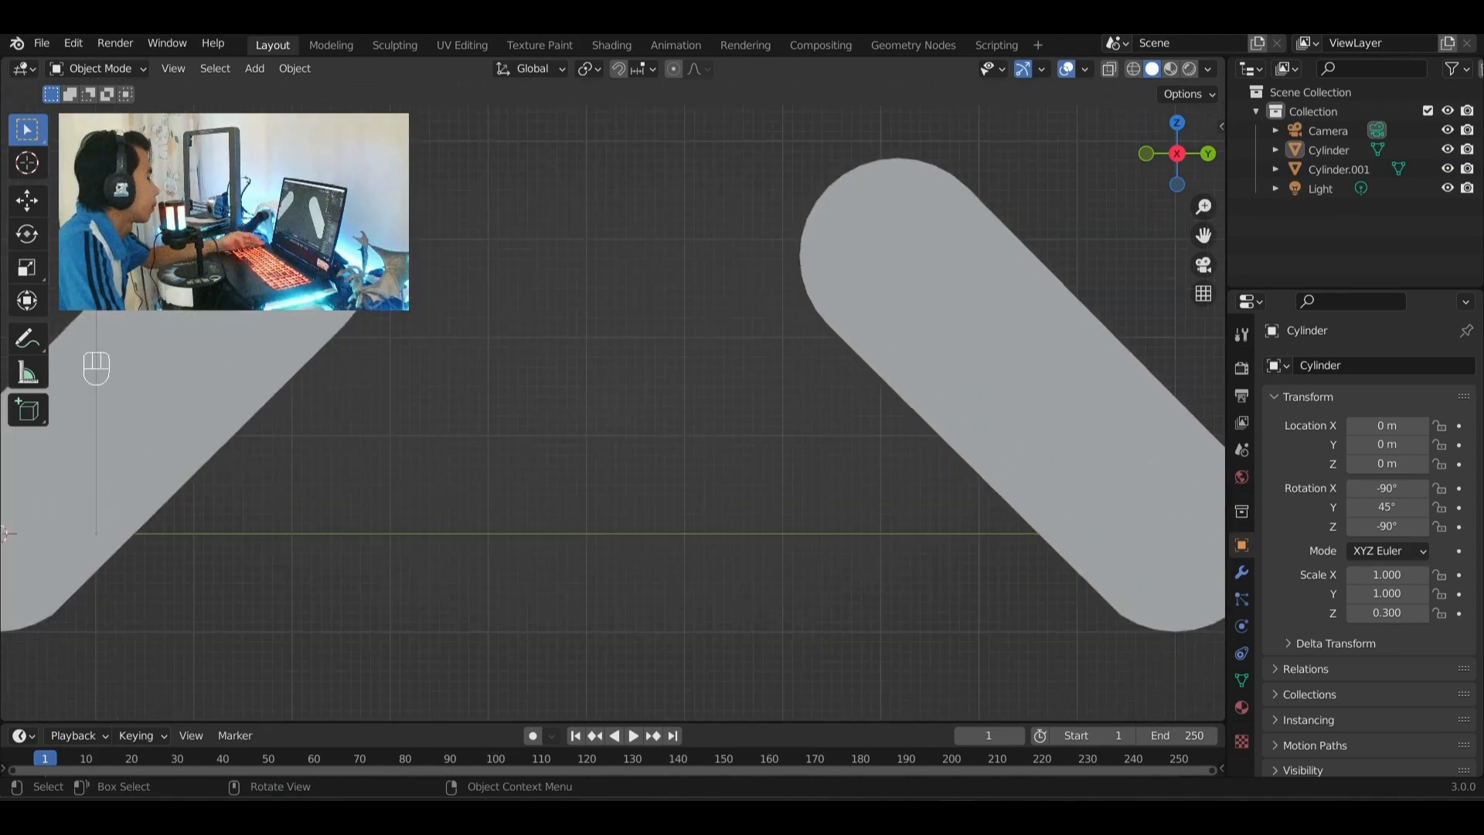
{"action": "middle_click_drag", "start_coordinate": [439, 260], "coordinate": [612, 343], "text": "shift"}
{"action": "left_click", "coordinate": [471, 321]}
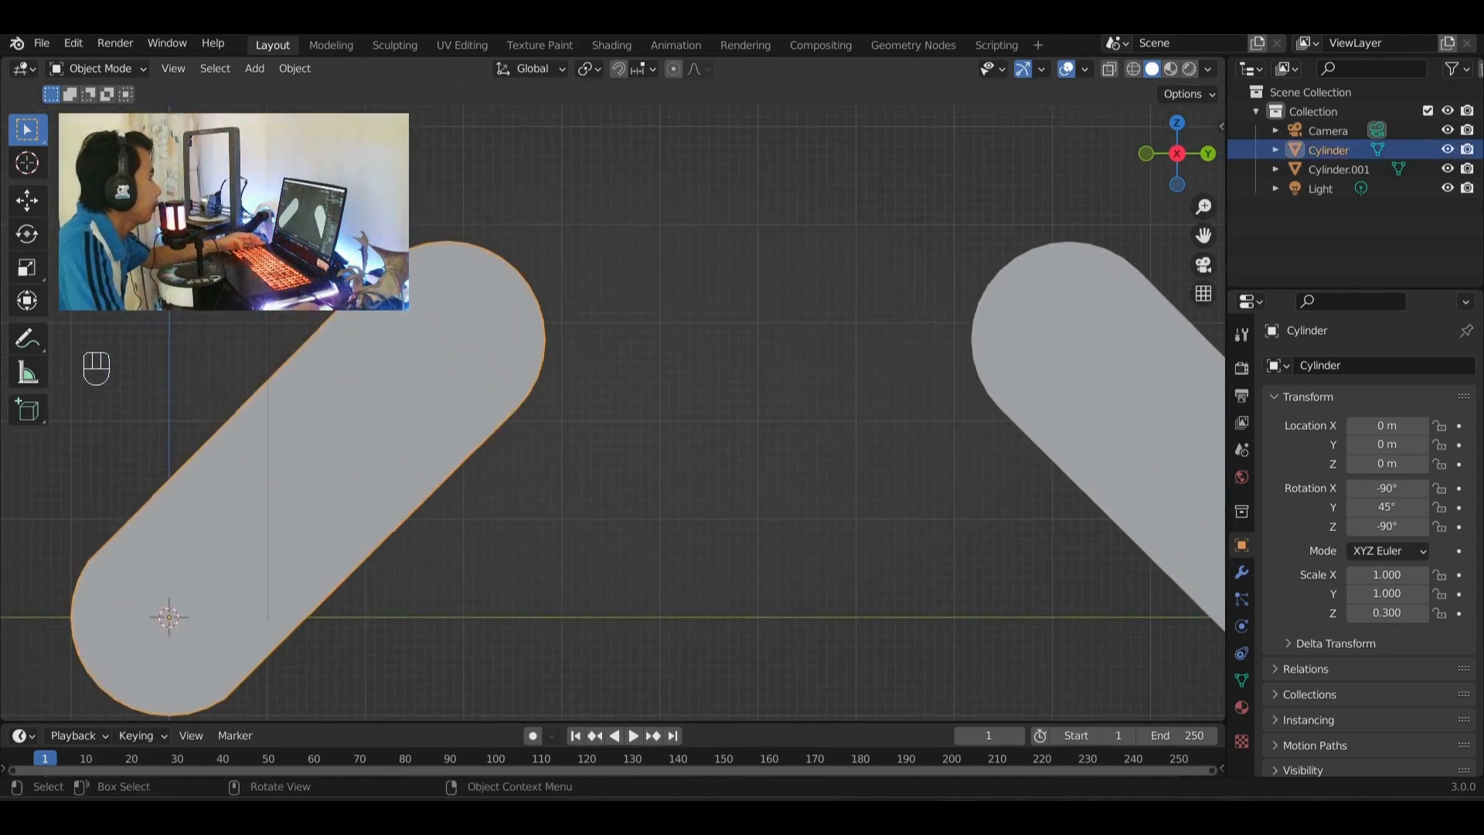
{"action": "left_click", "coordinate": [99, 68]}
{"action": "left_click", "coordinate": [89, 99]}
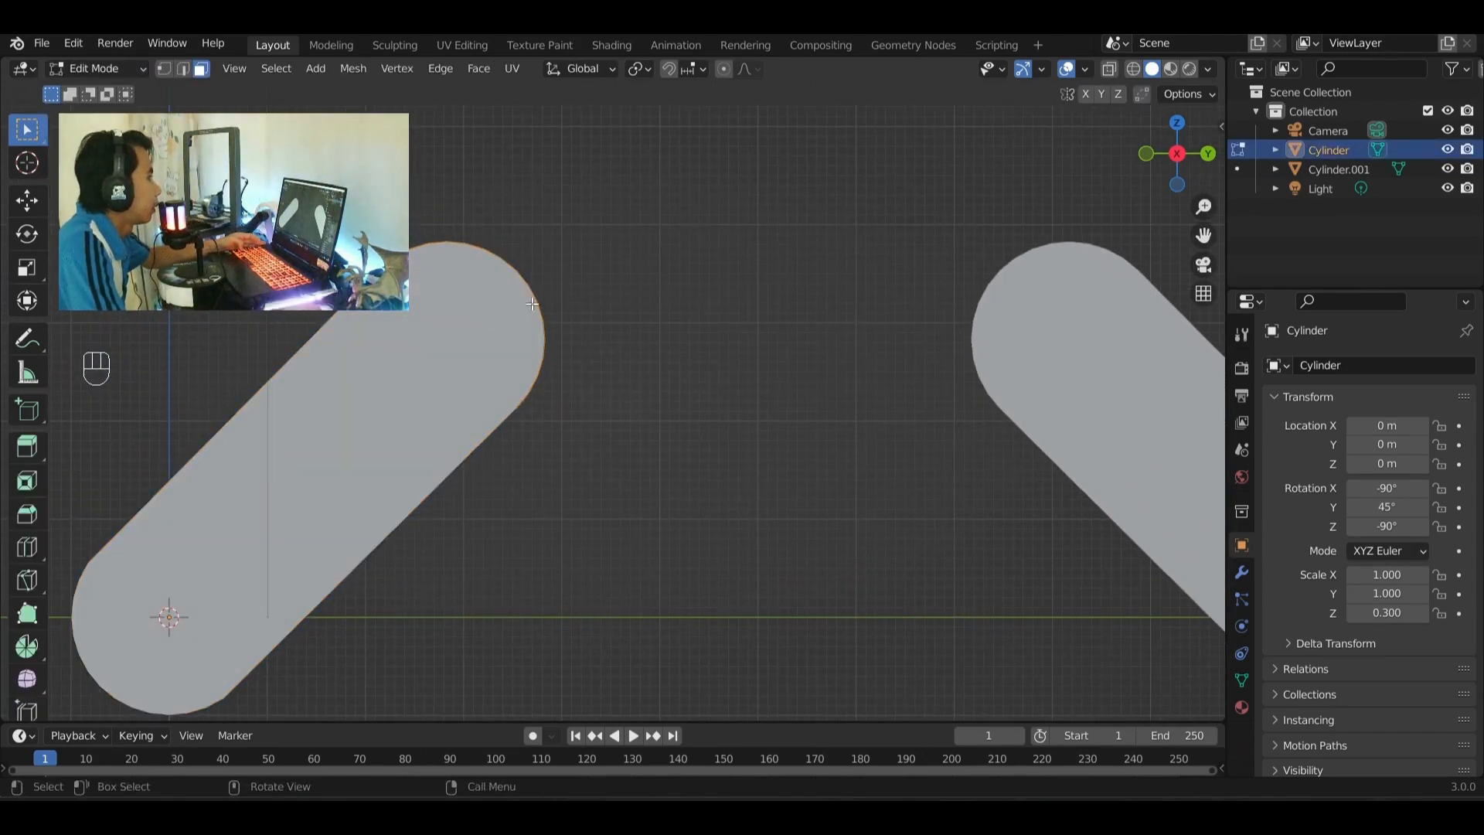
- Select all rim faces around the upper rounded end of the original bar
{"action": "middle_click_drag", "start_coordinate": [477, 254], "coordinate": [480, 321]}
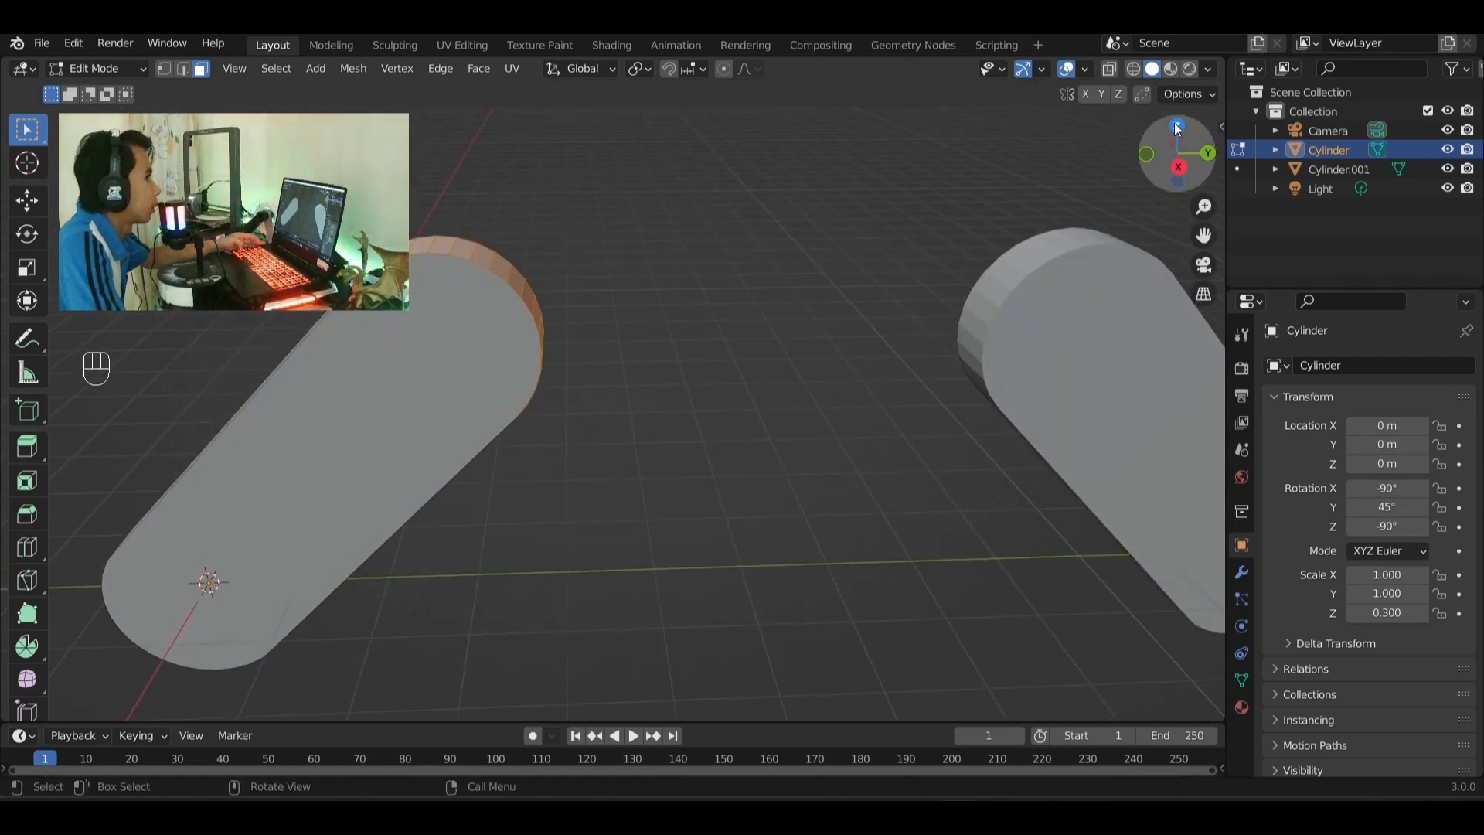
{"action": "left_click", "coordinate": [1176, 127]}
{"action": "scroll", "coordinate": [702, 567], "scroll_direction": "up", "scroll_amount": 1}
{"action": "middle_click_drag", "start_coordinate": [702, 566], "coordinate": [676, 357], "text": "shift"}
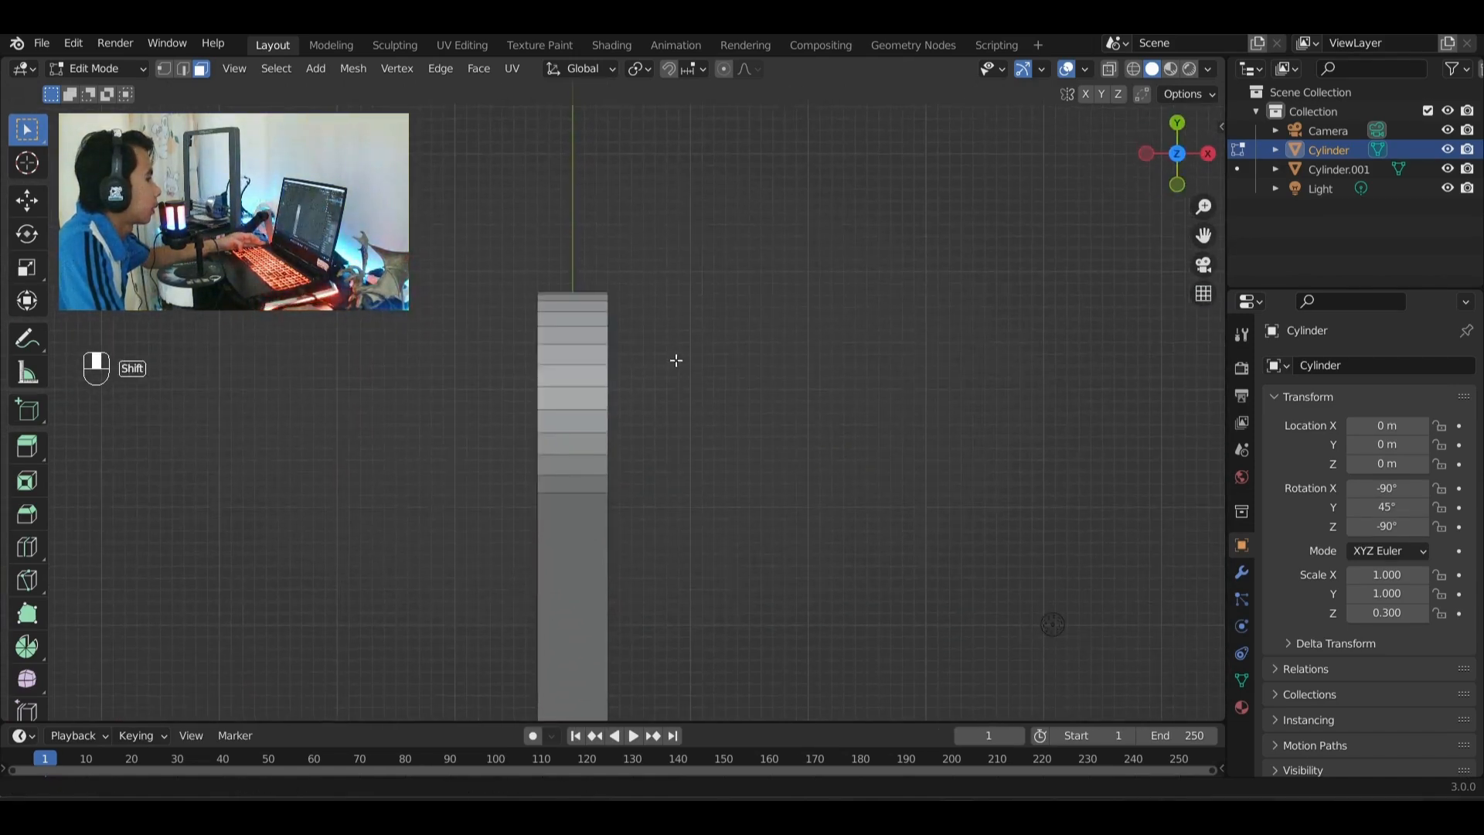
{"action": "scroll", "coordinate": [668, 356], "scroll_direction": "up", "scroll_amount": 2}
{"action": "left_click_drag", "start_coordinate": [412, 178], "coordinate": [727, 359], "text": "shift"}
{"action": "middle_click_drag", "start_coordinate": [798, 417], "coordinate": [452, 204]}
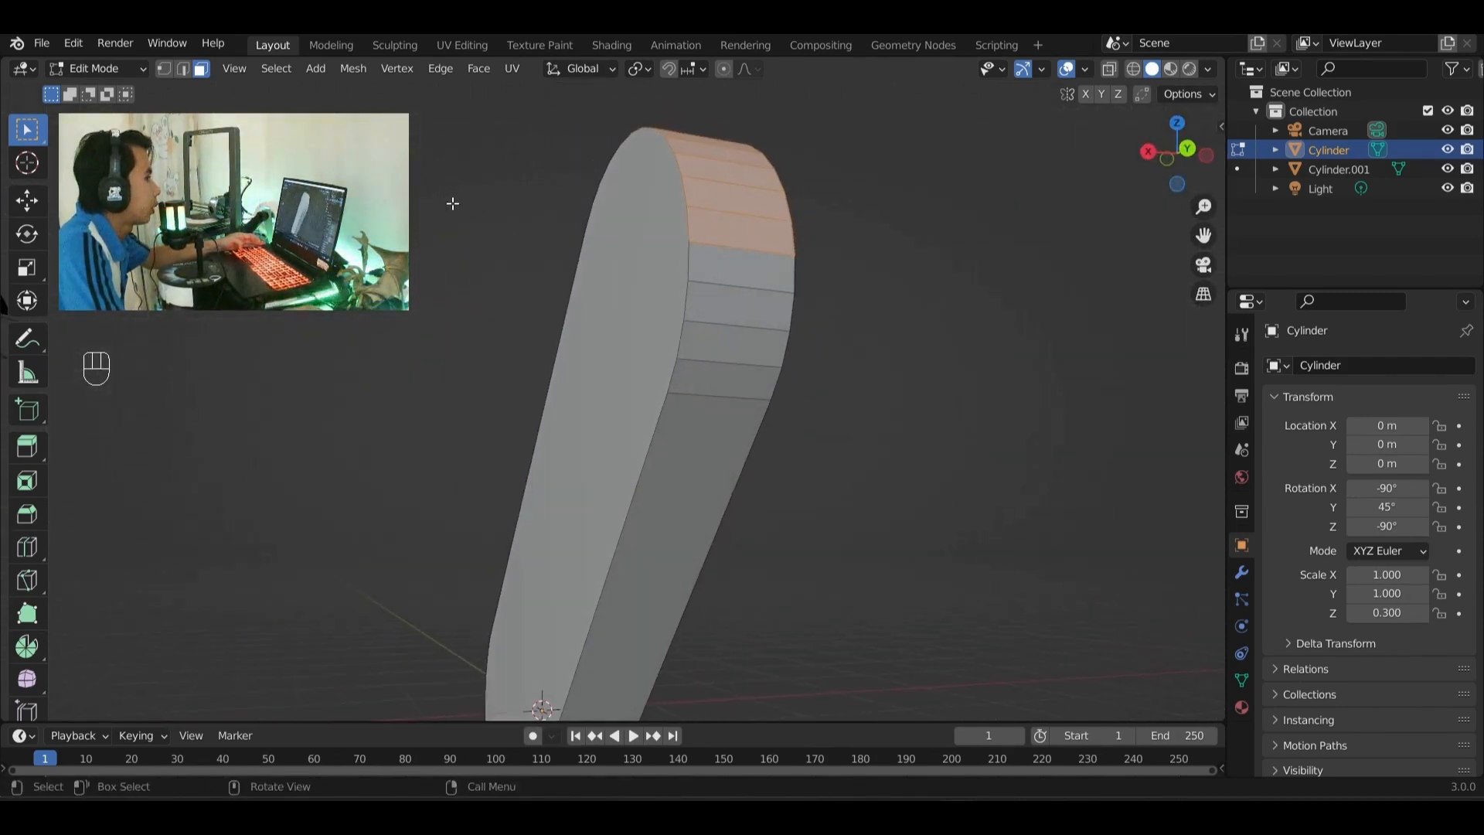
{"action": "left_click_drag", "start_coordinate": [742, 345], "coordinate": [751, 384], "text": "shift"}
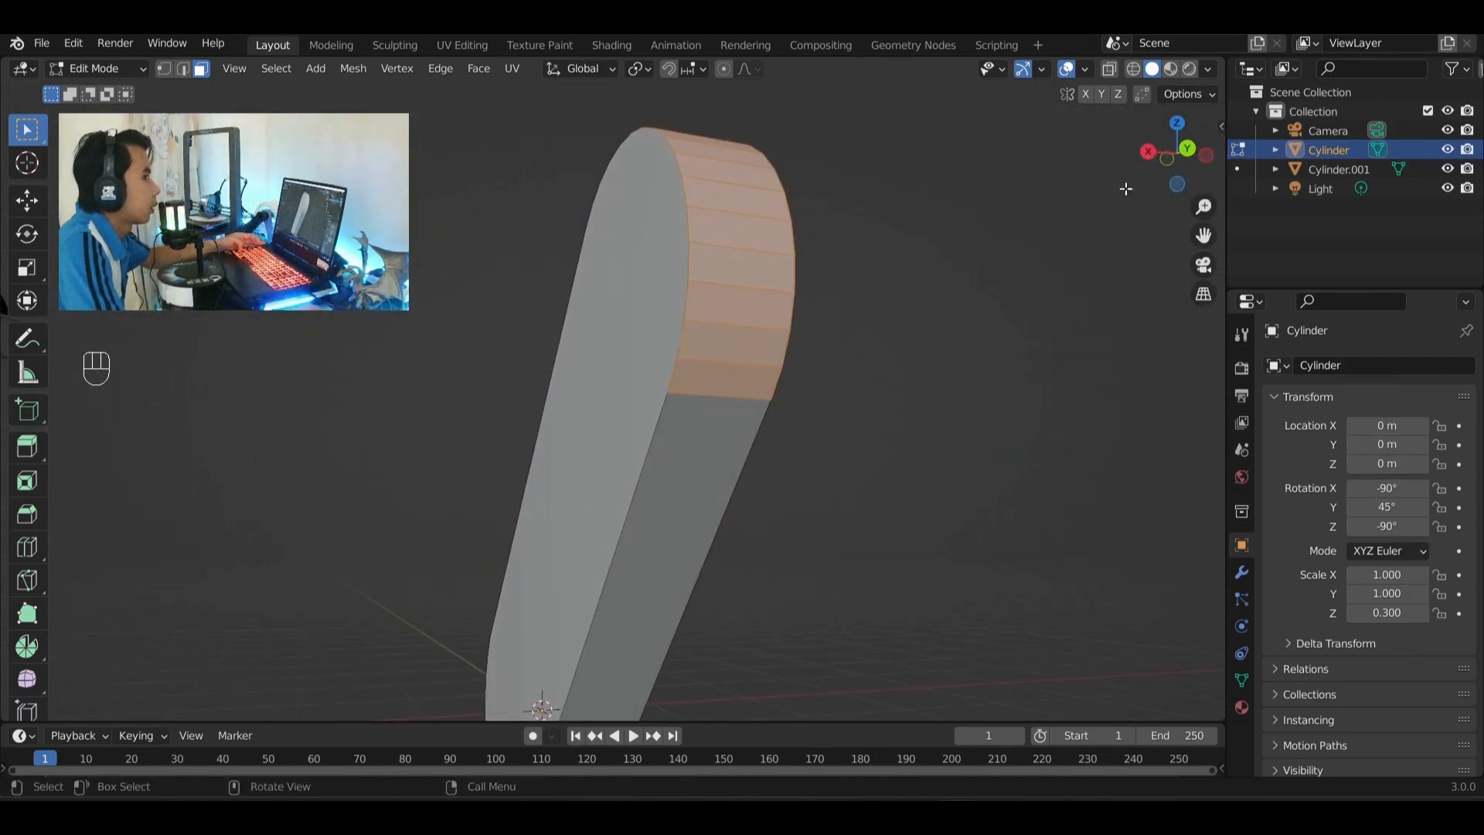
- Extrude the selected end faces 6.3 m along the global Y axis to bridge across to the copied bar
{"action": "left_click", "coordinate": [1148, 152]}
{"action": "scroll", "coordinate": [721, 405], "scroll_direction": "up", "scroll_amount": 4}
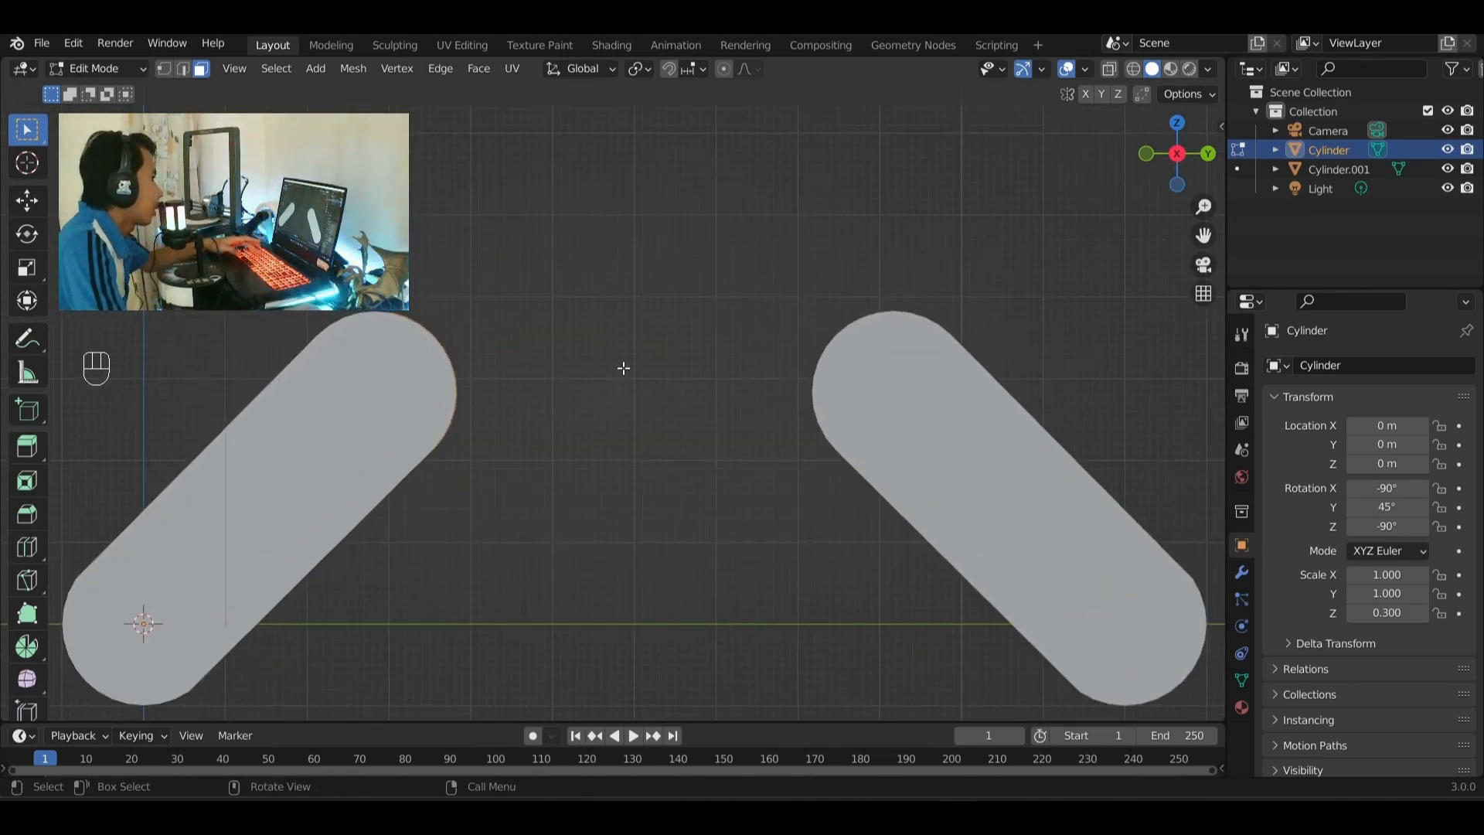
{"action": "key", "text": "e"}
{"action": "key", "text": "y"}
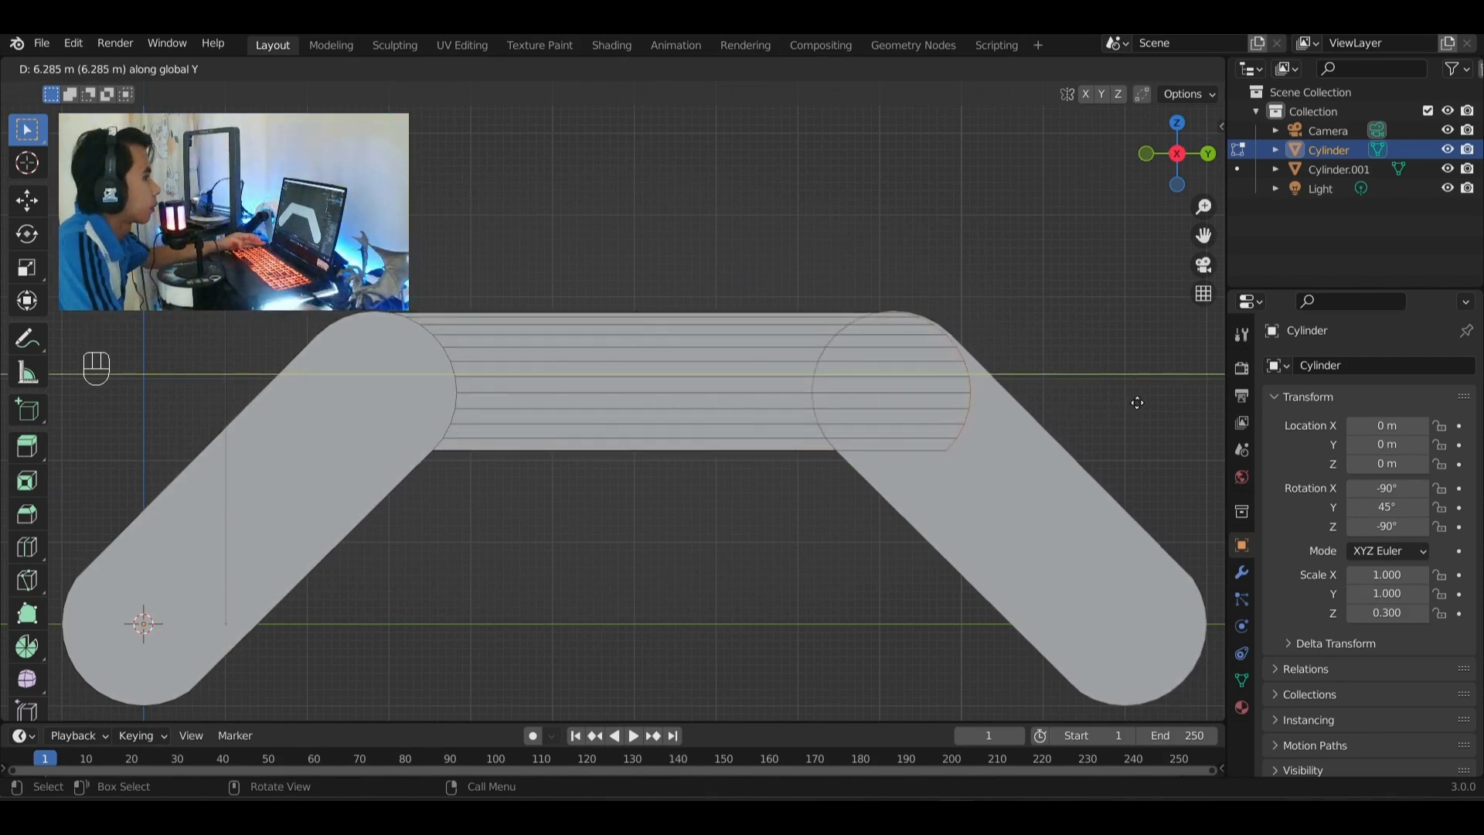
{"action": "left_click", "coordinate": [1134, 402]}
{"action": "left_click", "coordinate": [265, 618]}
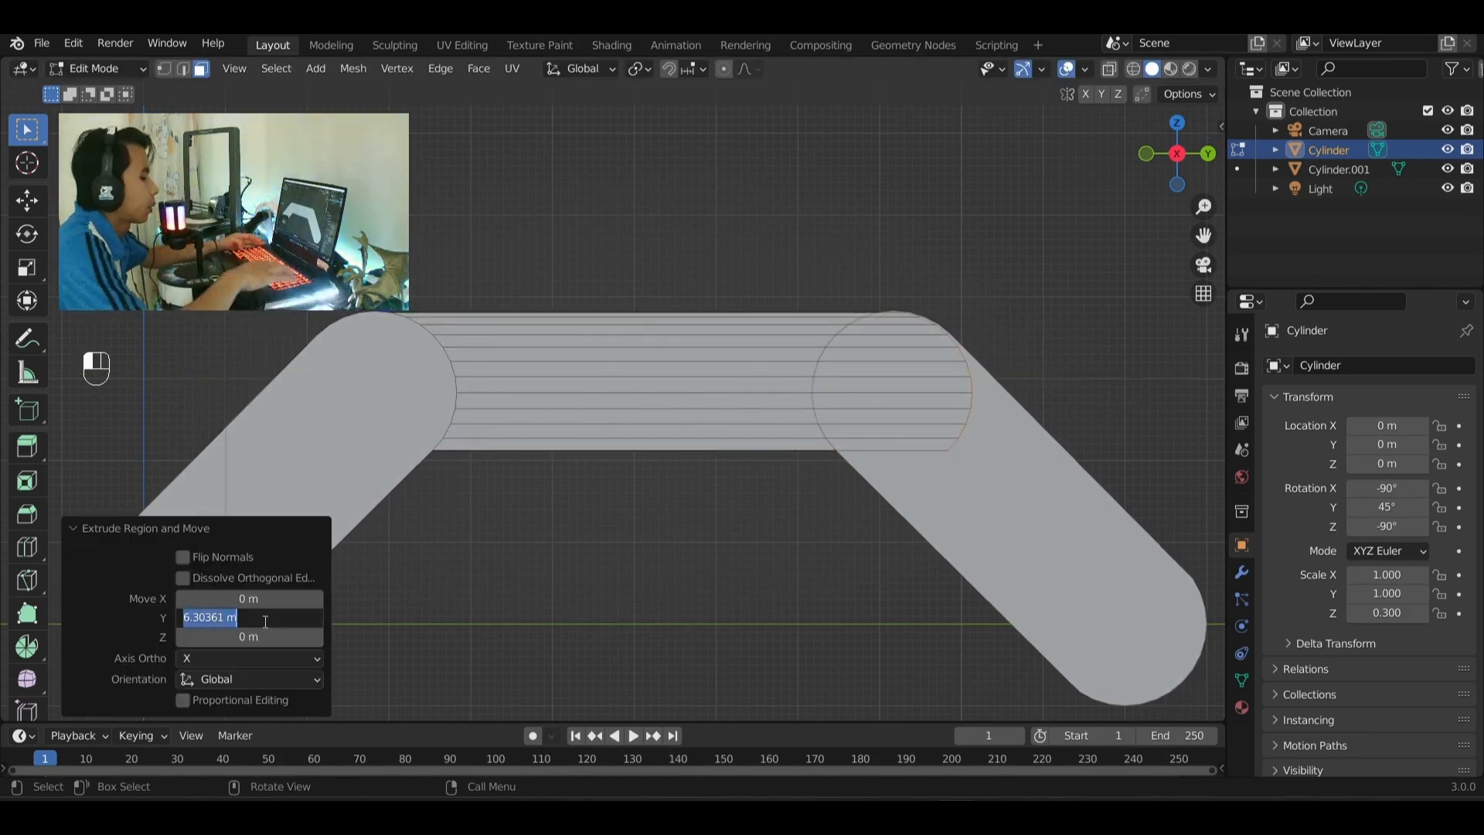
{"action": "type", "text": "6"}
{"action": "key", "text": "Return"}
{"action": "scroll", "coordinate": [804, 507], "scroll_direction": "up", "scroll_amount": 5}
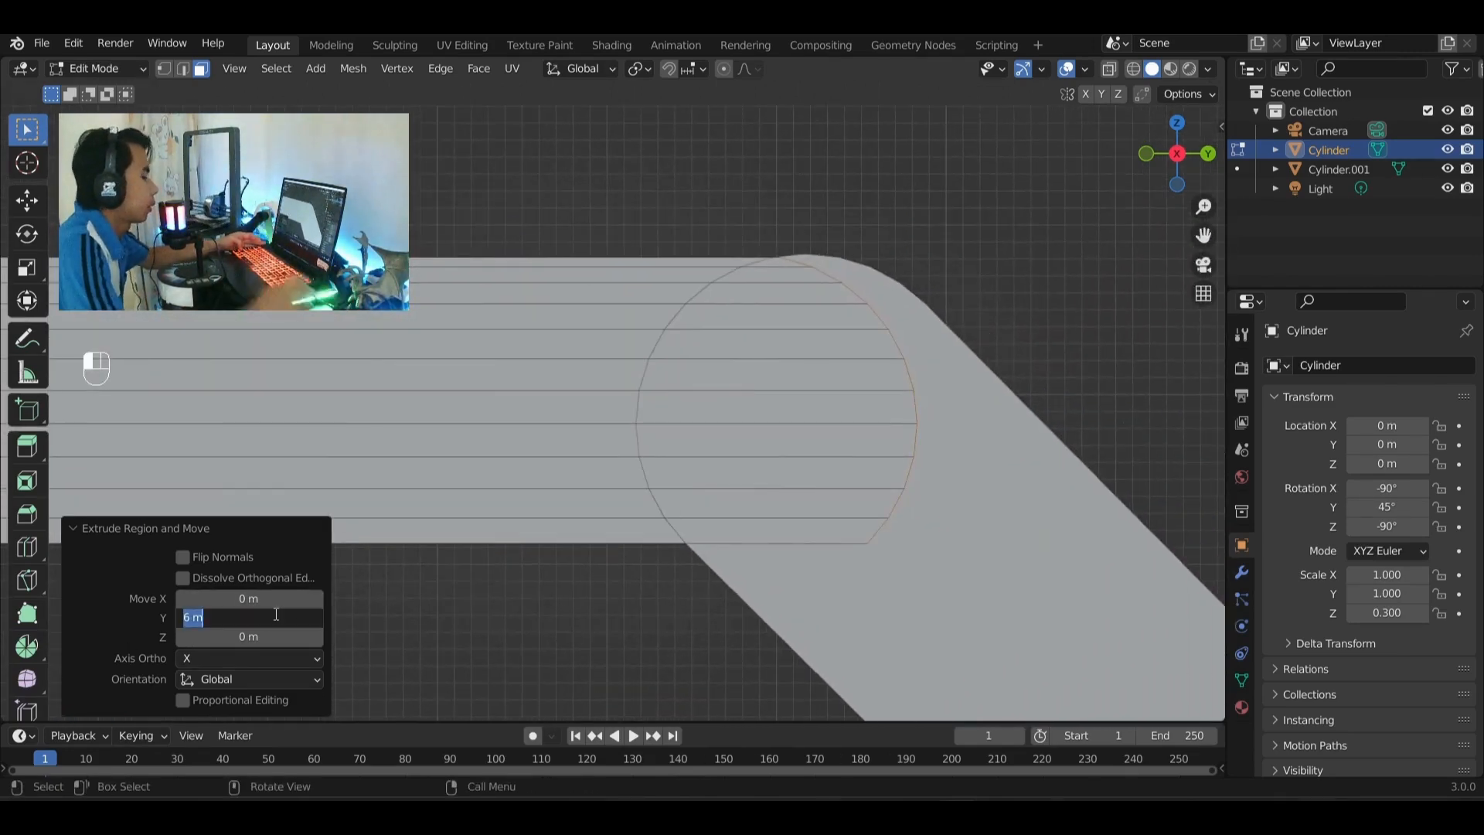
{"action": "key", "text": "Return"}
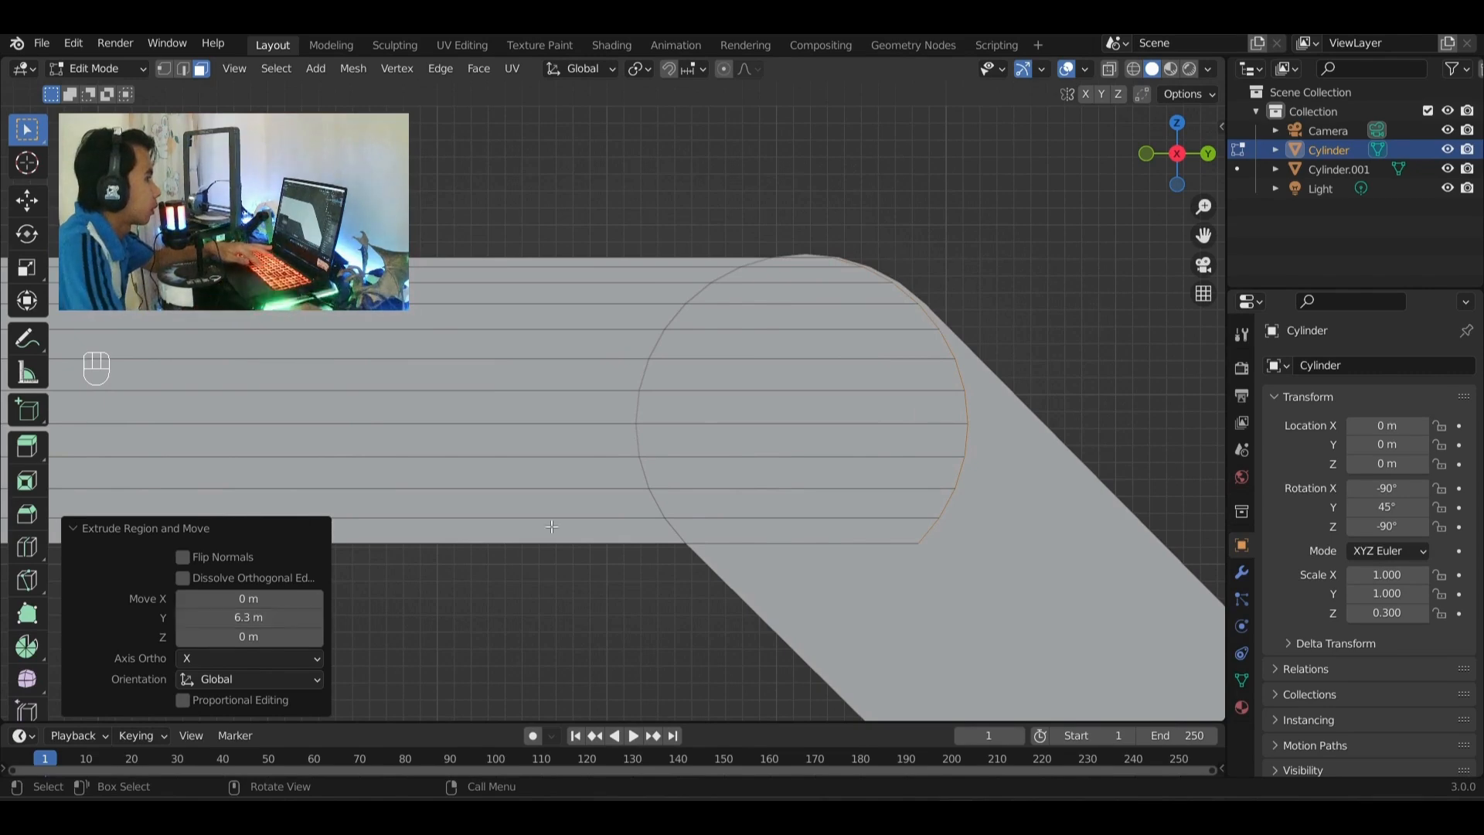
- Return to Object Mode and join the extended bar and the copied bar into one object
{"action": "middle_click_drag", "start_coordinate": [541, 252], "coordinate": [588, 417]}
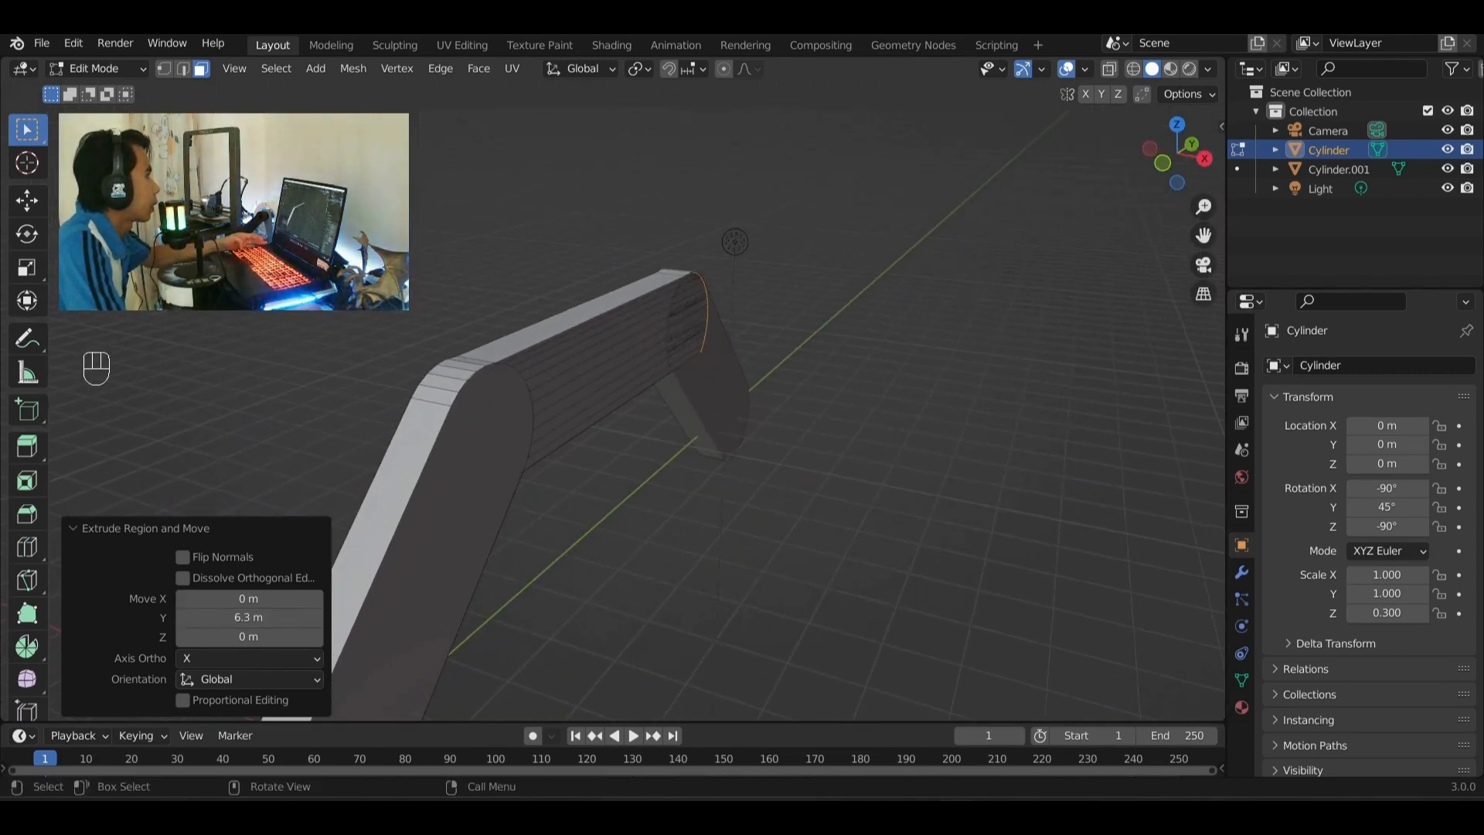
{"action": "left_click", "coordinate": [127, 68]}
{"action": "left_click", "coordinate": [89, 88]}
{"action": "middle_click_drag", "start_coordinate": [433, 239], "coordinate": [522, 253]}
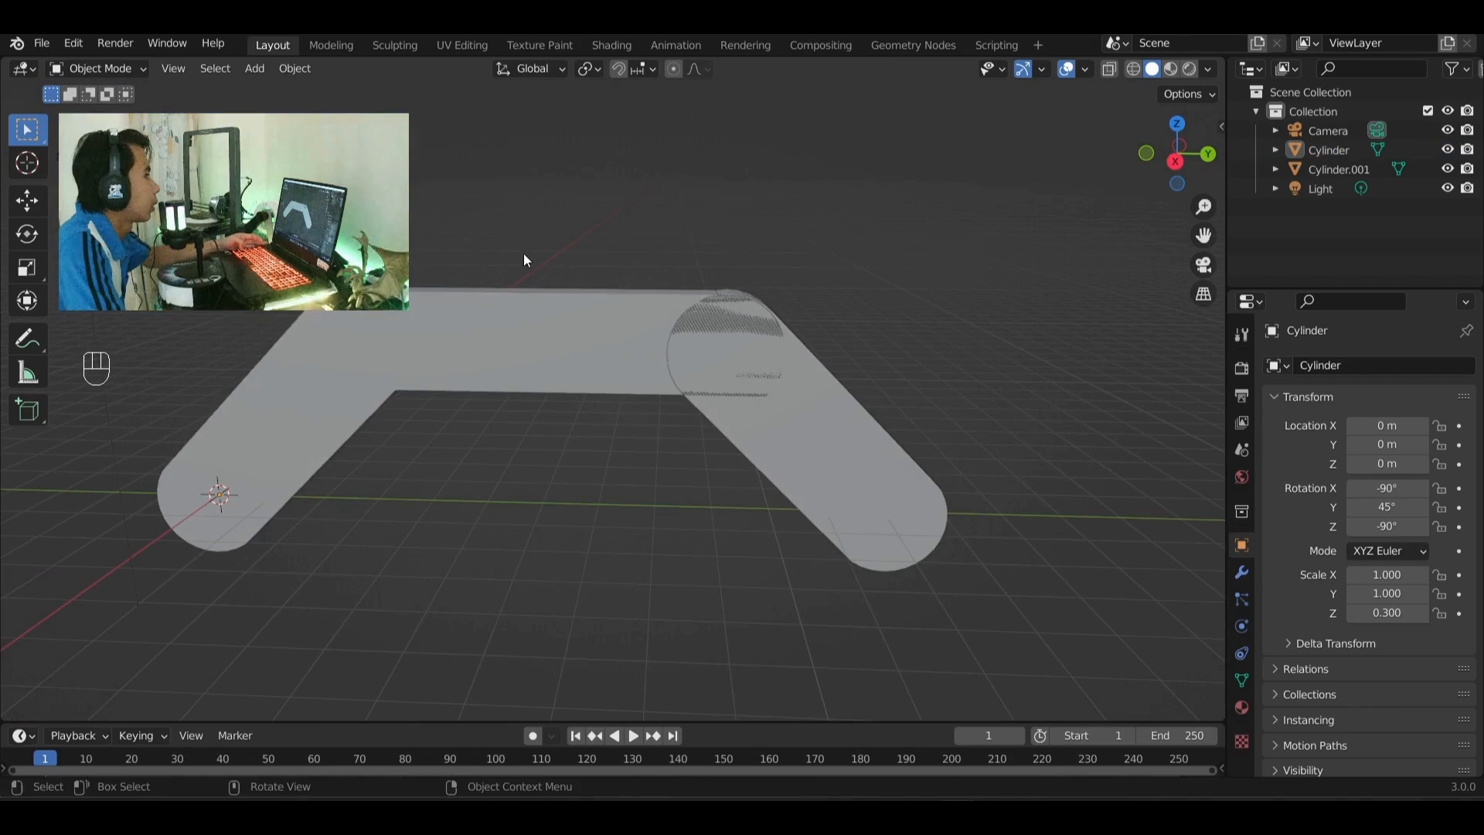
{"action": "left_click", "coordinate": [520, 335]}
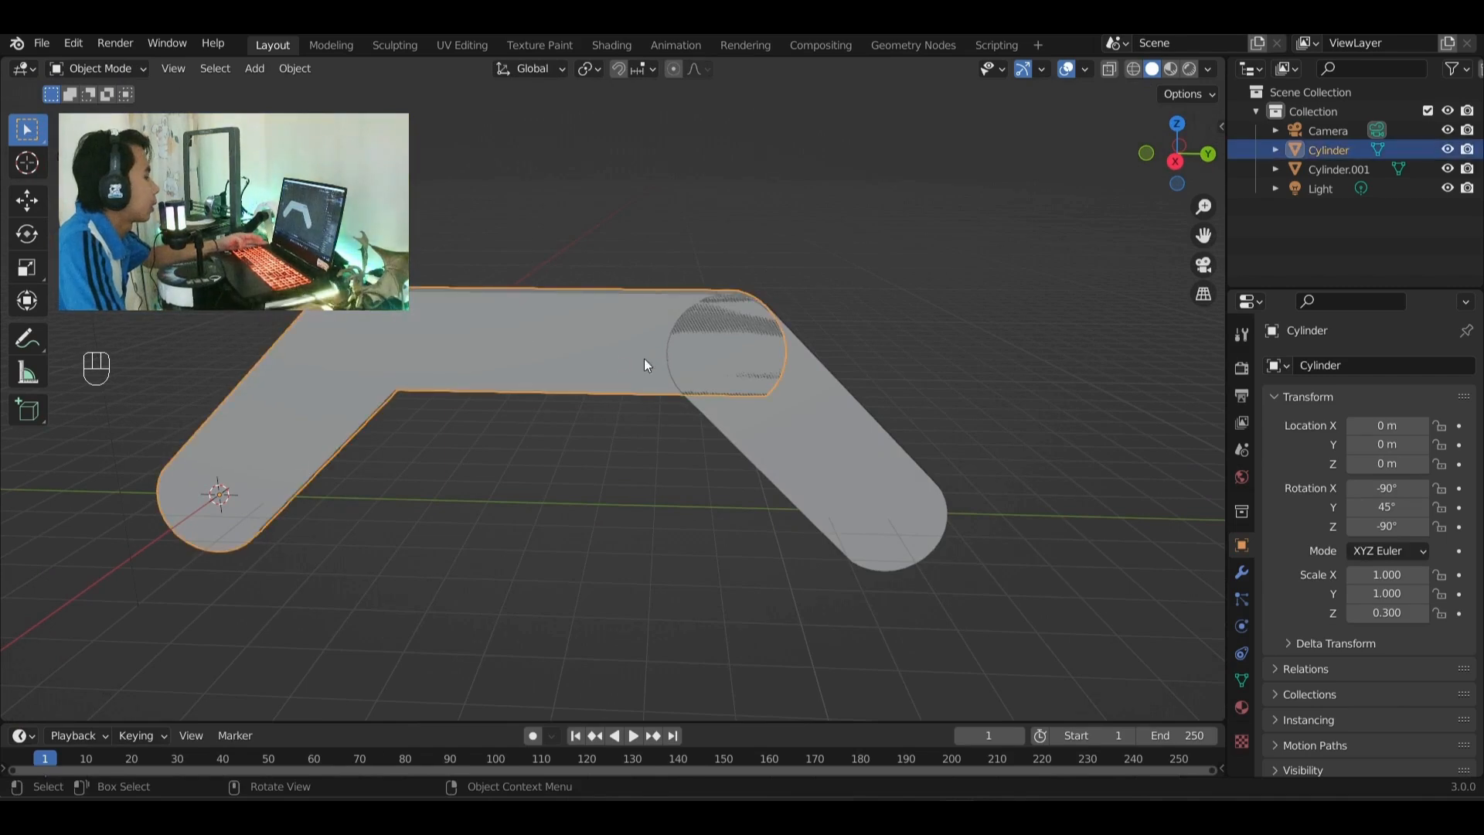
{"action": "left_click", "coordinate": [680, 212]}
{"action": "left_click", "coordinate": [561, 351]}
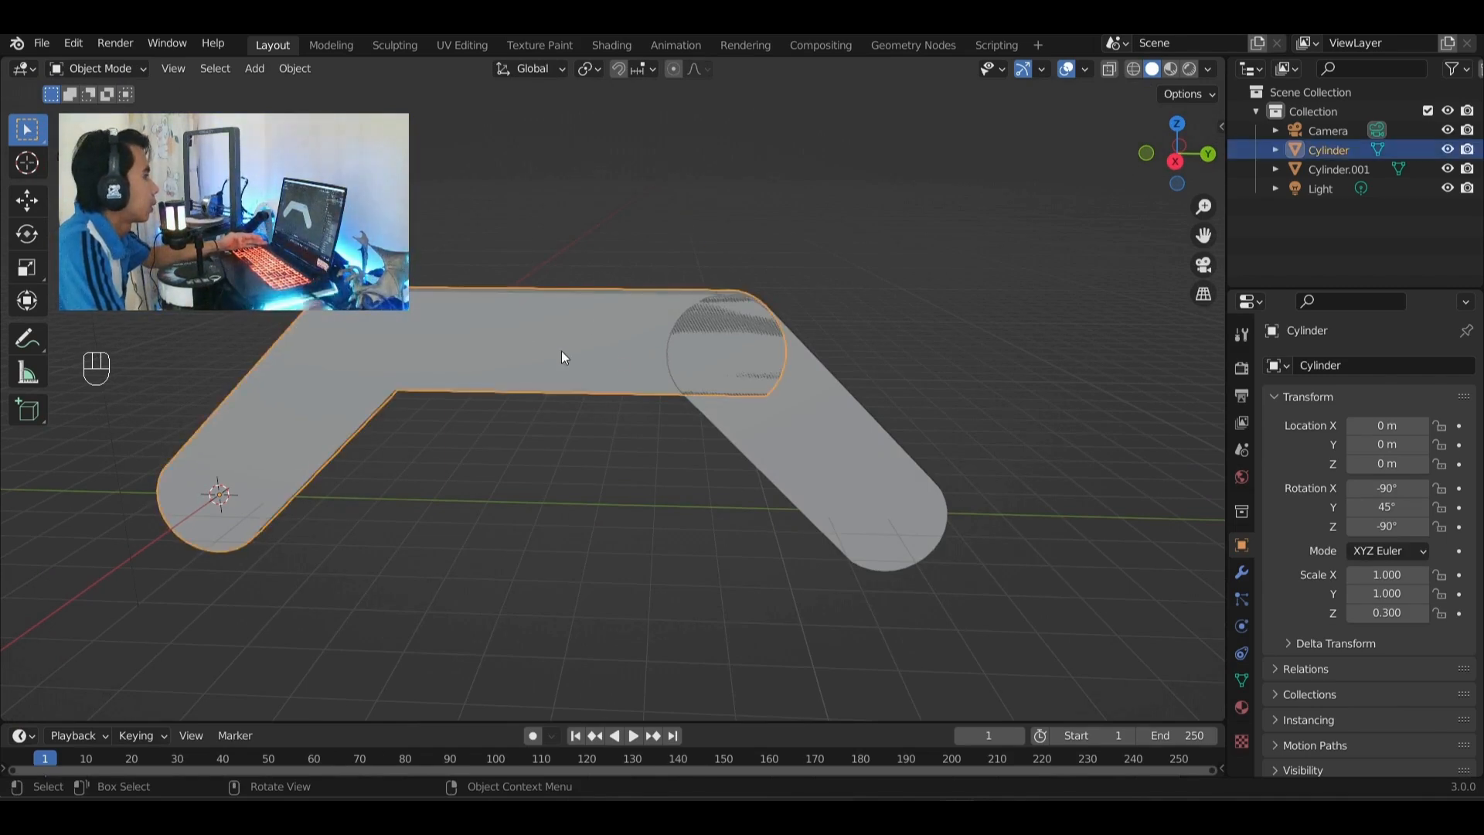
{"action": "left_click", "coordinate": [822, 437], "text": "shift"}
{"action": "right_click", "coordinate": [513, 314]}
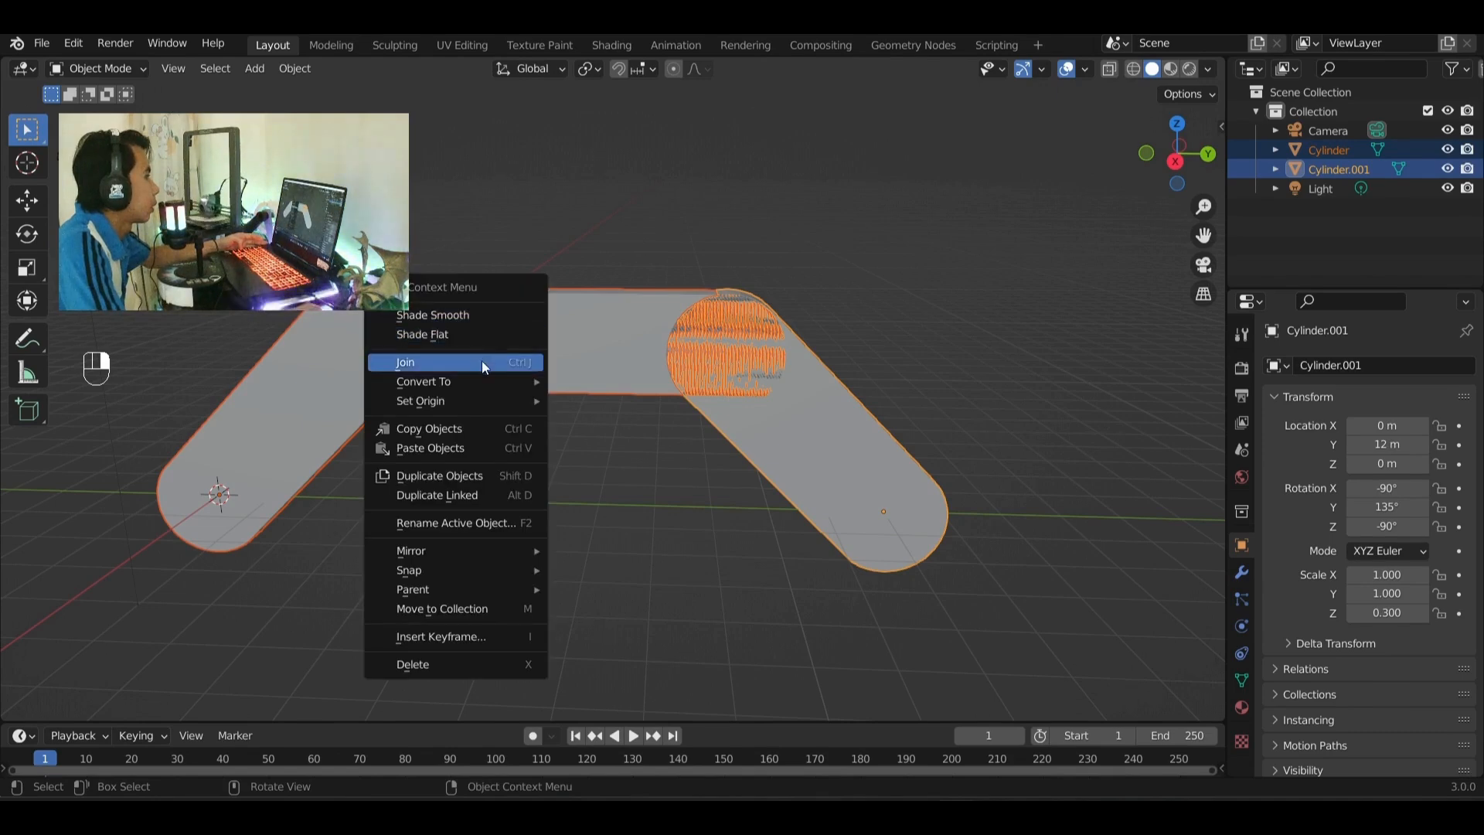
{"action": "left_click", "coordinate": [484, 363]}
{"action": "middle_click_drag", "start_coordinate": [485, 248], "coordinate": [655, 396]}
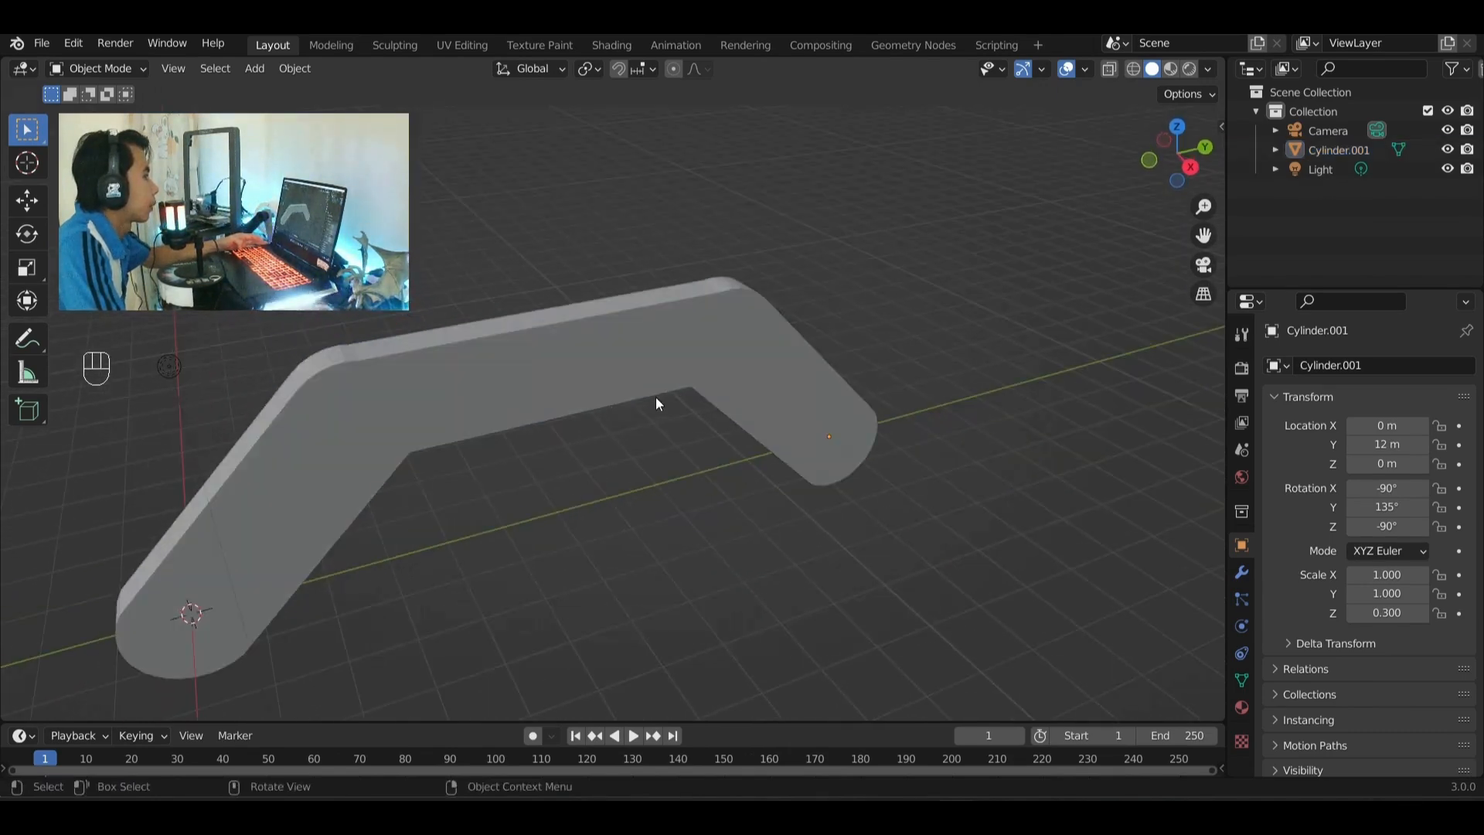
{"action": "scroll", "coordinate": [656, 396], "scroll_direction": "down", "scroll_amount": 3}
{"action": "middle_click_drag", "start_coordinate": [604, 443], "coordinate": [510, 337]}
{"action": "left_click", "coordinate": [568, 346]}
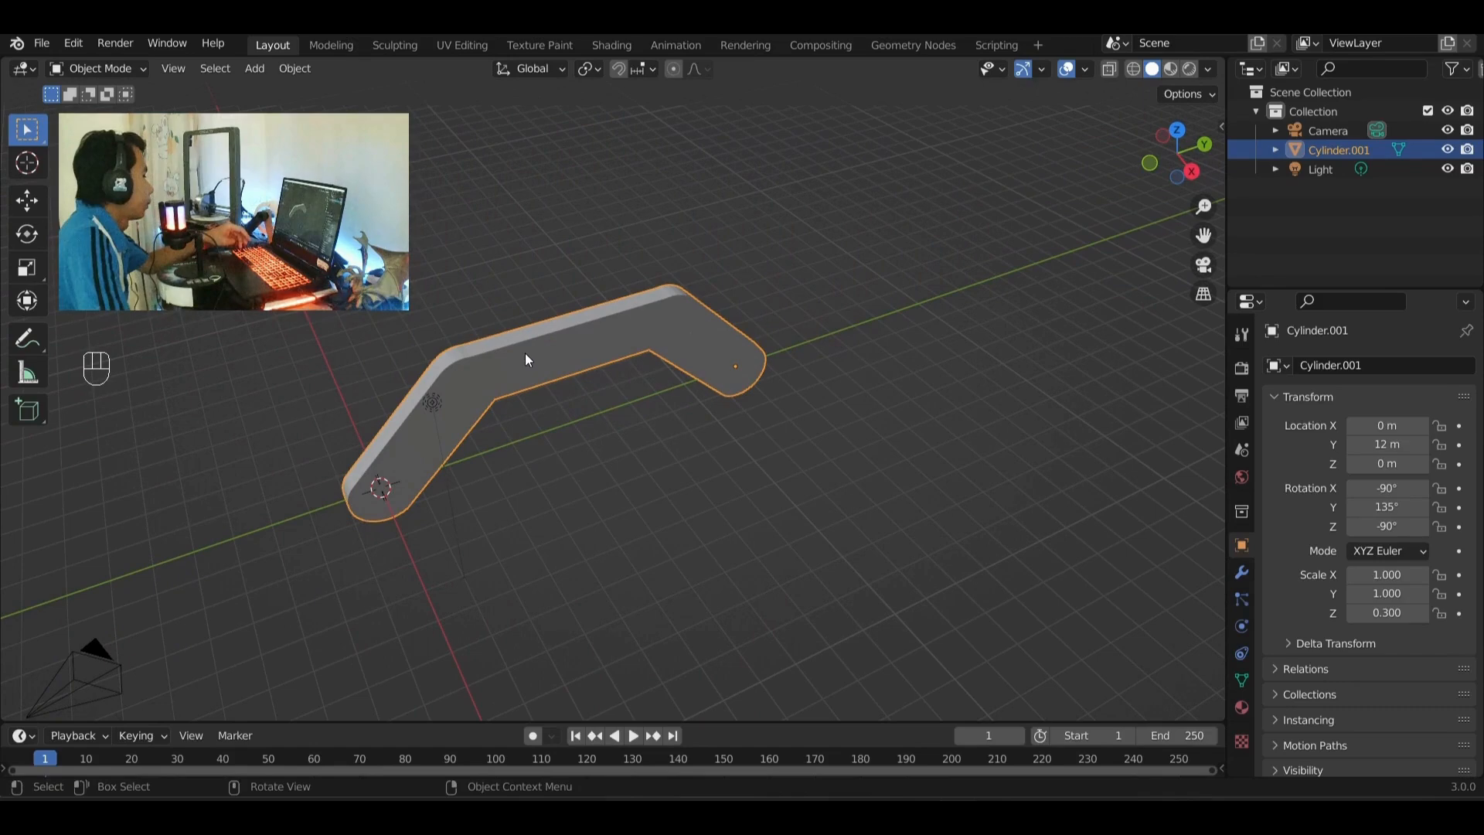
{"action": "left_click", "coordinate": [660, 374]}
{"action": "key", "text": "ctrl+z"}
- Add a mesh cylinder with 32 vertices, 1 m radius and 2 m depth at the world origin
{"action": "middle_click_drag", "start_coordinate": [609, 453], "coordinate": [564, 386]}
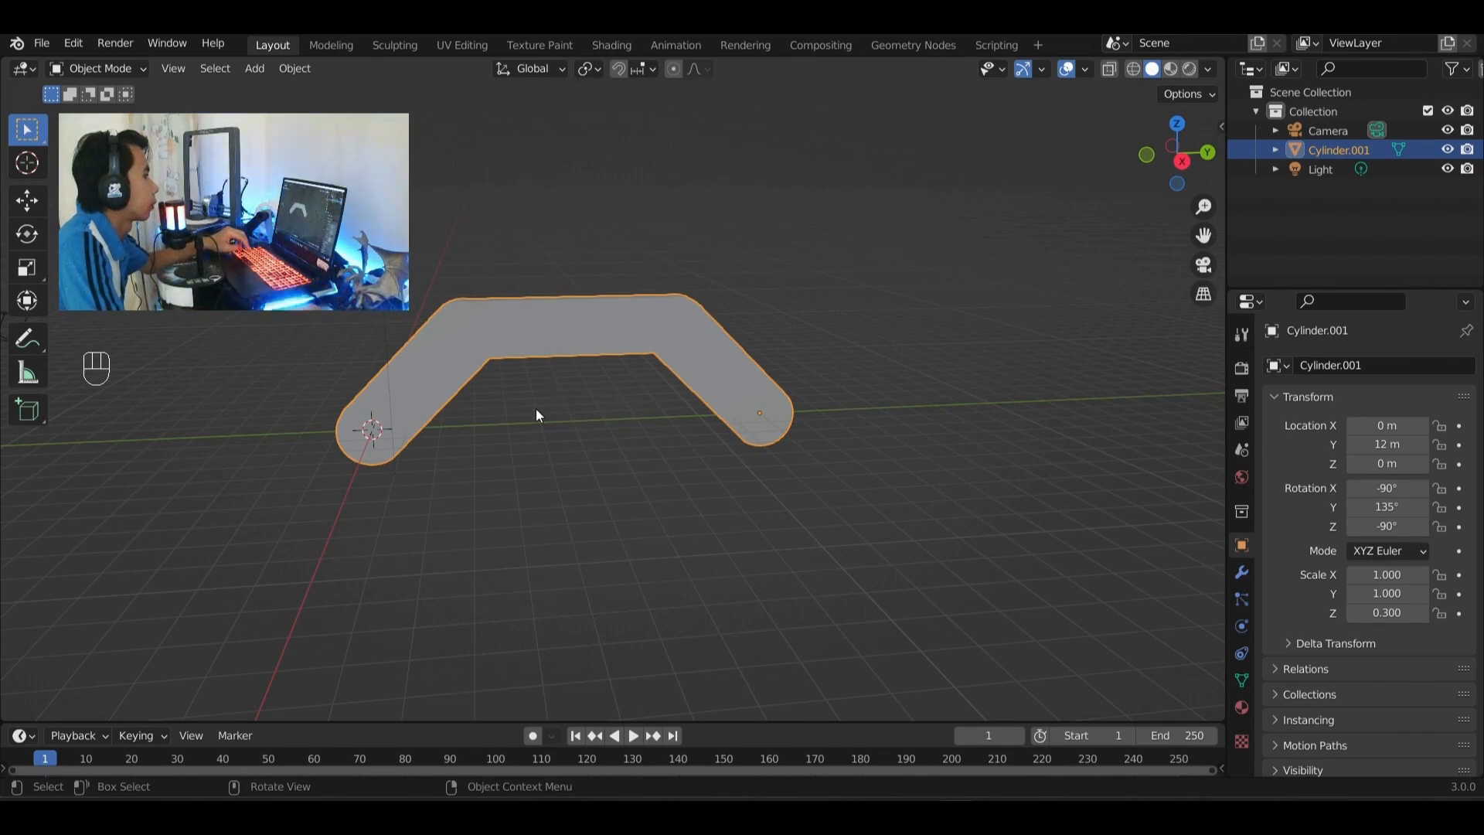
{"action": "left_click", "coordinate": [1179, 163]}
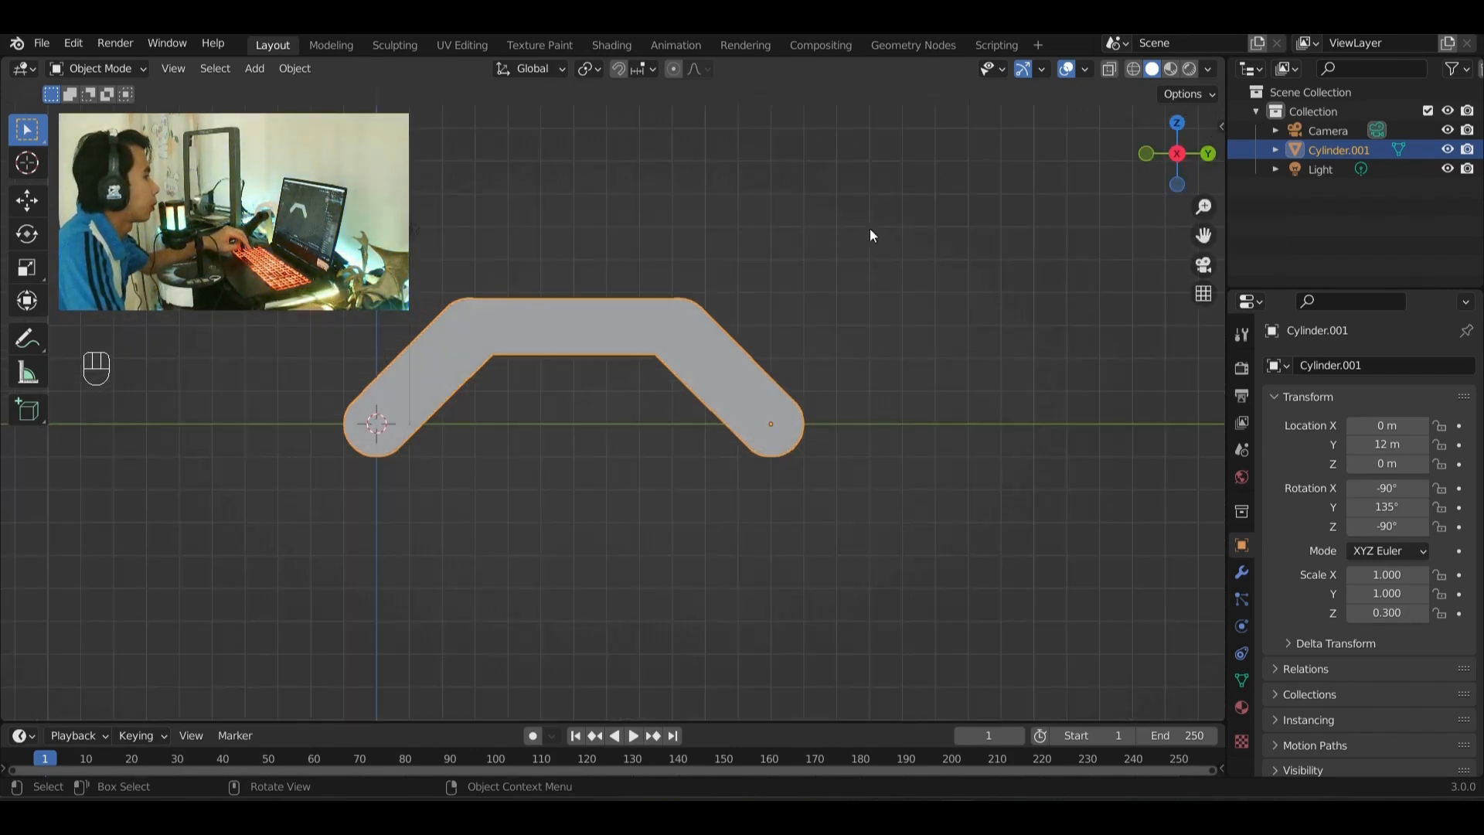
{"action": "scroll", "coordinate": [764, 308], "scroll_direction": "up", "scroll_amount": 3}
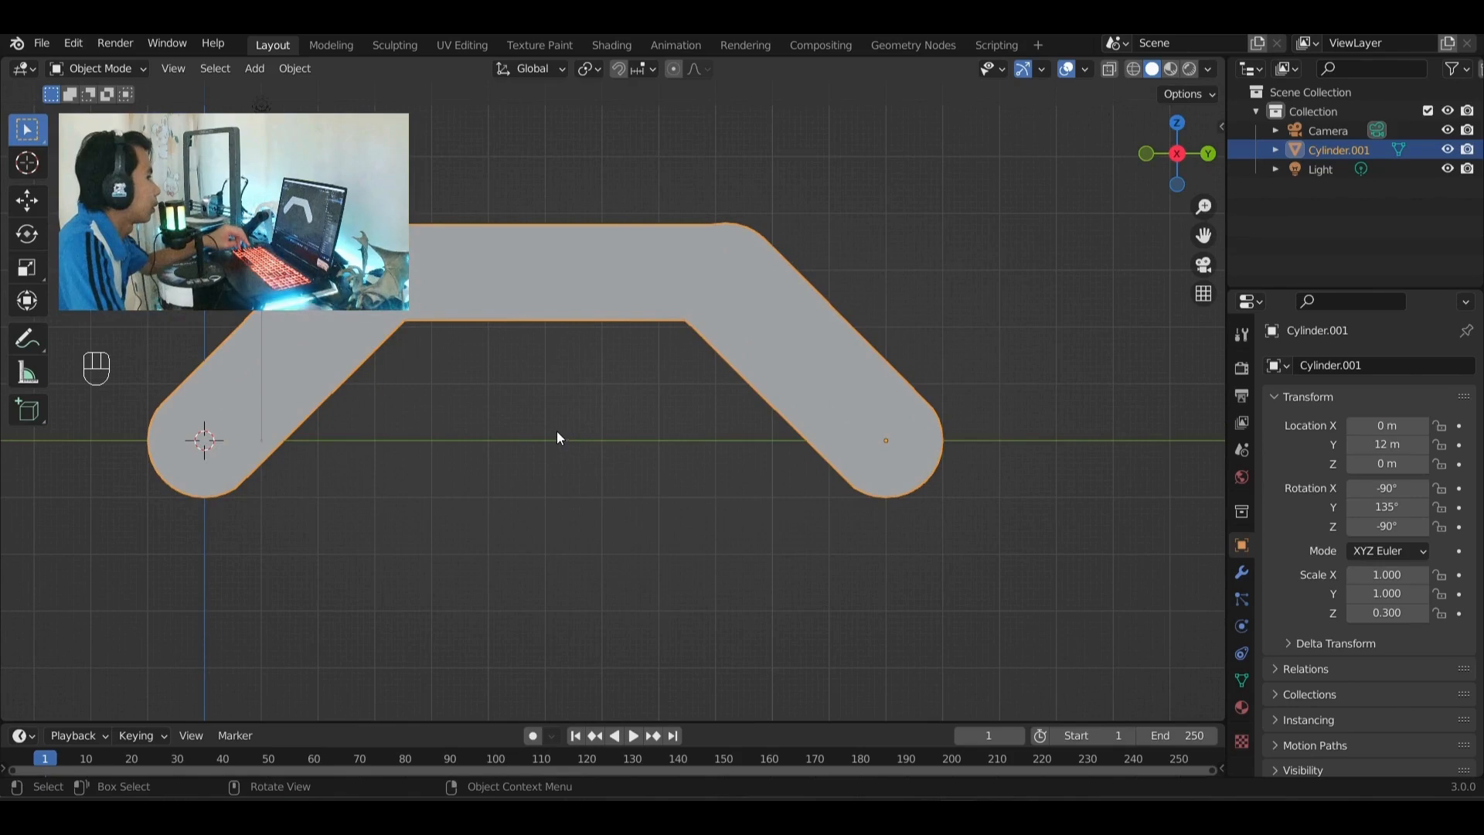
{"action": "key", "text": "shift+a"}
{"action": "mouse_move", "coordinate": [572, 432]}
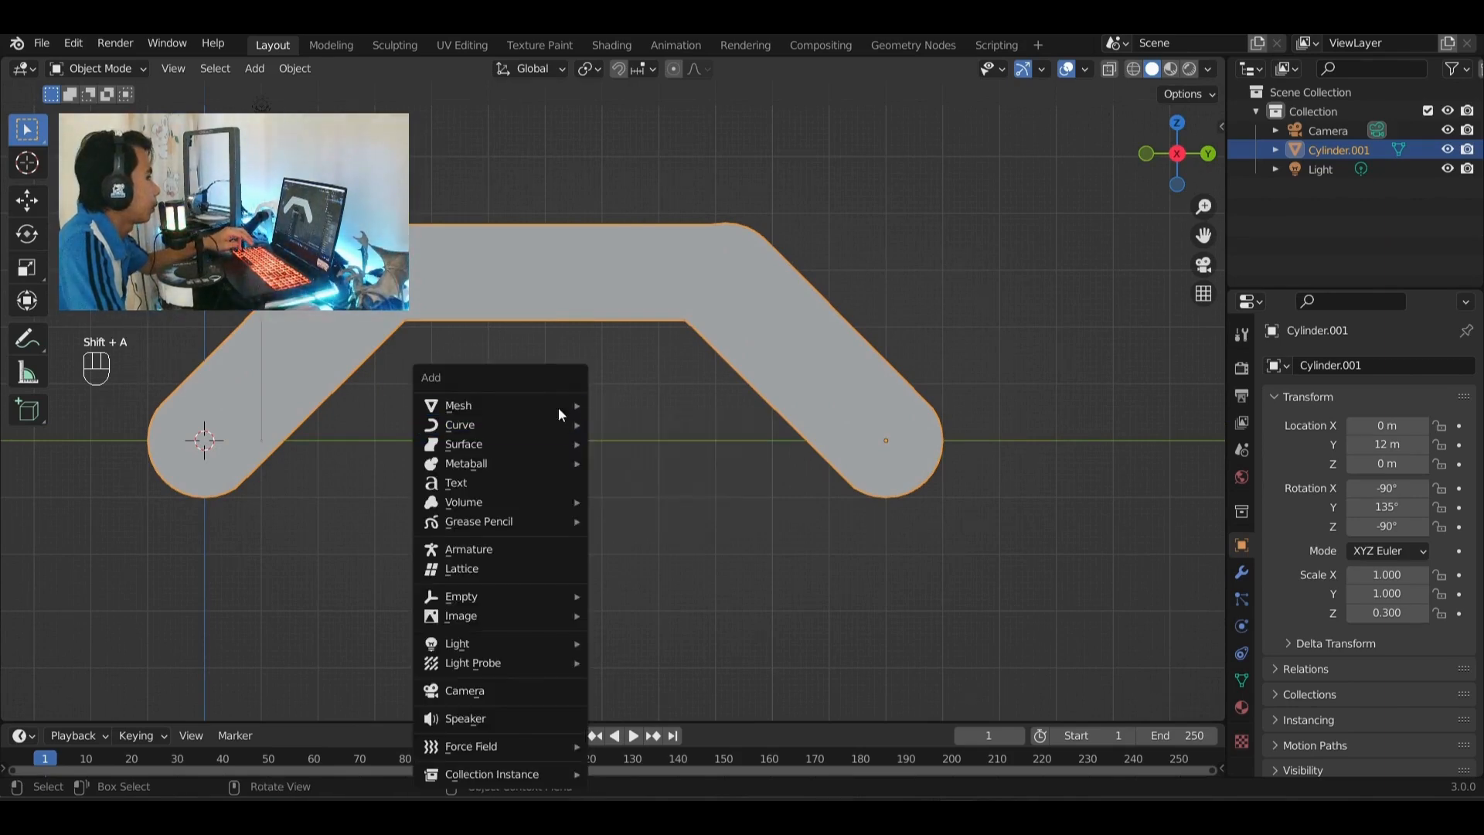
{"action": "mouse_move", "coordinate": [558, 407]}
{"action": "left_click", "coordinate": [646, 503]}
- Rotate the new cylinder 90° about the global Y axis so it lies crosswise through the bar's end
{"action": "scroll", "coordinate": [510, 465], "scroll_direction": "down", "scroll_amount": 4}
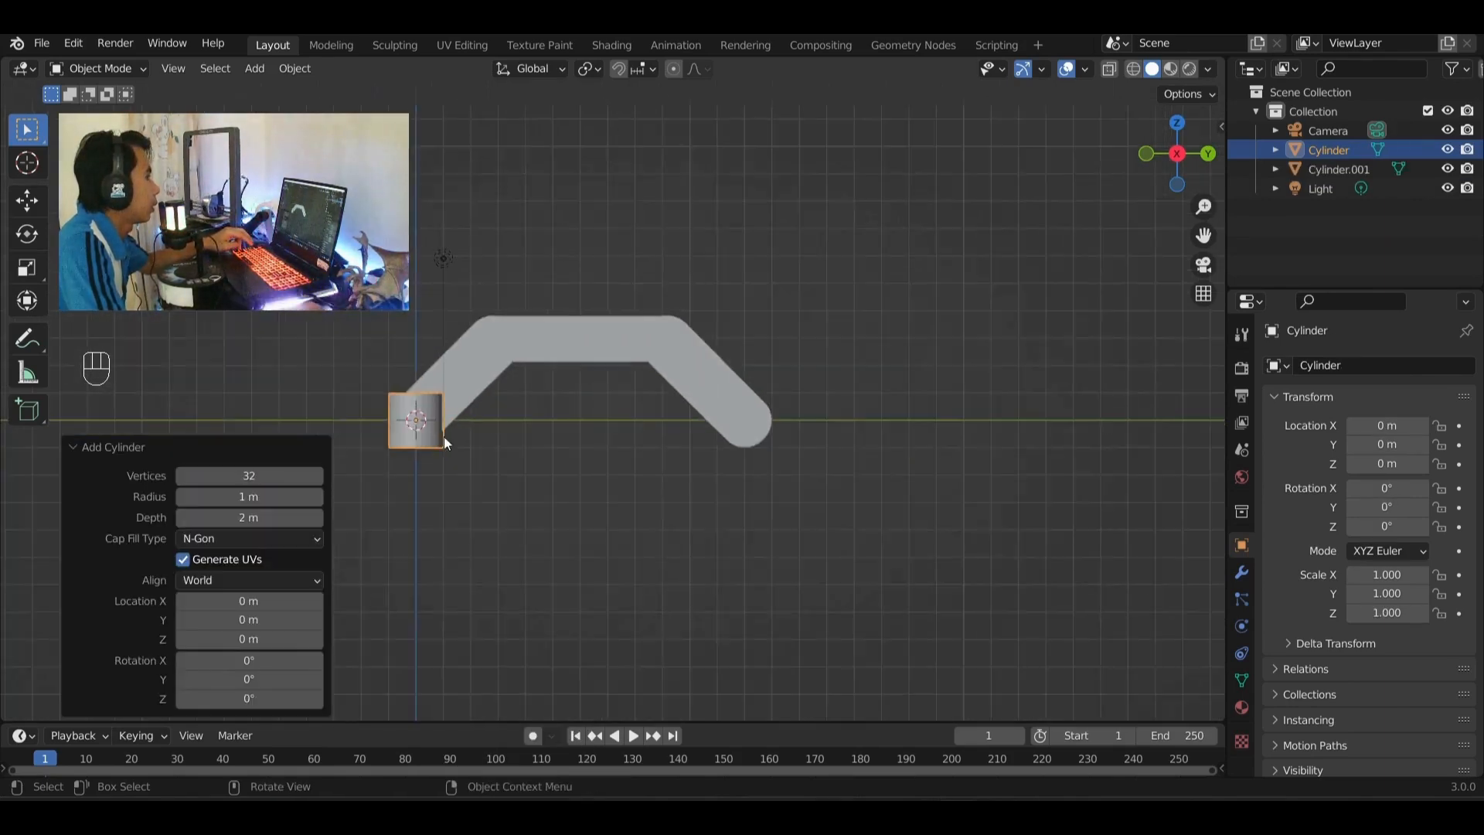
{"action": "middle_click_drag", "start_coordinate": [444, 437], "coordinate": [672, 433]}
{"action": "left_click", "coordinate": [32, 245]}
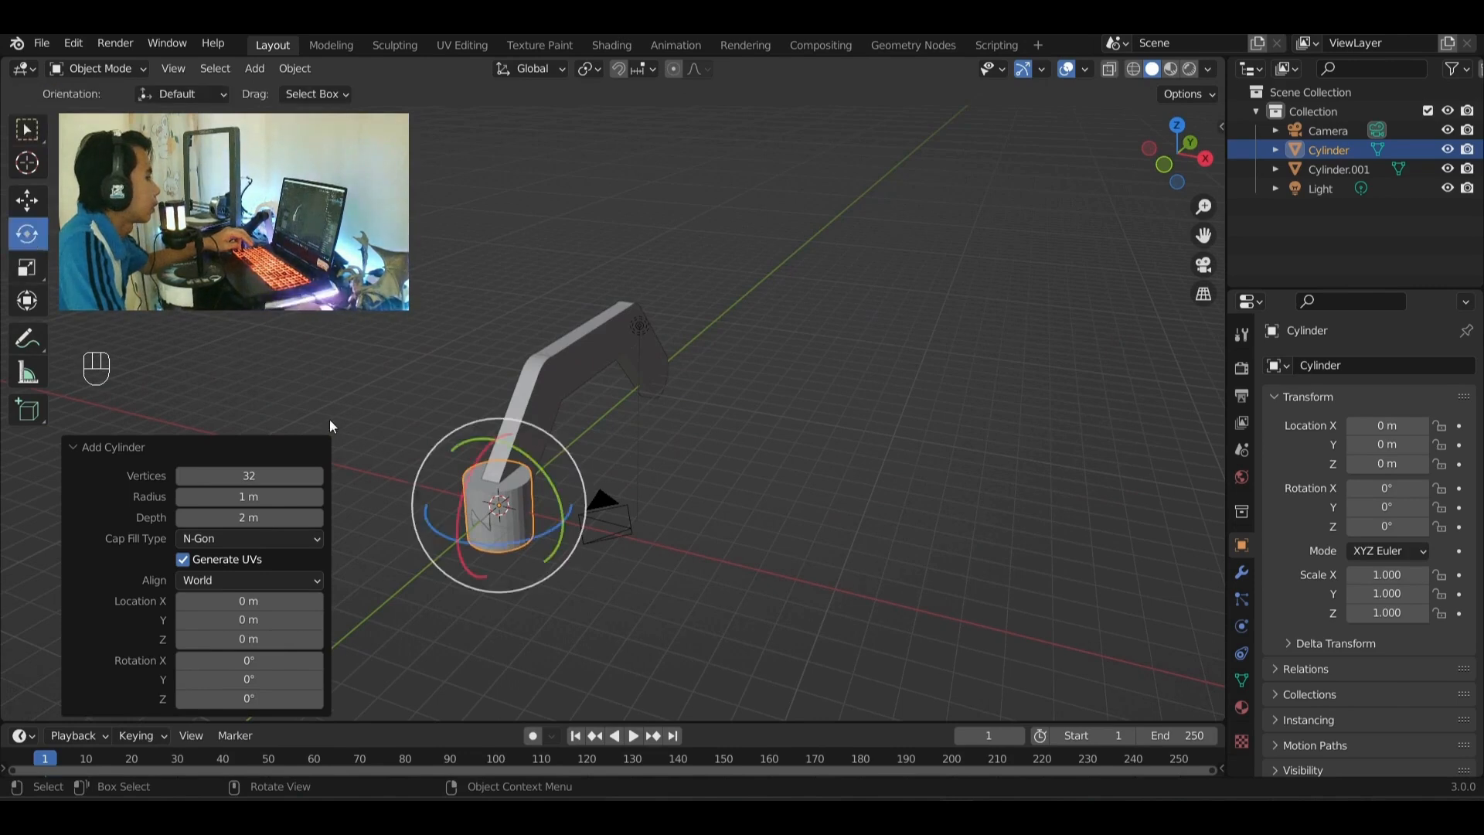
{"action": "left_click_drag", "start_coordinate": [544, 479], "coordinate": [572, 607]}
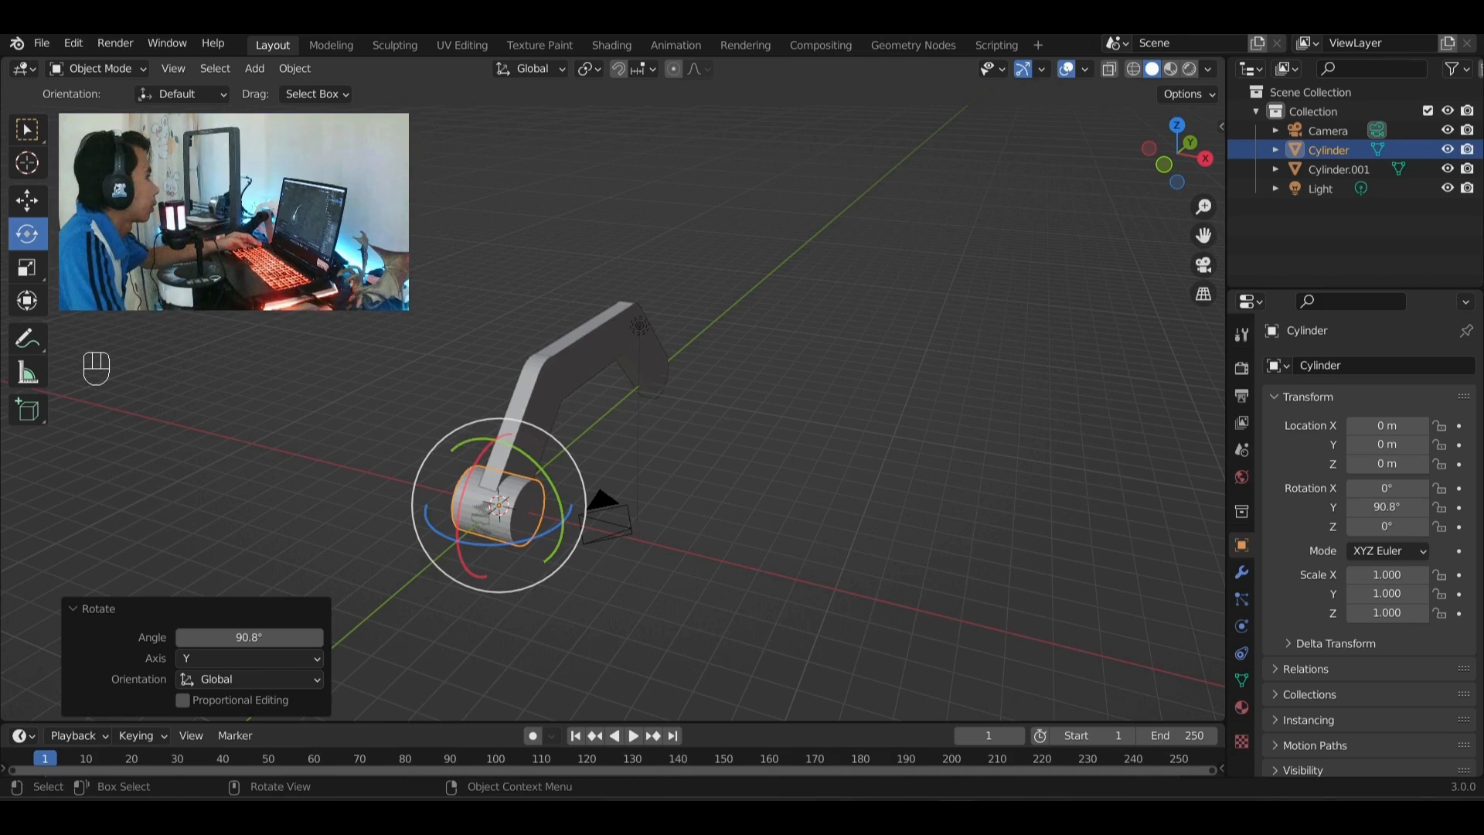
{"action": "left_click", "coordinate": [255, 637]}
{"action": "type", "text": "9"}
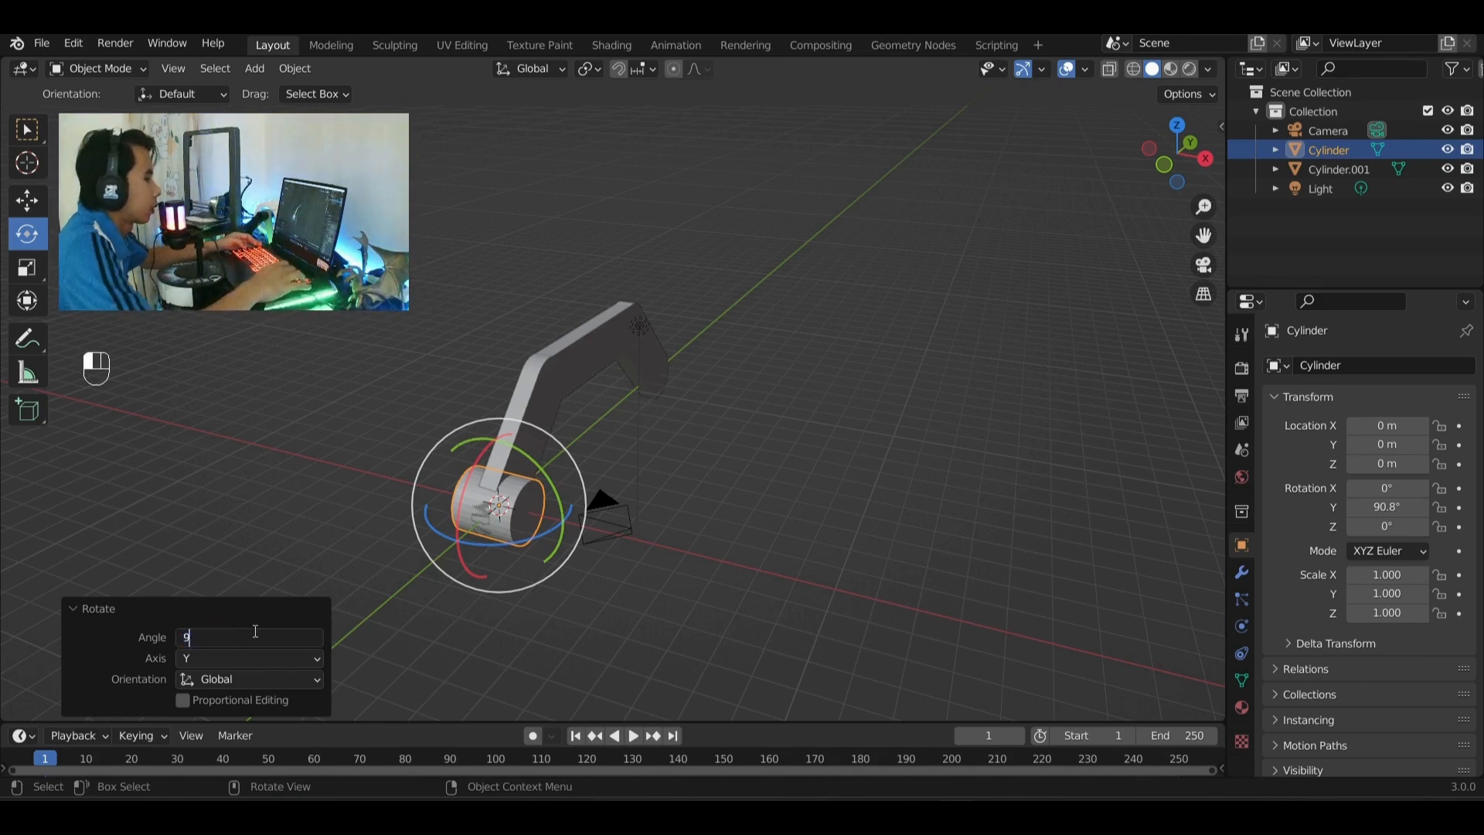
{"action": "type", "text": "0"}
{"action": "key", "text": "Return"}
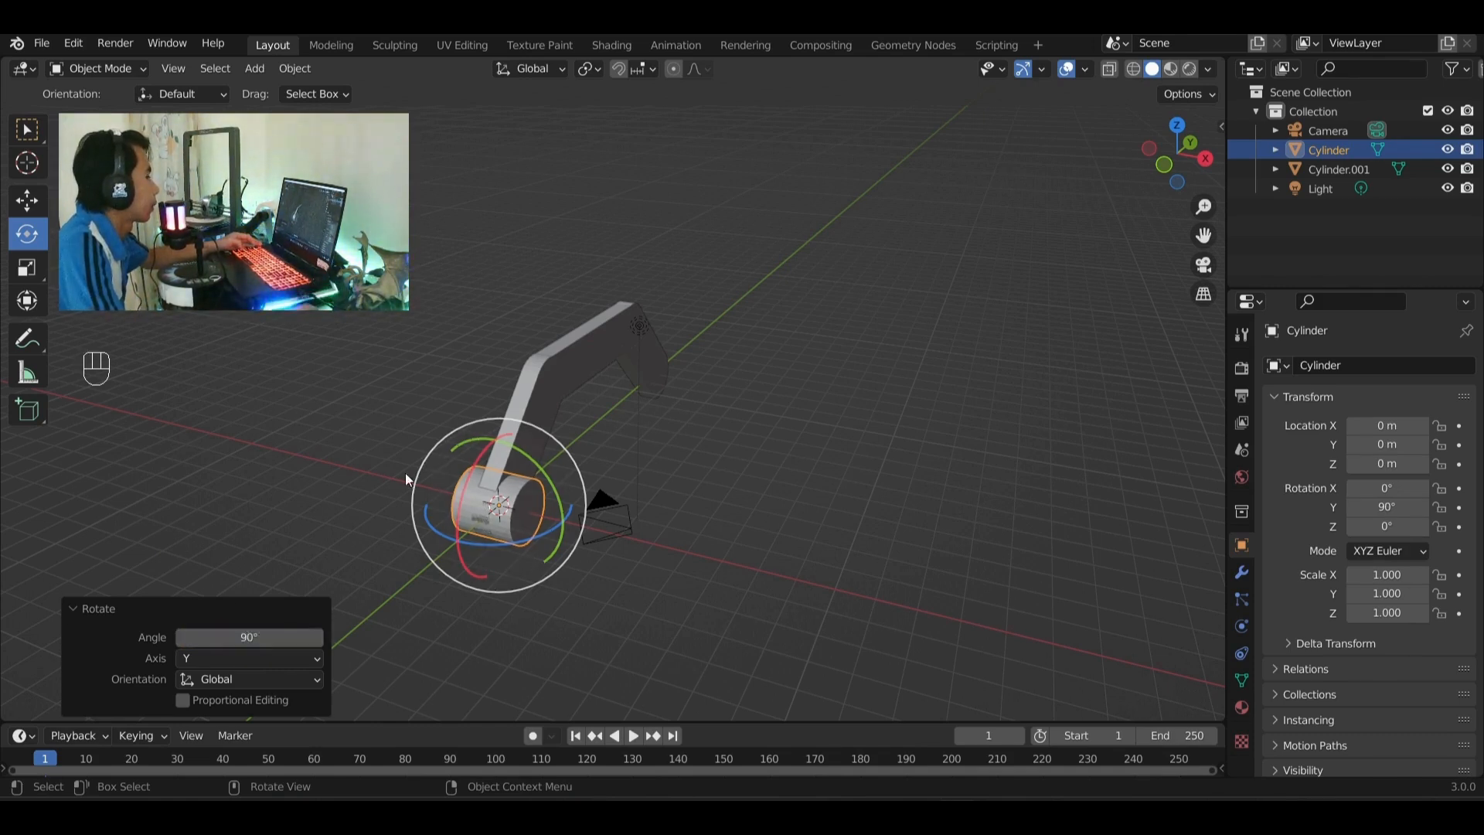
- Scale the crosswise cylinder down uniformly to about 0.24 so it fits inside the bar's rounded end
{"action": "key", "text": "s"}
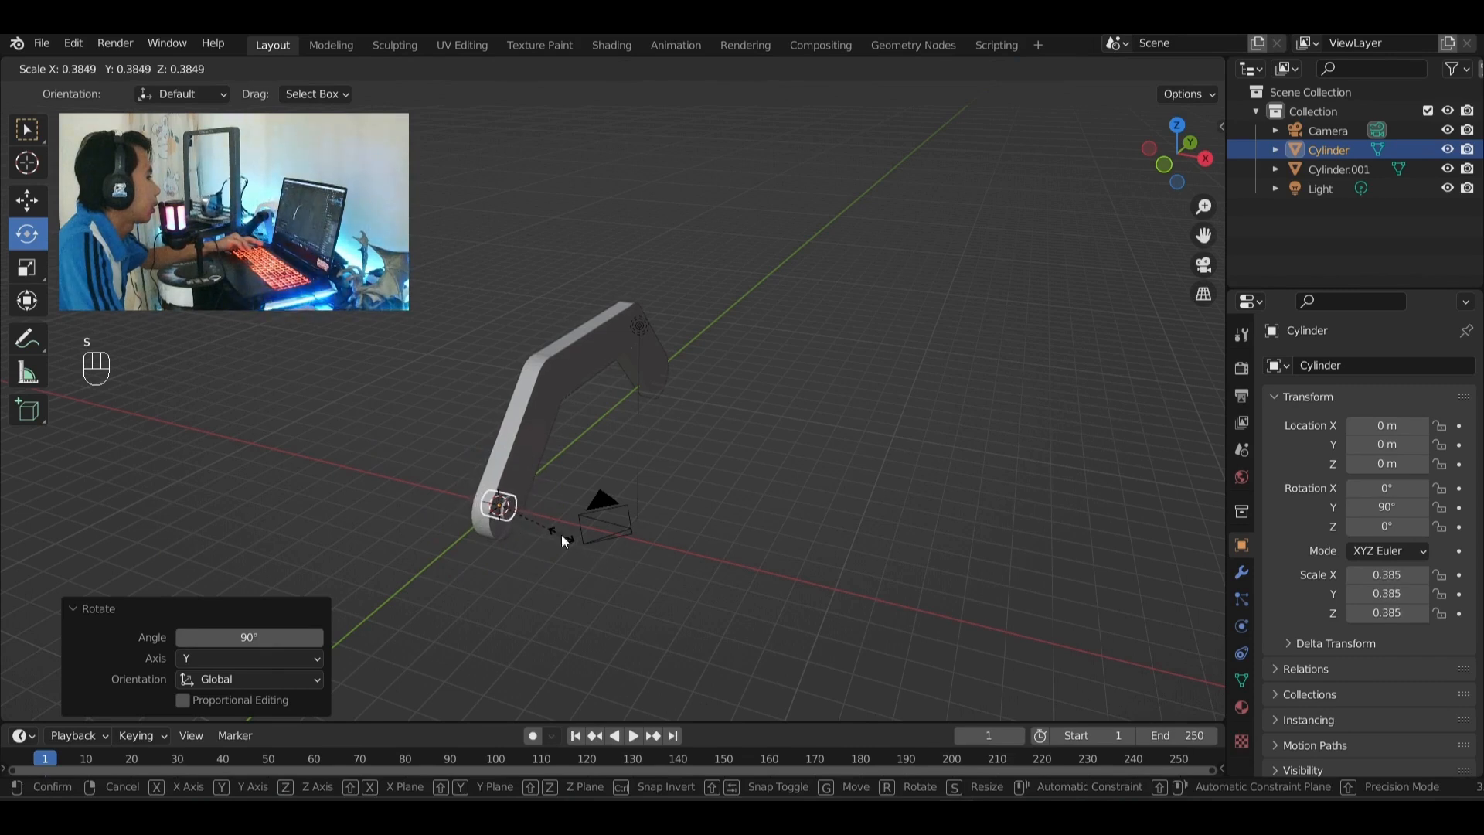
{"action": "left_click", "coordinate": [561, 535]}
{"action": "scroll", "coordinate": [560, 502], "scroll_direction": "up", "scroll_amount": 10}
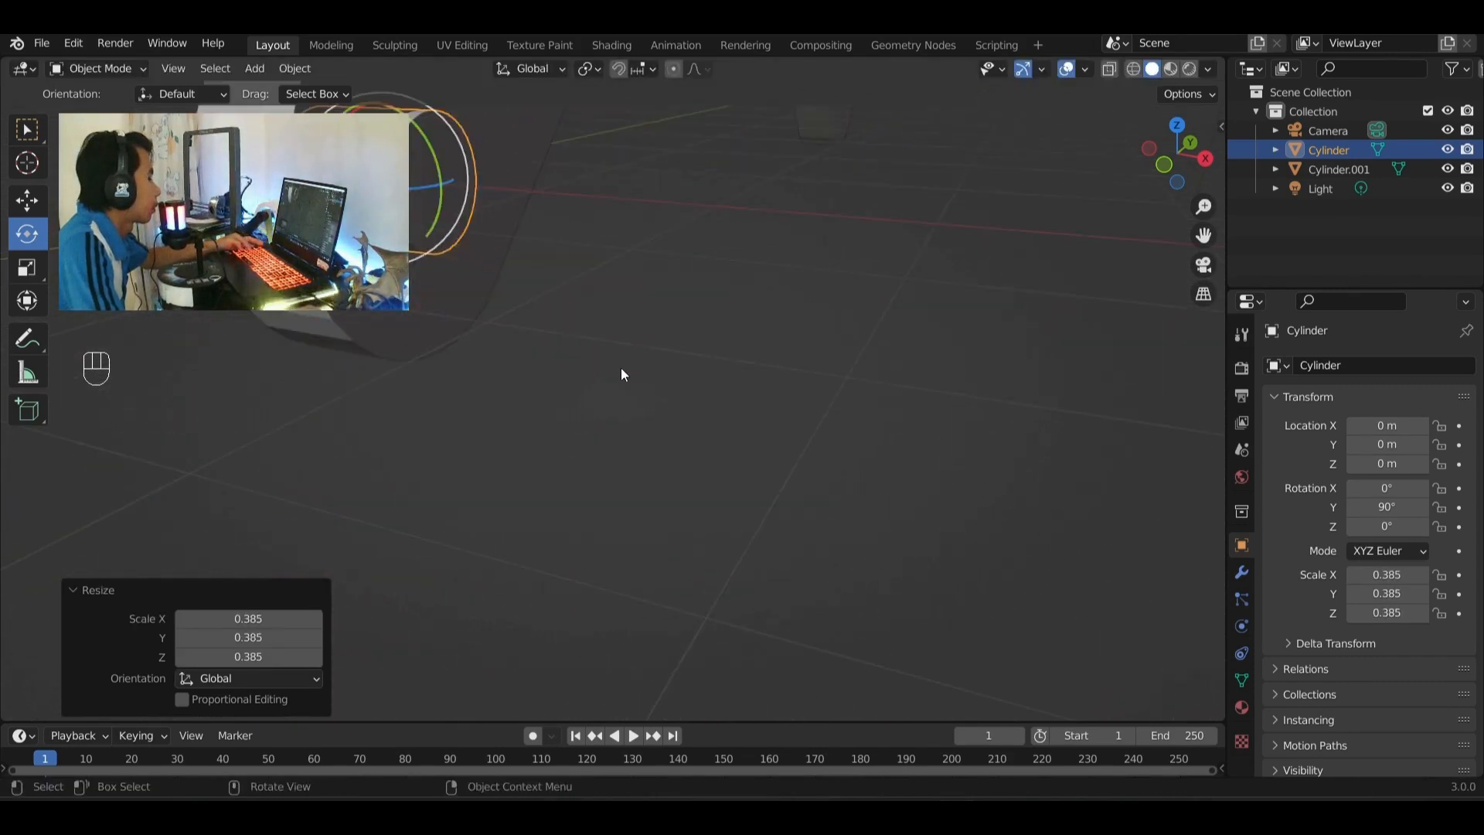
{"action": "key", "text": "s"}
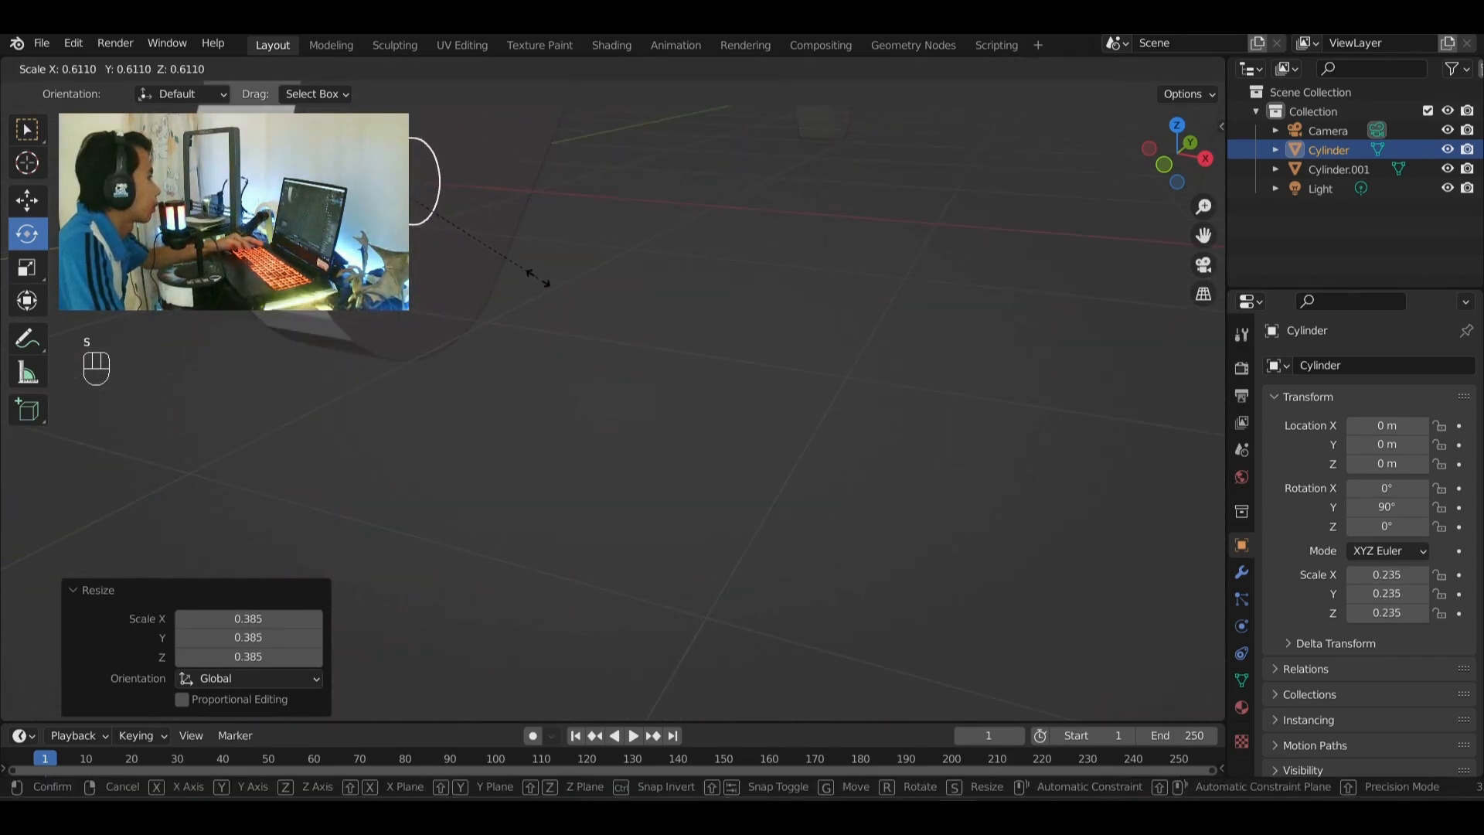
{"action": "left_click", "coordinate": [541, 282]}
{"action": "scroll", "coordinate": [527, 270], "scroll_direction": "down", "scroll_amount": 4}
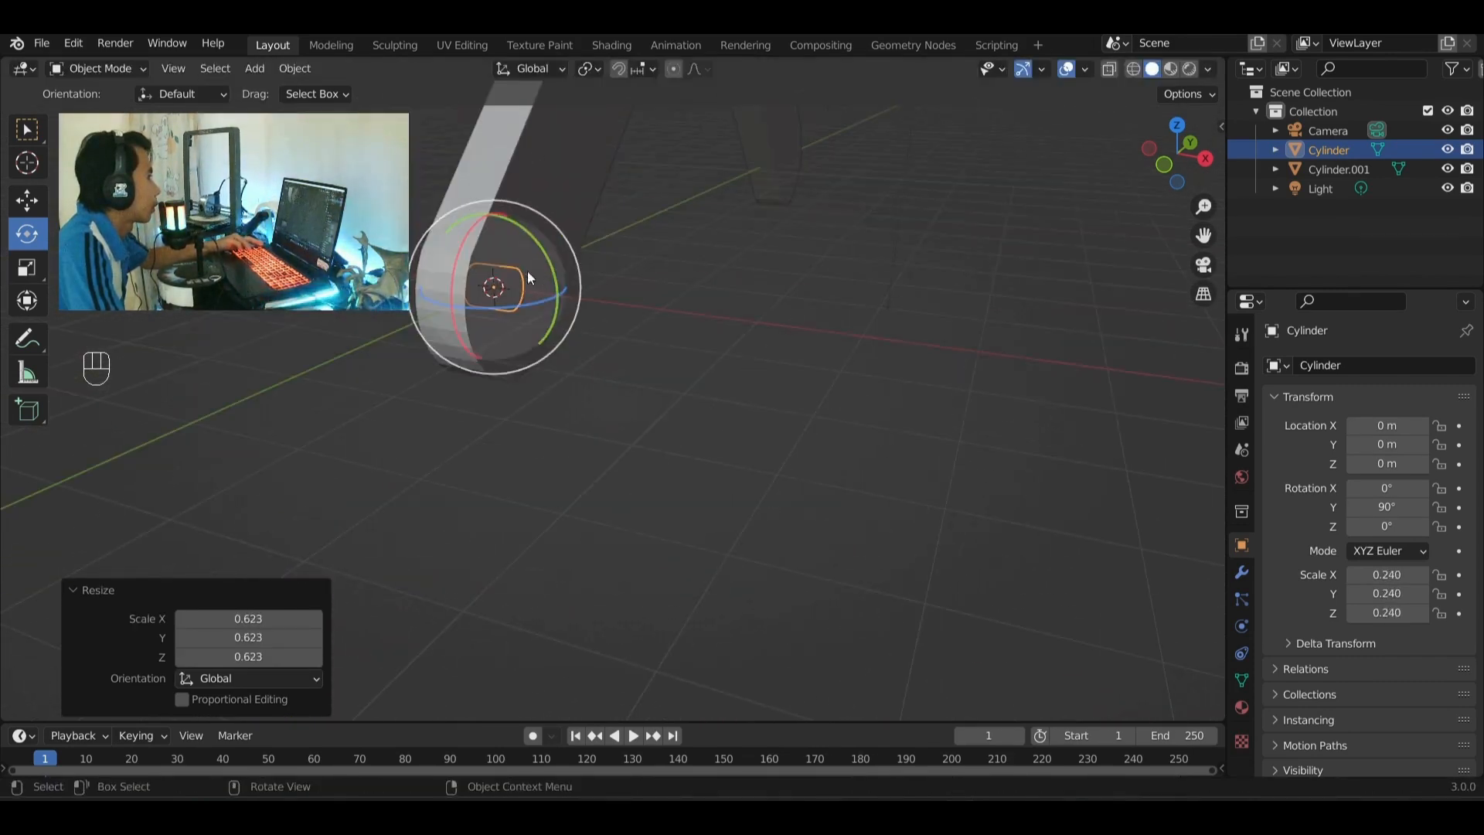
- Stretch the cylinder along the global X axis by a factor of about 3.86 so it protrudes from both sides of the bar
{"action": "left_click", "coordinate": [27, 268]}
{"action": "key", "text": "x"}
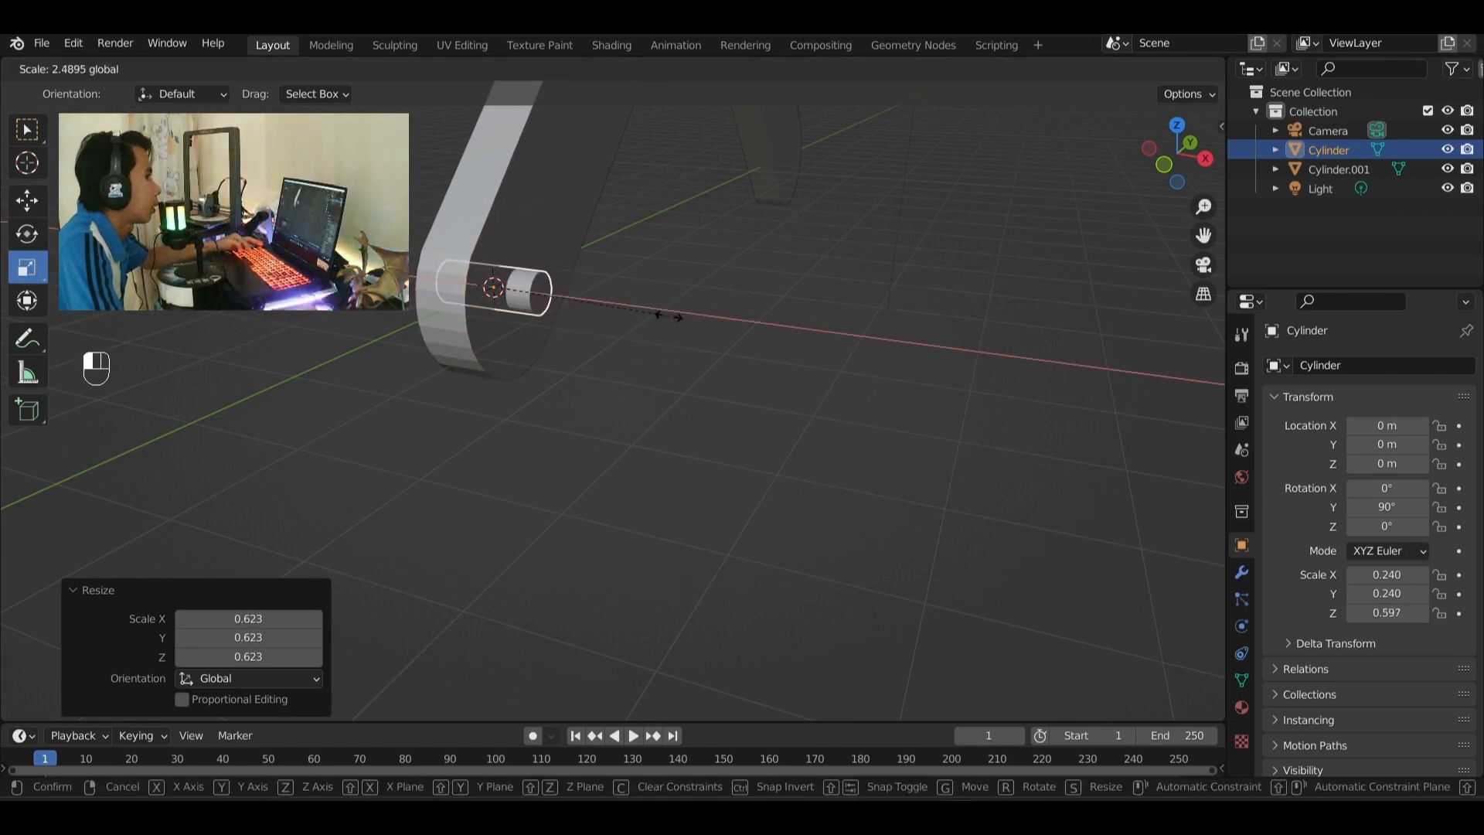
{"action": "left_click", "coordinate": [765, 343]}
{"action": "mouse_move", "coordinate": [669, 292]}
{"action": "middle_mouse_down"}
{"action": "mouse_move", "coordinate": [791, 293]}
{"action": "mouse_move", "coordinate": [603, 302]}
{"action": "mouse_move", "coordinate": [781, 317]}
{"action": "mouse_move", "coordinate": [671, 321]}
{"action": "middle_mouse_up"}
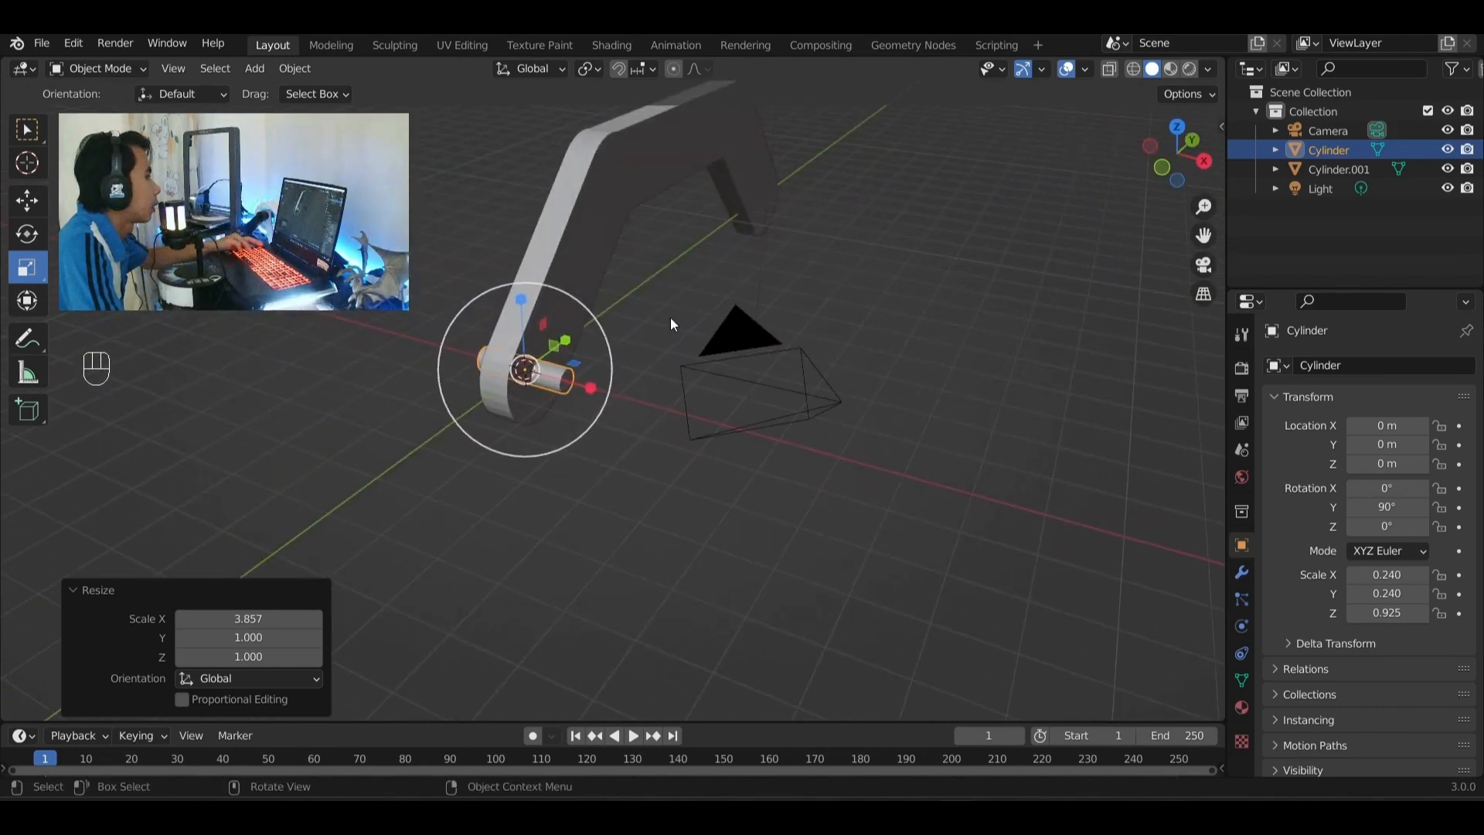
{"action": "left_click", "coordinate": [670, 328]}
{"action": "scroll", "coordinate": [670, 340], "scroll_direction": "up", "scroll_amount": 3}
- Cut the cylinder's shape out of the arch body with a Boolean Difference modifier using the Cylinder object, and apply the modifier
{"action": "left_click", "coordinate": [29, 138]}
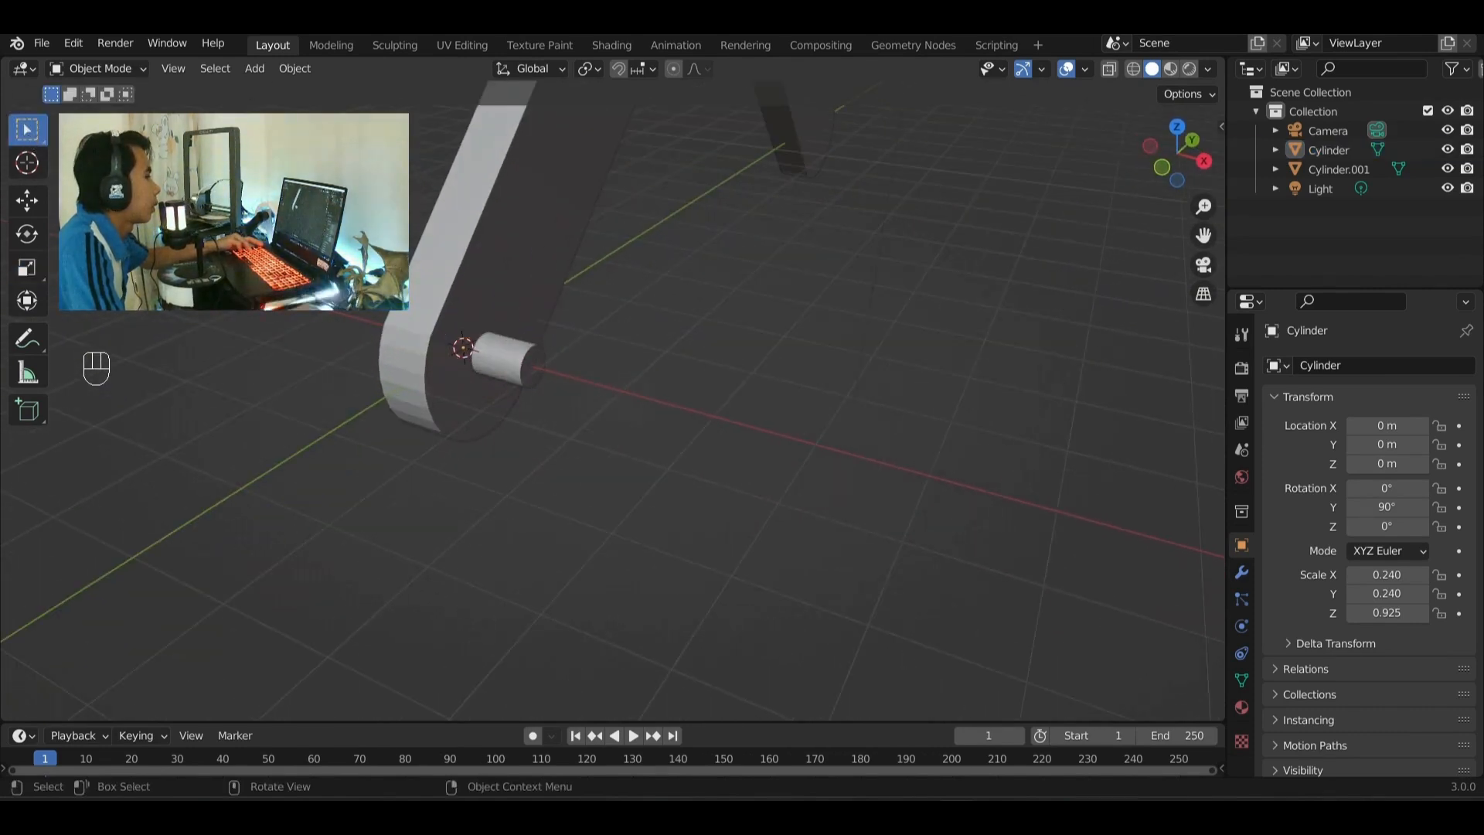
{"action": "middle_click_drag", "start_coordinate": [837, 371], "coordinate": [639, 389]}
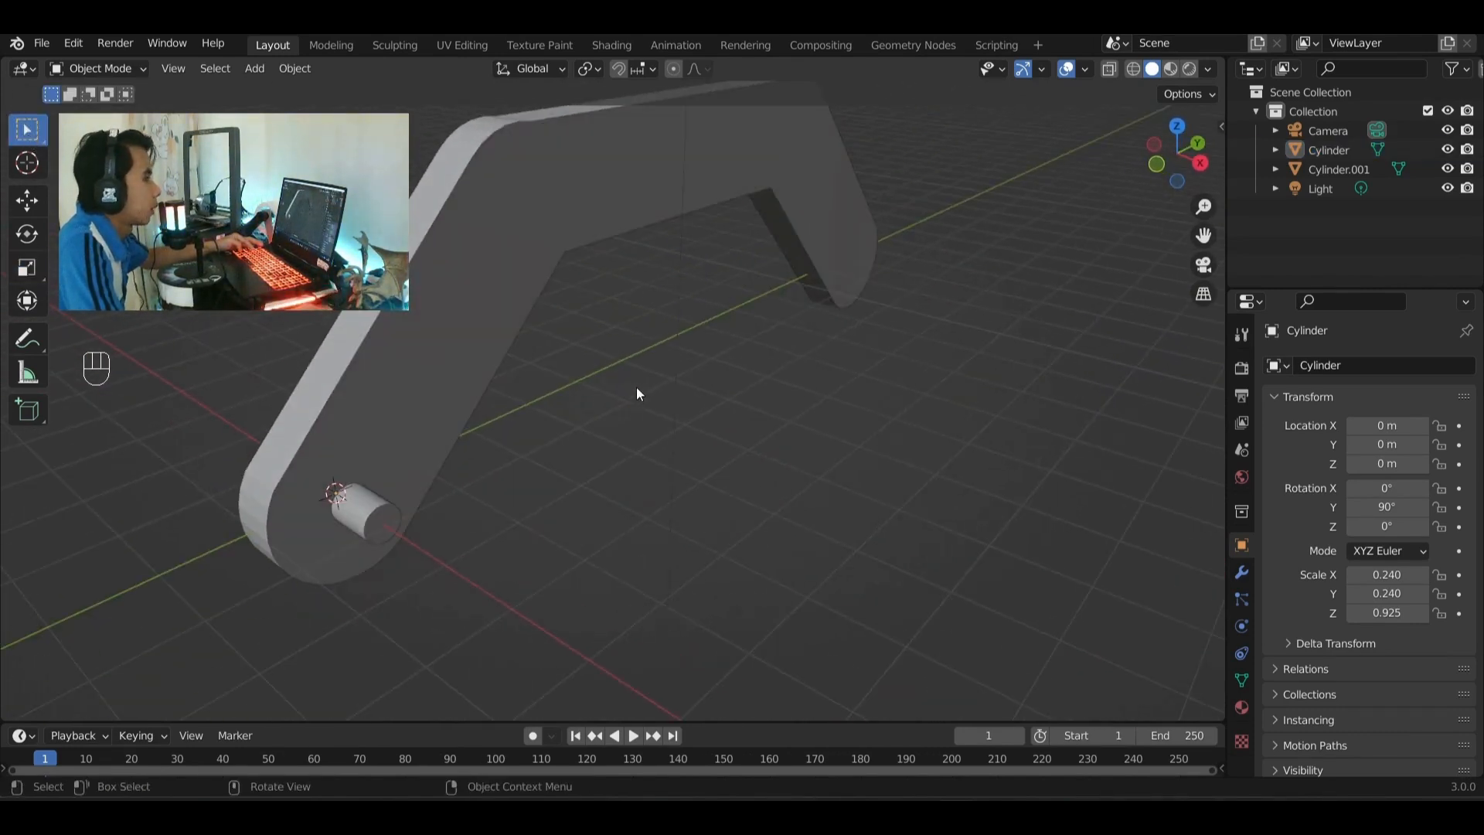
{"action": "left_click", "coordinate": [471, 387]}
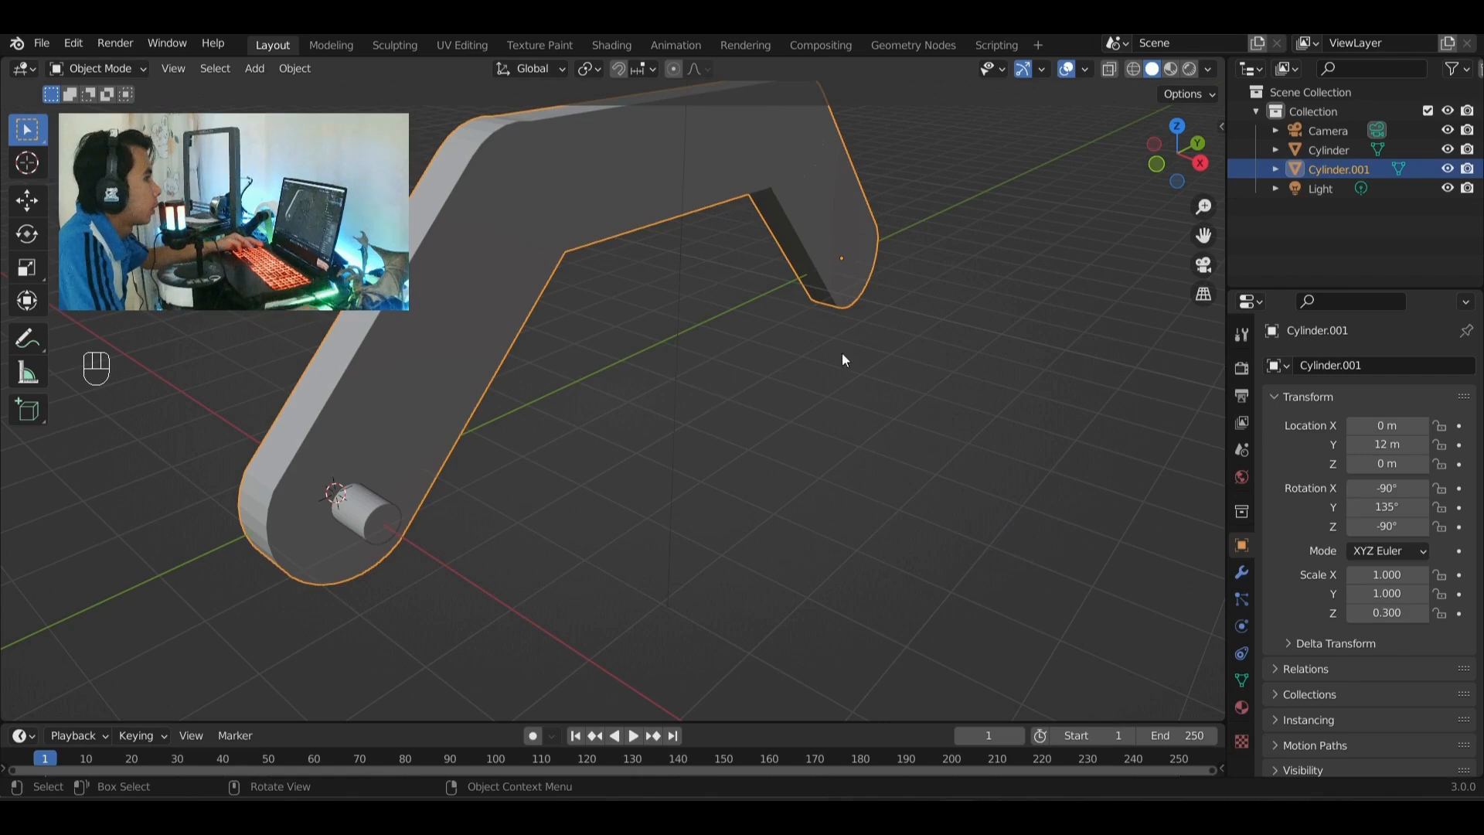
{"action": "left_click", "coordinate": [1241, 572]}
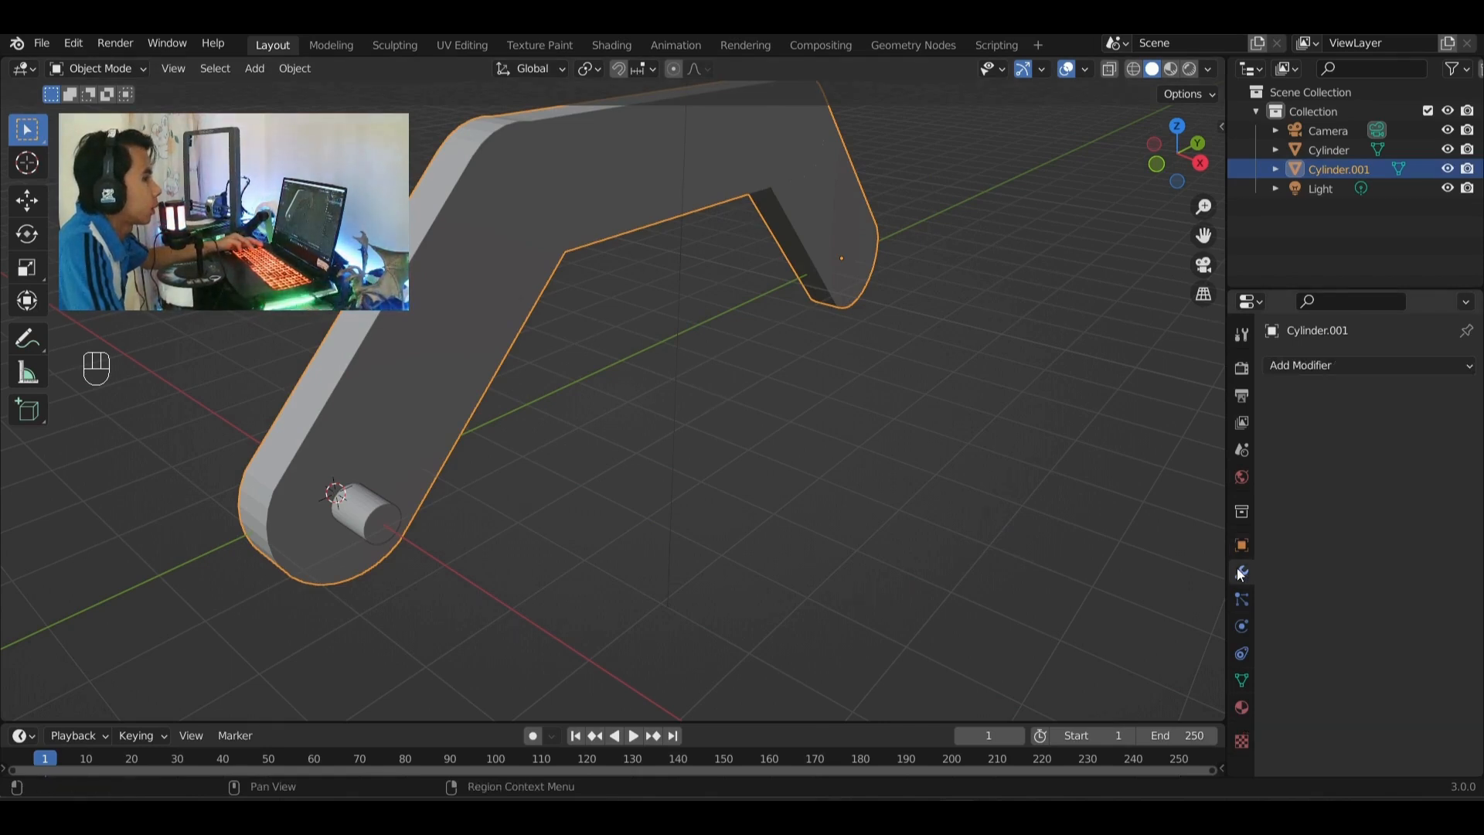
{"action": "left_click", "coordinate": [1343, 366]}
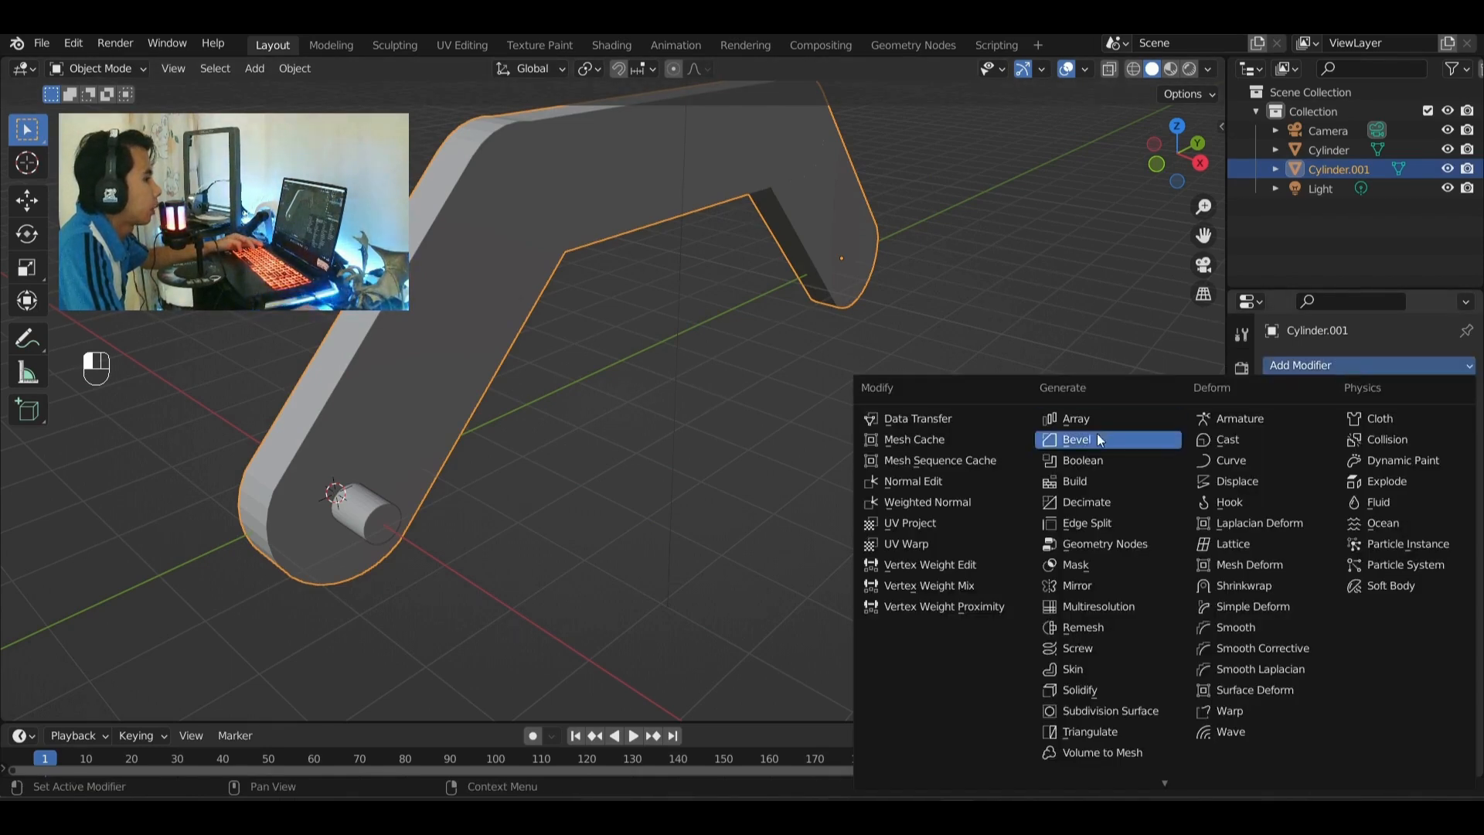
{"action": "left_click", "coordinate": [1093, 464]}
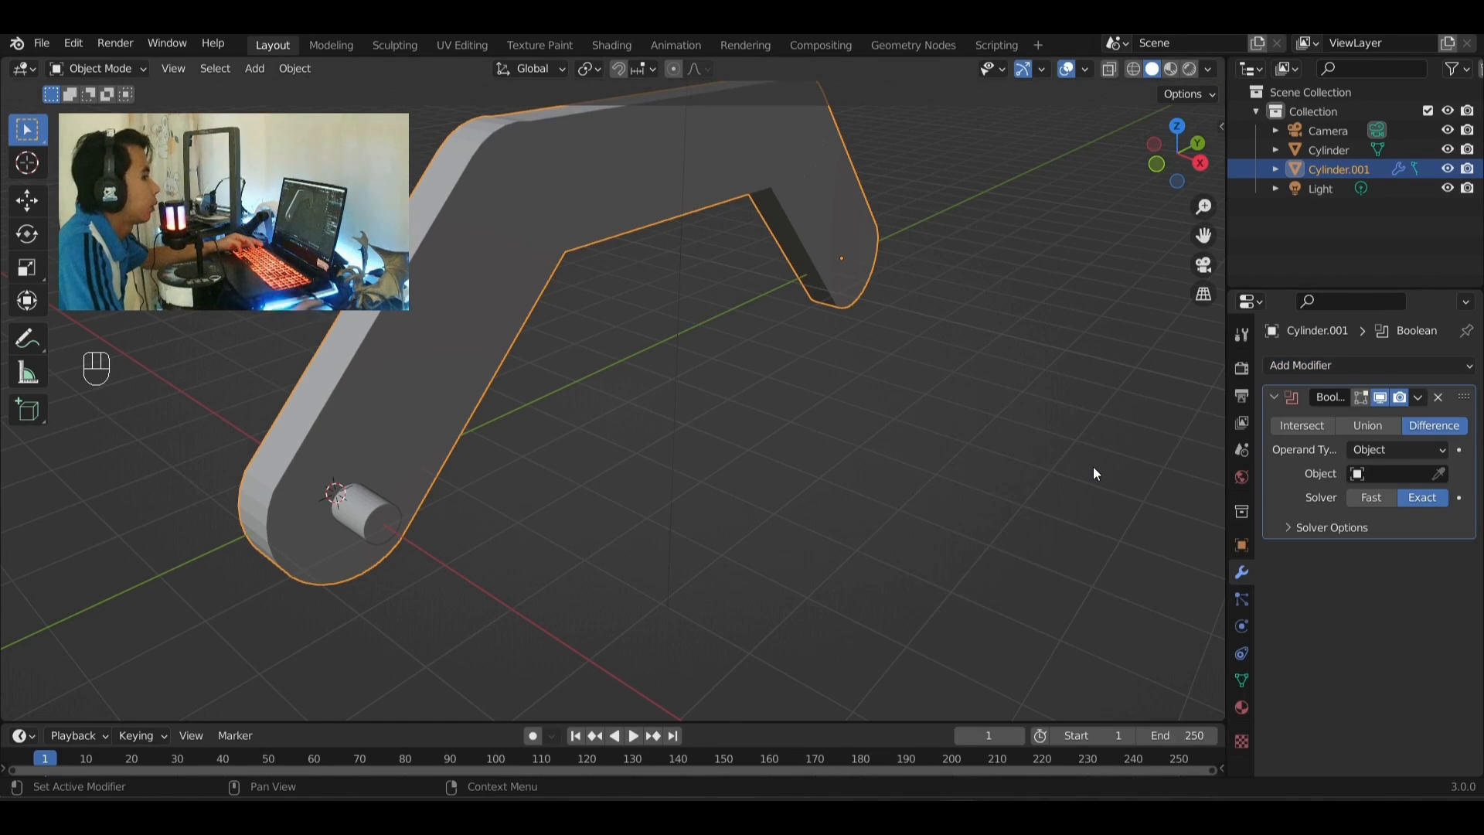
{"action": "left_click", "coordinate": [1437, 475]}
{"action": "left_click", "coordinate": [352, 500]}
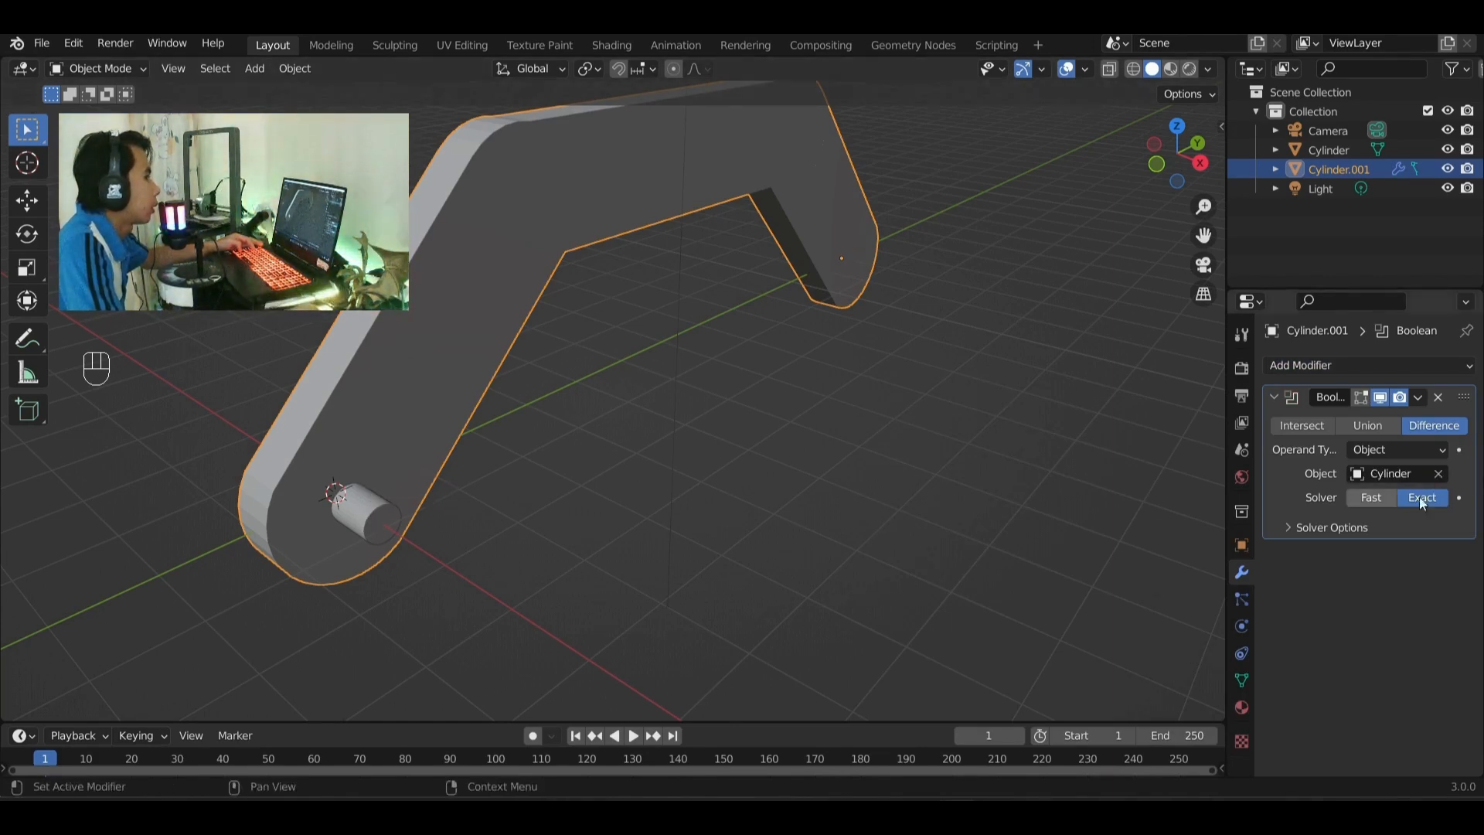
{"action": "left_click", "coordinate": [1418, 397]}
{"action": "left_click", "coordinate": [1384, 415]}
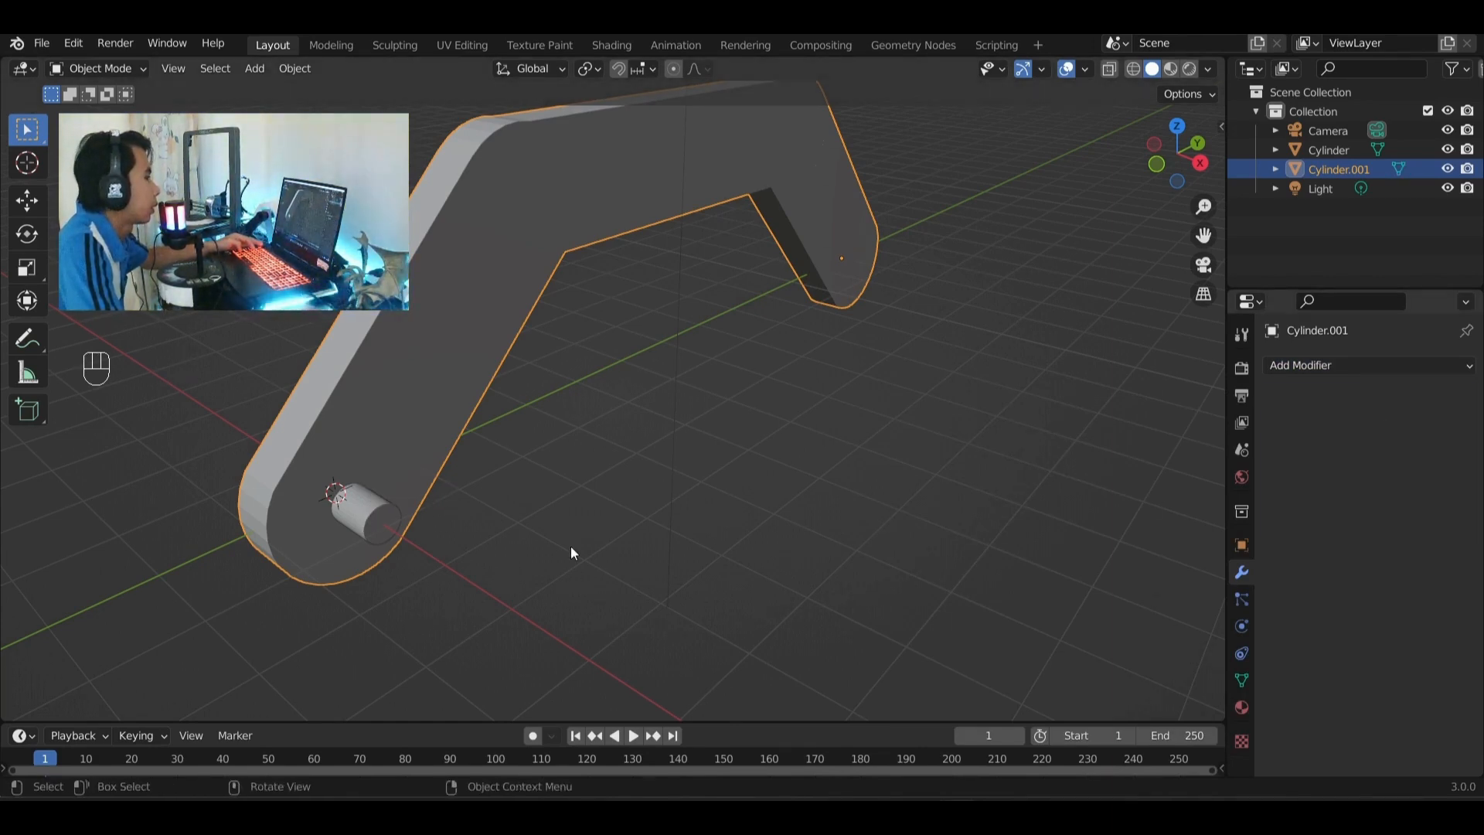
- Temporarily move the arch body aside to inspect the hole in its end, and cancel the move
{"action": "left_click", "coordinate": [571, 546]}
{"action": "left_click", "coordinate": [417, 414]}
{"action": "key", "text": "g"}
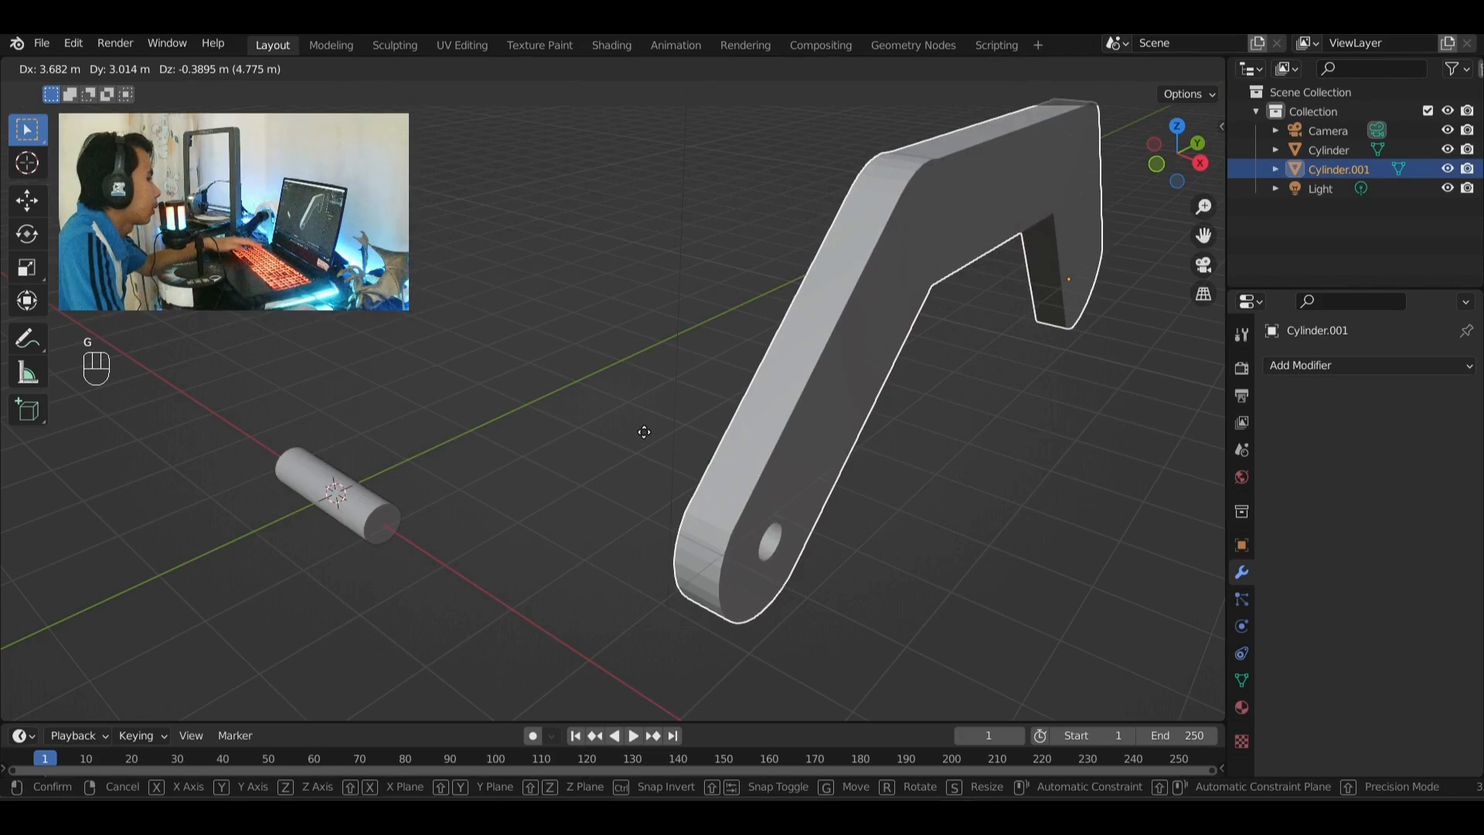
{"action": "key", "text": "Escape"}
{"action": "middle_click_drag", "start_coordinate": [566, 425], "coordinate": [479, 467]}
{"action": "left_click", "coordinate": [436, 494]}
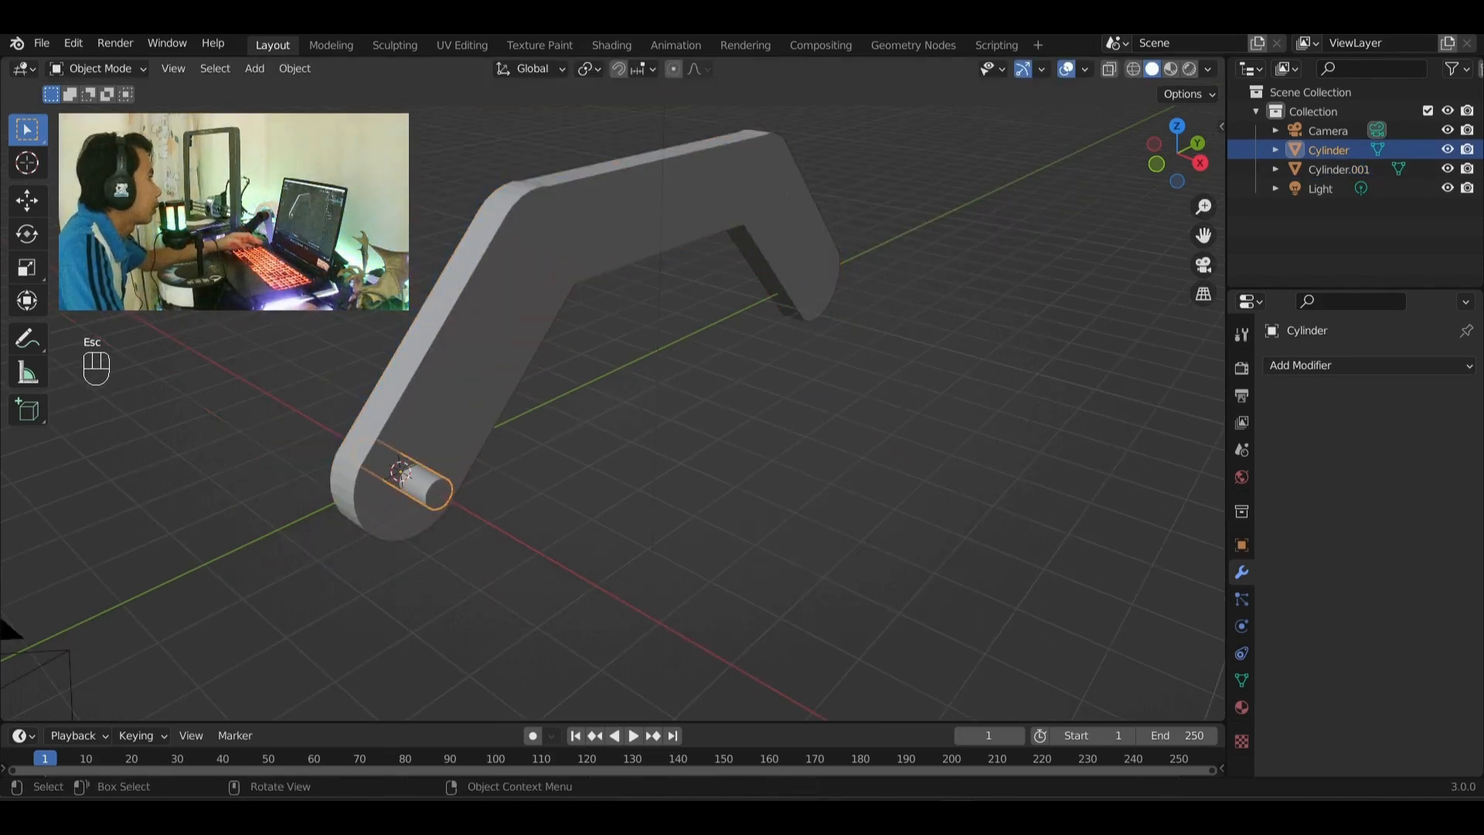
{"action": "left_click", "coordinate": [295, 68]}
{"action": "left_click", "coordinate": [583, 216]}
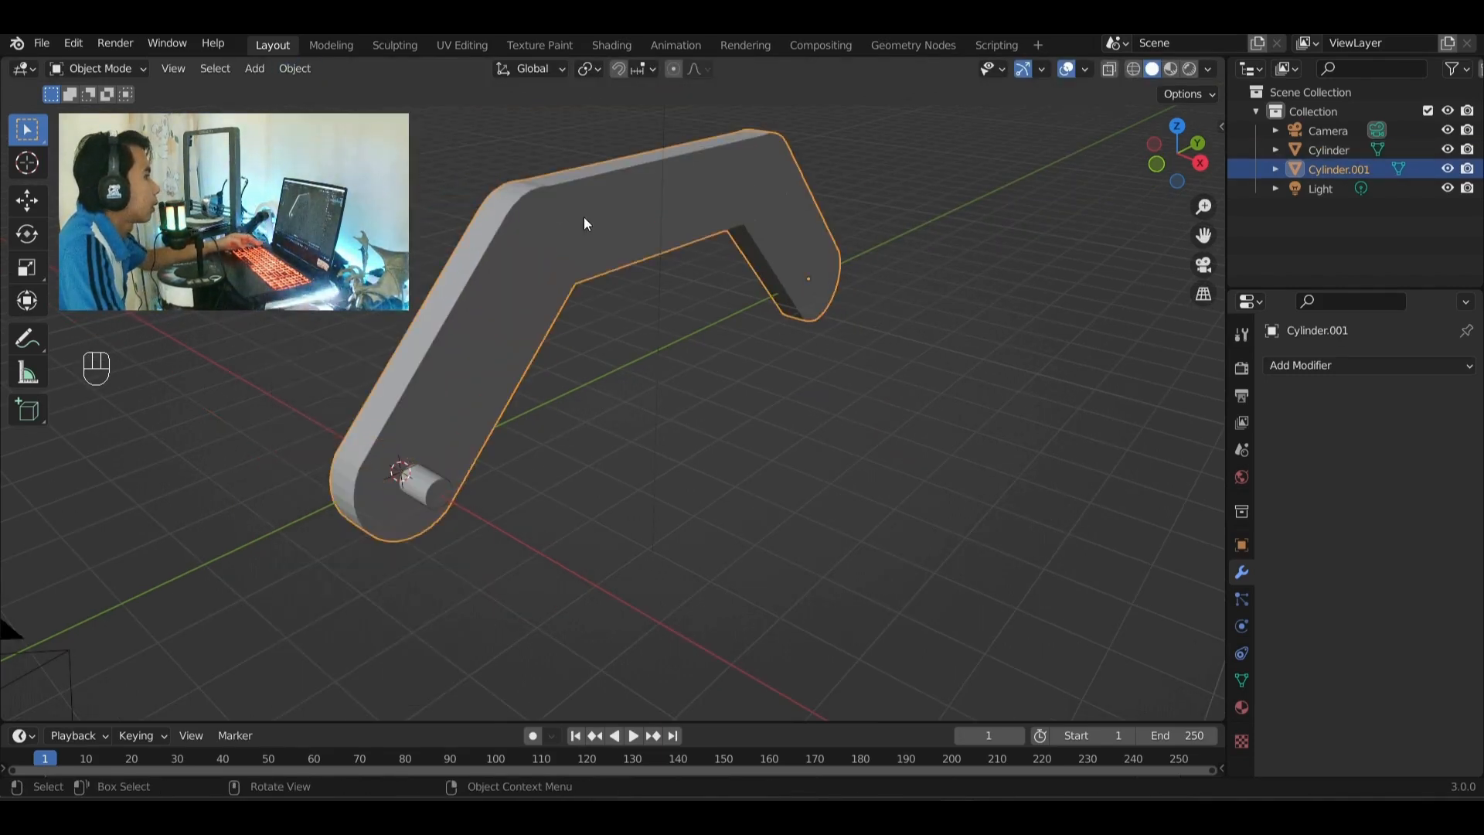
{"action": "left_click", "coordinate": [292, 67]}
{"action": "mouse_move", "coordinate": [398, 187]}
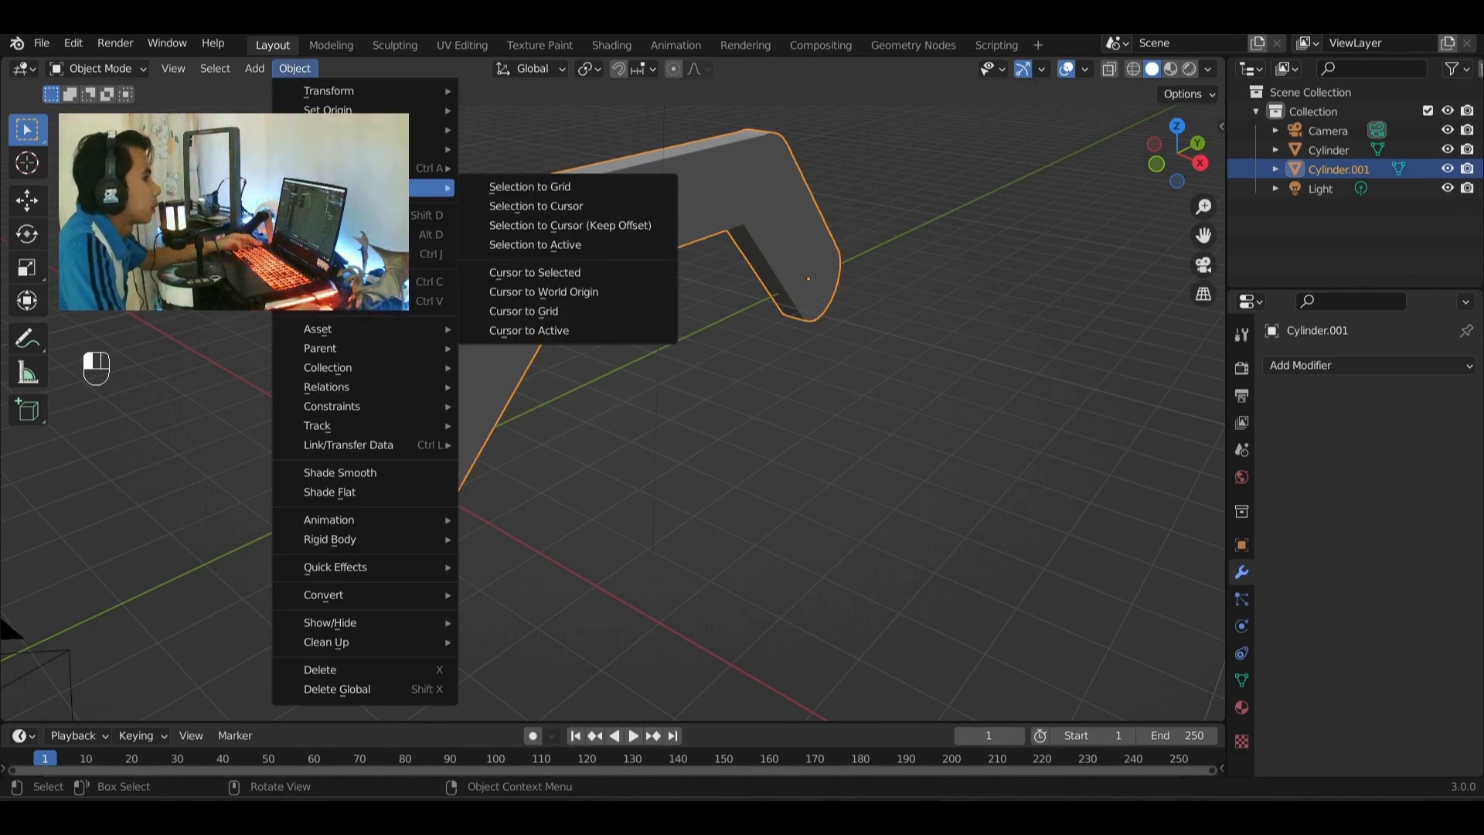
{"action": "left_click", "coordinate": [757, 344]}
{"action": "left_click", "coordinate": [722, 188]}
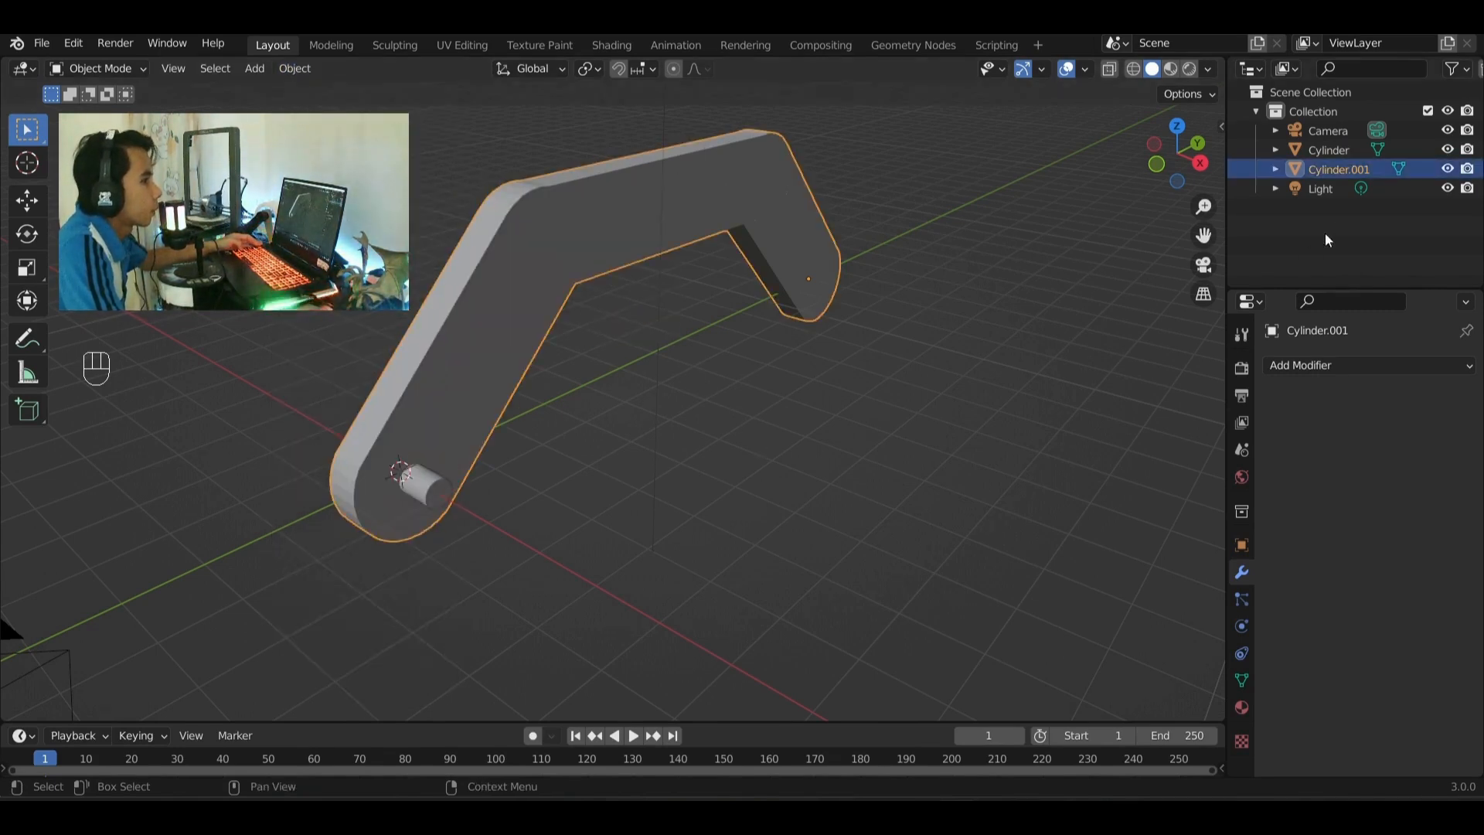
- Rename the arch-shaped body object as Main Body
{"action": "right_click", "coordinate": [1329, 163]}
{"action": "left_click", "coordinate": [944, 321]}
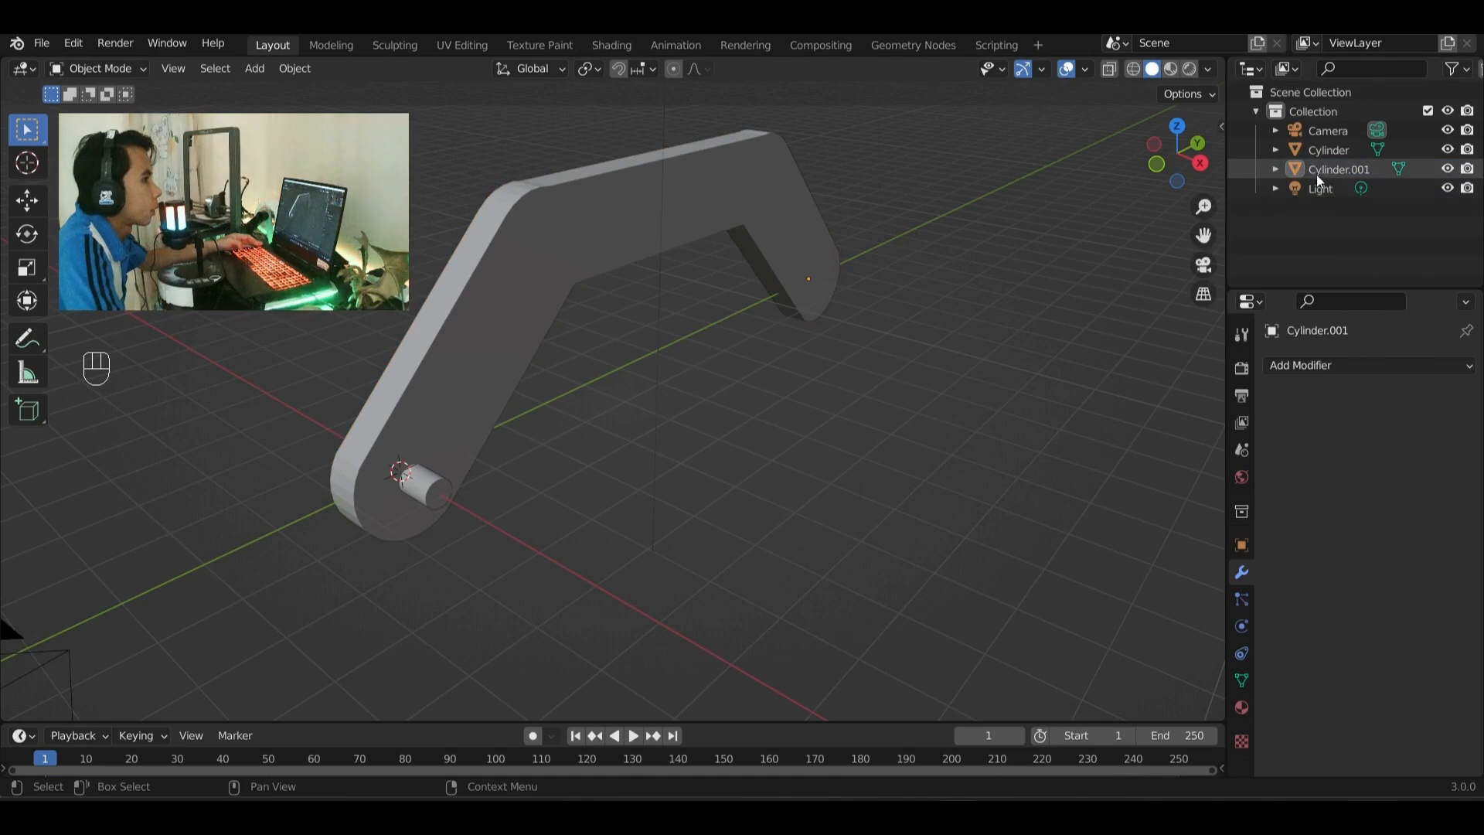
{"action": "left_click", "coordinate": [1327, 170]}
{"action": "right_click", "coordinate": [1331, 171]}
{"action": "mouse_move", "coordinate": [1287, 388]}
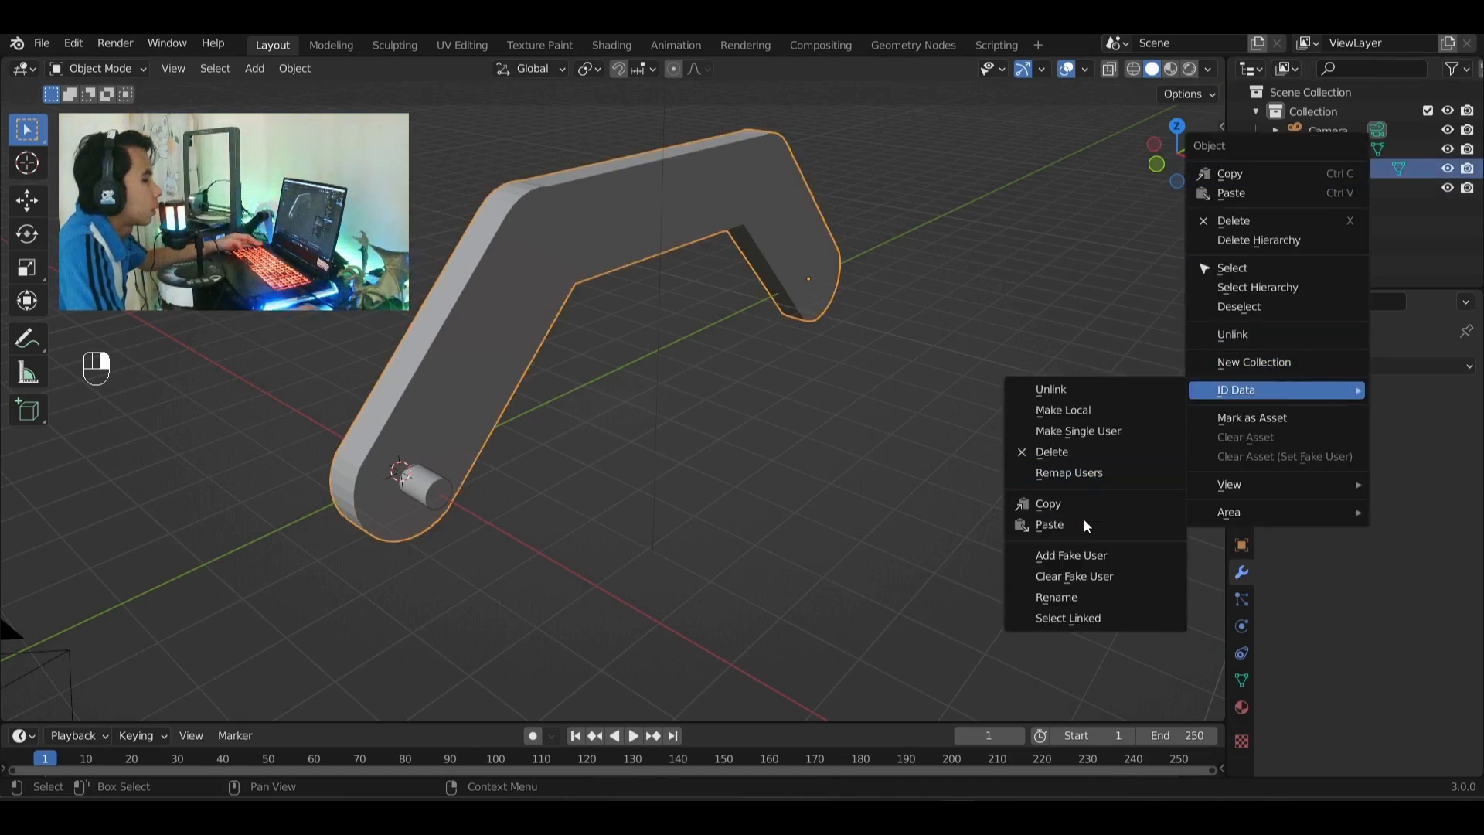
{"action": "left_click", "coordinate": [1096, 600]}
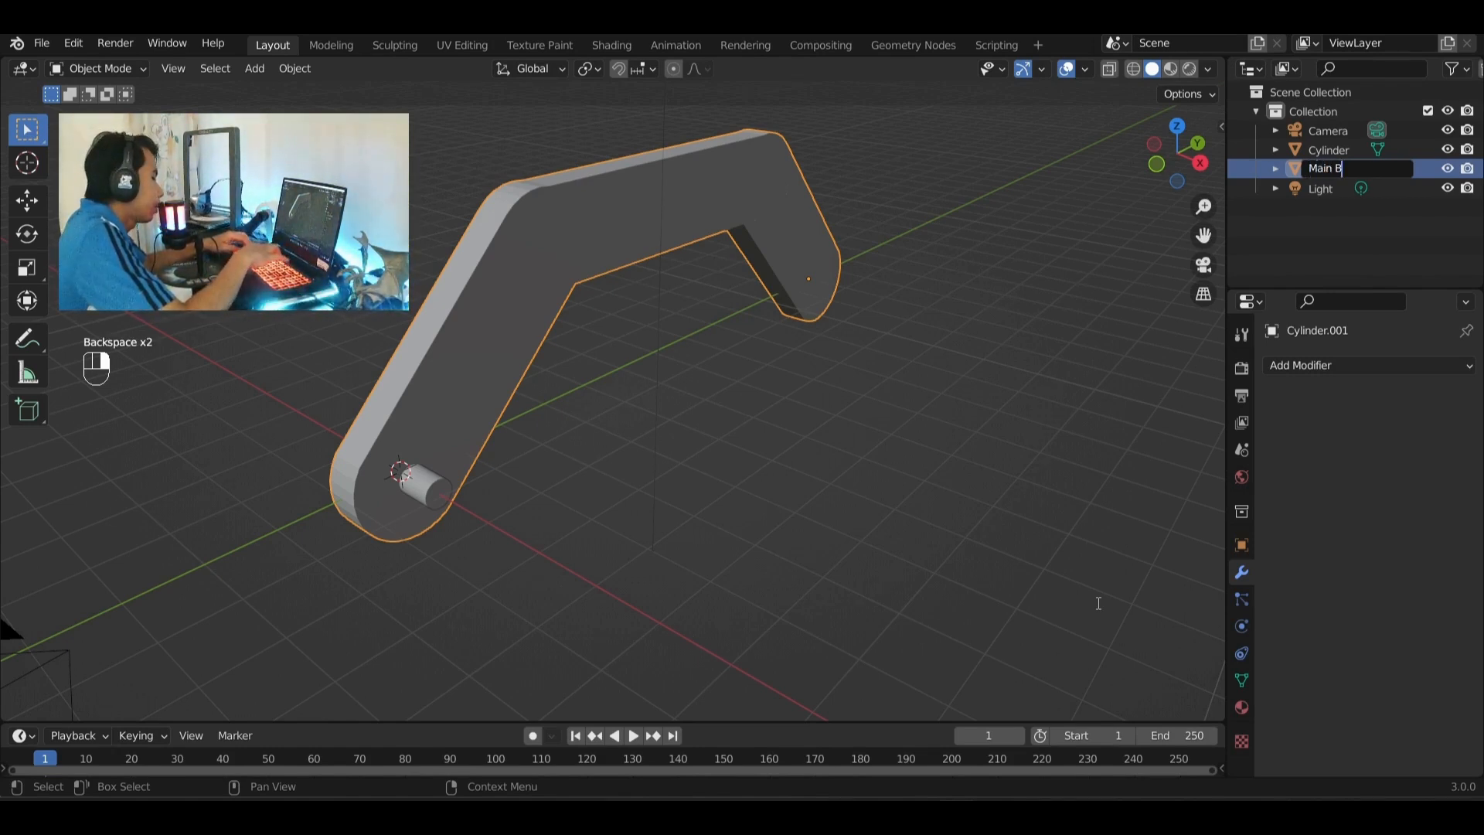
{"action": "type", "text": "Main Body"}
{"action": "key", "text": "Return"}
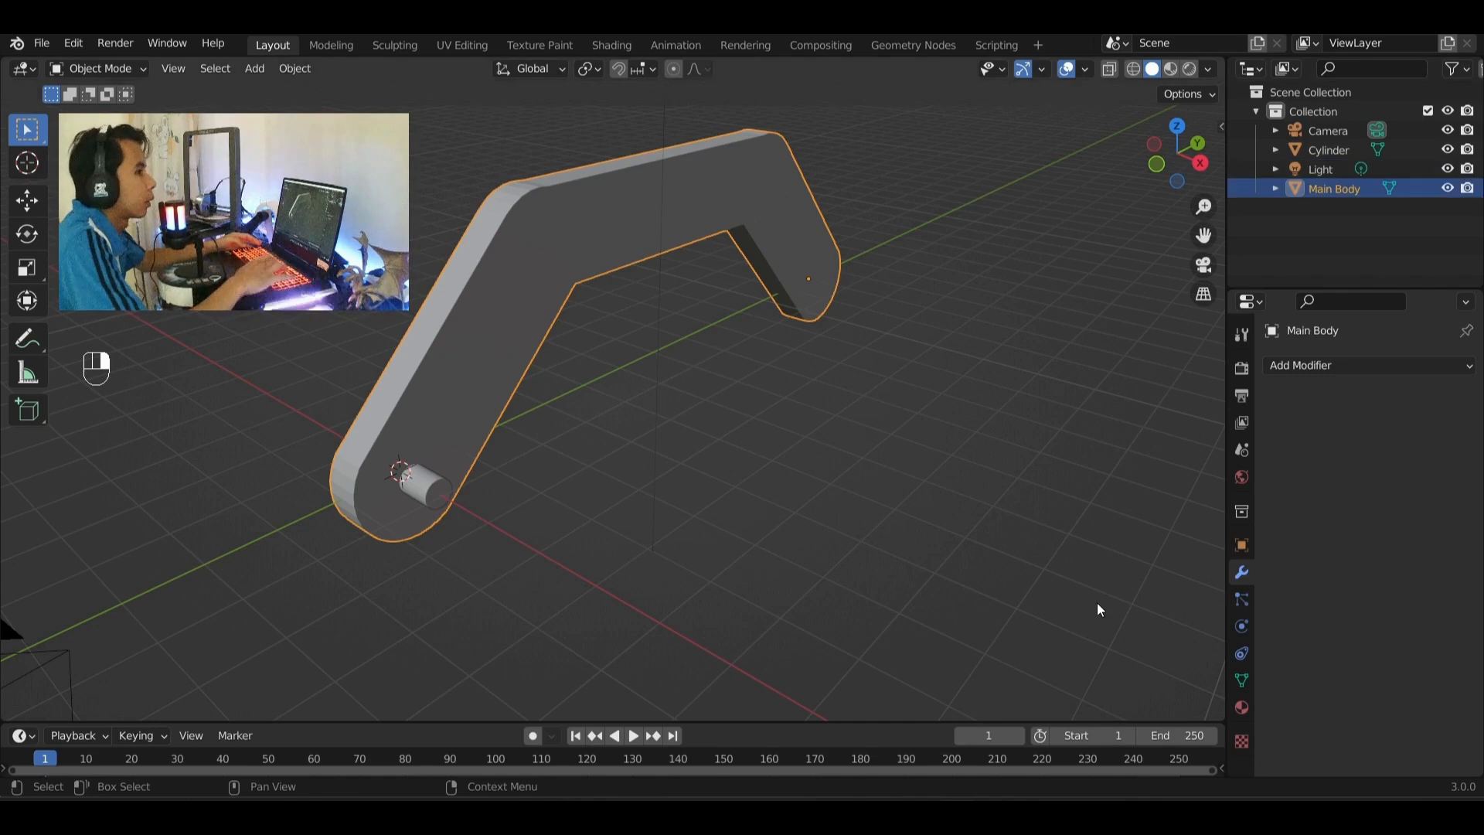
- Snap the 3D cursor to the origin of Main Body at the arch's far end
{"action": "left_click", "coordinate": [599, 443]}
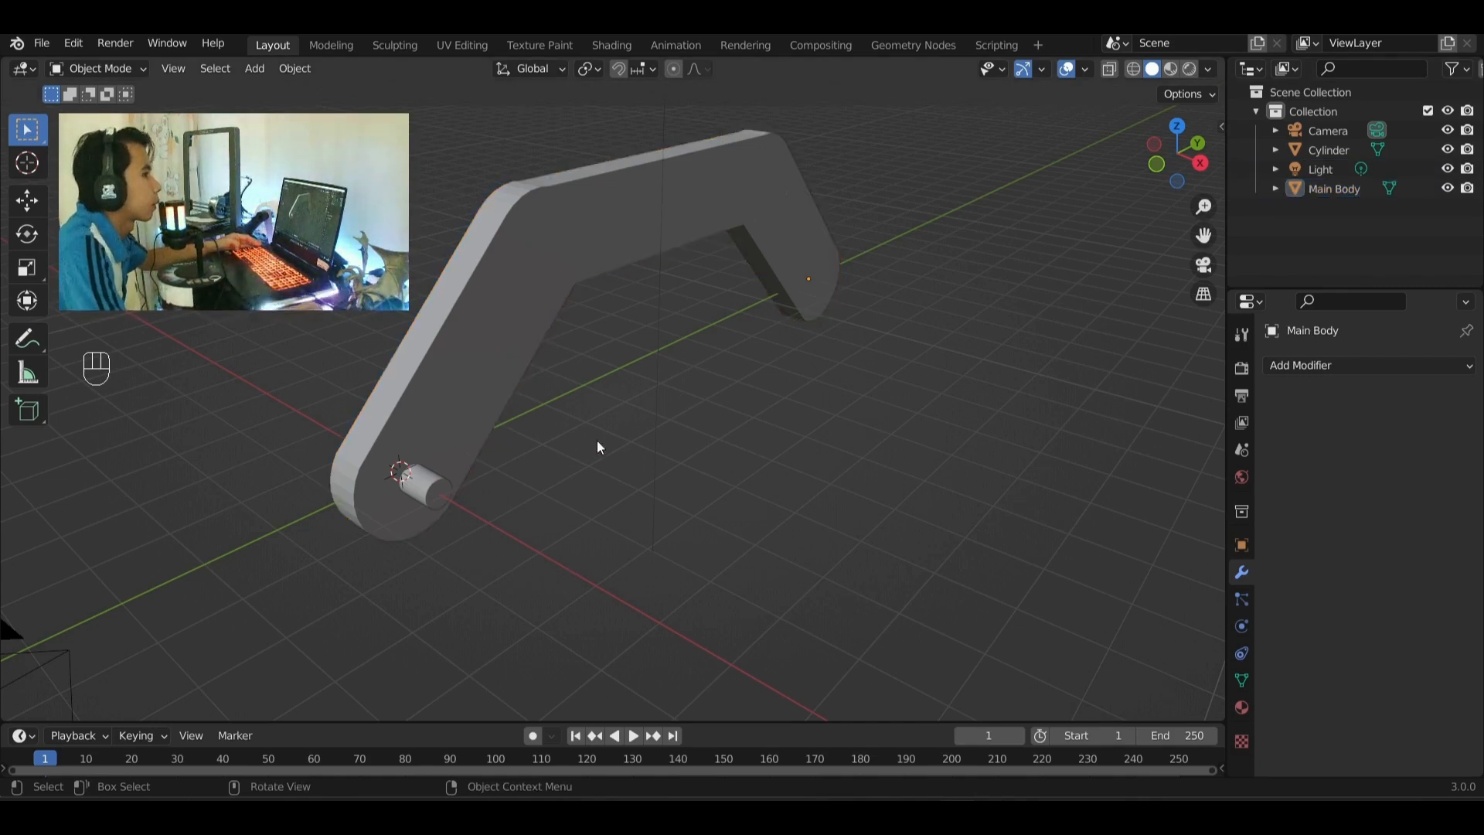
{"action": "scroll", "coordinate": [603, 436], "scroll_direction": "up", "scroll_amount": 2}
{"action": "left_click", "coordinate": [381, 507]}
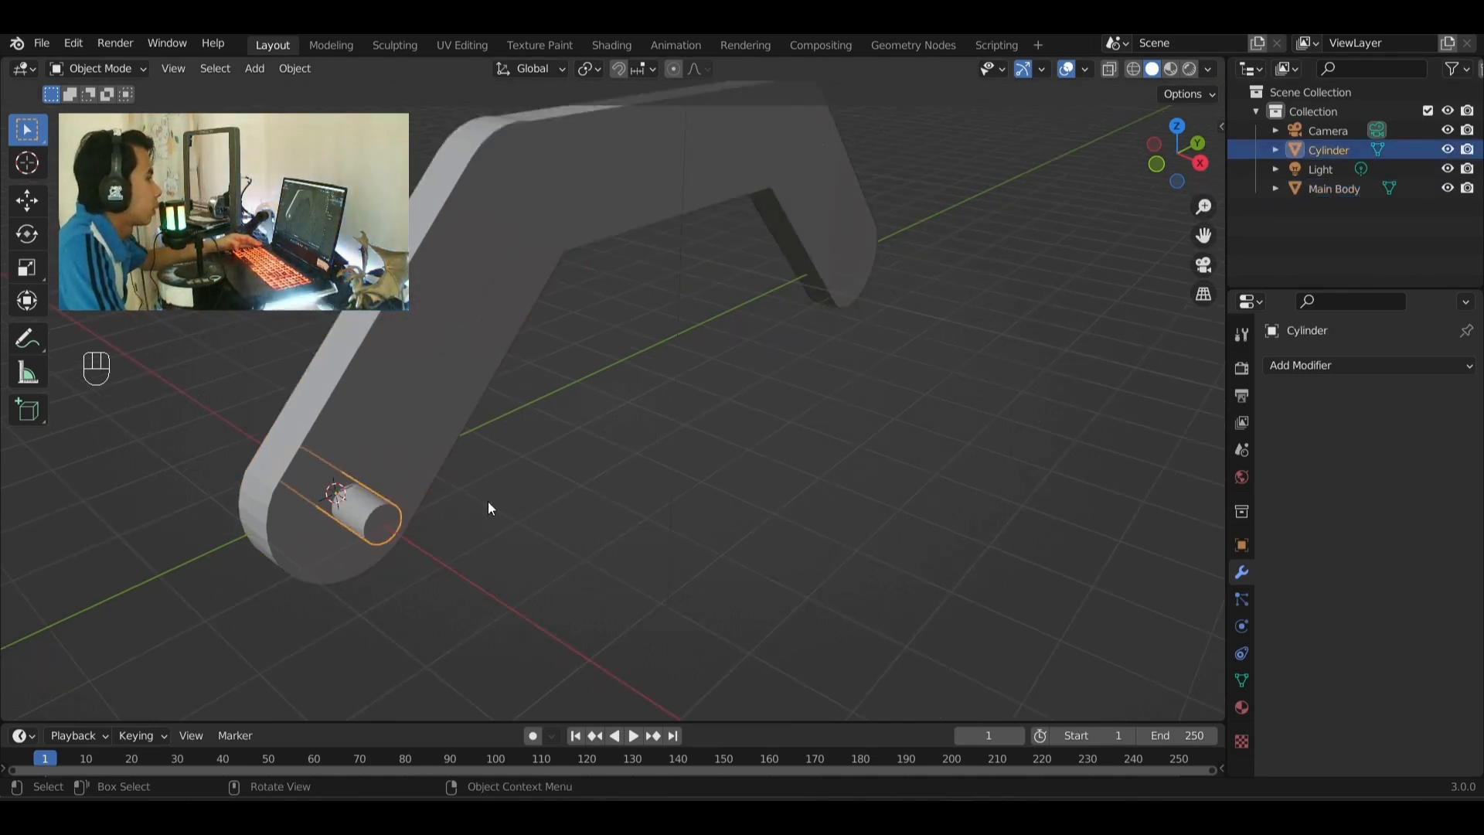
{"action": "left_click", "coordinate": [551, 504]}
{"action": "left_click", "coordinate": [809, 188]}
{"action": "left_click", "coordinate": [295, 69]}
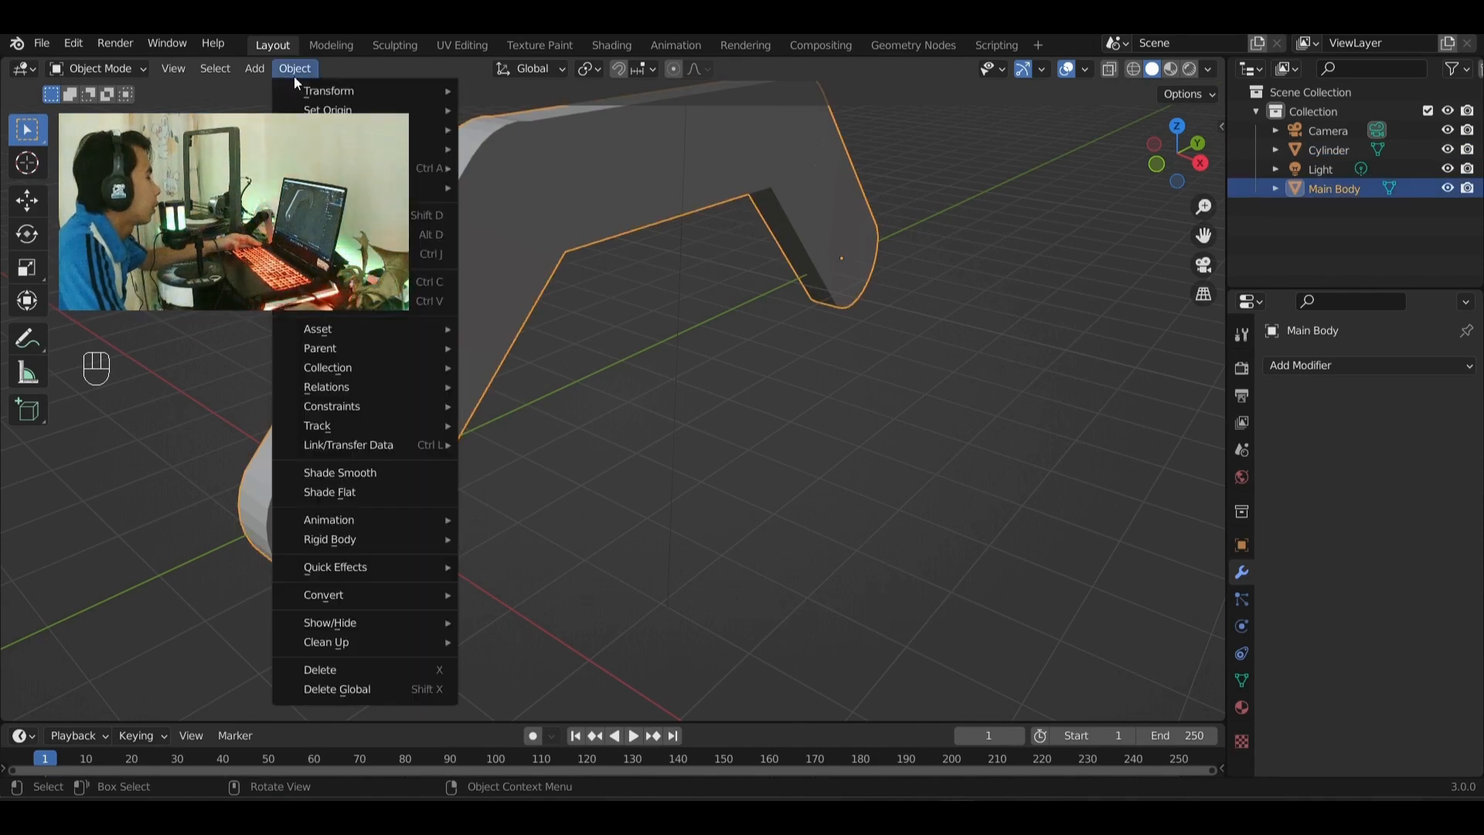
{"action": "mouse_move", "coordinate": [432, 188]}
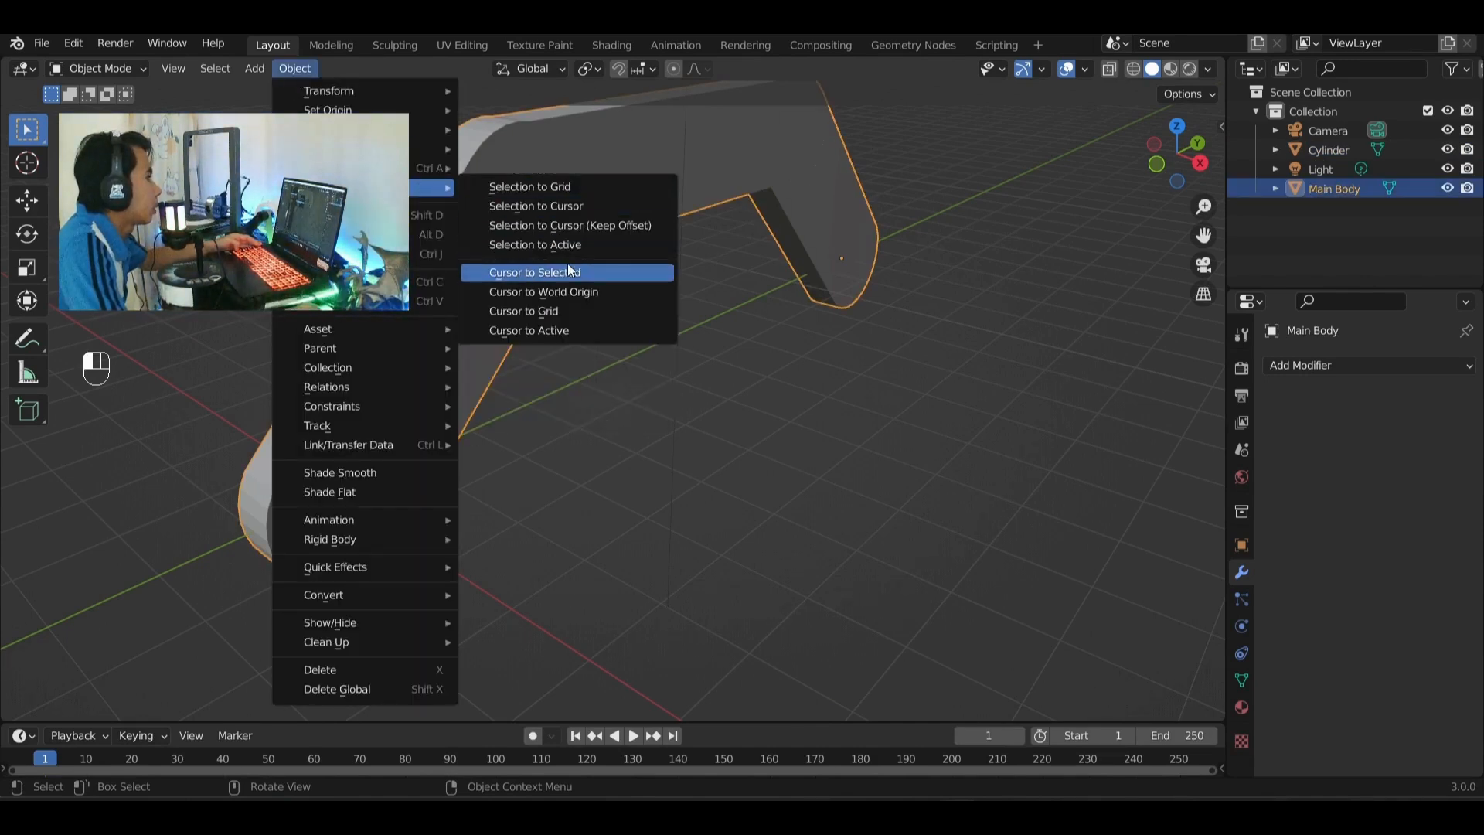
{"action": "left_click", "coordinate": [598, 270]}
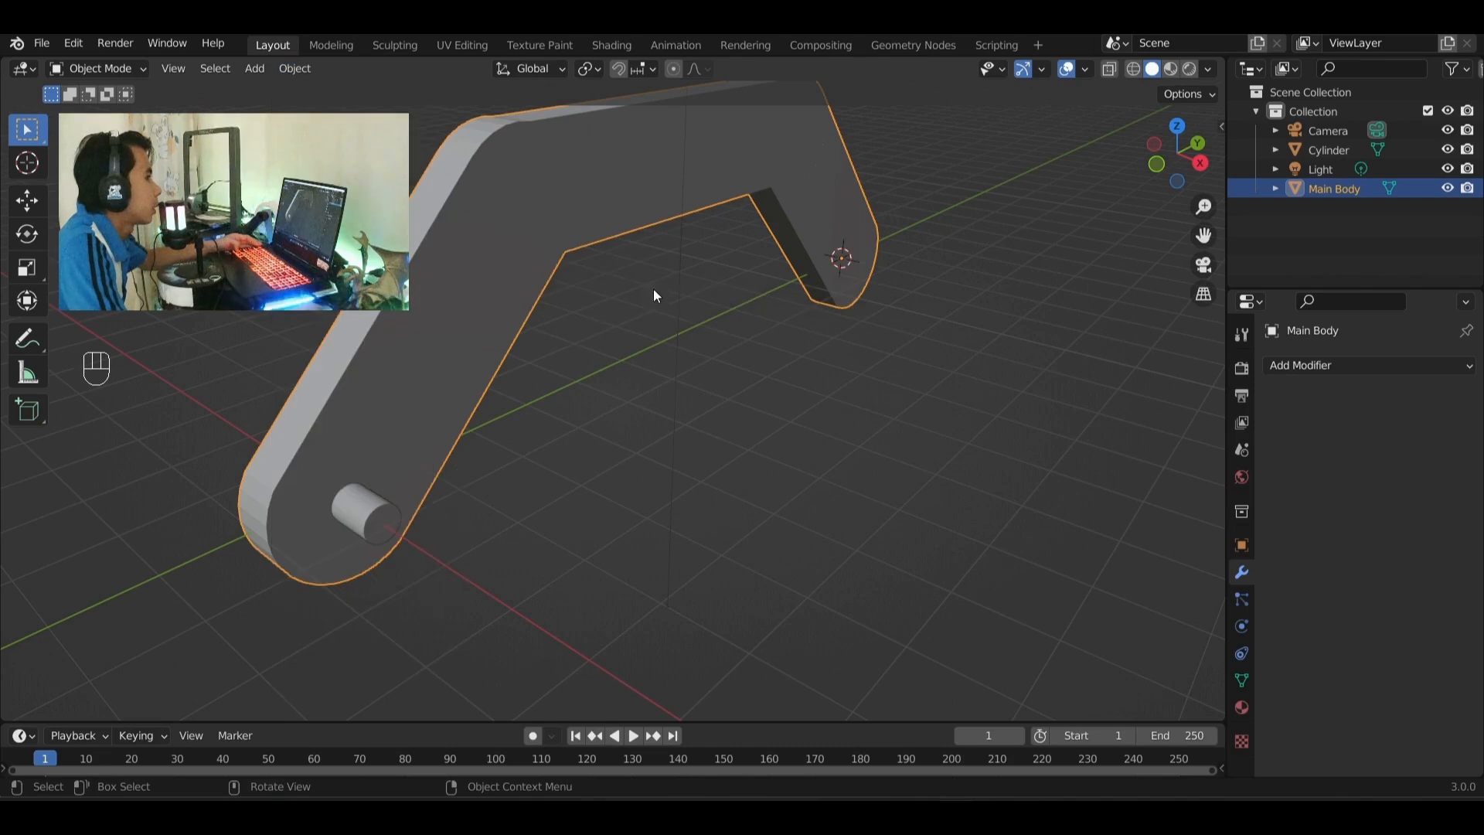
- Snap the small cylinder to the 3D cursor so it passes through the arch's other rounded end
{"action": "left_click", "coordinate": [371, 516]}
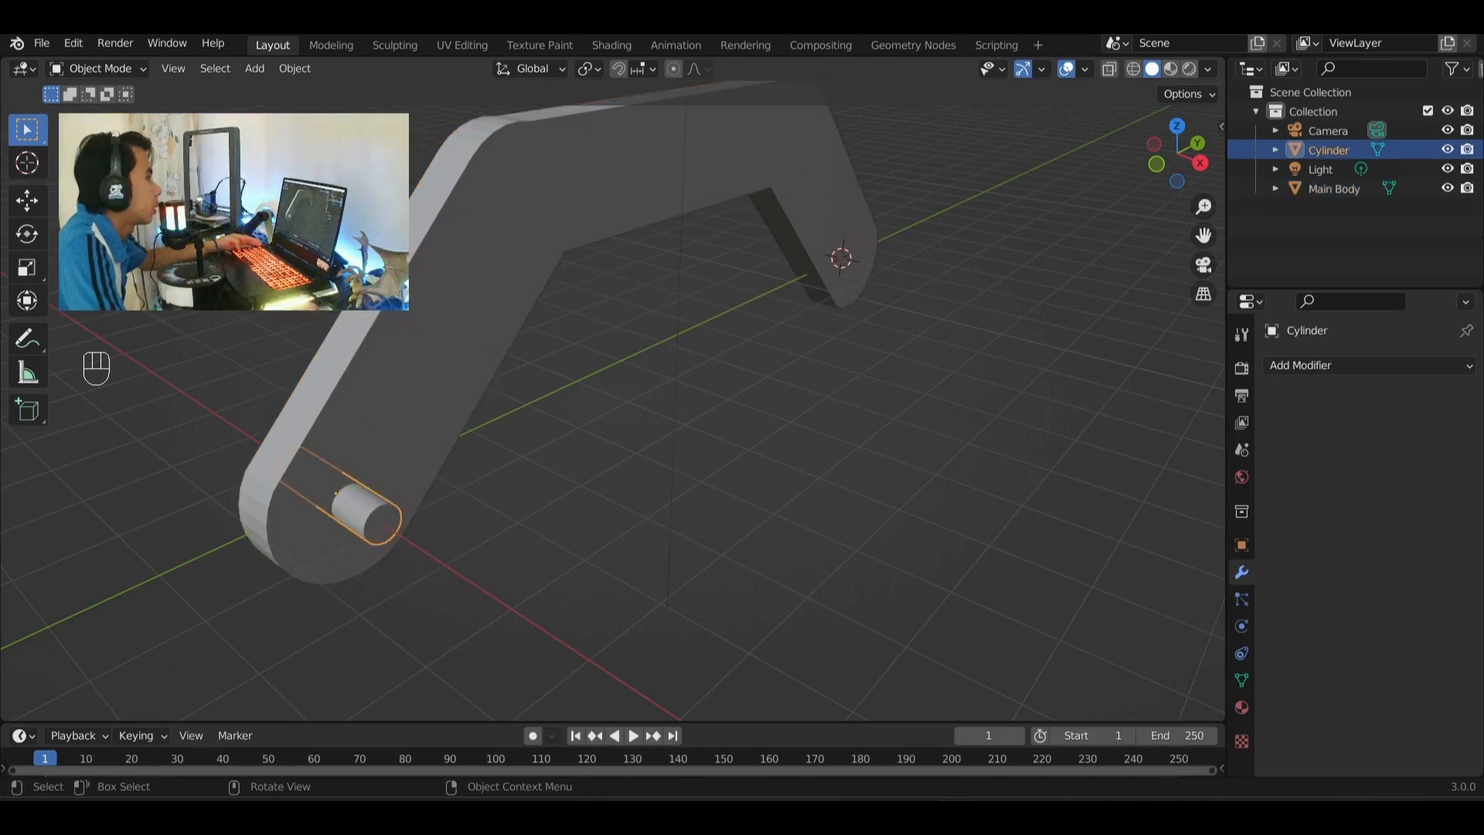
{"action": "left_click", "coordinate": [291, 71]}
{"action": "mouse_move", "coordinate": [429, 187]}
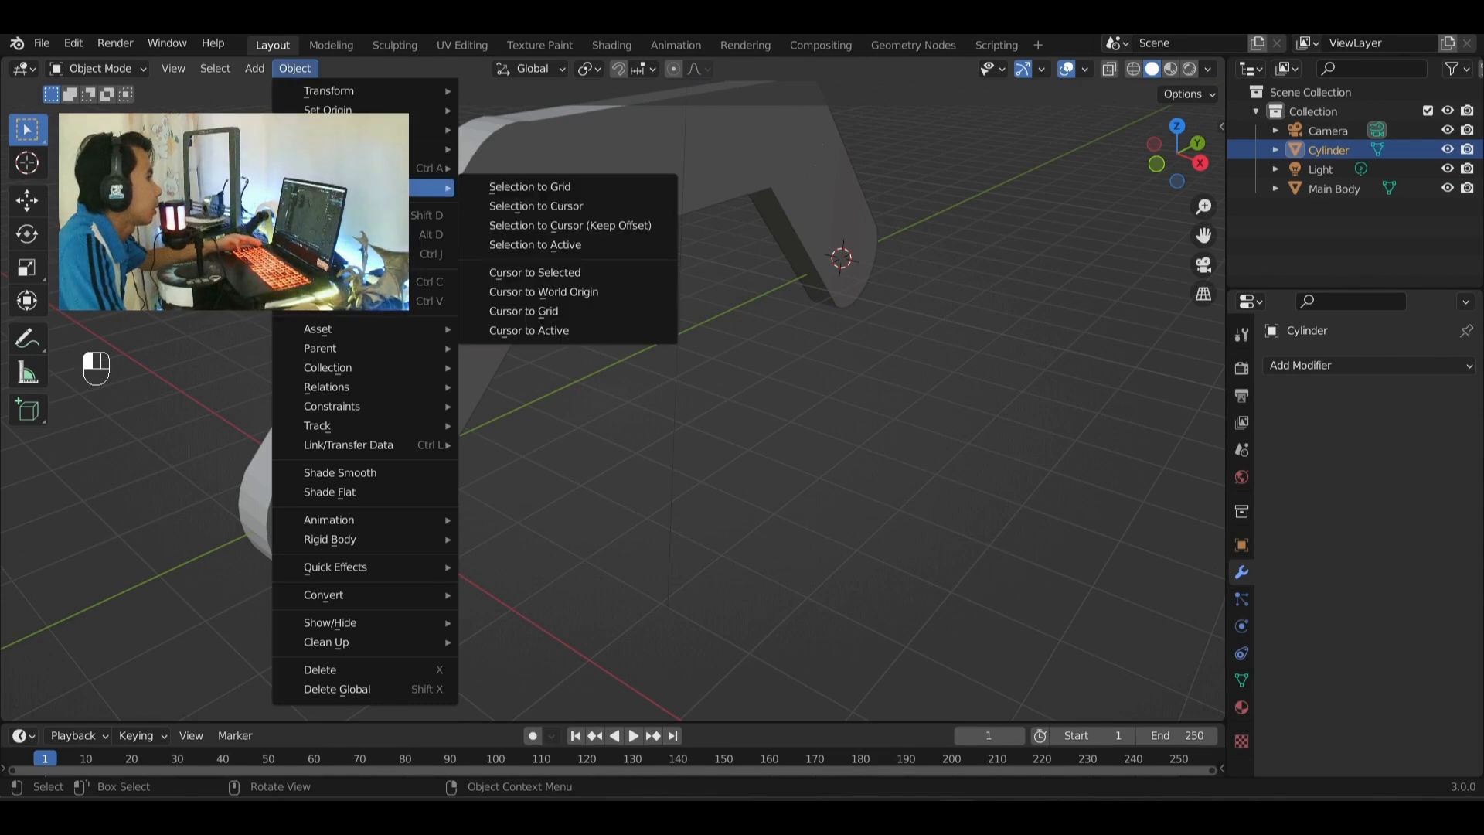
{"action": "left_click", "coordinate": [575, 207]}
{"action": "middle_click_drag", "start_coordinate": [929, 299], "coordinate": [960, 404]}
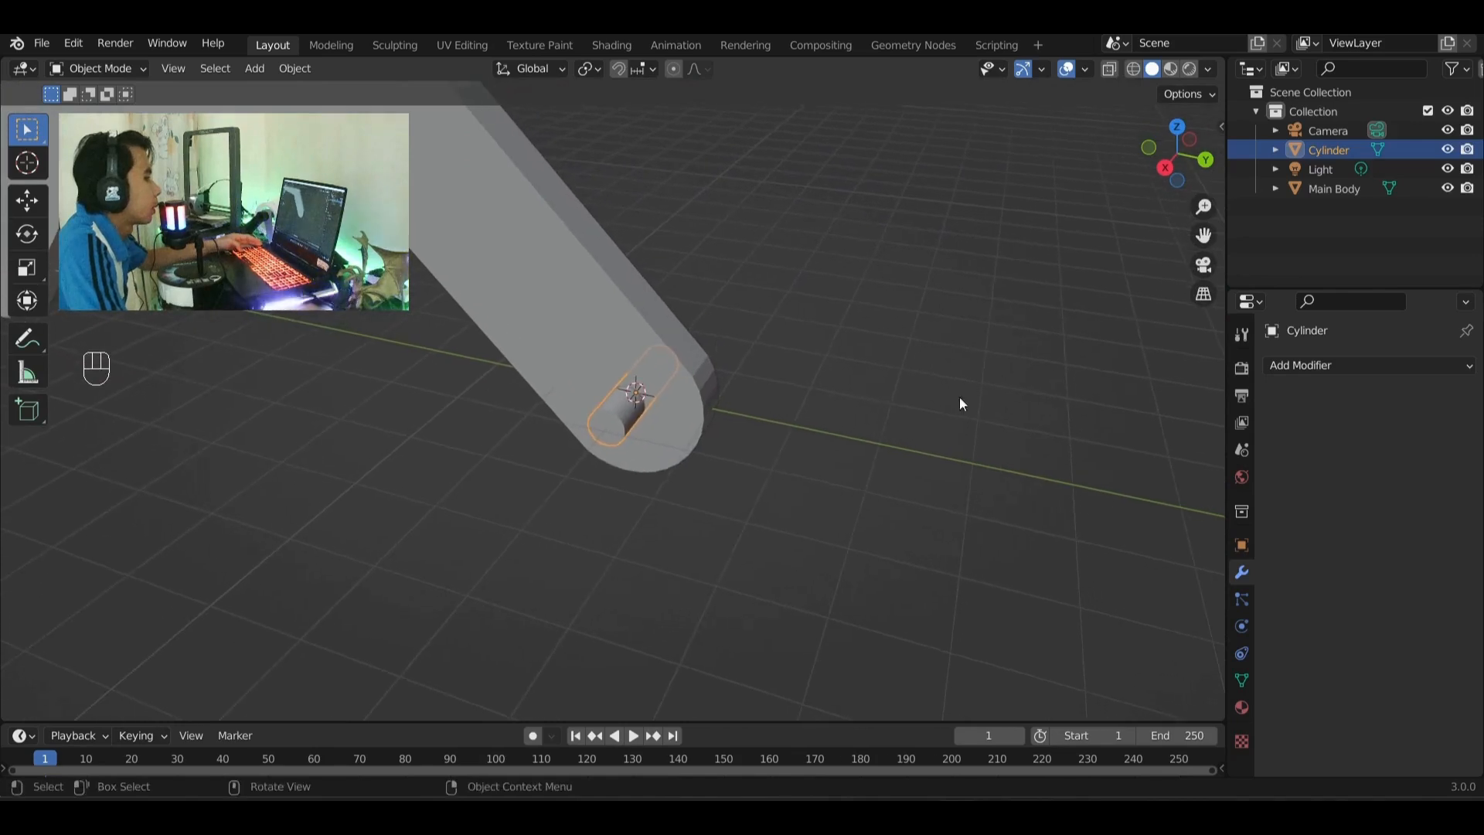
{"action": "left_click", "coordinate": [388, 320]}
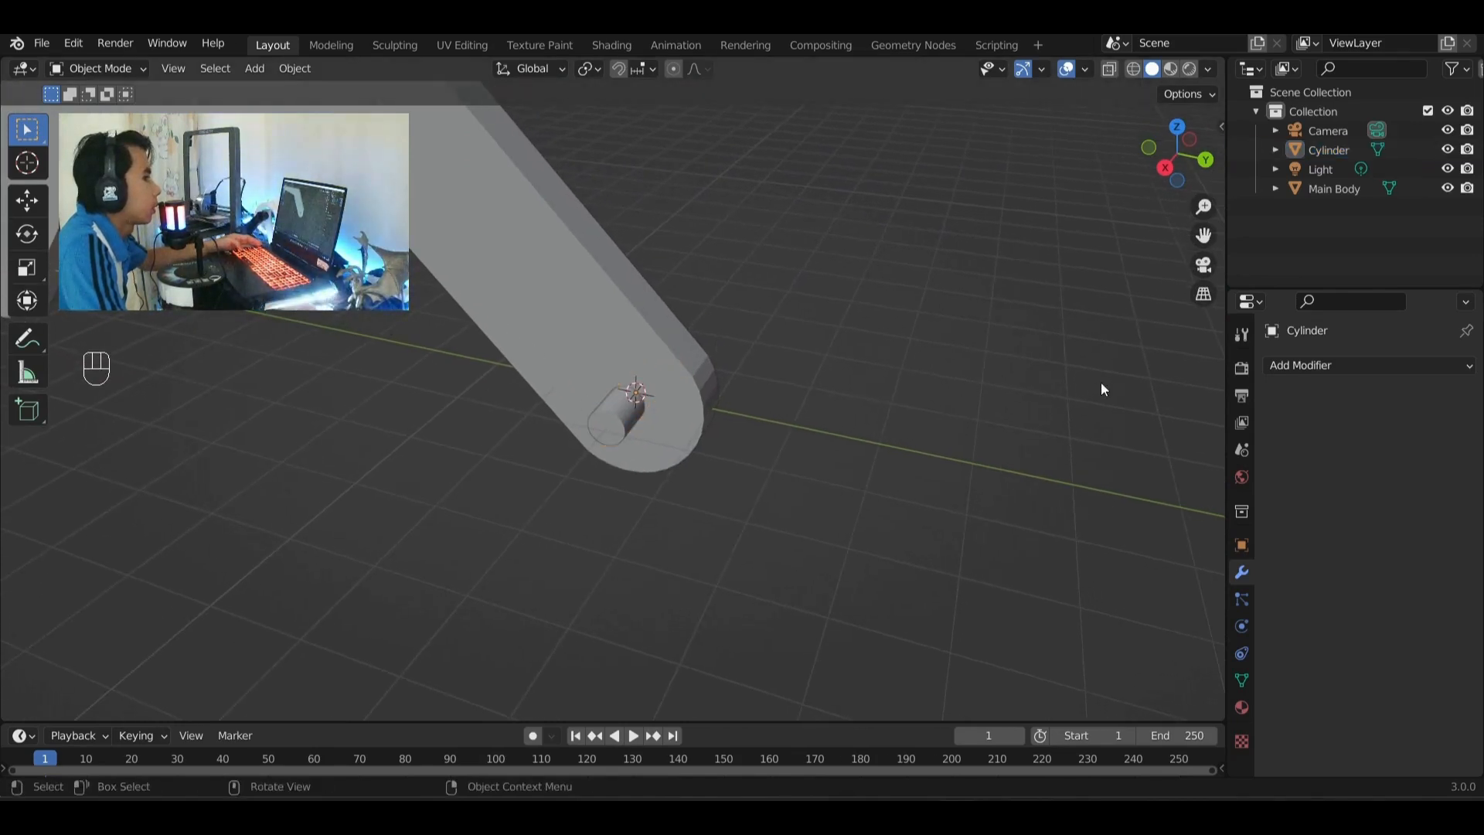
- Cut the hole in Main Body's far end with a Boolean Difference modifier using the Cylinder object, and apply it
{"action": "left_click", "coordinate": [508, 253]}
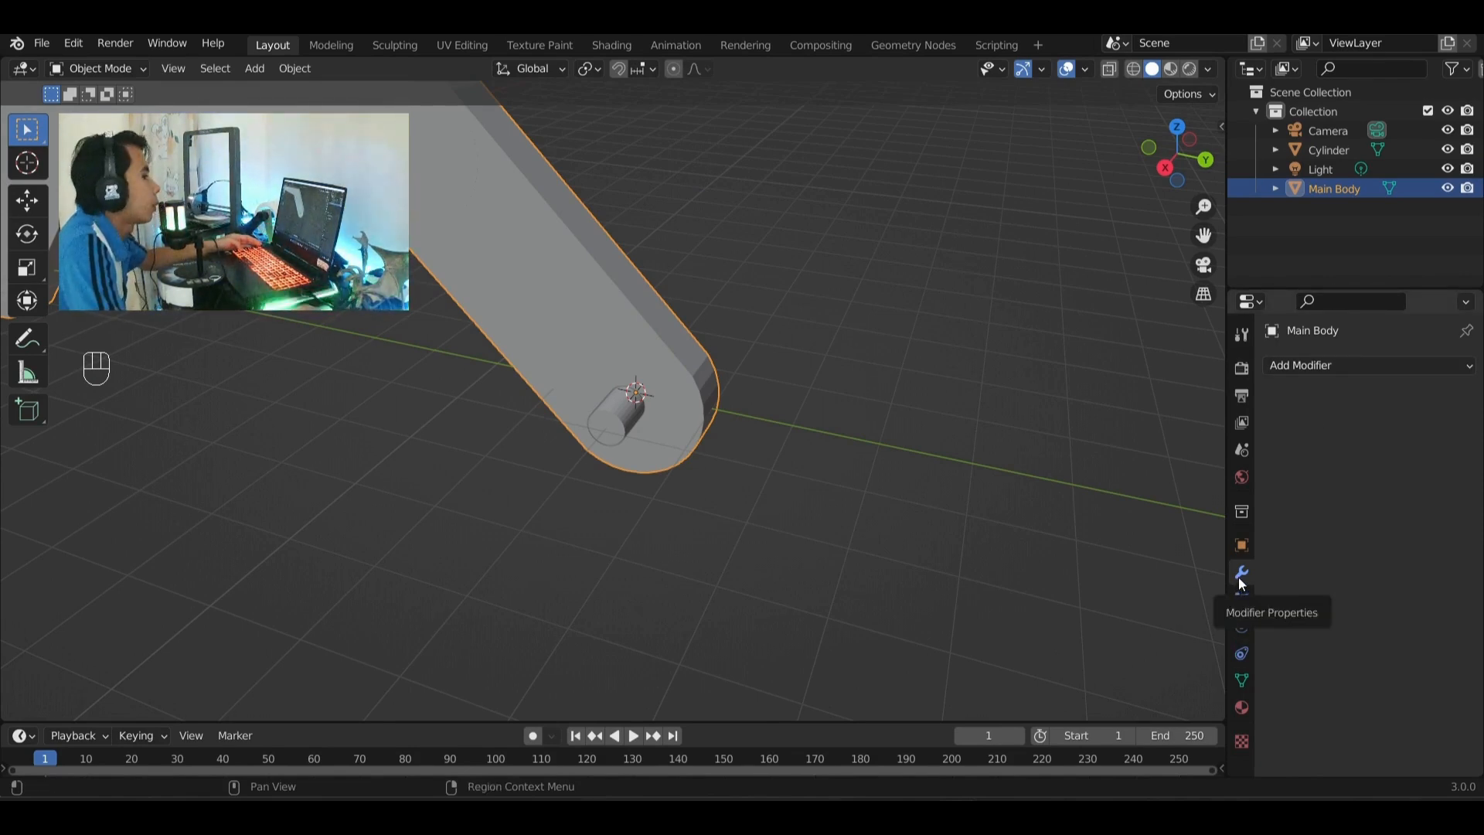
{"action": "left_click", "coordinate": [1323, 368]}
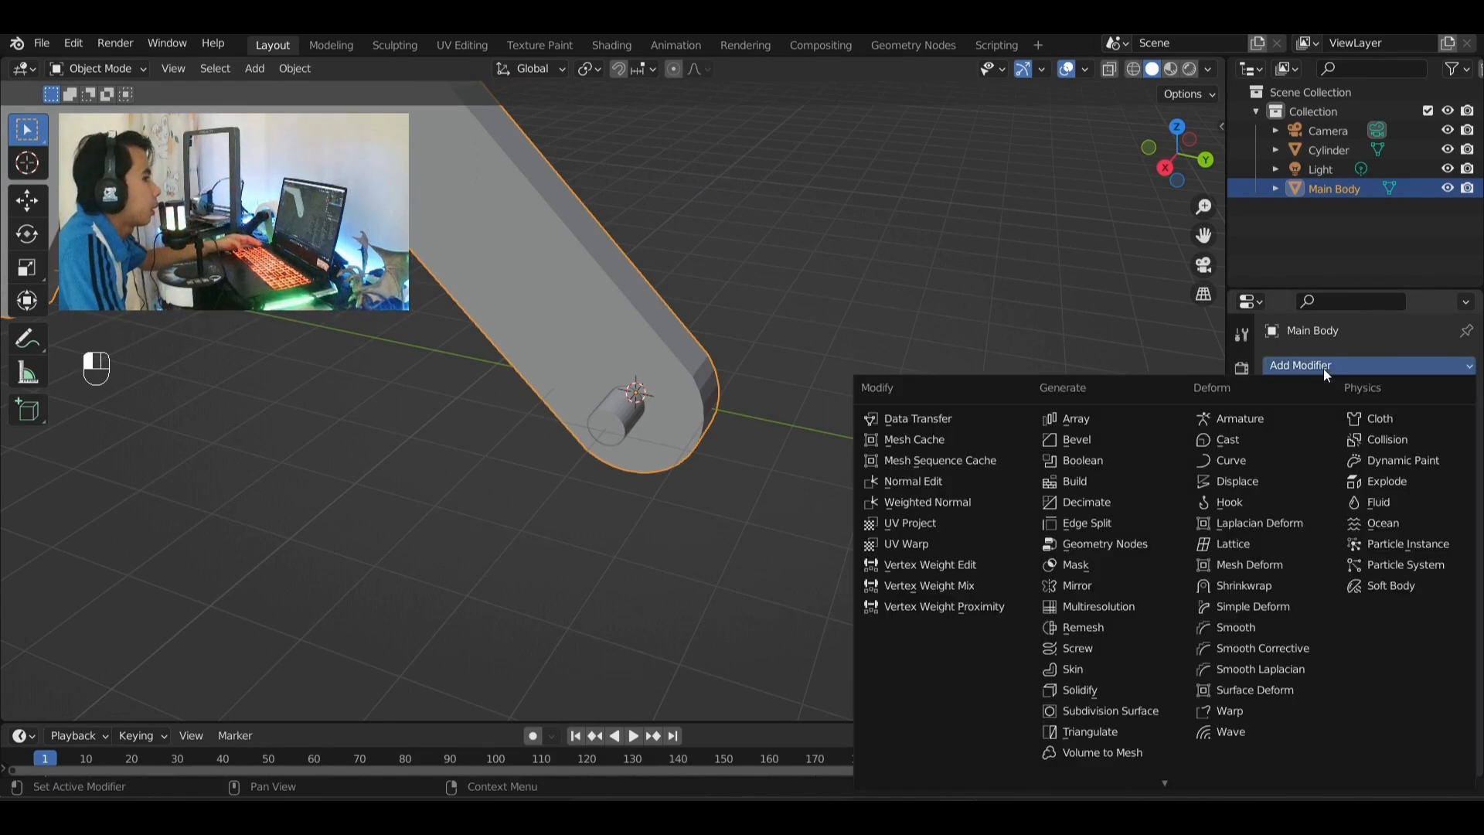
{"action": "left_click", "coordinate": [1096, 465]}
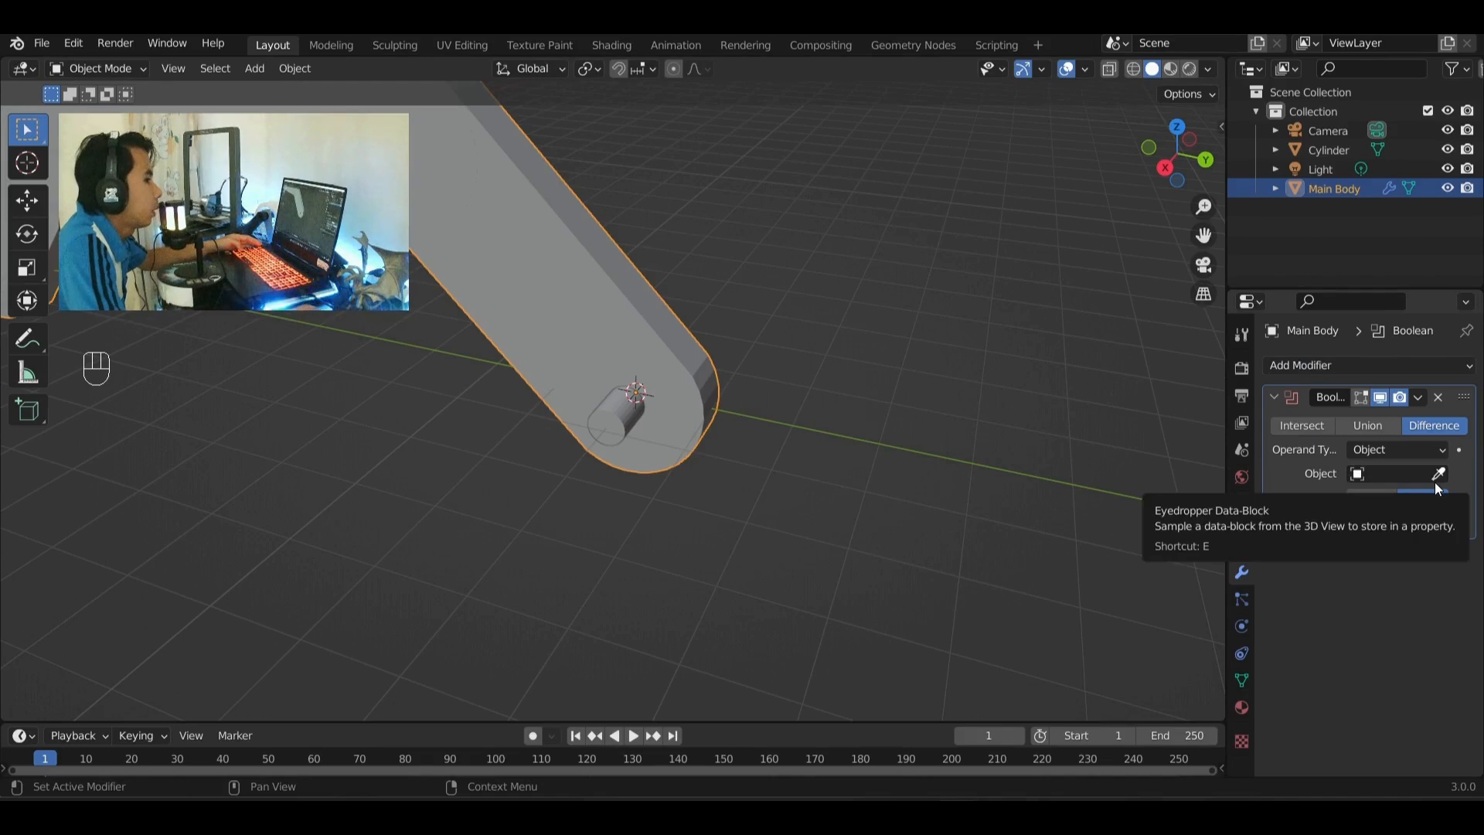
{"action": "left_click", "coordinate": [1435, 481]}
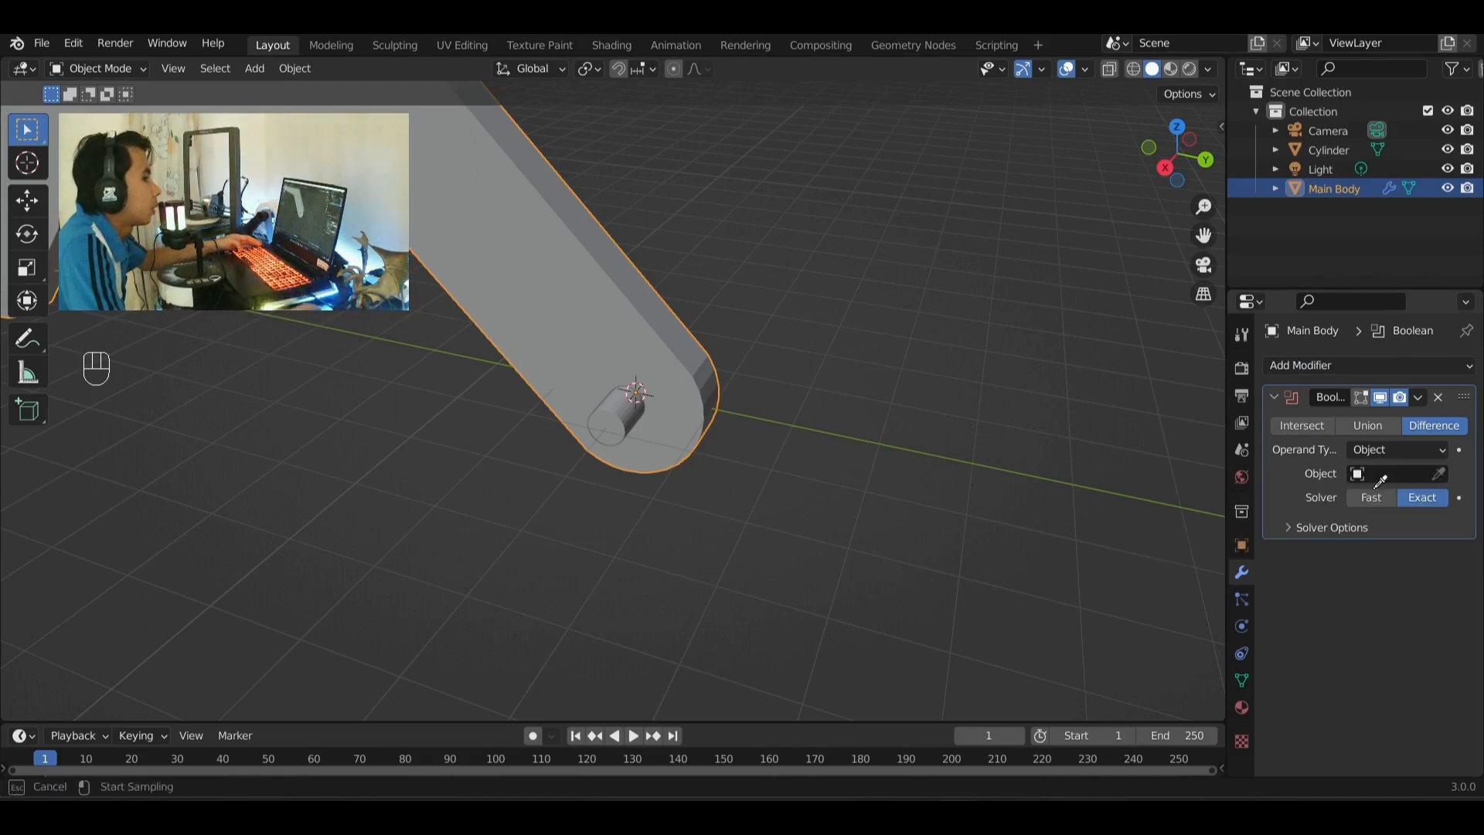
{"action": "left_click", "coordinate": [624, 415]}
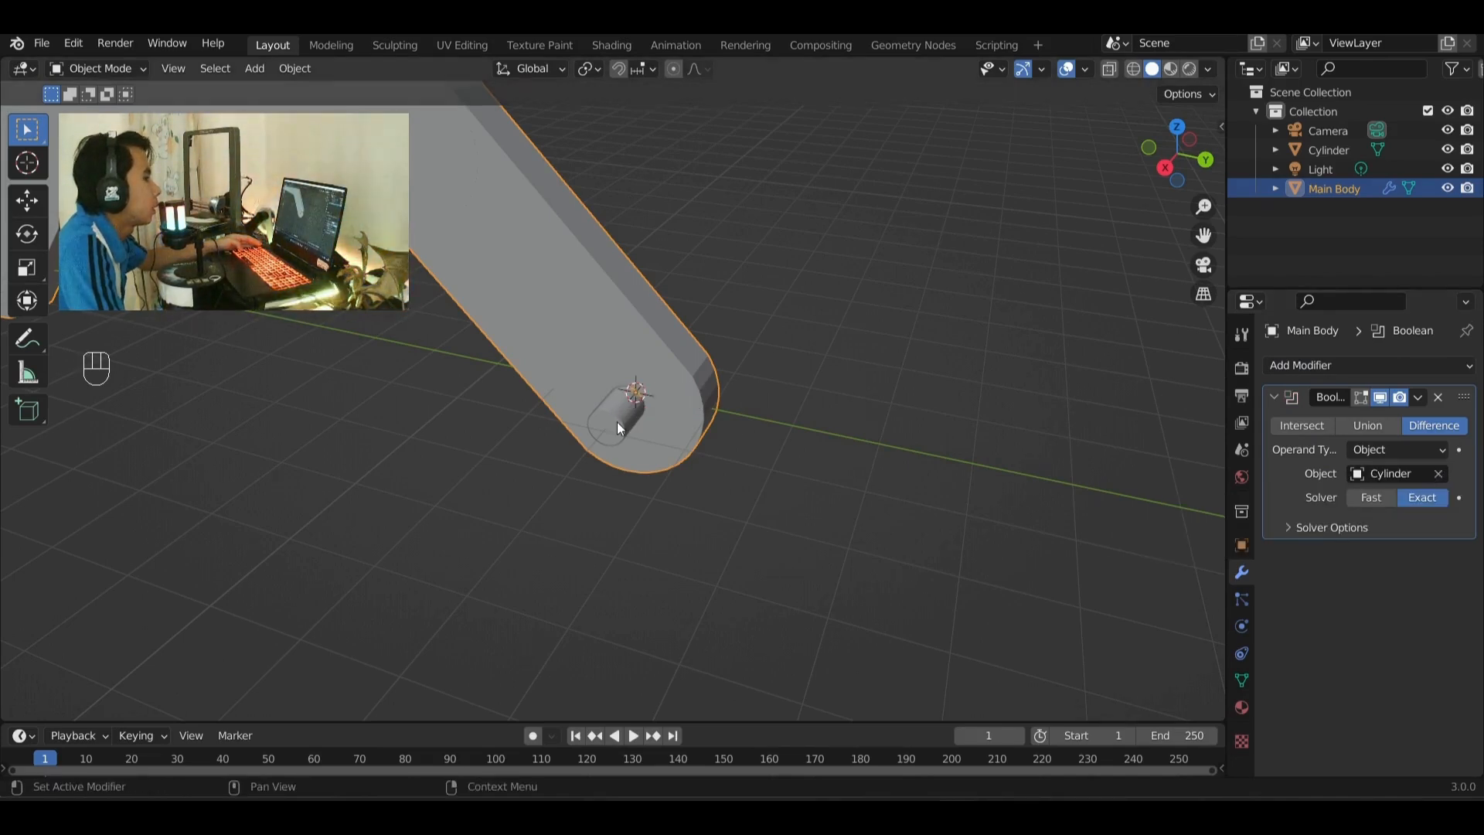
{"action": "left_click", "coordinate": [1421, 400]}
{"action": "left_click", "coordinate": [1349, 418]}
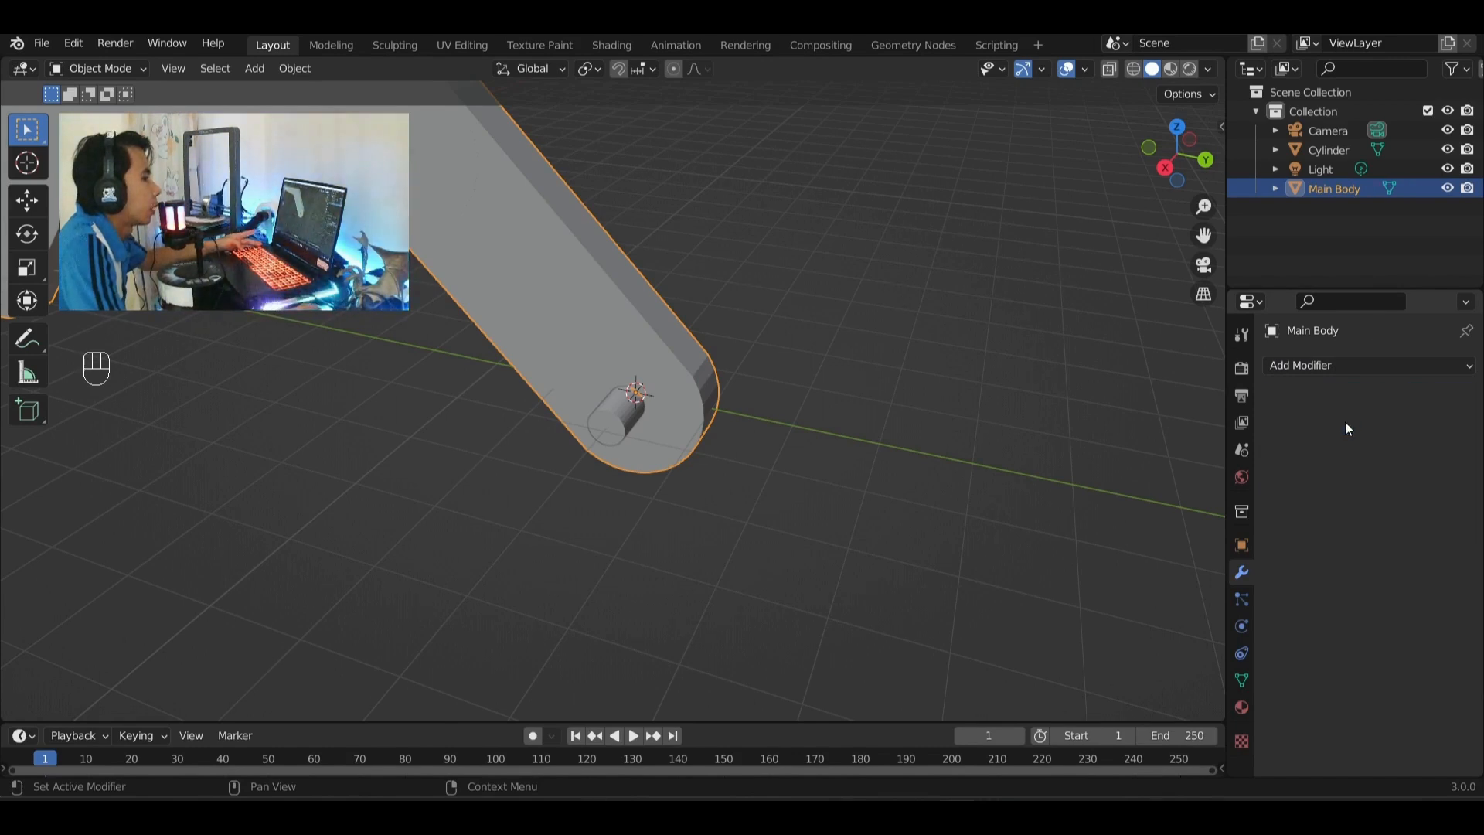
{"action": "left_click", "coordinate": [720, 354]}
{"action": "left_click", "coordinate": [609, 326]}
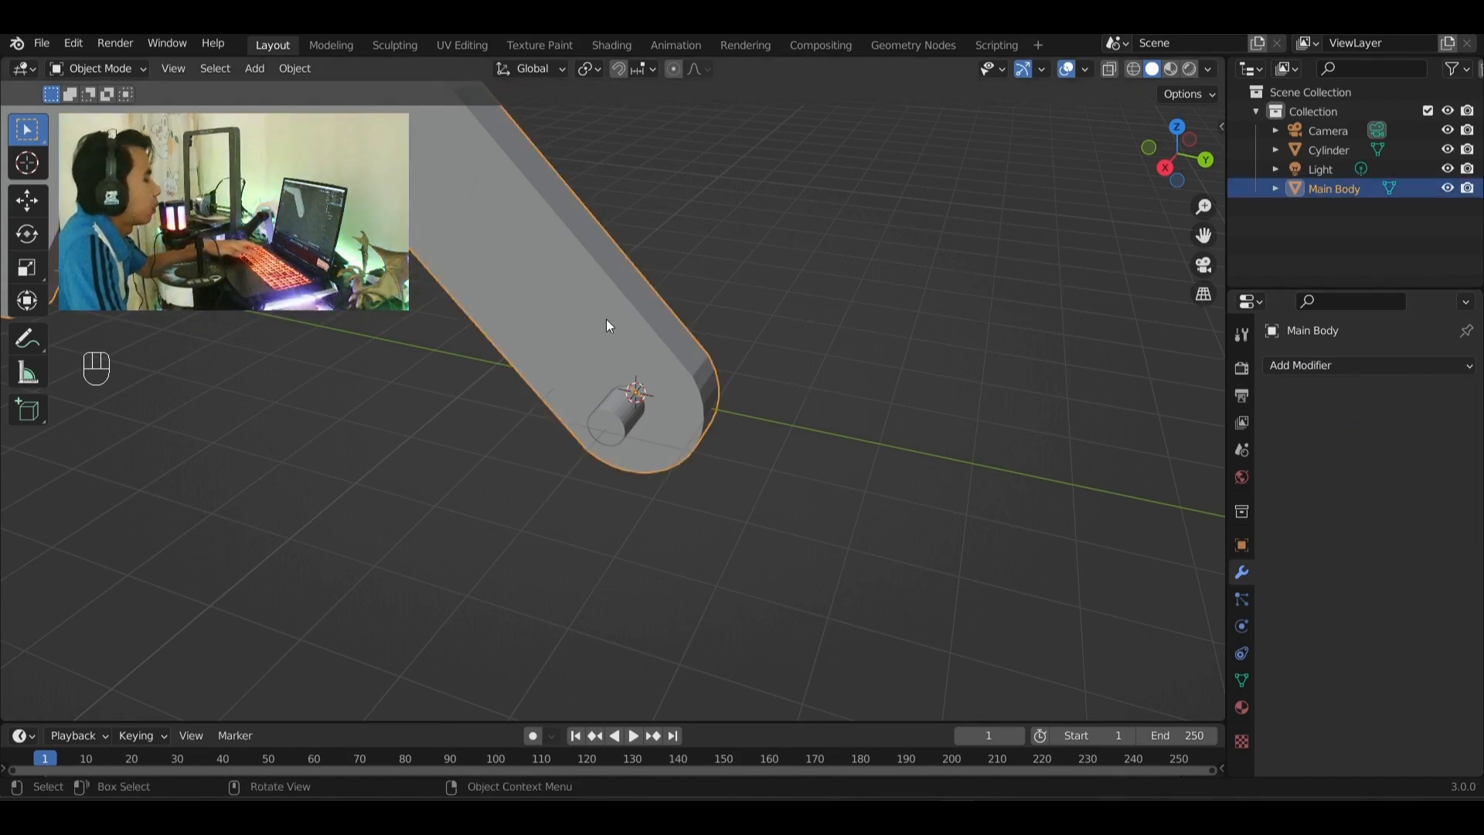
{"action": "key", "text": "g"}
{"action": "key", "text": "Escape"}
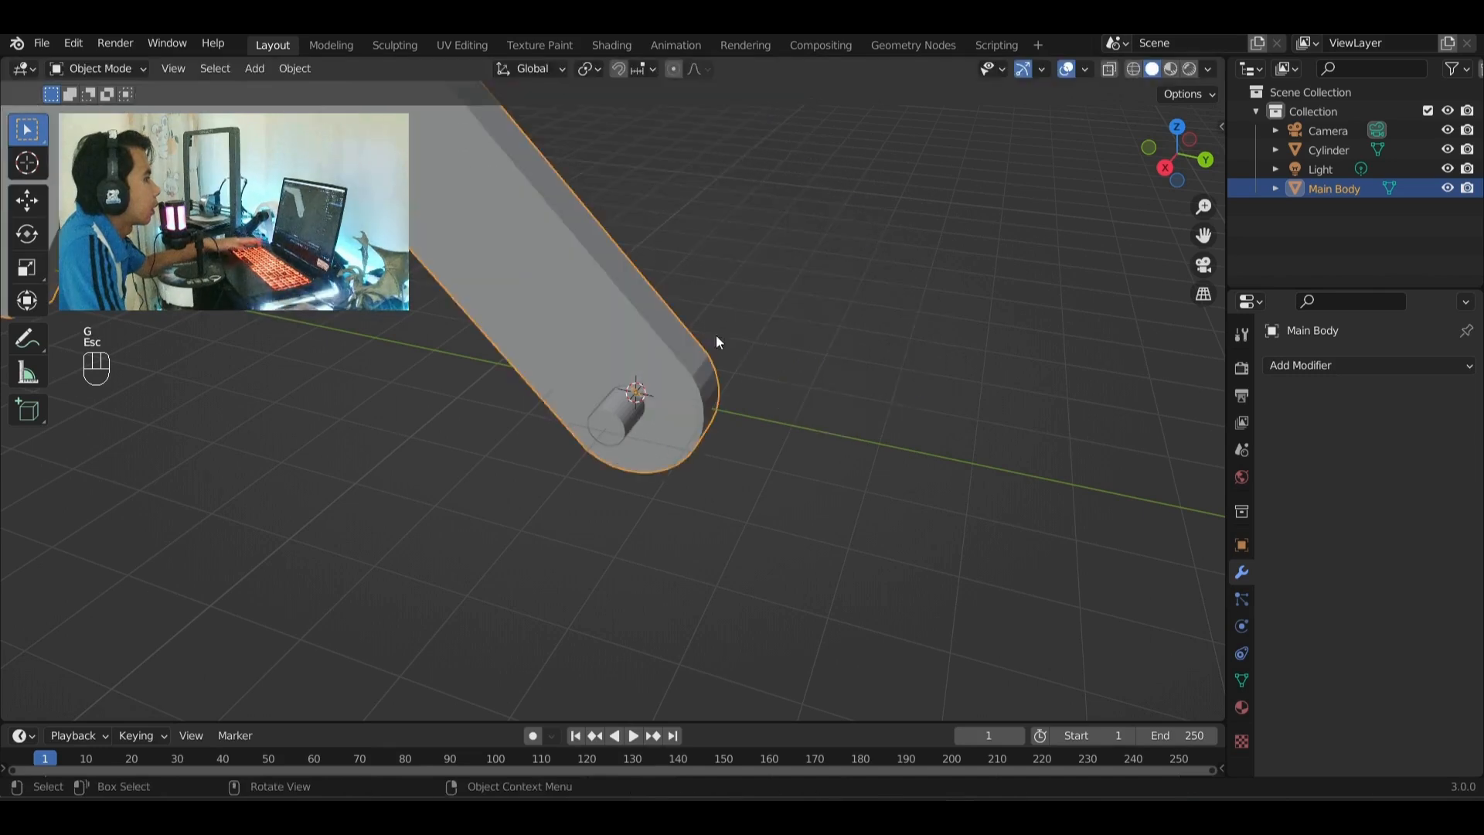
- Delete the small cutting cylinder from the arch's rounded end
{"action": "left_click", "coordinate": [619, 414]}
{"action": "key", "text": "x"}
{"action": "left_click", "coordinate": [701, 426]}
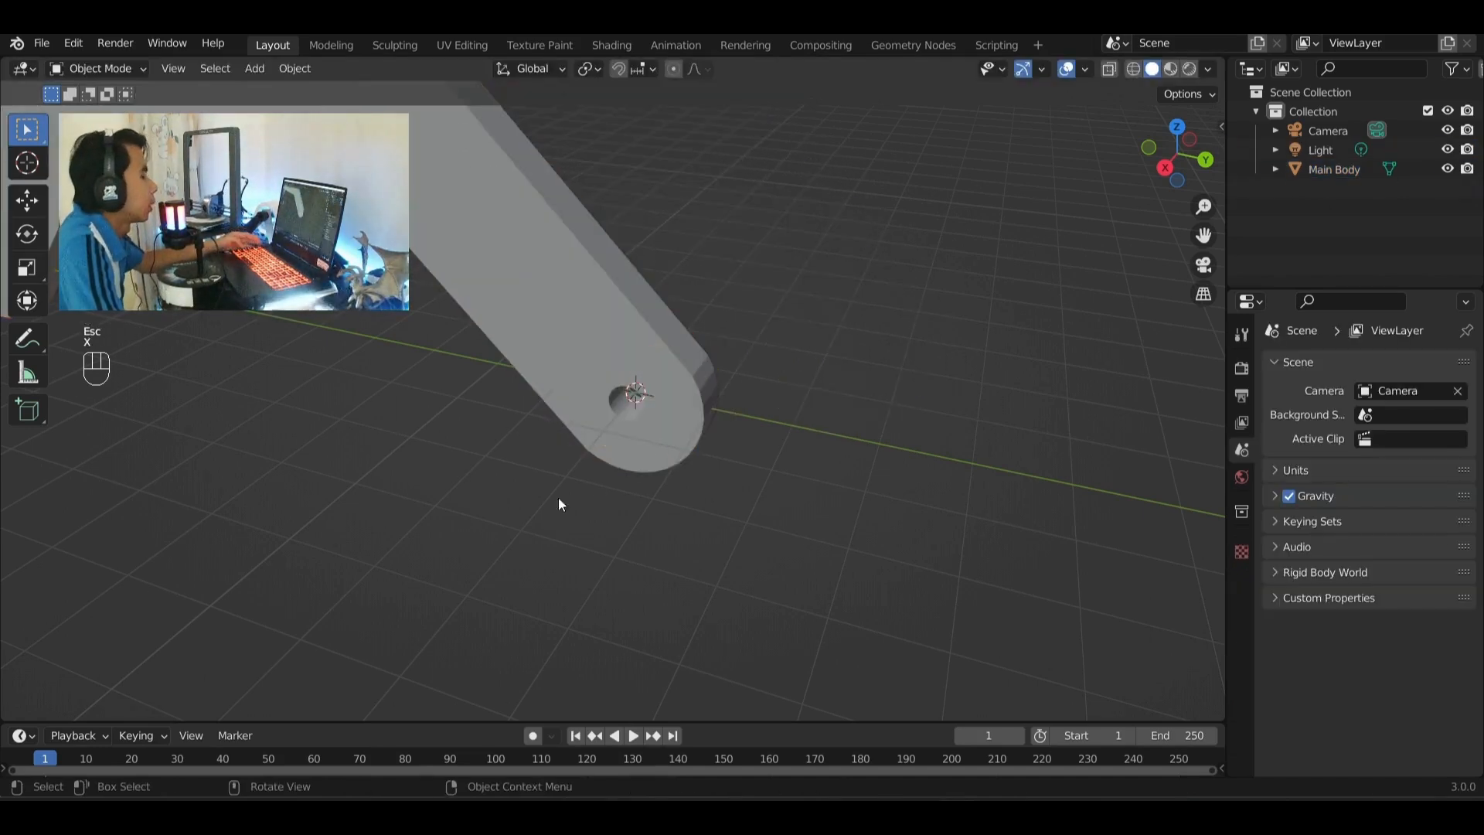
- Duplicate Main Body and offset the copy 6 m along the X axis
{"action": "middle_click_drag", "start_coordinate": [558, 497], "coordinate": [606, 368]}
{"action": "left_click", "coordinate": [652, 373]}
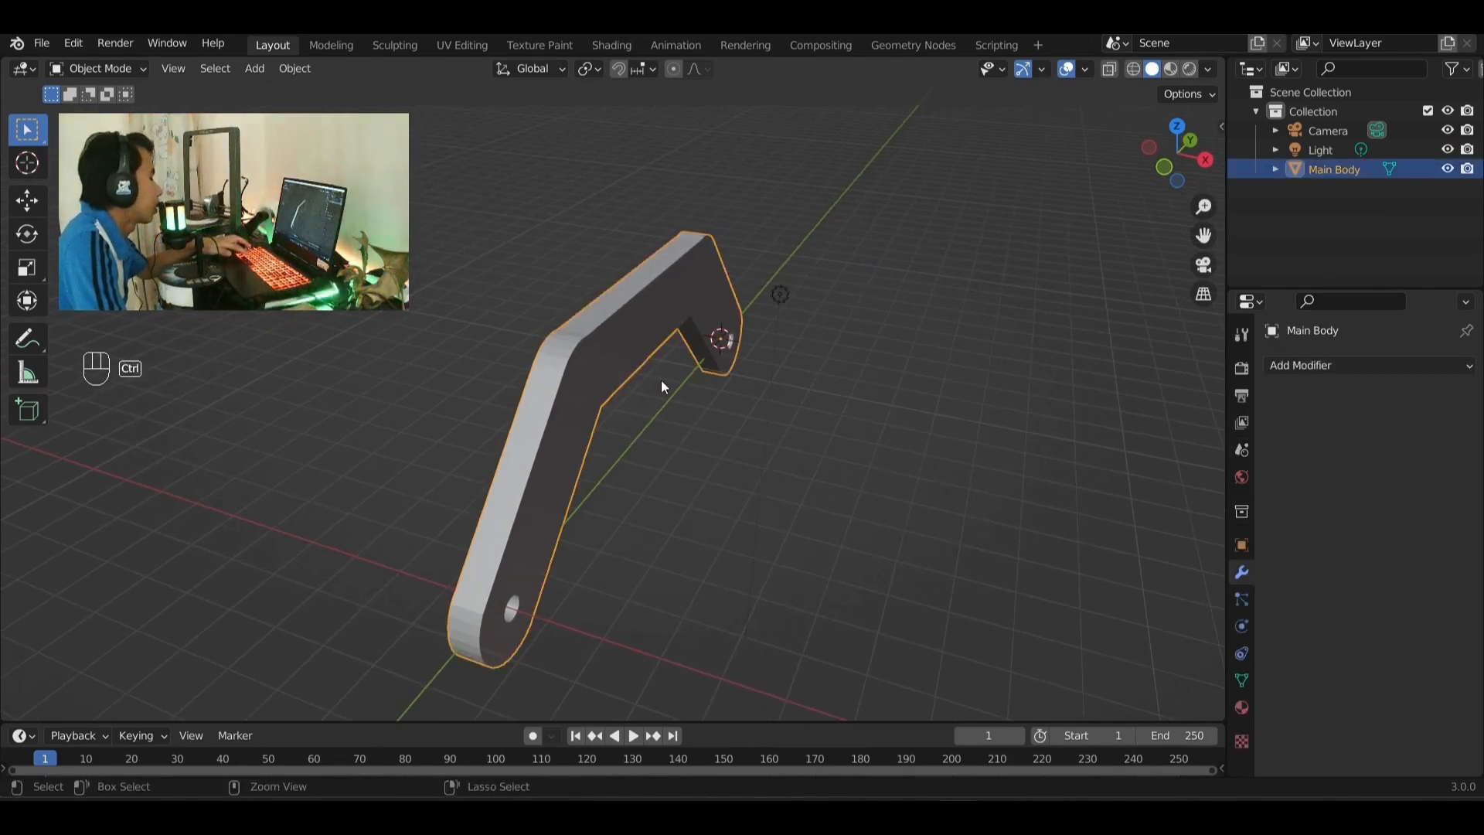
{"action": "key", "text": "ctrl+c"}
{"action": "key", "text": "ctrl+v"}
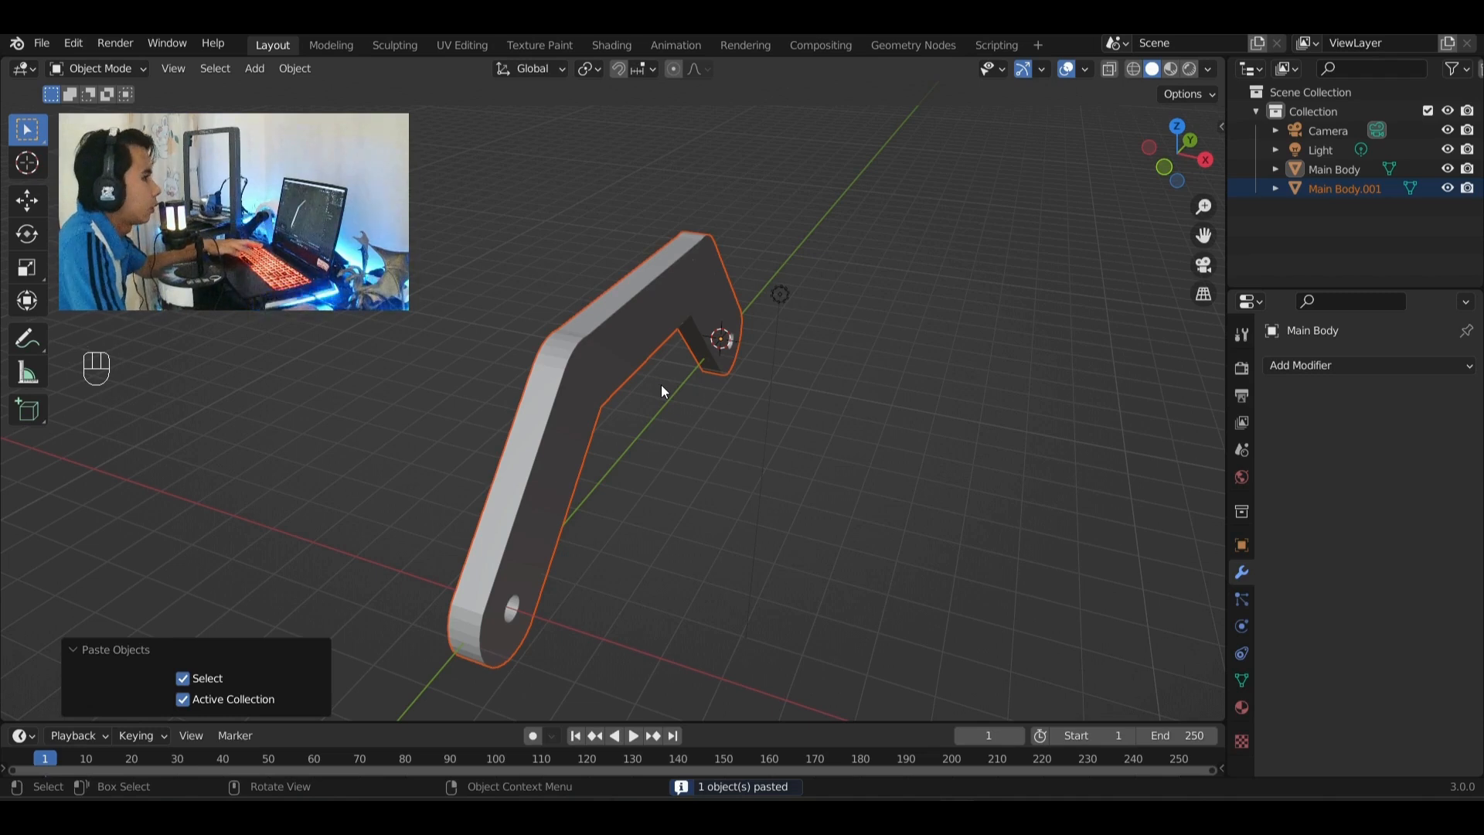
{"action": "key", "text": "g"}
{"action": "key", "text": "x"}
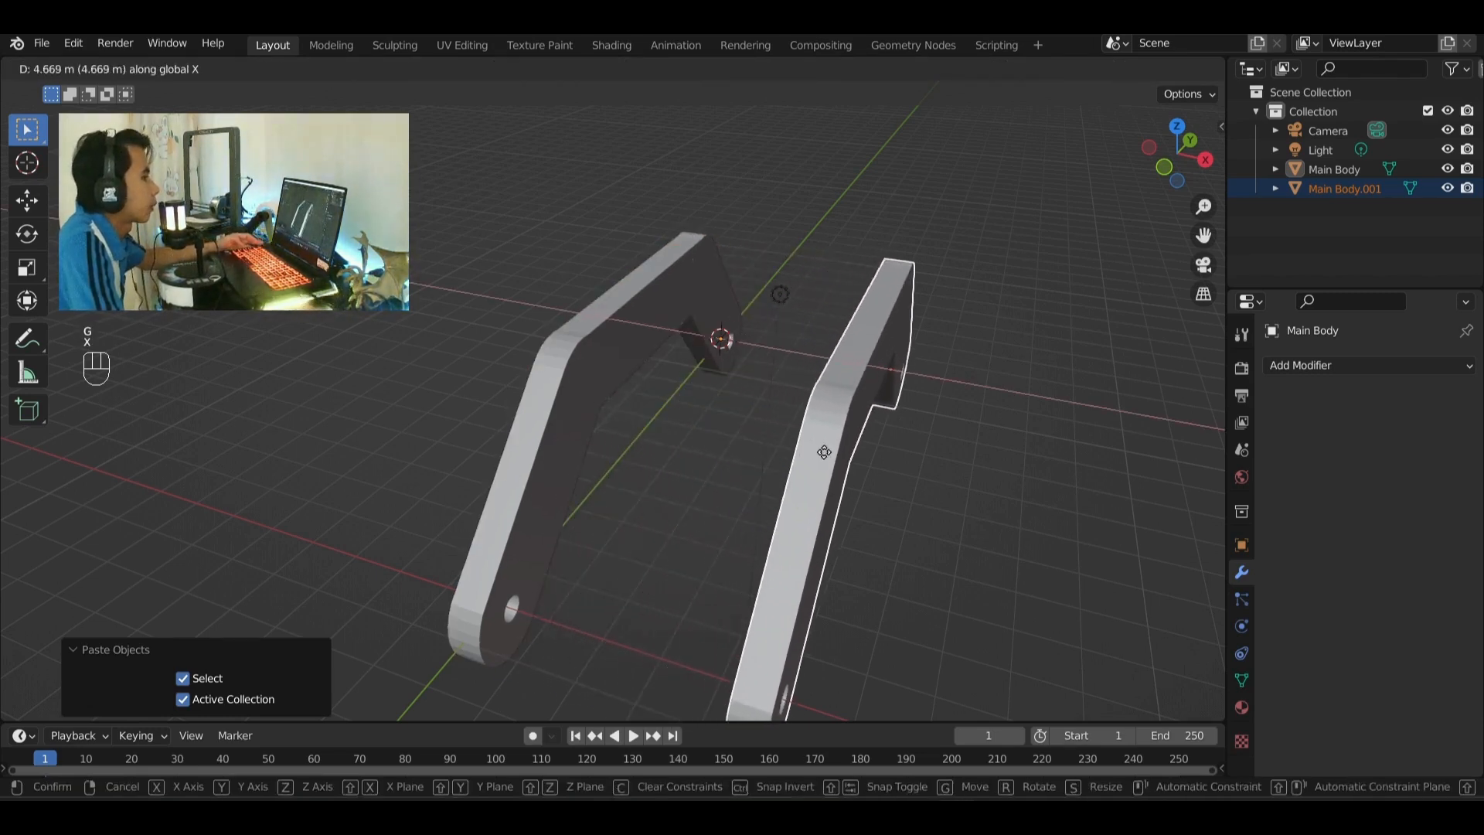
{"action": "left_click", "coordinate": [878, 459]}
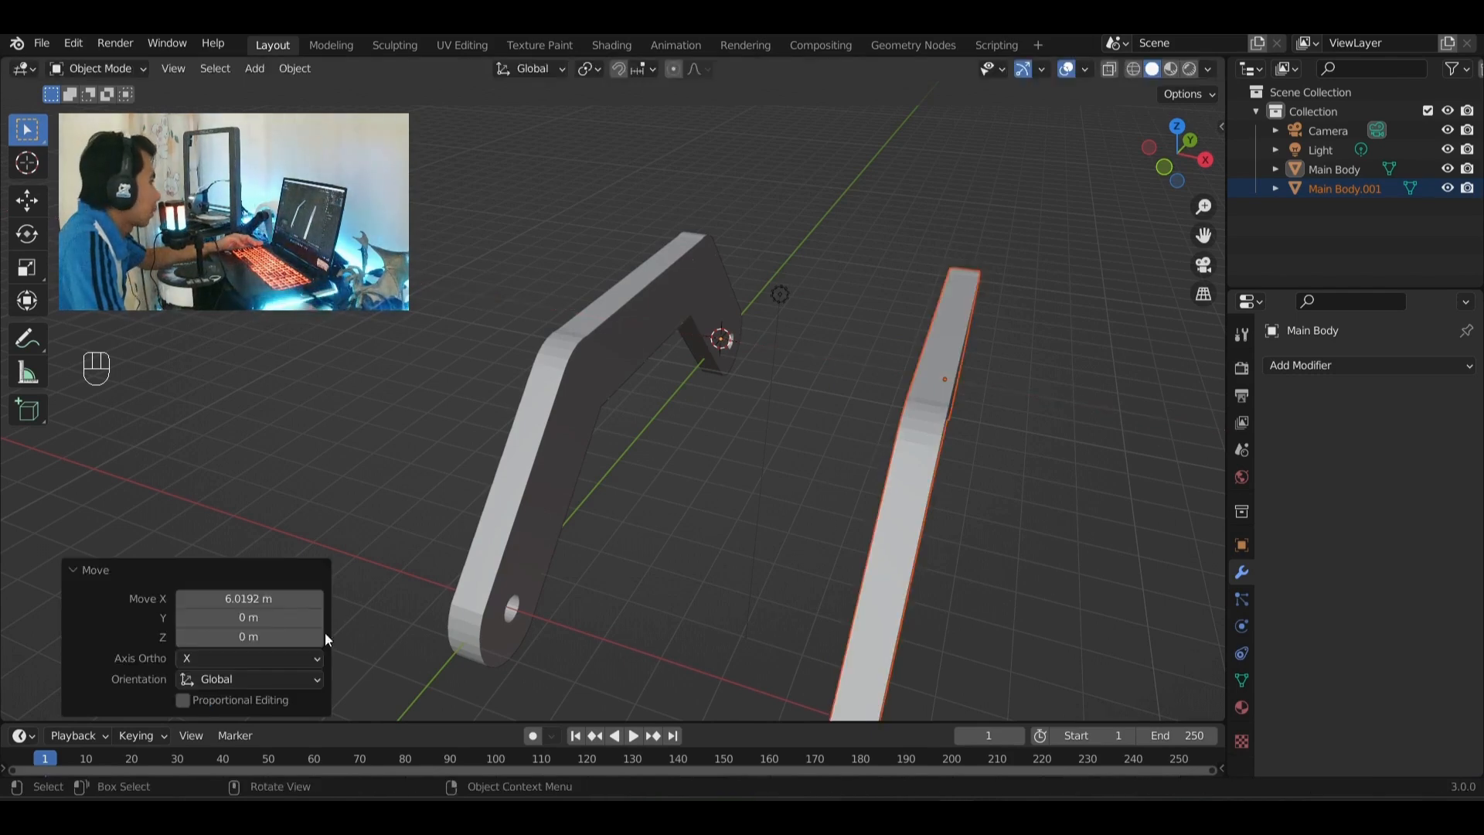
{"action": "left_click", "coordinate": [270, 600]}
{"action": "key", "text": "Return"}
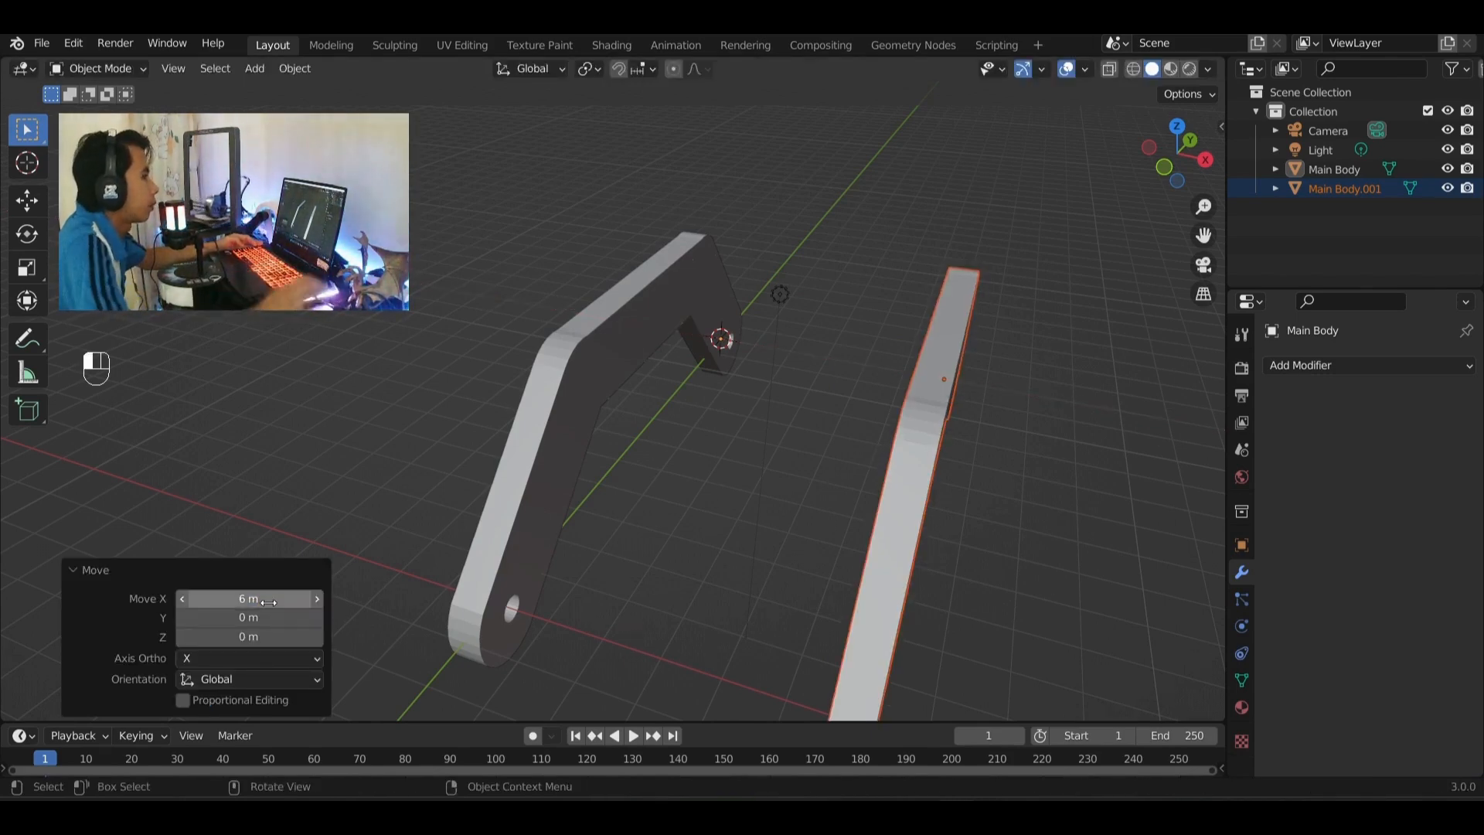
- Add a cube mesh at the 3D cursor in the far end of the original arch
{"action": "left_click", "coordinate": [805, 441]}
{"action": "scroll", "coordinate": [805, 440], "scroll_direction": "down", "scroll_amount": 5}
{"action": "middle_click_drag", "start_coordinate": [805, 441], "coordinate": [855, 477]}
{"action": "scroll", "coordinate": [844, 468], "scroll_direction": "up", "scroll_amount": 5}
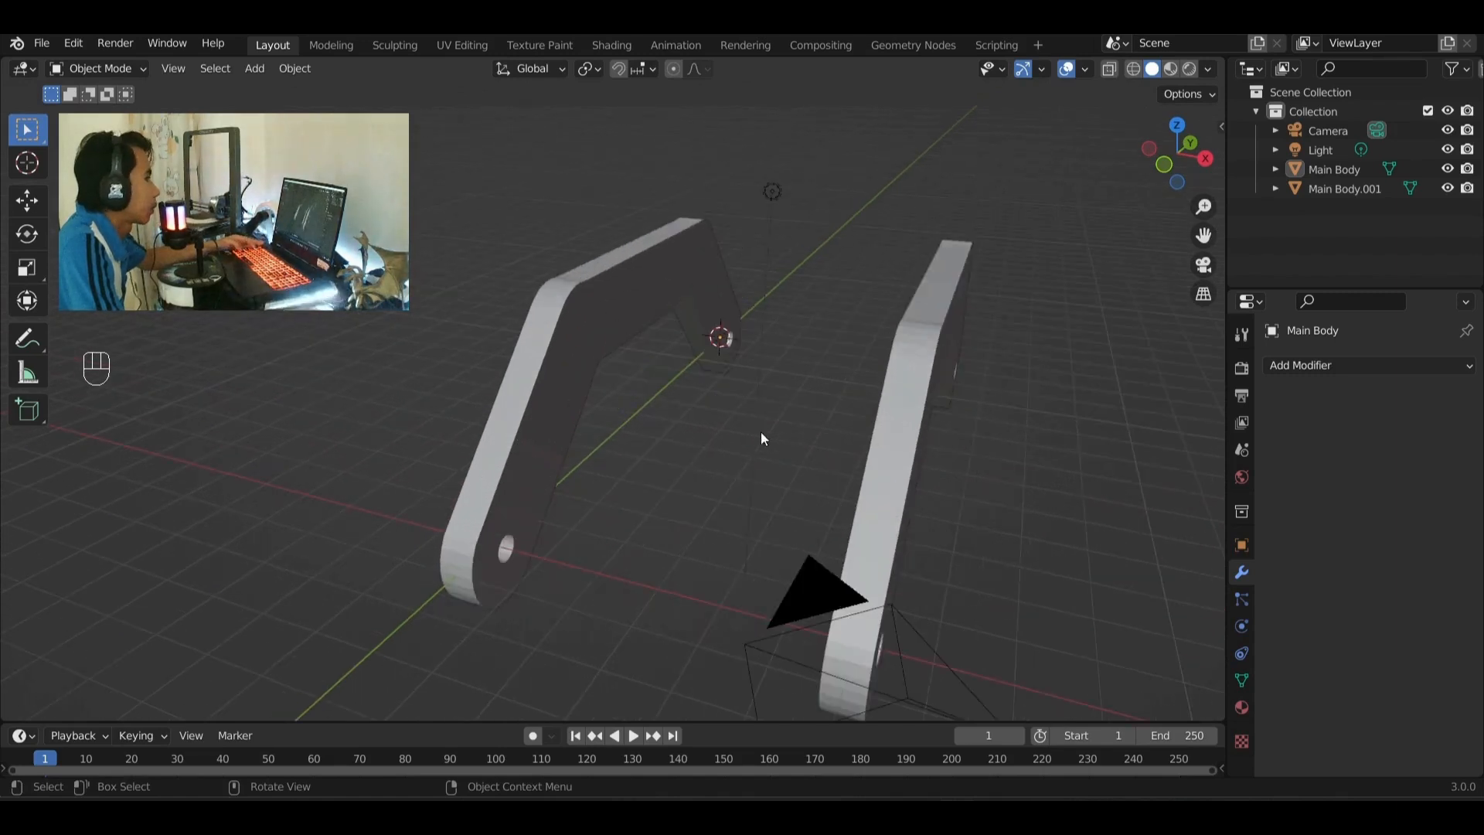
{"action": "middle_click_drag", "start_coordinate": [766, 420], "coordinate": [738, 420], "text": "shift"}
{"action": "middle_click_drag", "start_coordinate": [625, 421], "coordinate": [629, 510], "text": "shift"}
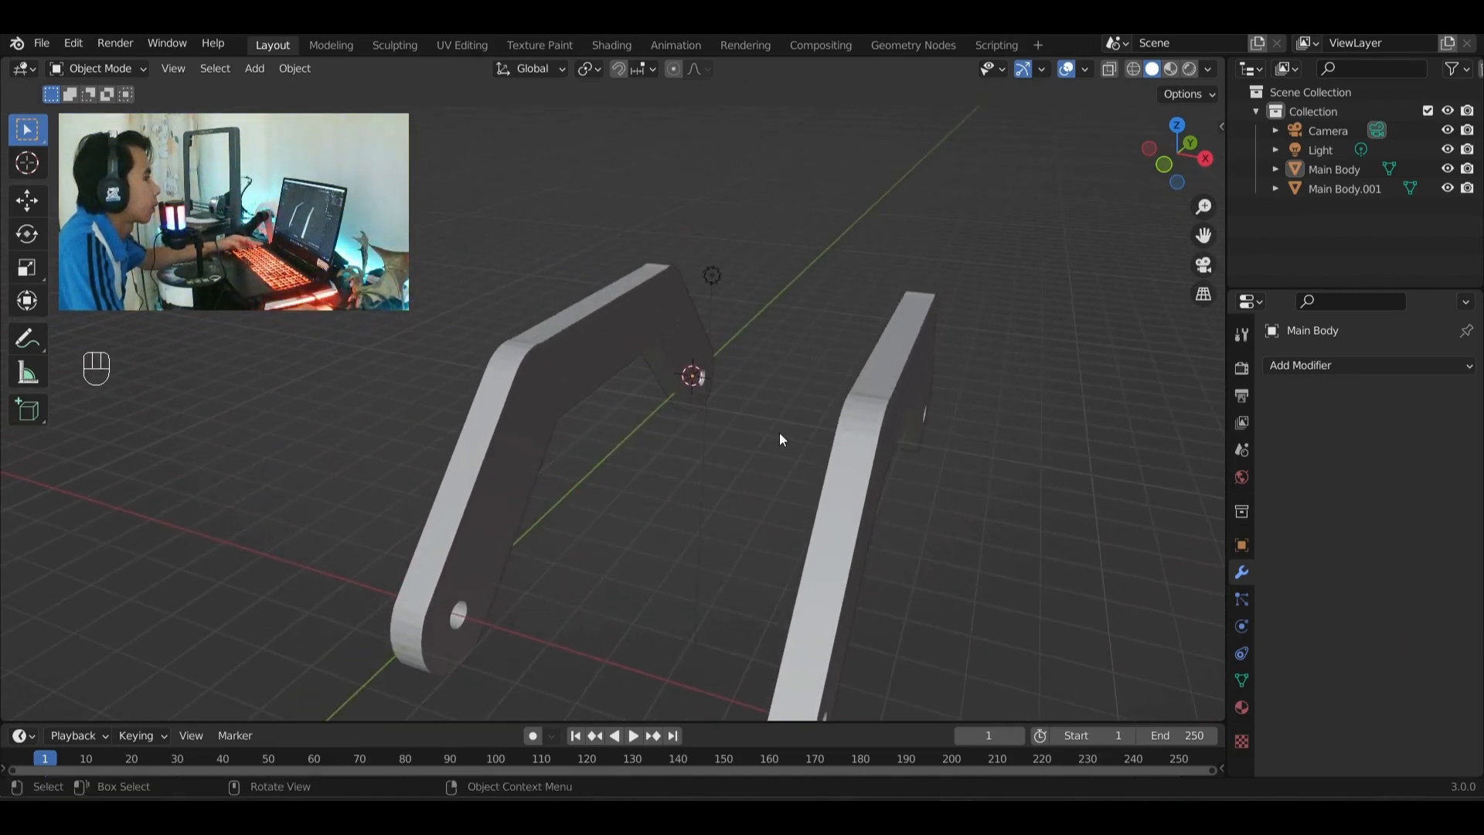
{"action": "middle_click_drag", "start_coordinate": [595, 360], "coordinate": [660, 419]}
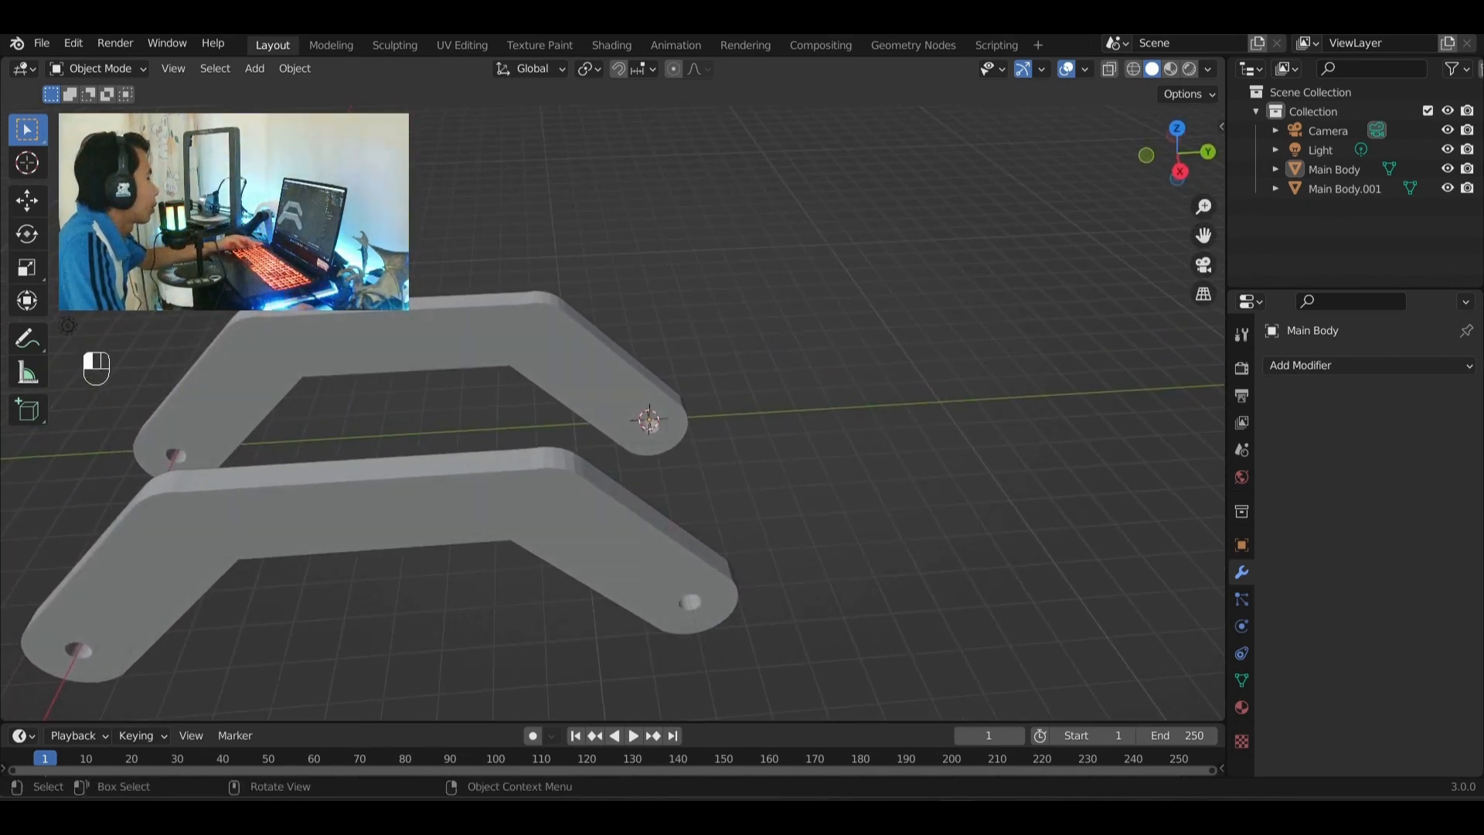
{"action": "key", "text": "shift+a"}
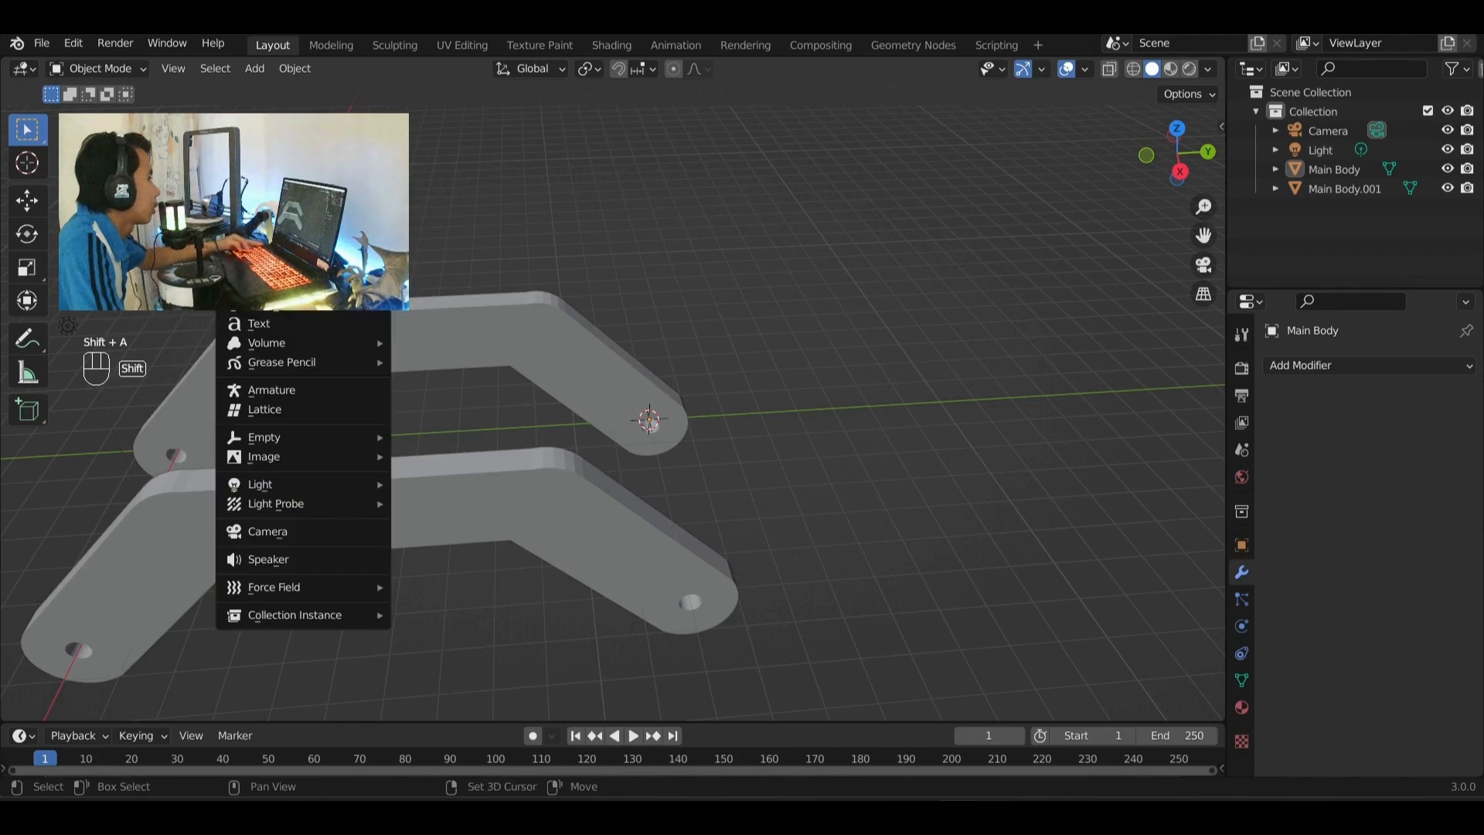
{"action": "mouse_move", "coordinate": [259, 321]}
{"action": "left_click", "coordinate": [447, 268]}
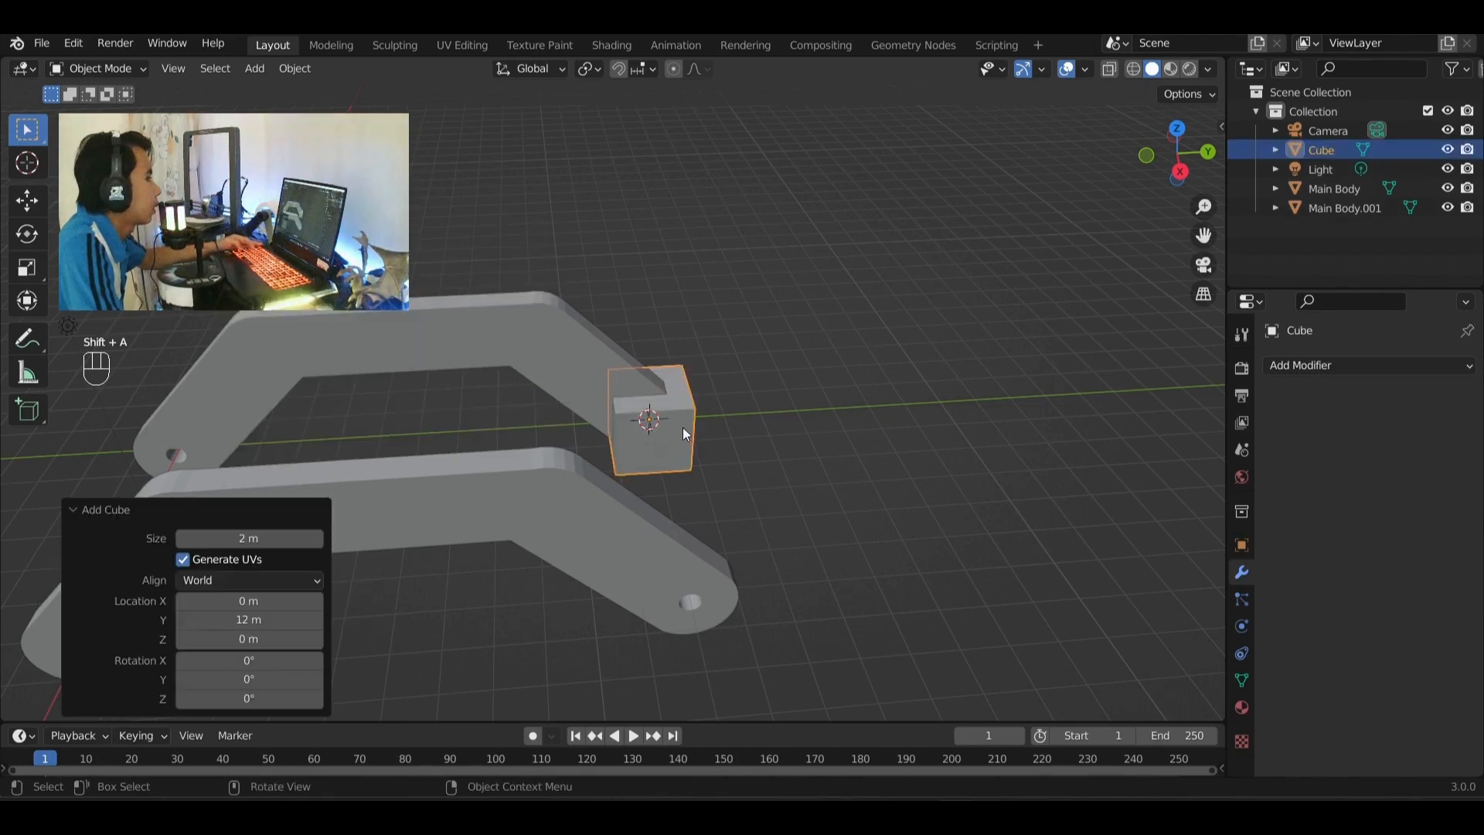
- Scale the cube into a flat slab, by about 4.9 in Y, 4.0 in X and 0.35 in Z
{"action": "left_click", "coordinate": [27, 267]}
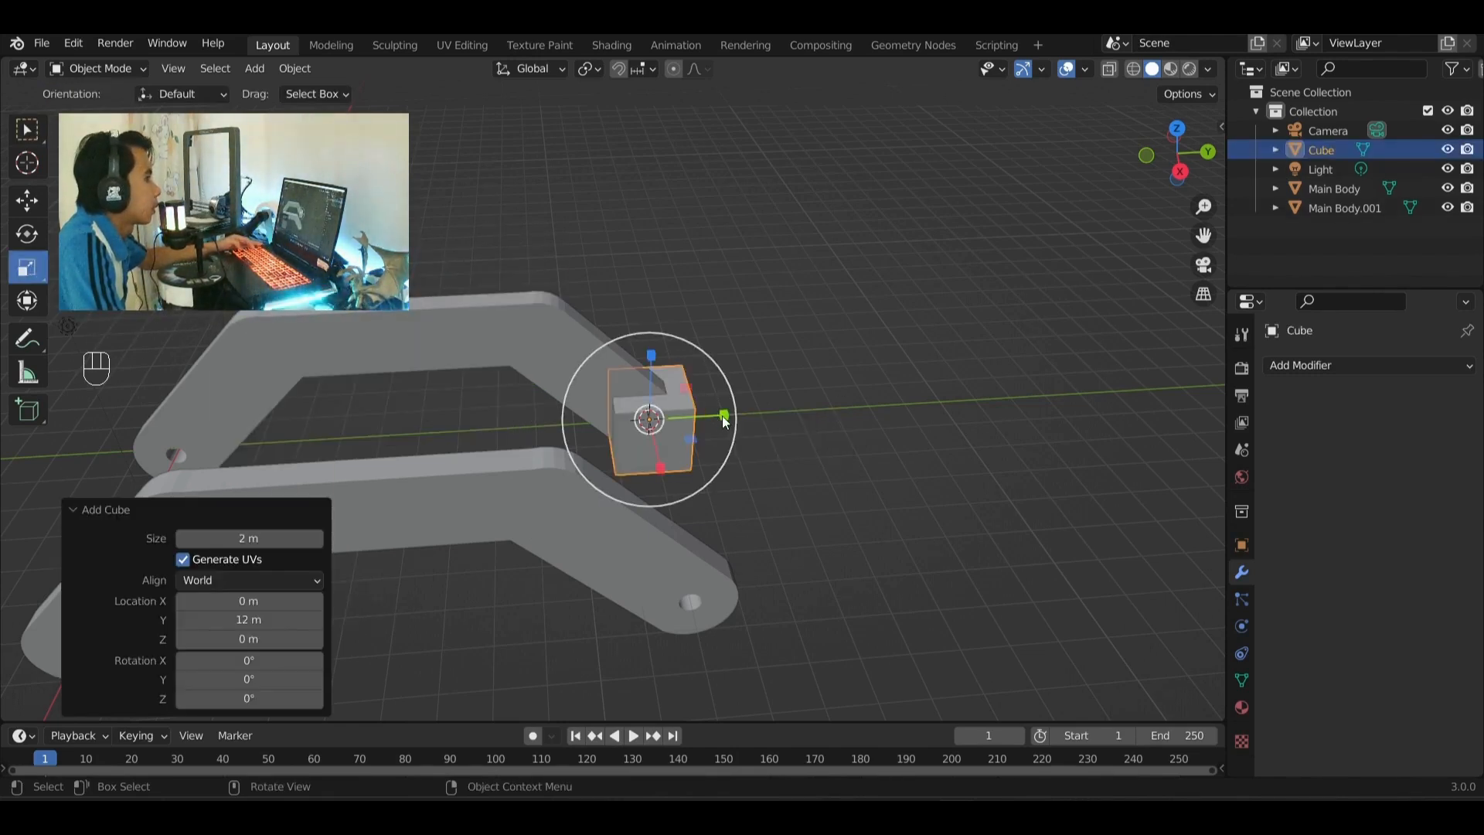
{"action": "left_click_drag", "start_coordinate": [723, 416], "coordinate": [1020, 406]}
{"action": "middle_click_drag", "start_coordinate": [759, 441], "coordinate": [833, 443]}
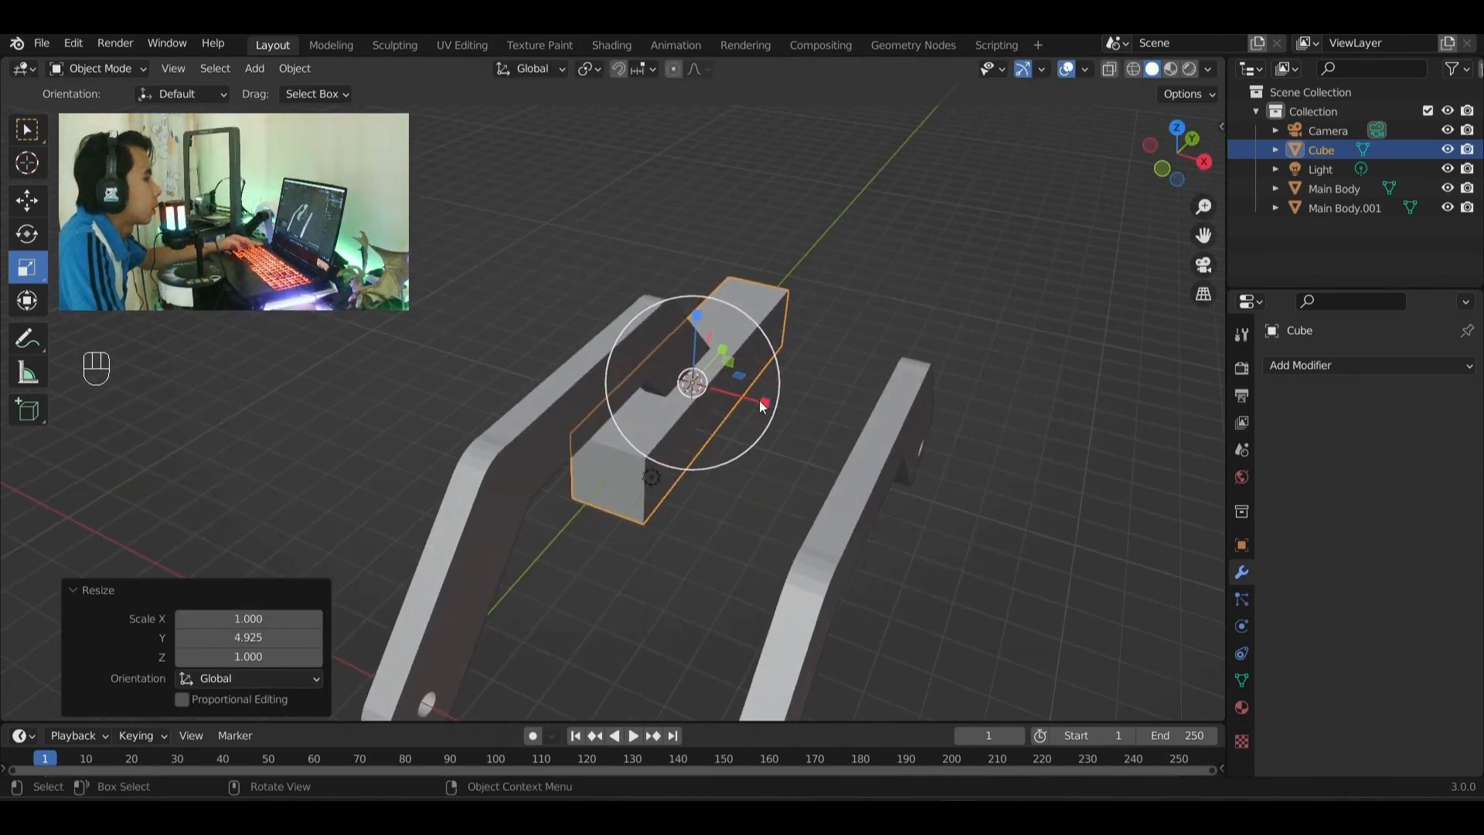
{"action": "left_click_drag", "start_coordinate": [759, 400], "coordinate": [950, 456]}
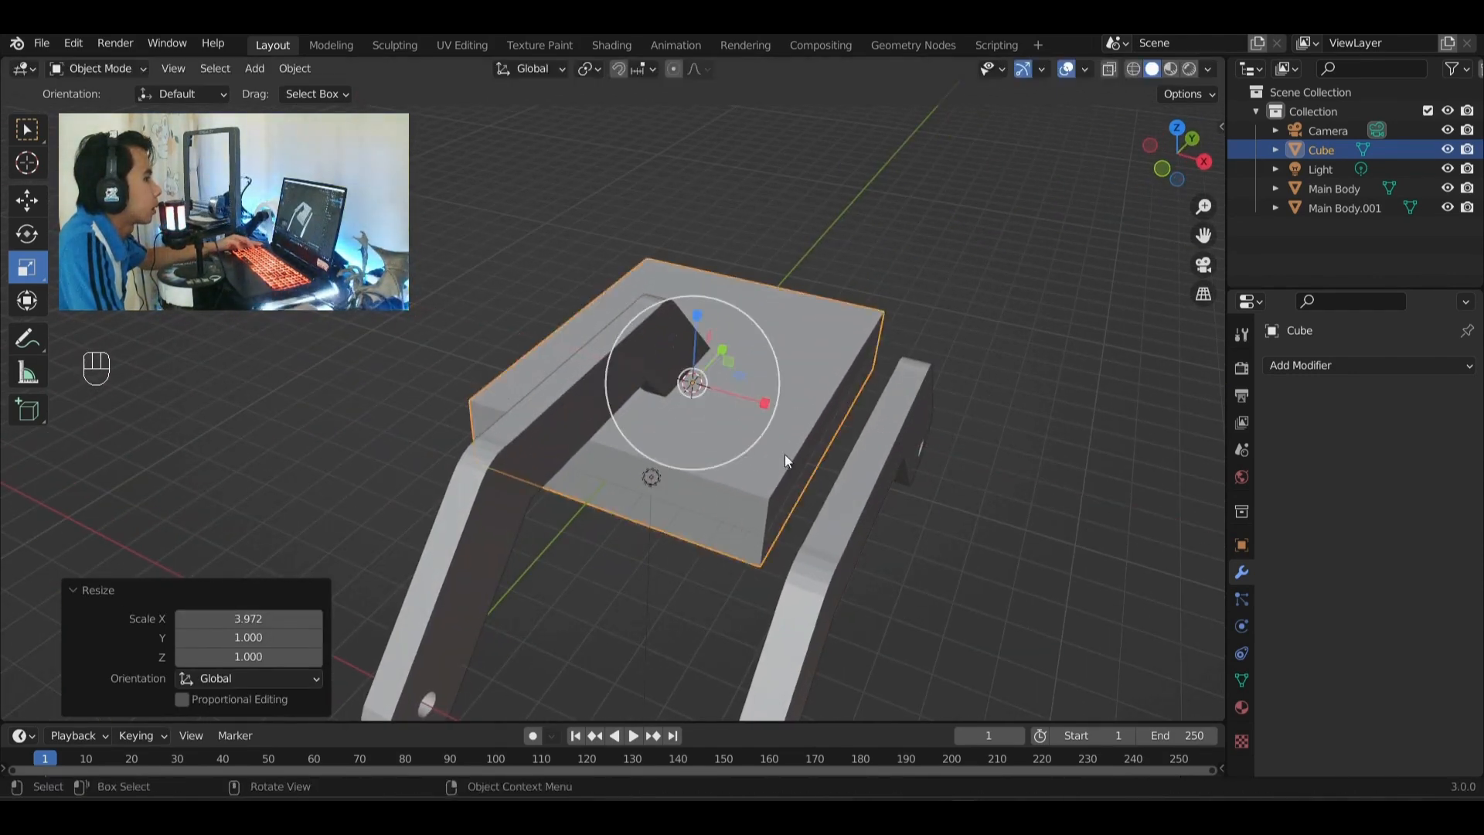
{"action": "middle_click_drag", "start_coordinate": [785, 453], "coordinate": [697, 419]}
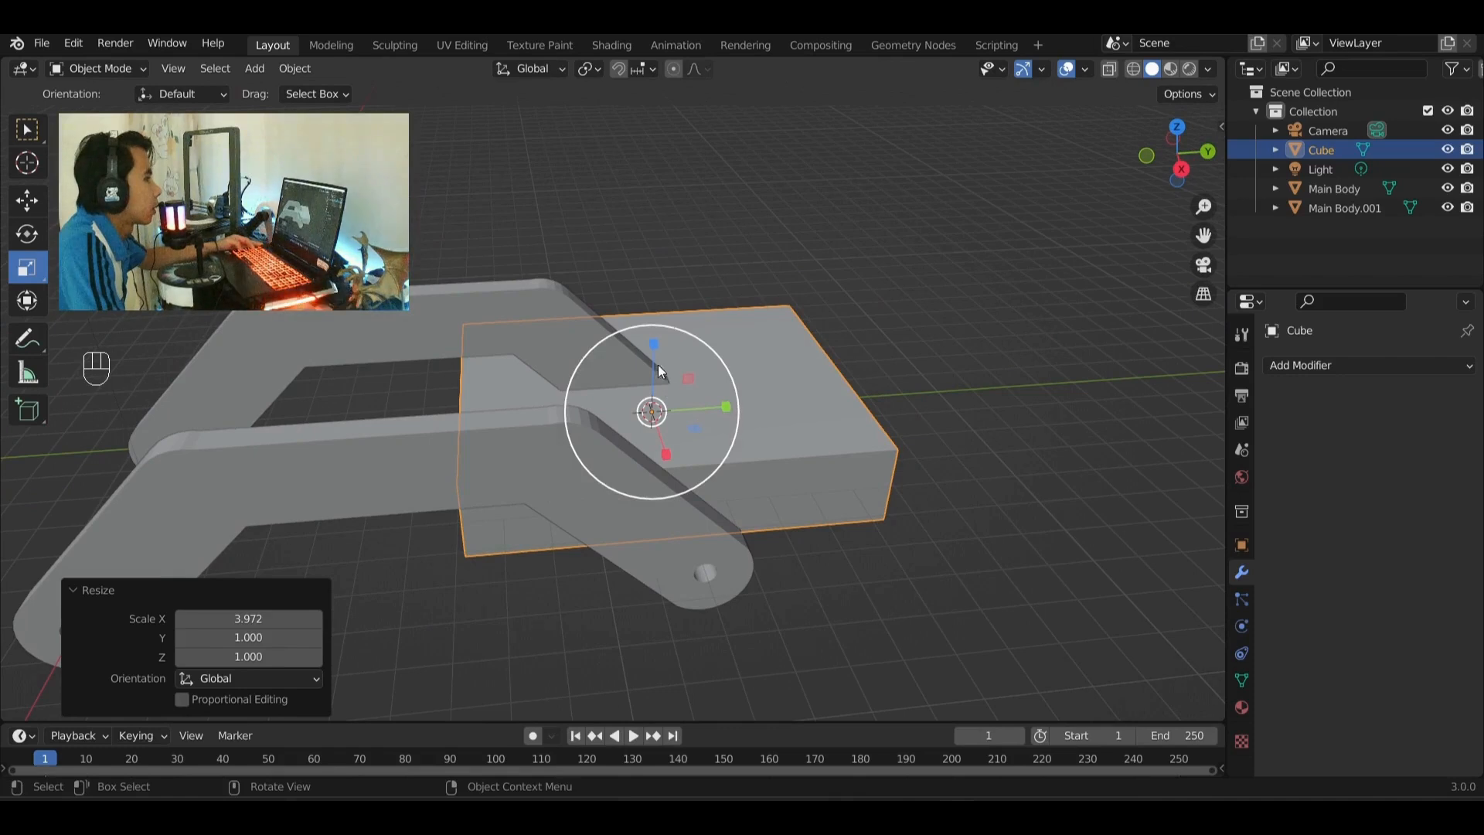
{"action": "left_click_drag", "start_coordinate": [654, 347], "coordinate": [655, 391]}
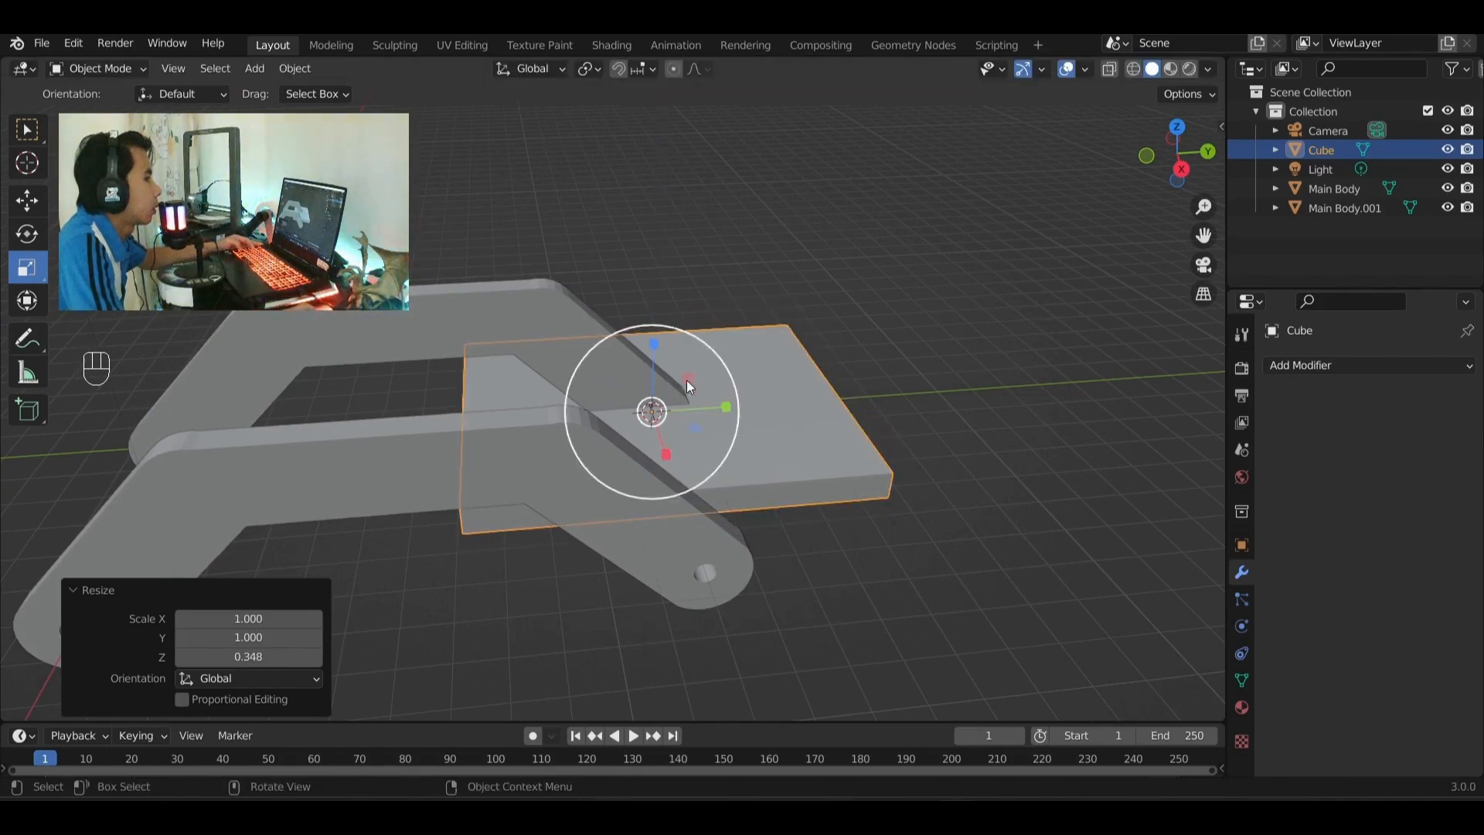
- In side view, move the slab about -4.25 m in Y and 3.3 m in Z onto the arch's horizontal bar
{"action": "left_click", "coordinate": [1184, 173]}
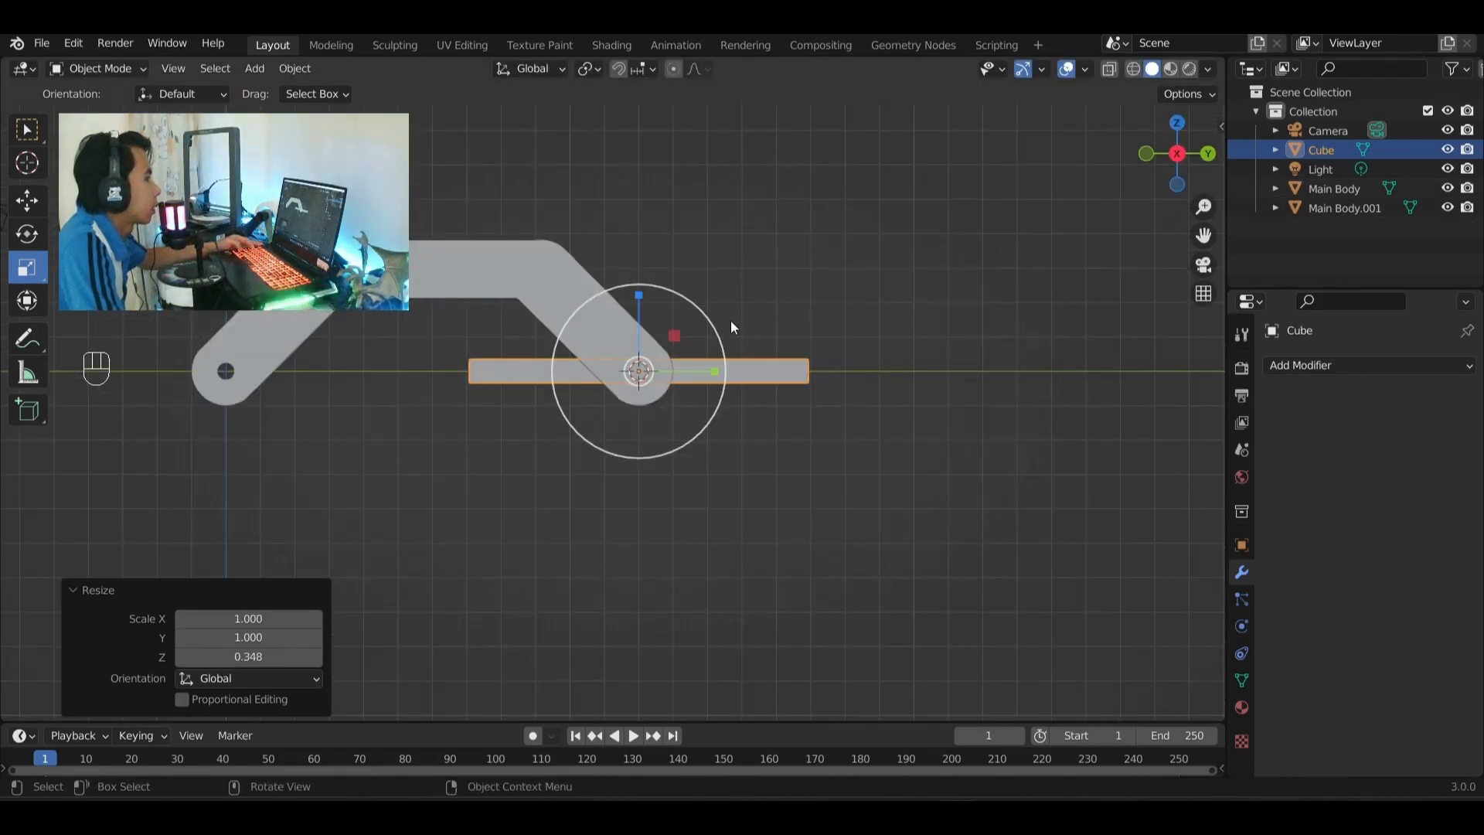
{"action": "key", "text": "shift+space"}
{"action": "key", "text": "g"}
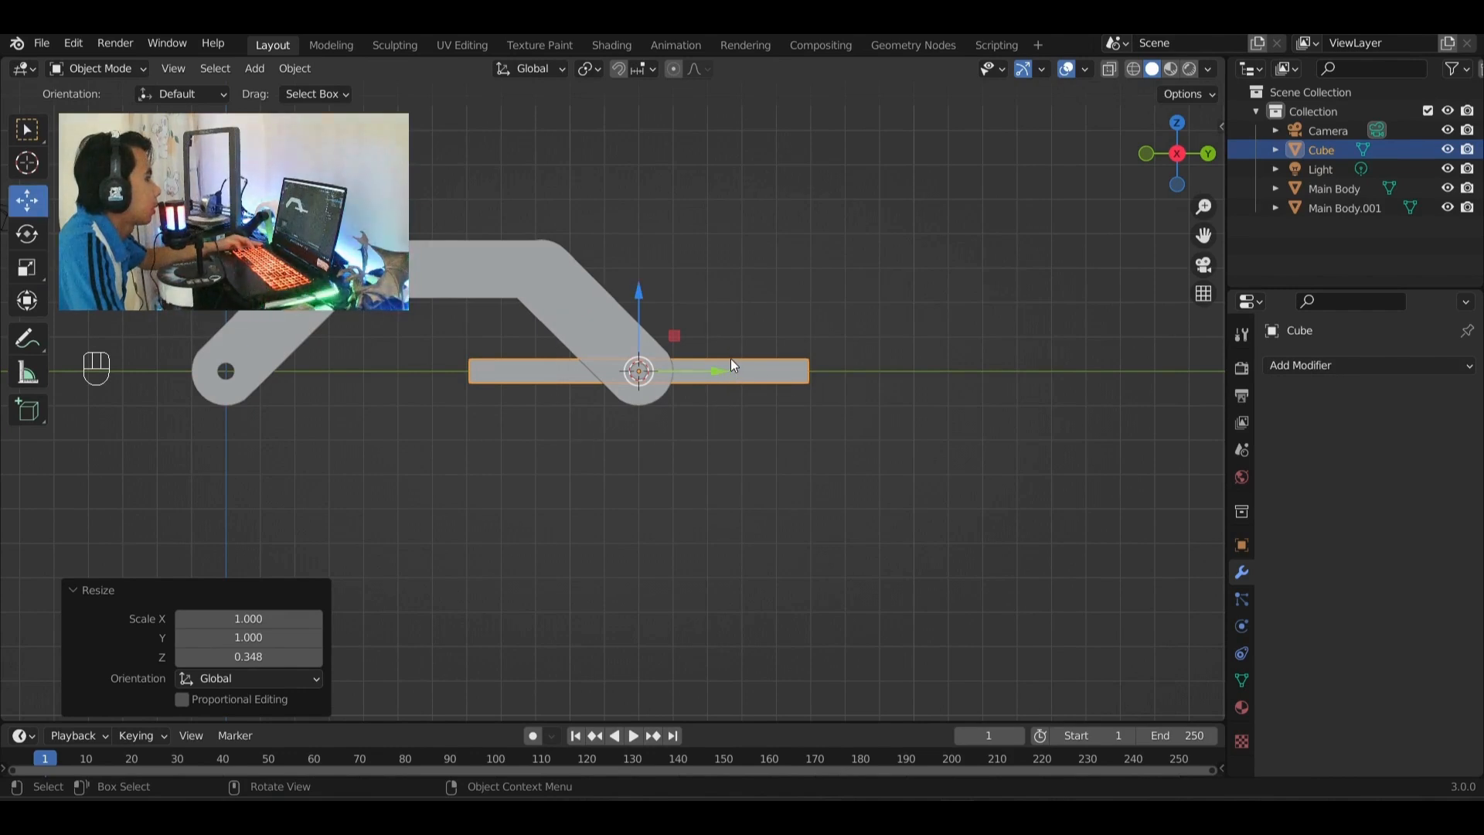
{"action": "key", "text": "g"}
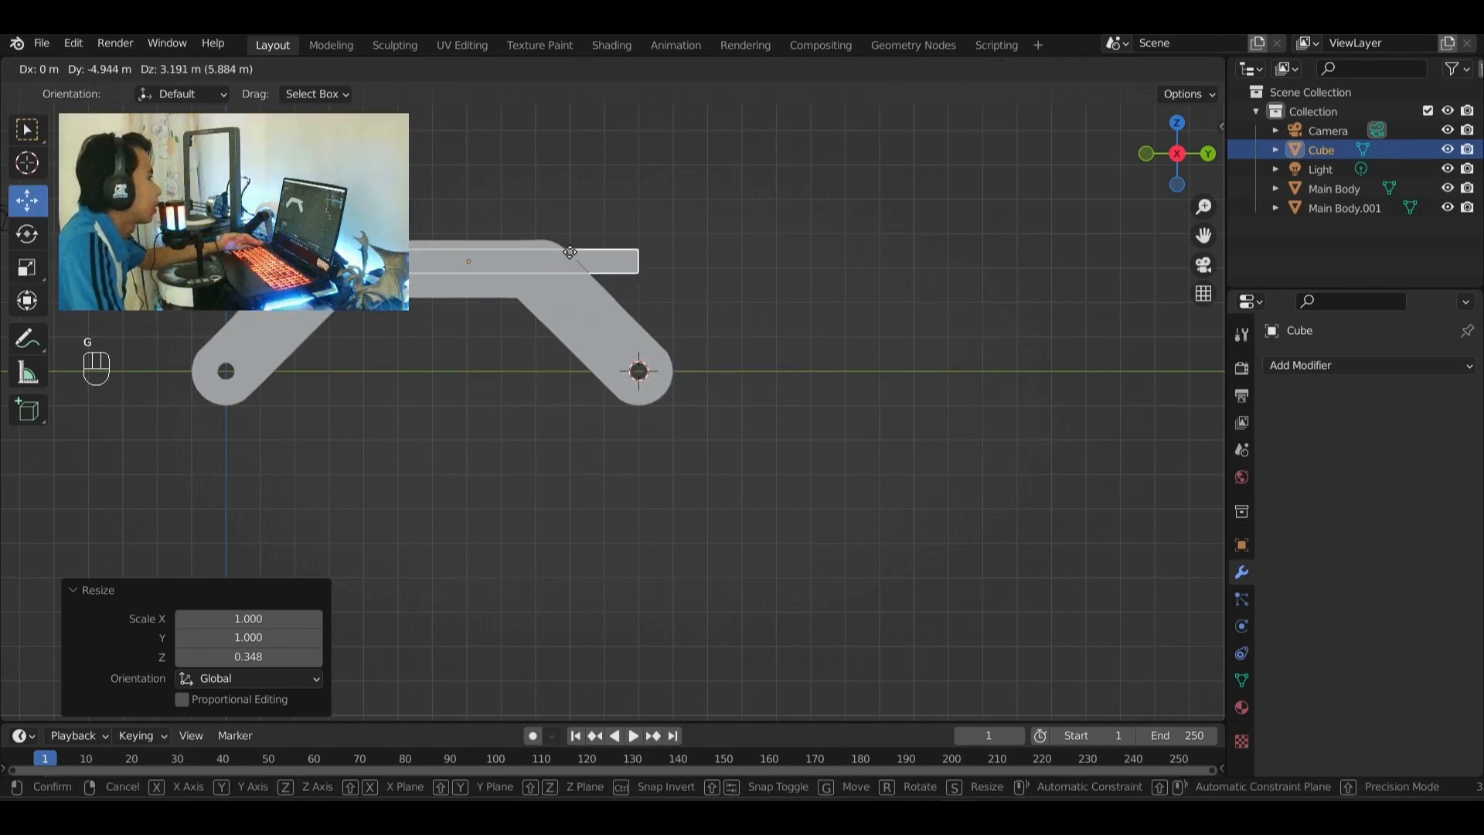
{"action": "left_click", "coordinate": [591, 249]}
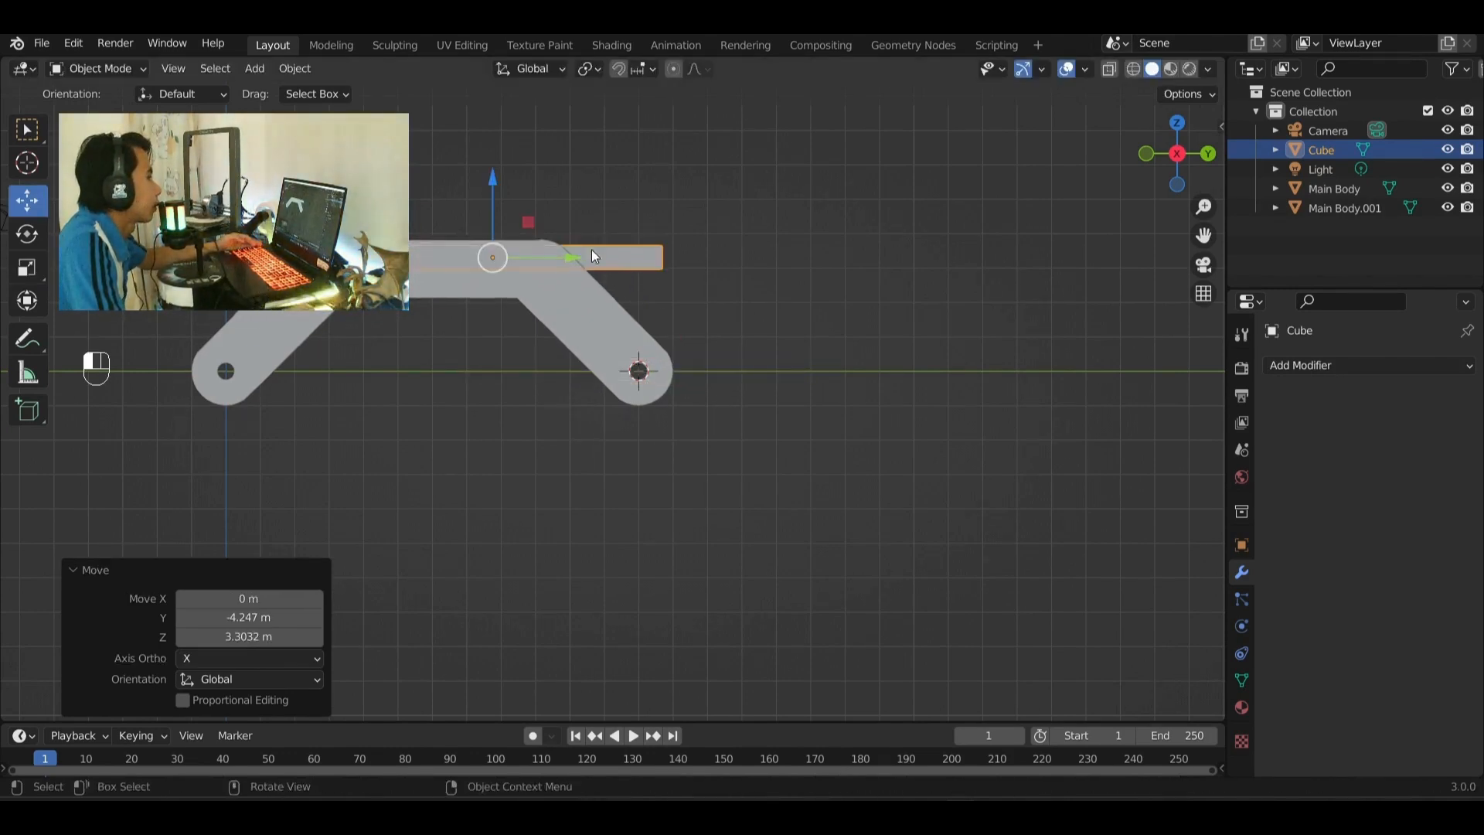
- Set the snap target to Edge and enable snapping
{"action": "middle_click_drag", "start_coordinate": [591, 248], "coordinate": [586, 355]}
{"action": "scroll", "coordinate": [452, 387], "scroll_direction": "up", "scroll_amount": 4}
{"action": "scroll", "coordinate": [432, 402], "scroll_direction": "down", "scroll_amount": 3}
{"action": "scroll", "coordinate": [584, 247], "scroll_direction": "up", "scroll_amount": 5}
{"action": "left_click", "coordinate": [653, 70]}
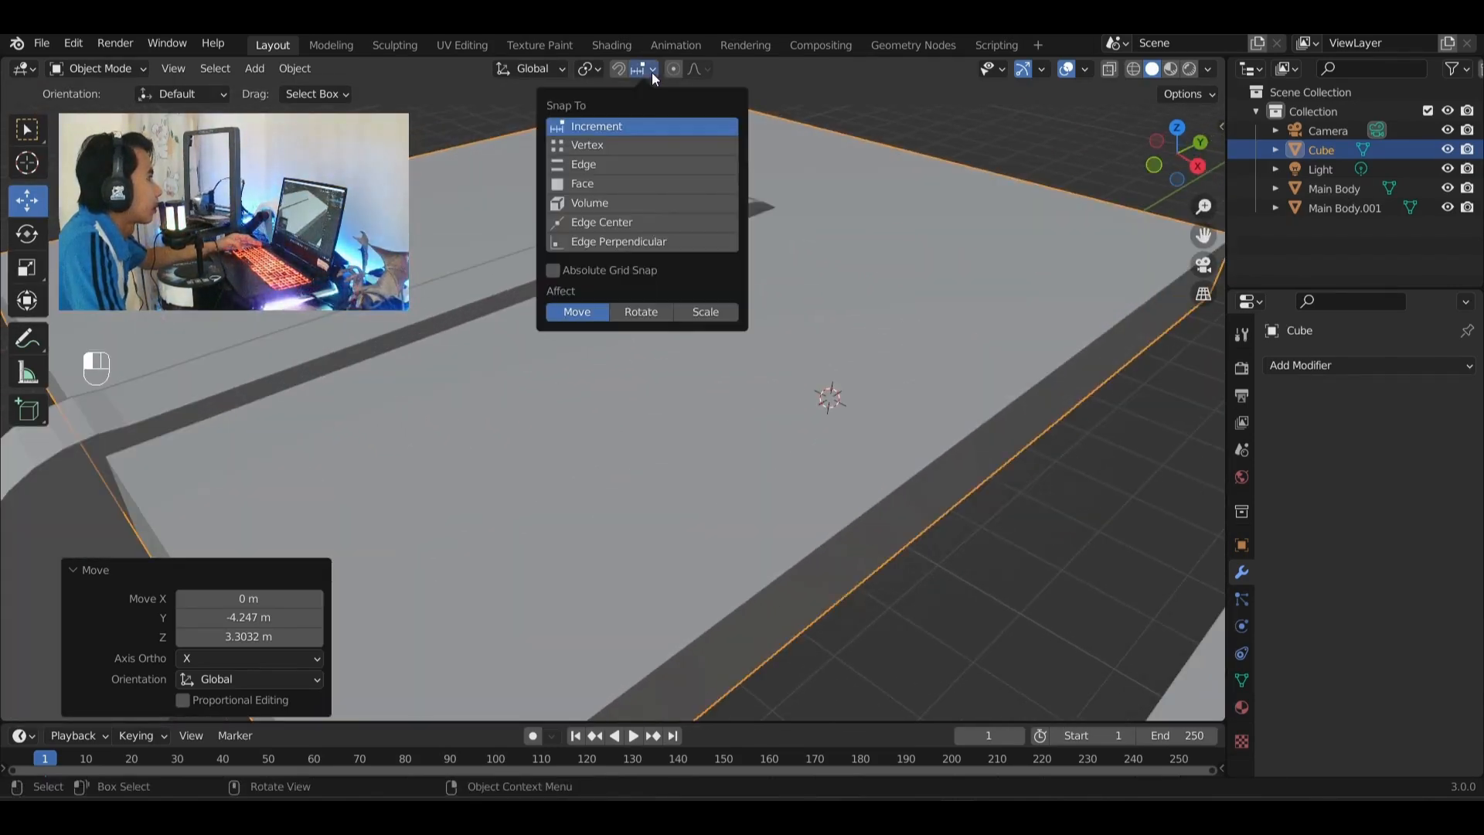
{"action": "left_click", "coordinate": [586, 115]}
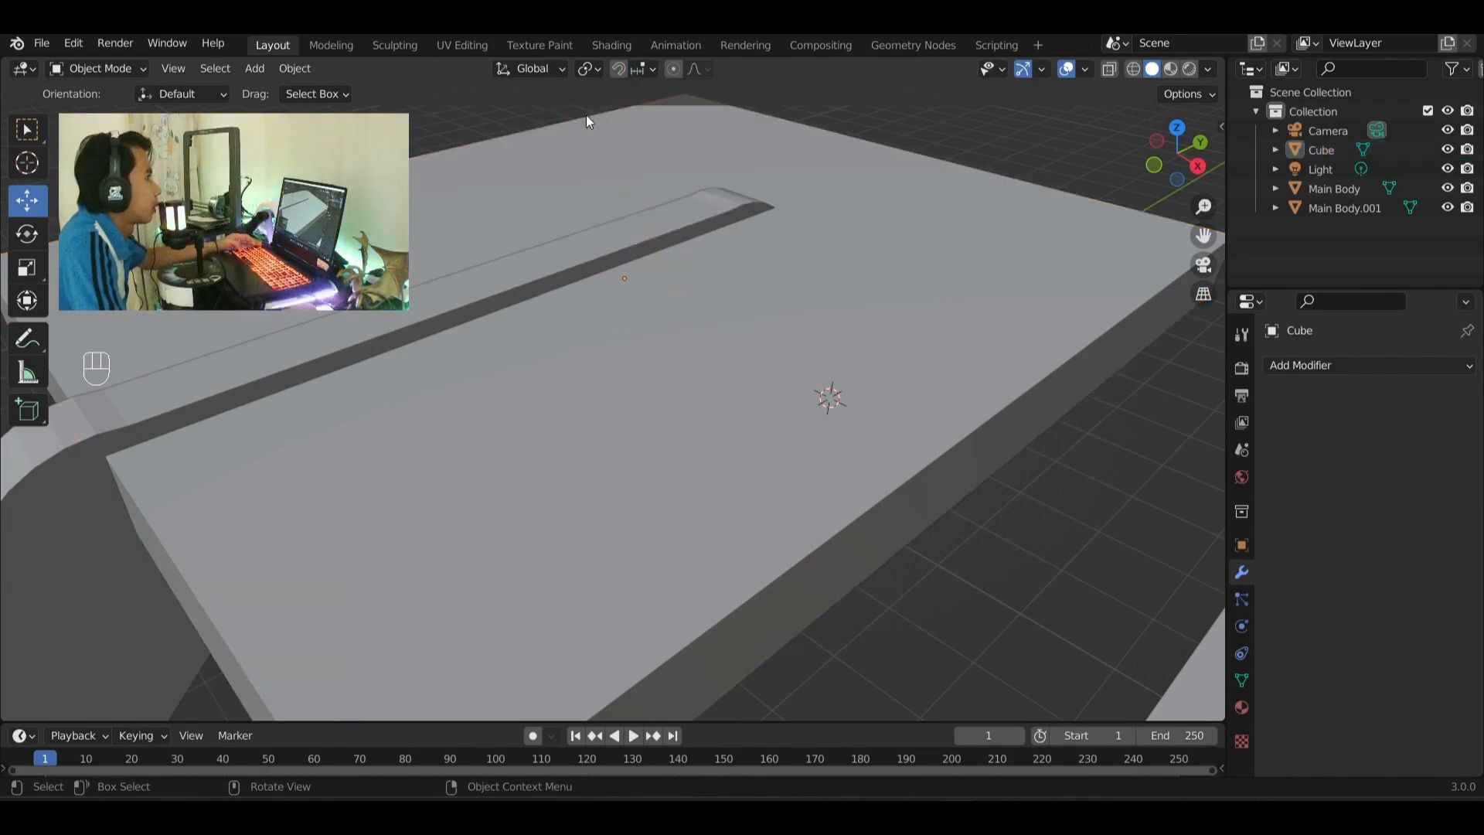
{"action": "left_click", "coordinate": [653, 70]}
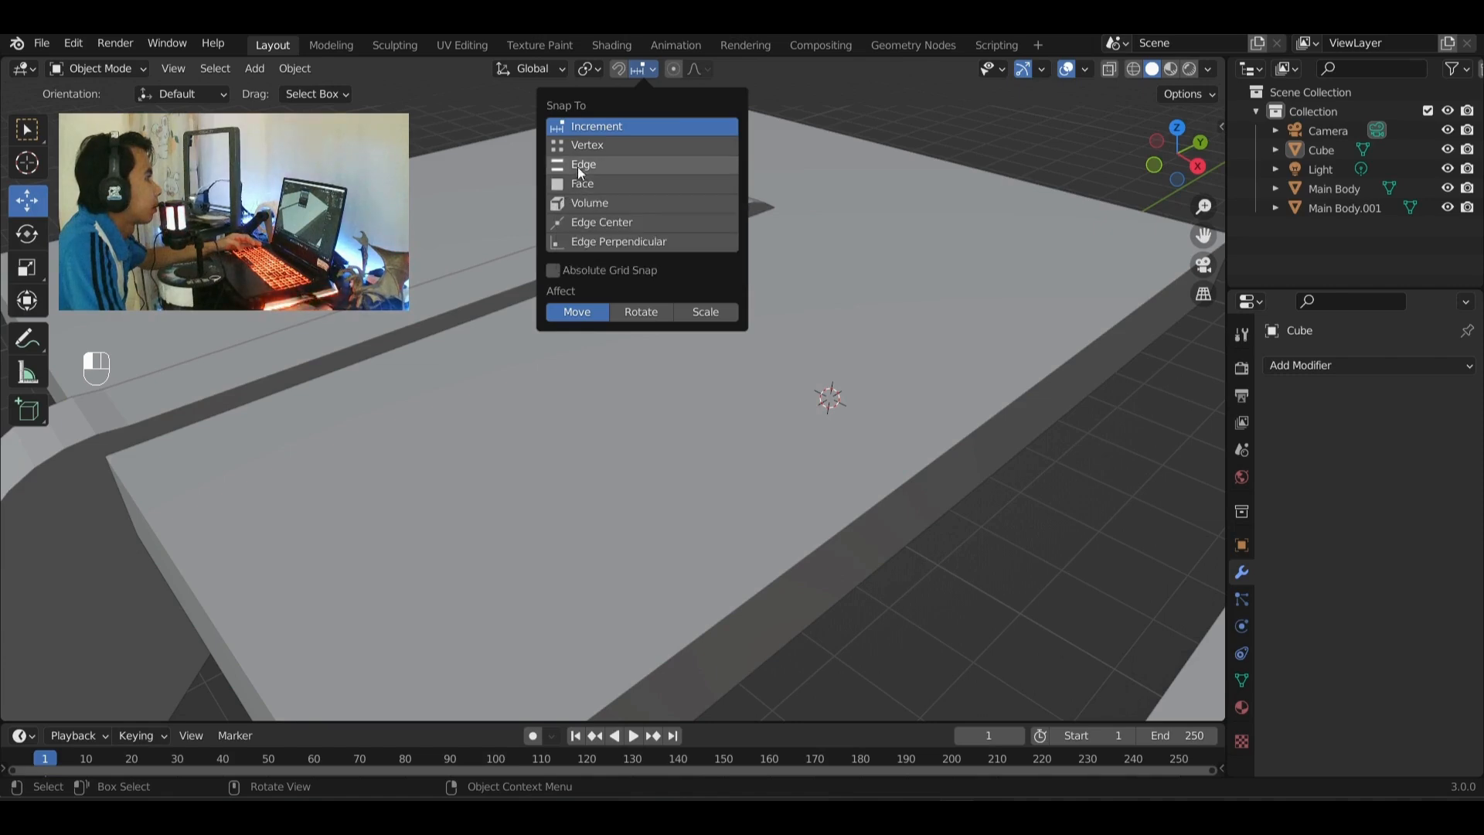
{"action": "left_click", "coordinate": [581, 164]}
{"action": "left_click", "coordinate": [618, 70]}
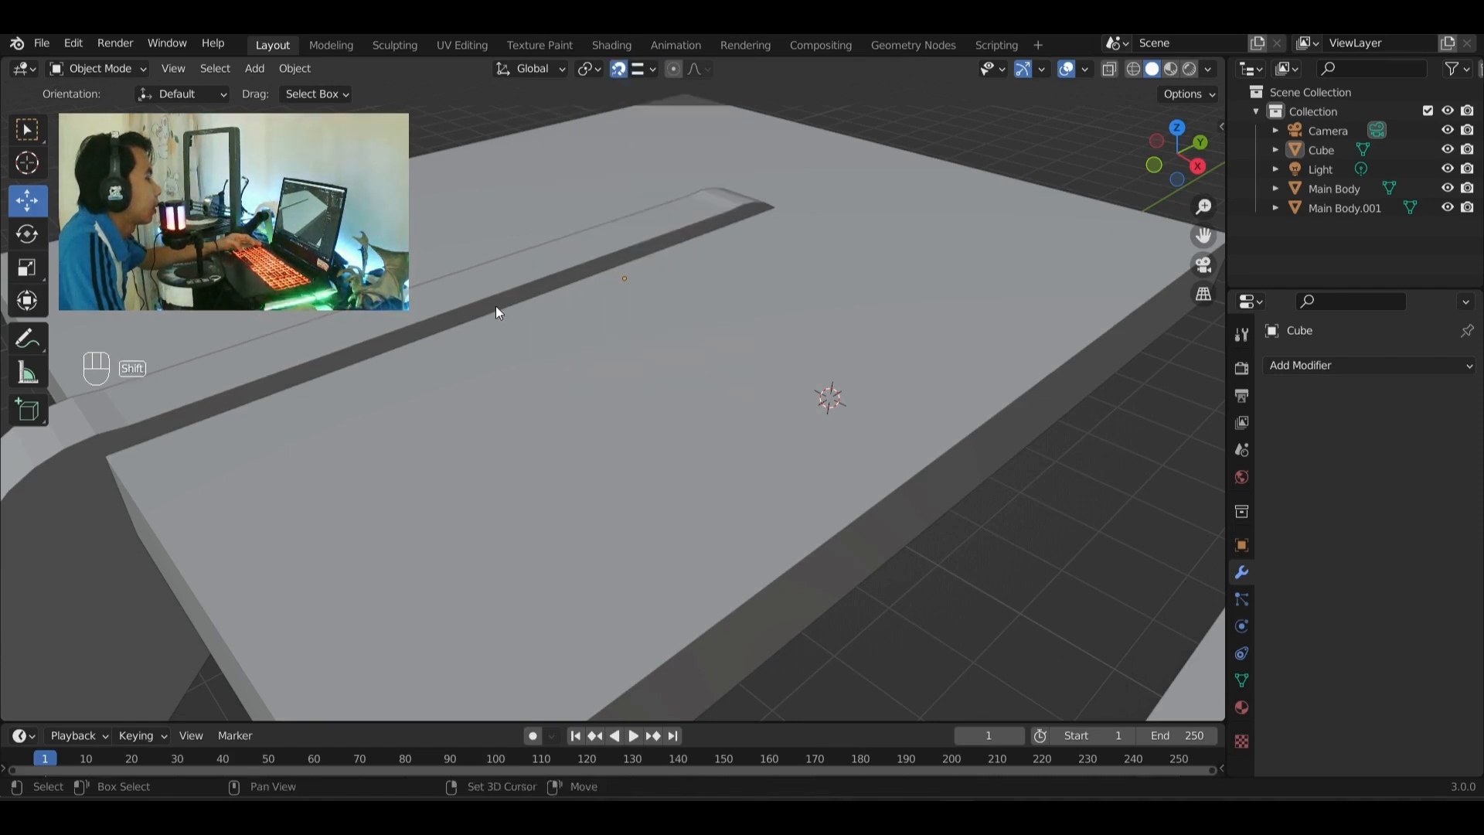
- Move the slab about 4.27 m along X with edge snapping, until its side meets the inner face of the original arch
{"action": "middle_click_drag", "start_coordinate": [495, 306], "coordinate": [676, 289]}
{"action": "left_click", "coordinate": [753, 414]}
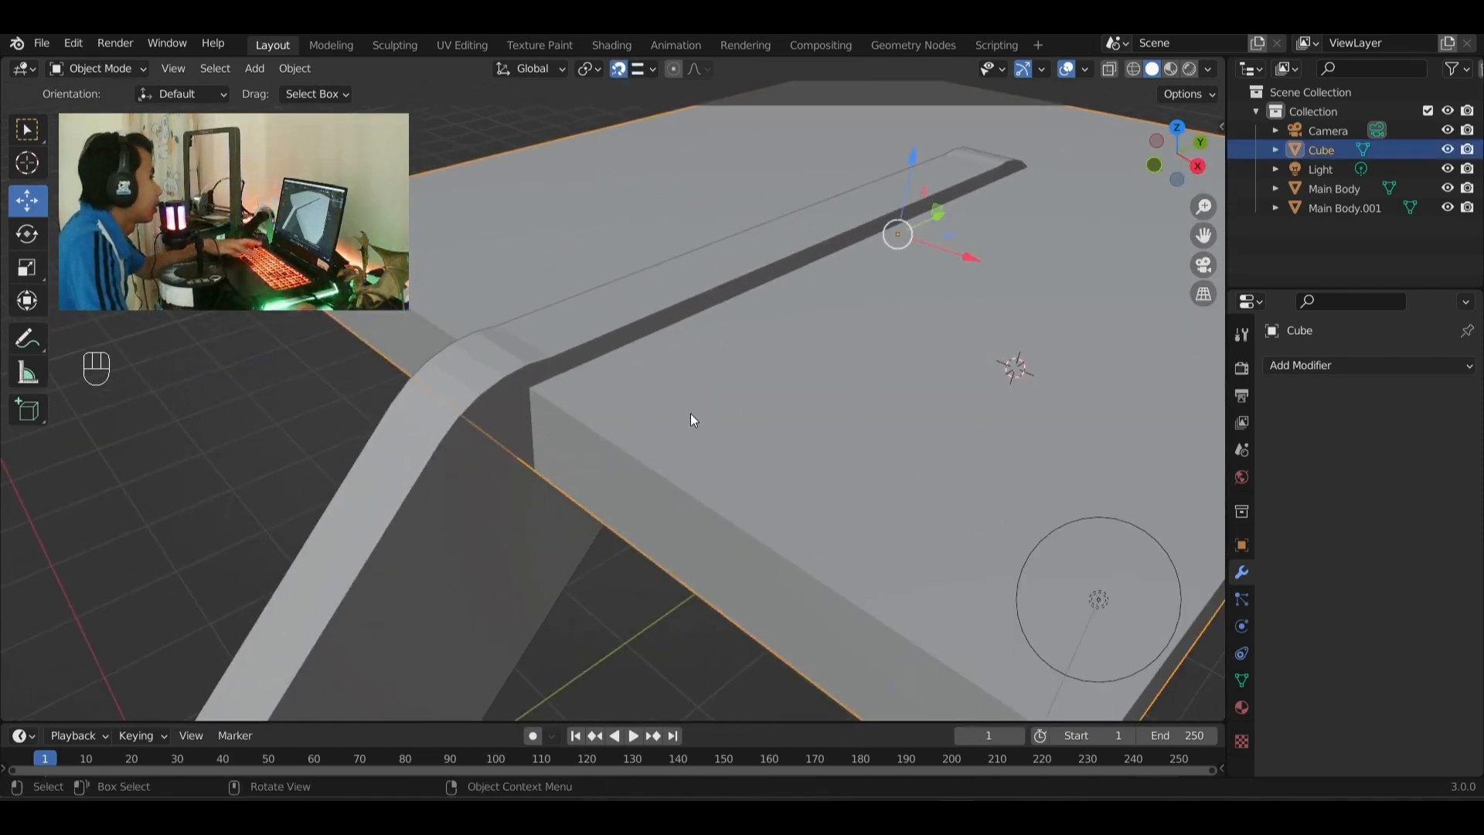
{"action": "key", "text": "g"}
{"action": "key", "text": "Escape"}
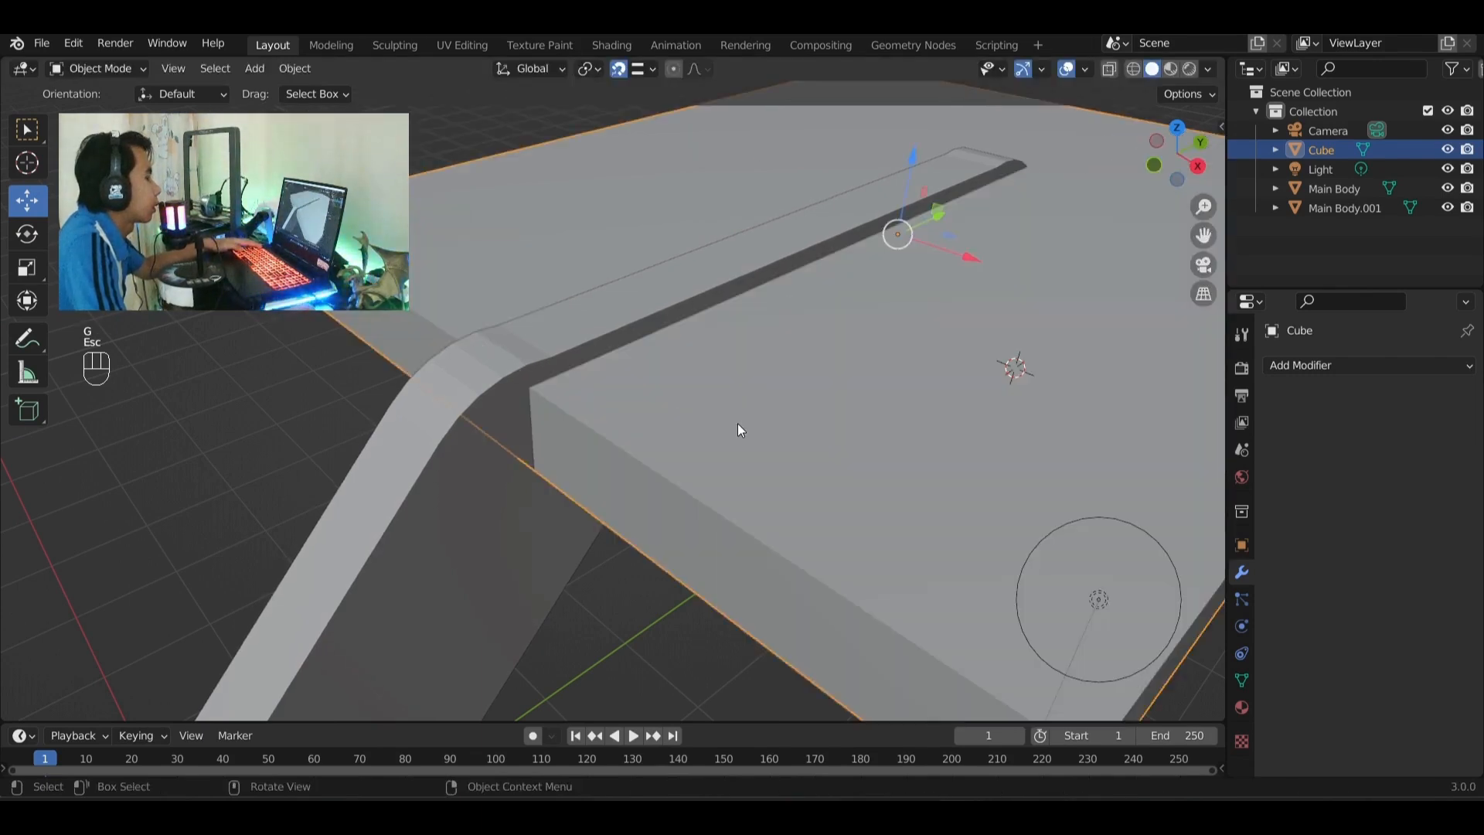
{"action": "key", "text": "g"}
{"action": "key", "text": "x"}
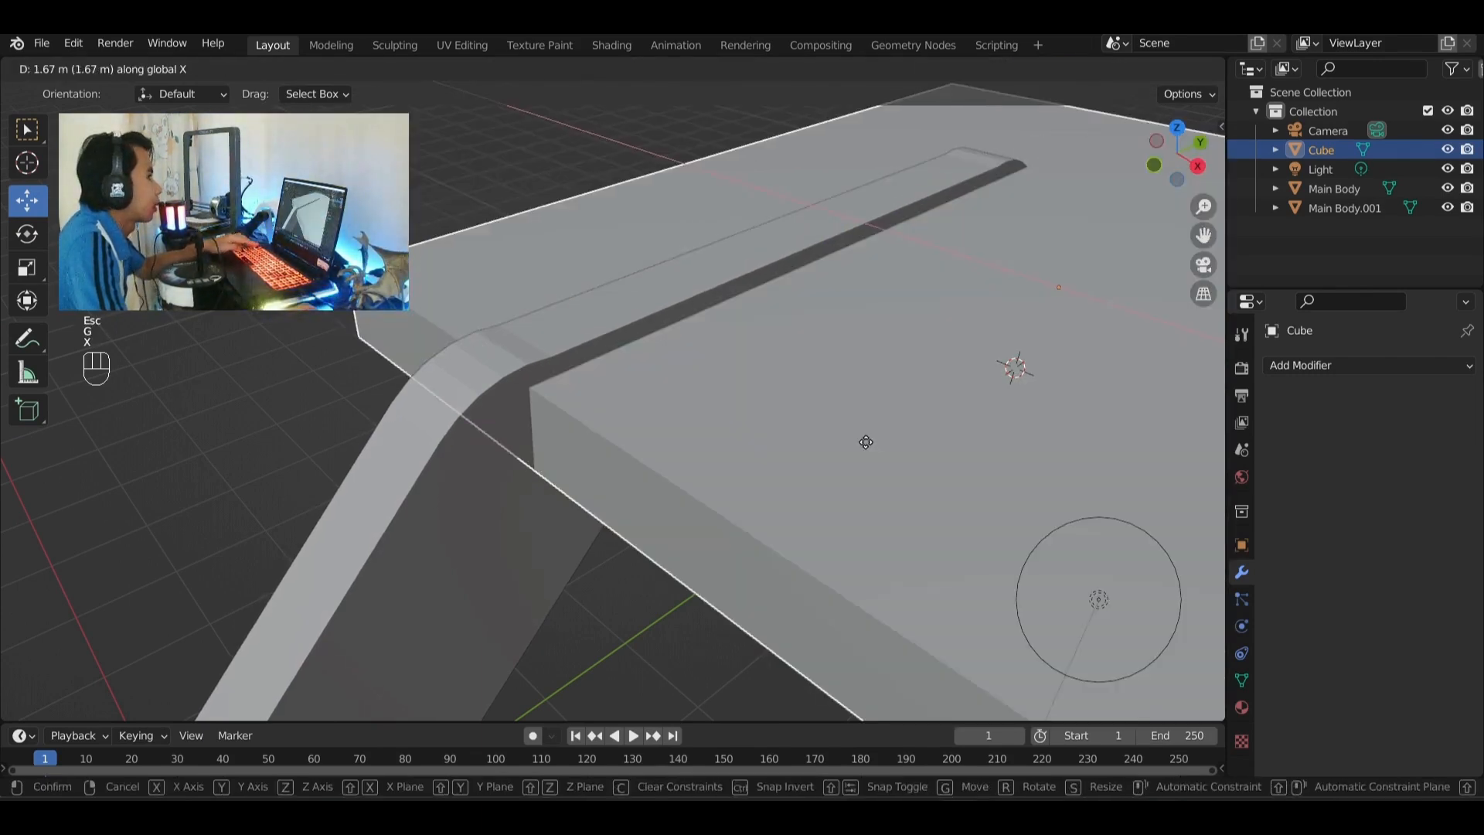
{"action": "left_click", "coordinate": [632, 516]}
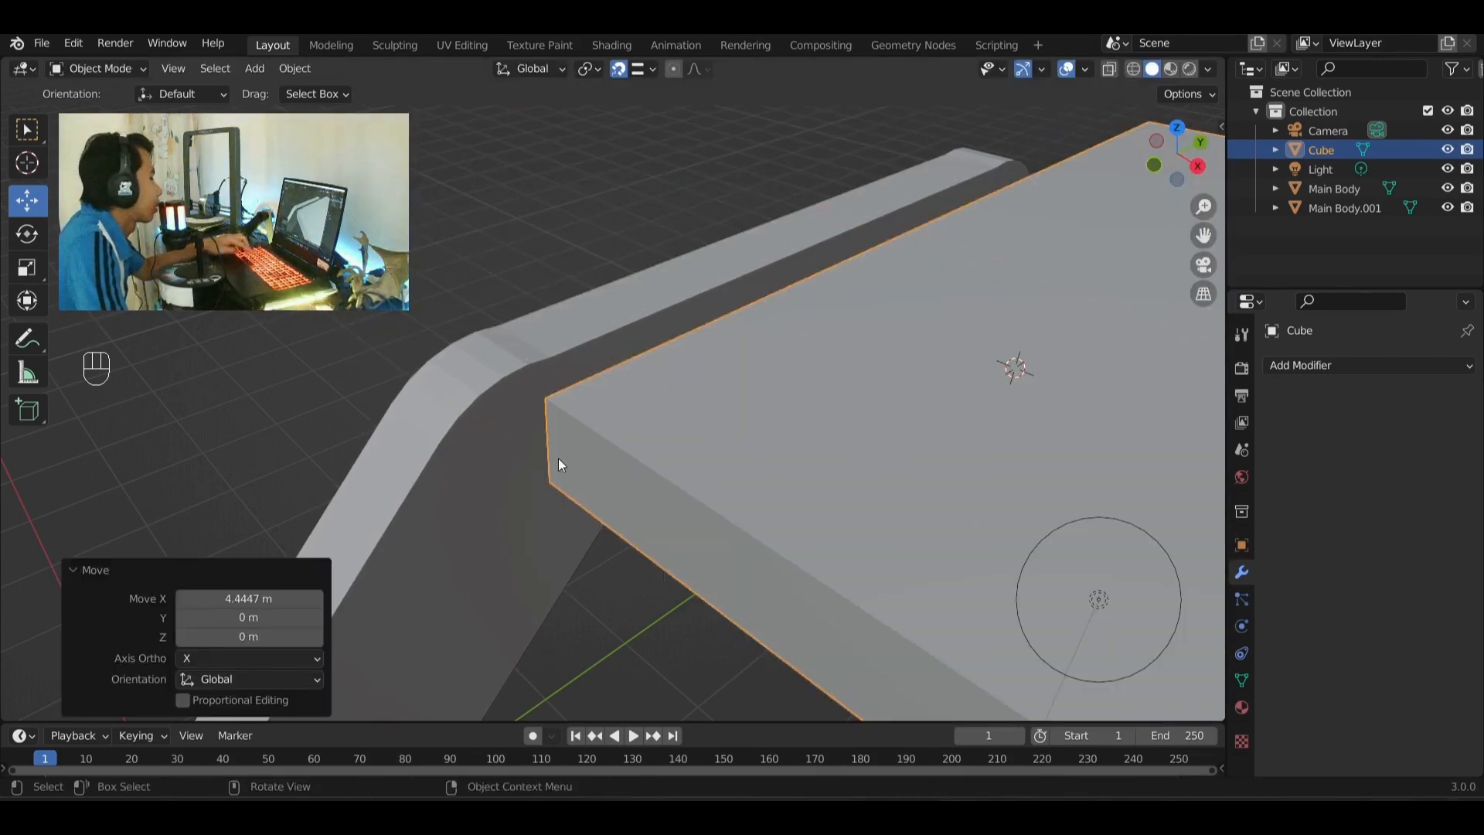
{"action": "key", "text": "g"}
{"action": "key", "text": "x"}
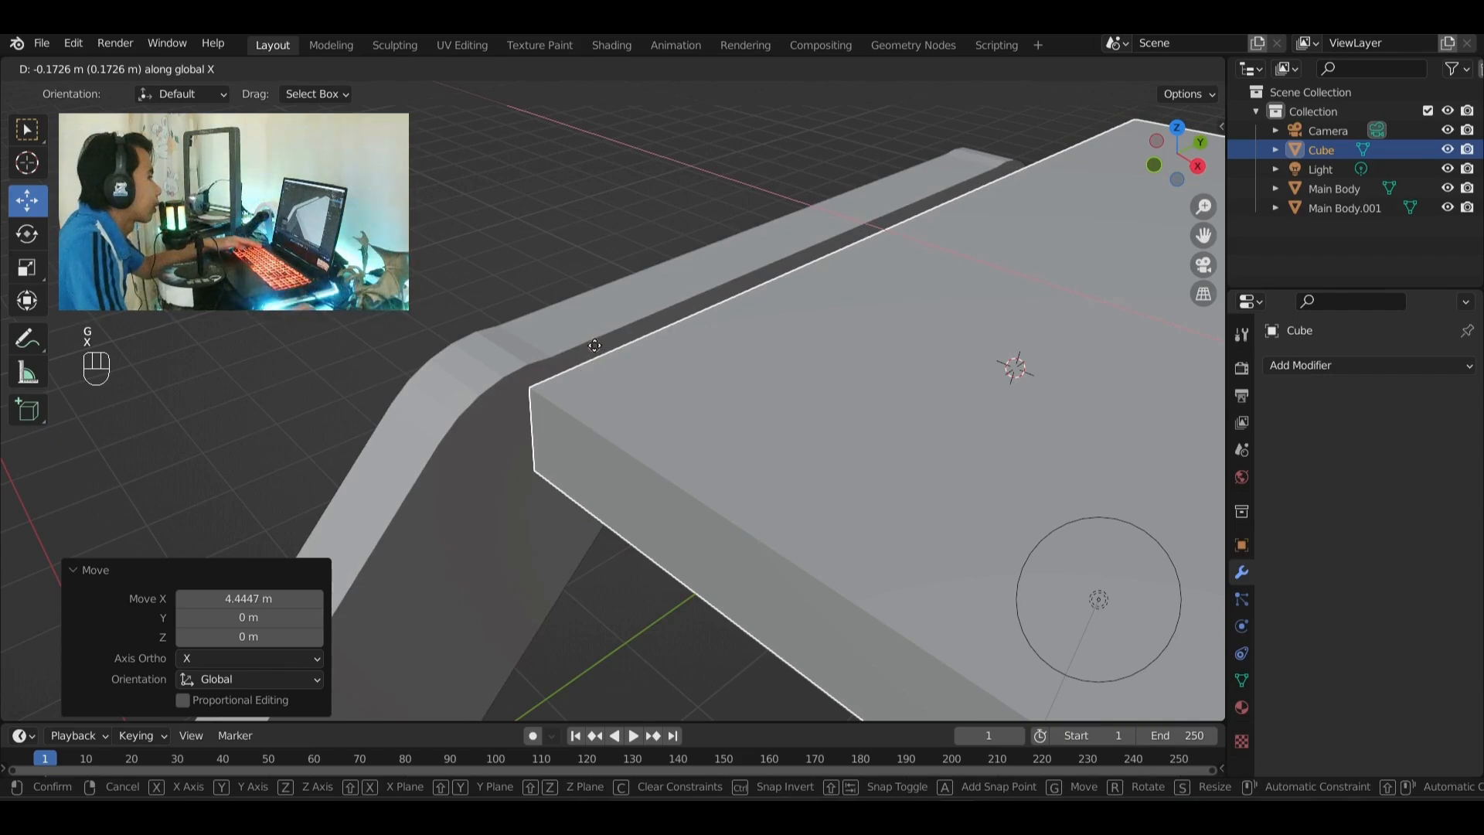
{"action": "left_click", "coordinate": [595, 349]}
- Raise the slab about 0.158 m in Z so its top lines up with the top of the arch
{"action": "key", "text": "g"}
{"action": "key", "text": "z"}
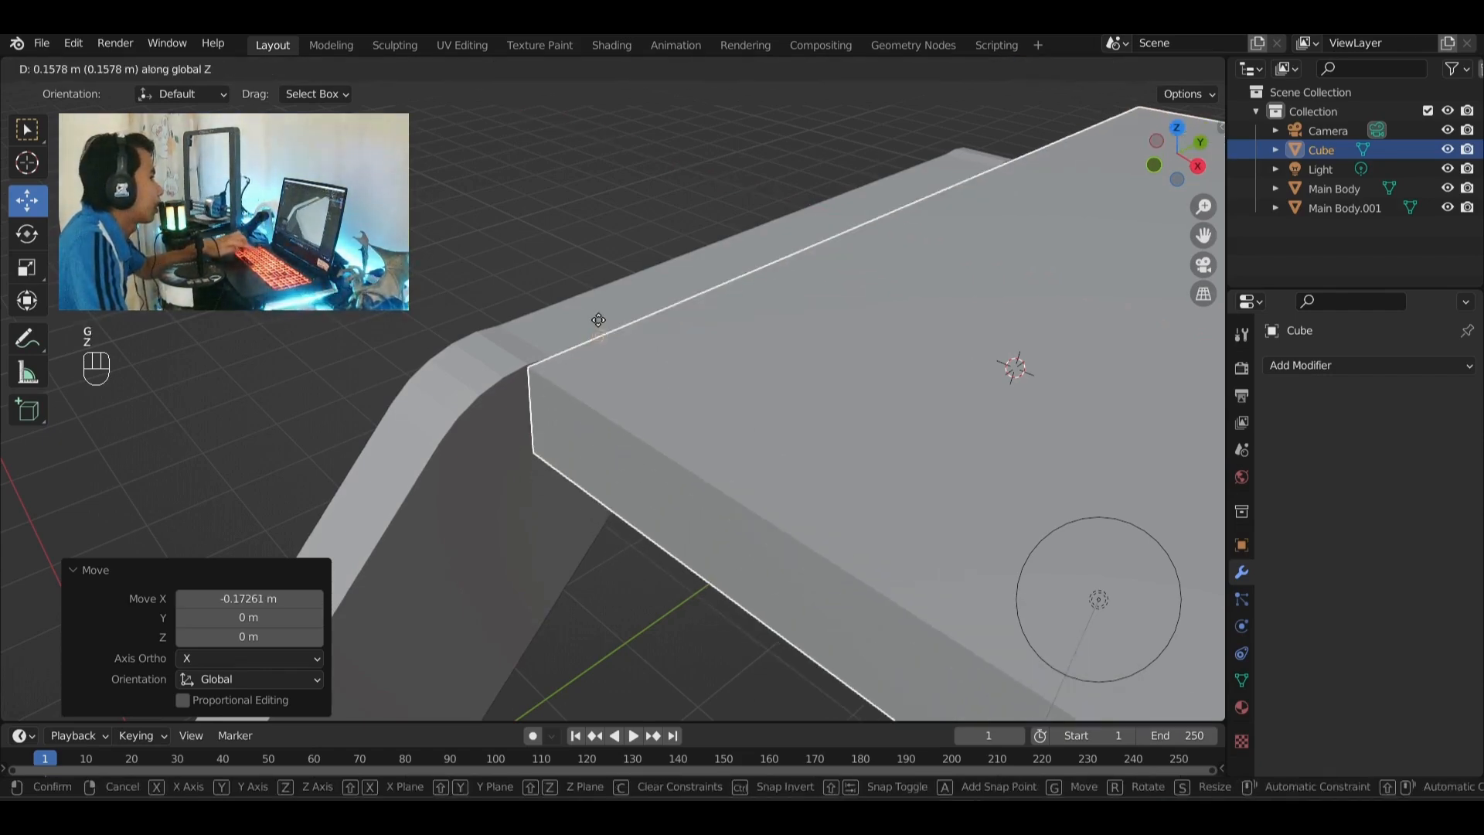
{"action": "left_click", "coordinate": [595, 309]}
{"action": "middle_click_drag", "start_coordinate": [572, 381], "coordinate": [397, 454]}
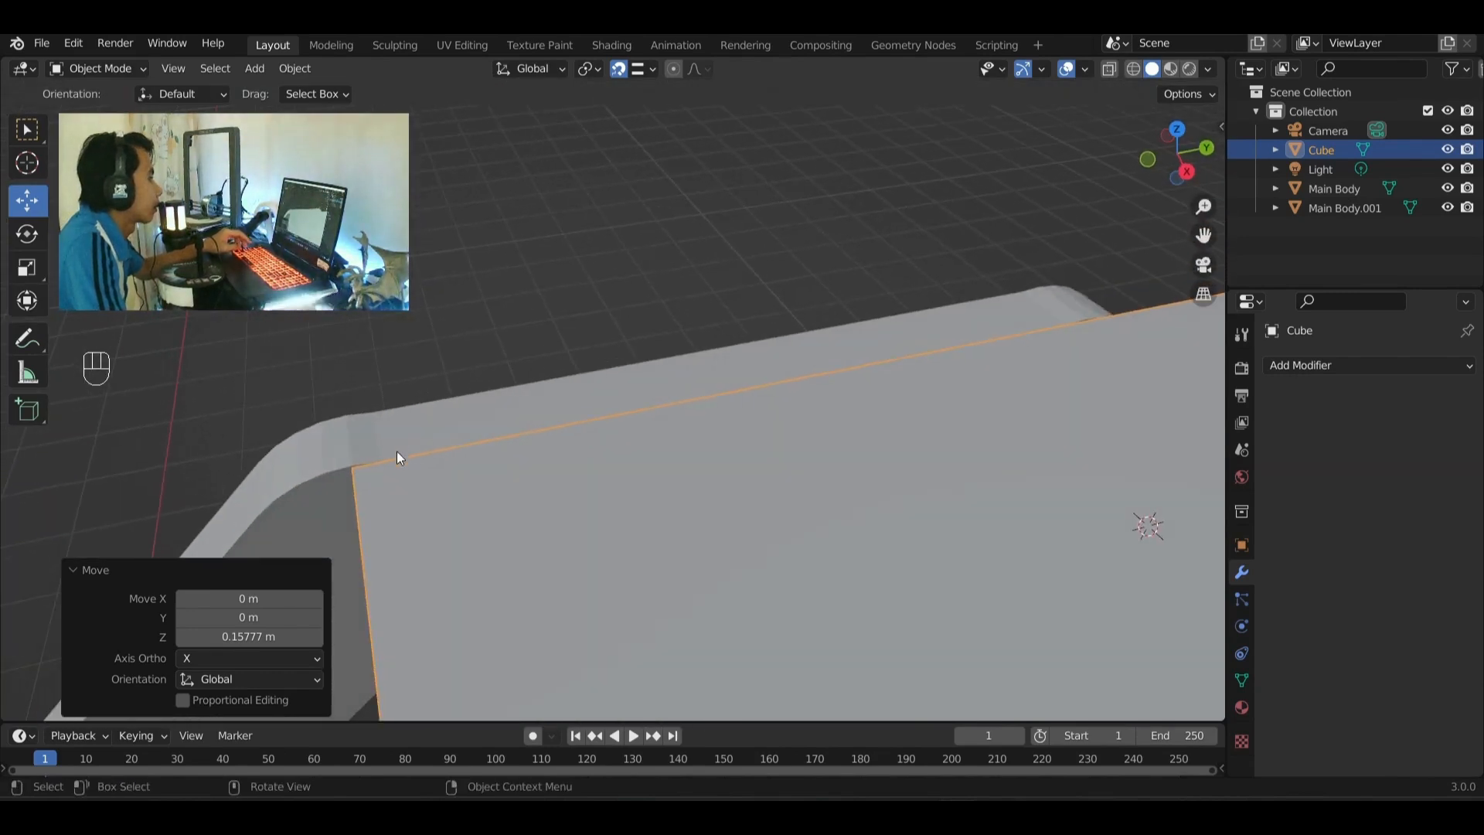
- Set the snap target to Vertex and move the slab about 0.195 m in Y to the start of the arch's bend
{"action": "left_click", "coordinate": [1175, 135]}
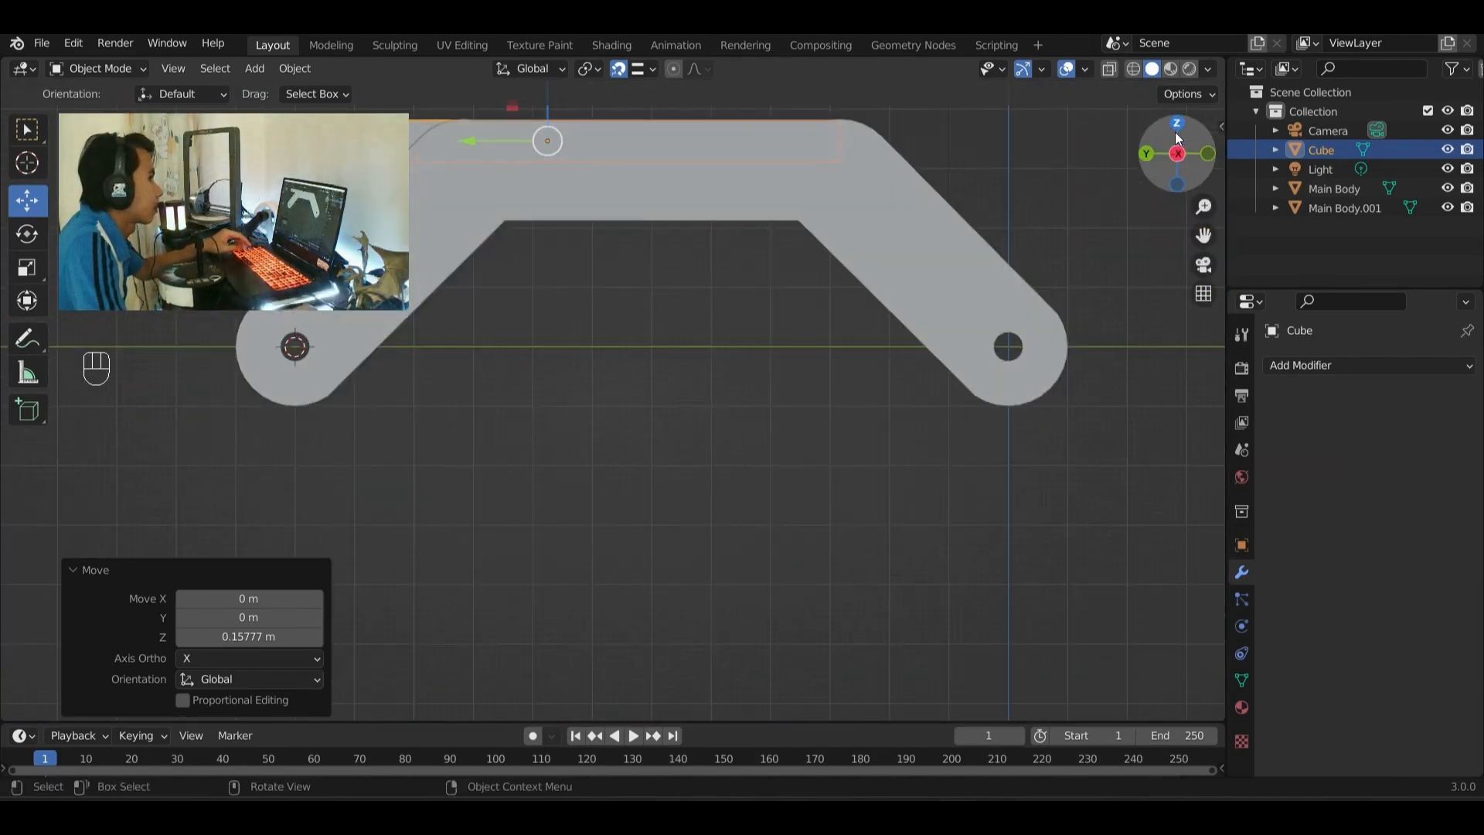
{"action": "left_click", "coordinate": [1175, 133]}
{"action": "scroll", "coordinate": [986, 522], "scroll_direction": "down", "scroll_amount": 3}
{"action": "middle_click_drag", "start_coordinate": [949, 562], "coordinate": [878, 519], "text": "shift"}
{"action": "scroll", "coordinate": [672, 396], "scroll_direction": "up", "scroll_amount": 12}
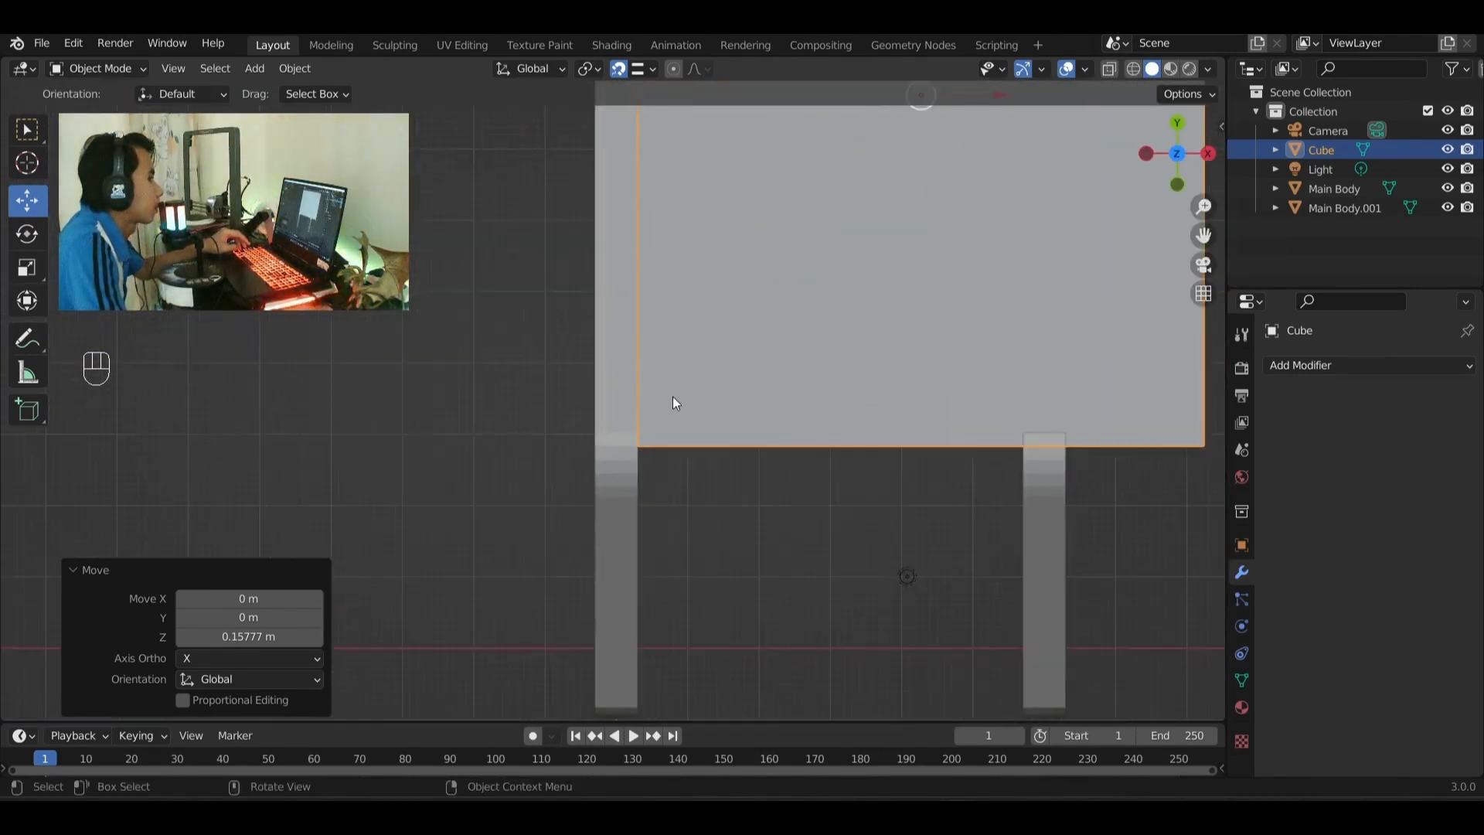
{"action": "middle_click_drag", "start_coordinate": [735, 481], "coordinate": [637, 416], "text": "shift"}
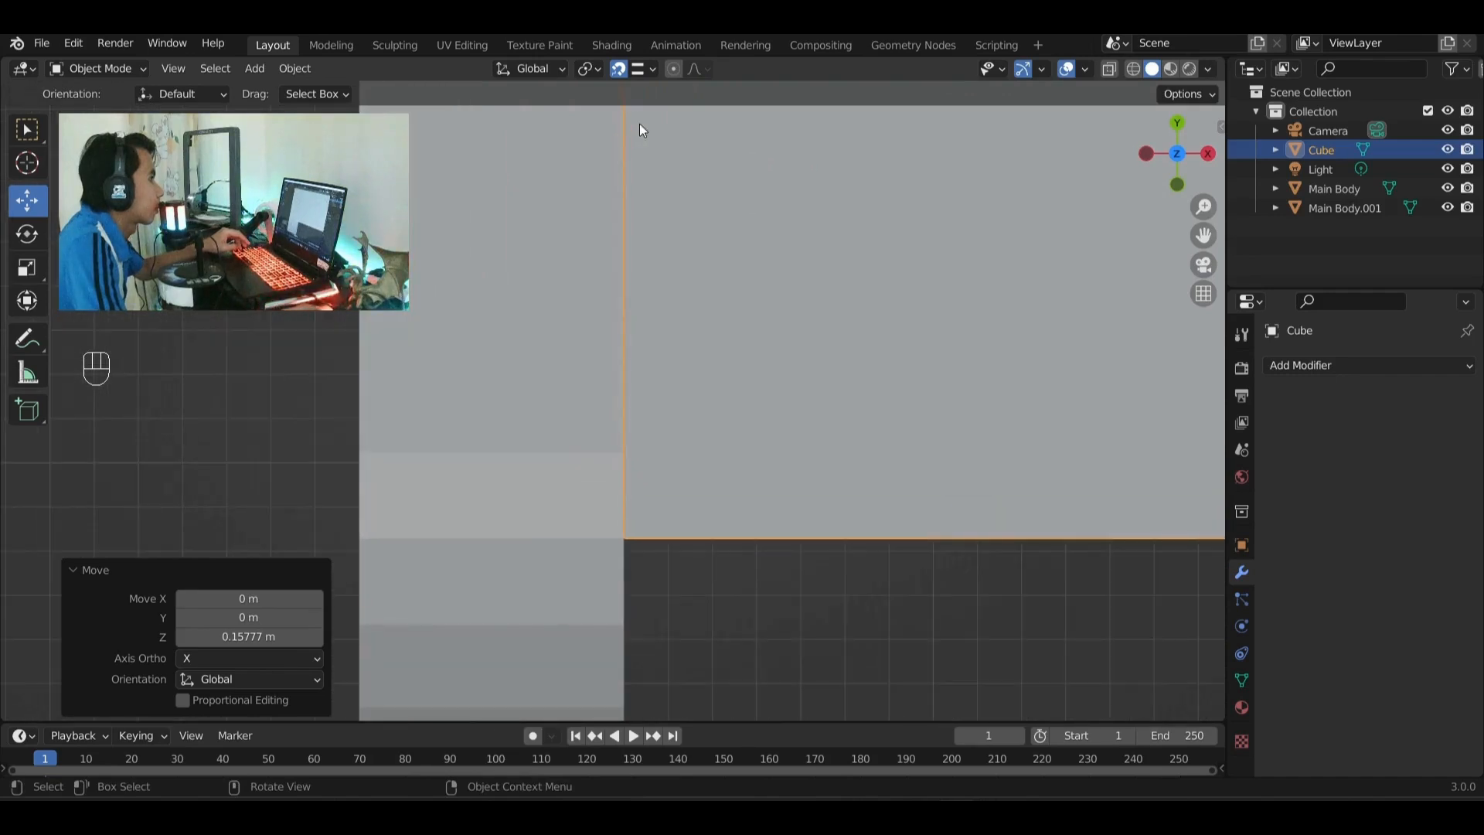
{"action": "left_click", "coordinate": [653, 69]}
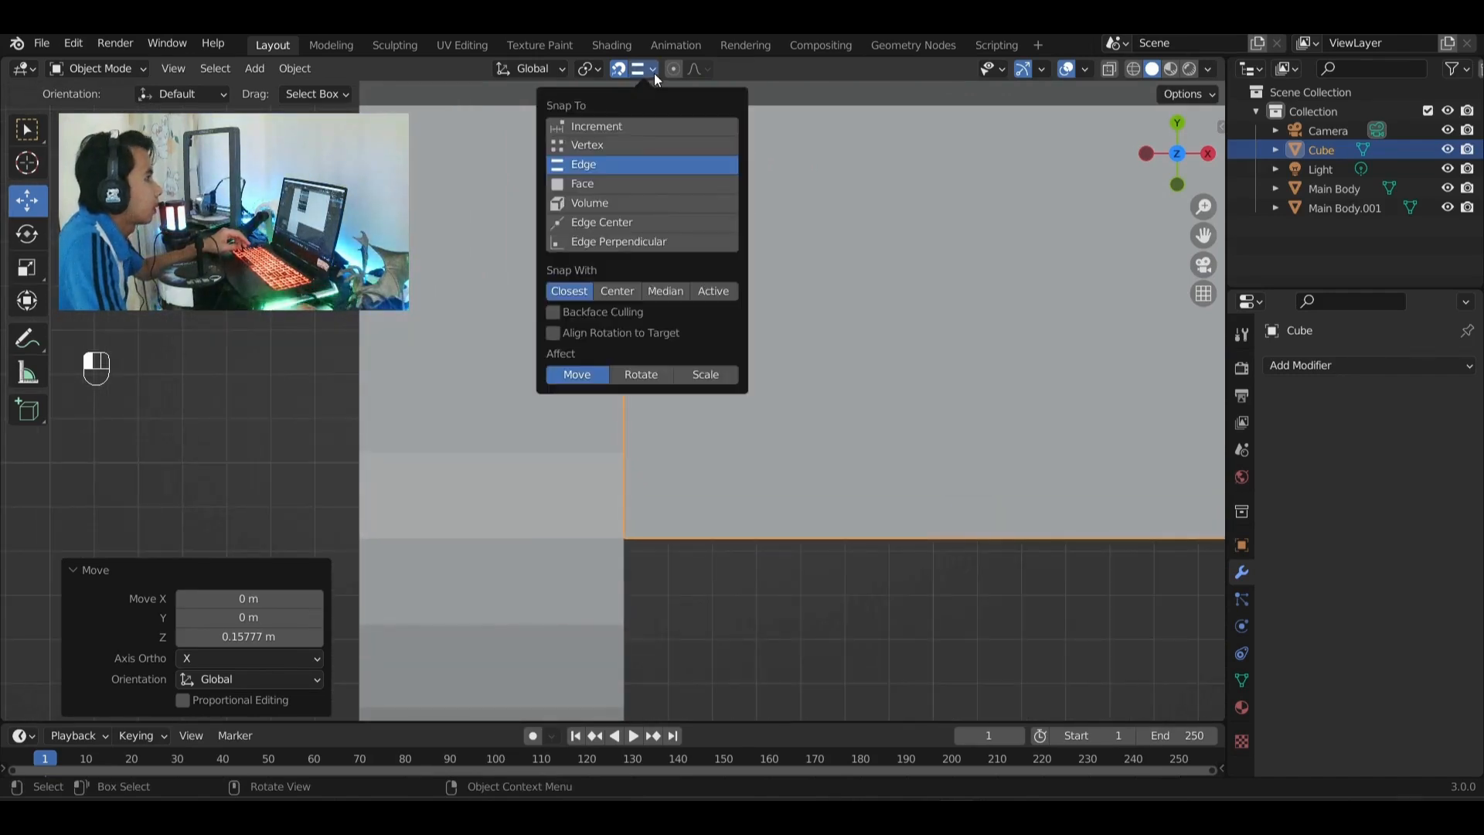
{"action": "left_click", "coordinate": [587, 146]}
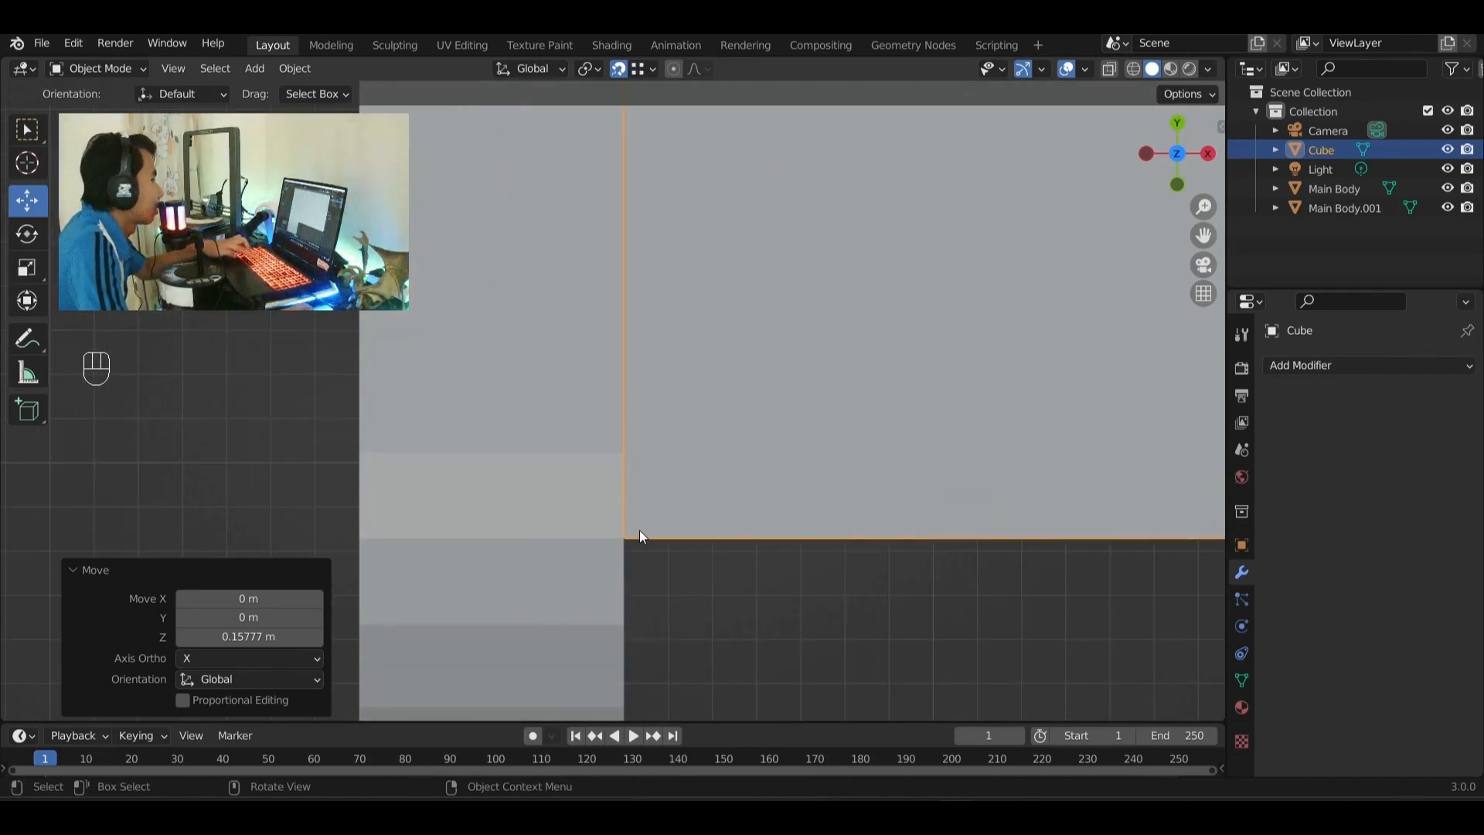
{"action": "key", "text": "g"}
{"action": "key", "text": "y"}
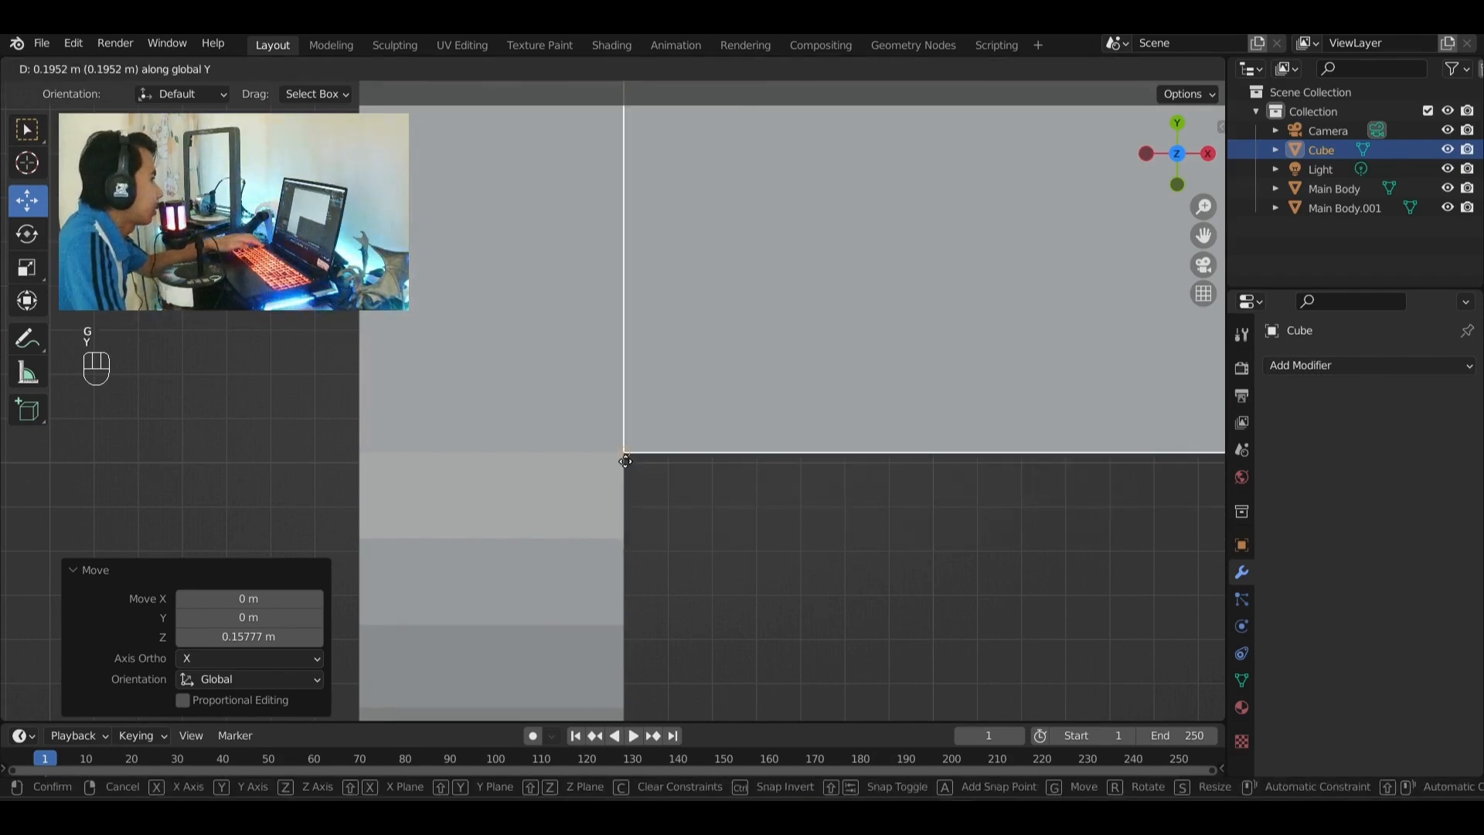
{"action": "left_click", "coordinate": [625, 457]}
{"action": "left_click", "coordinate": [741, 513]}
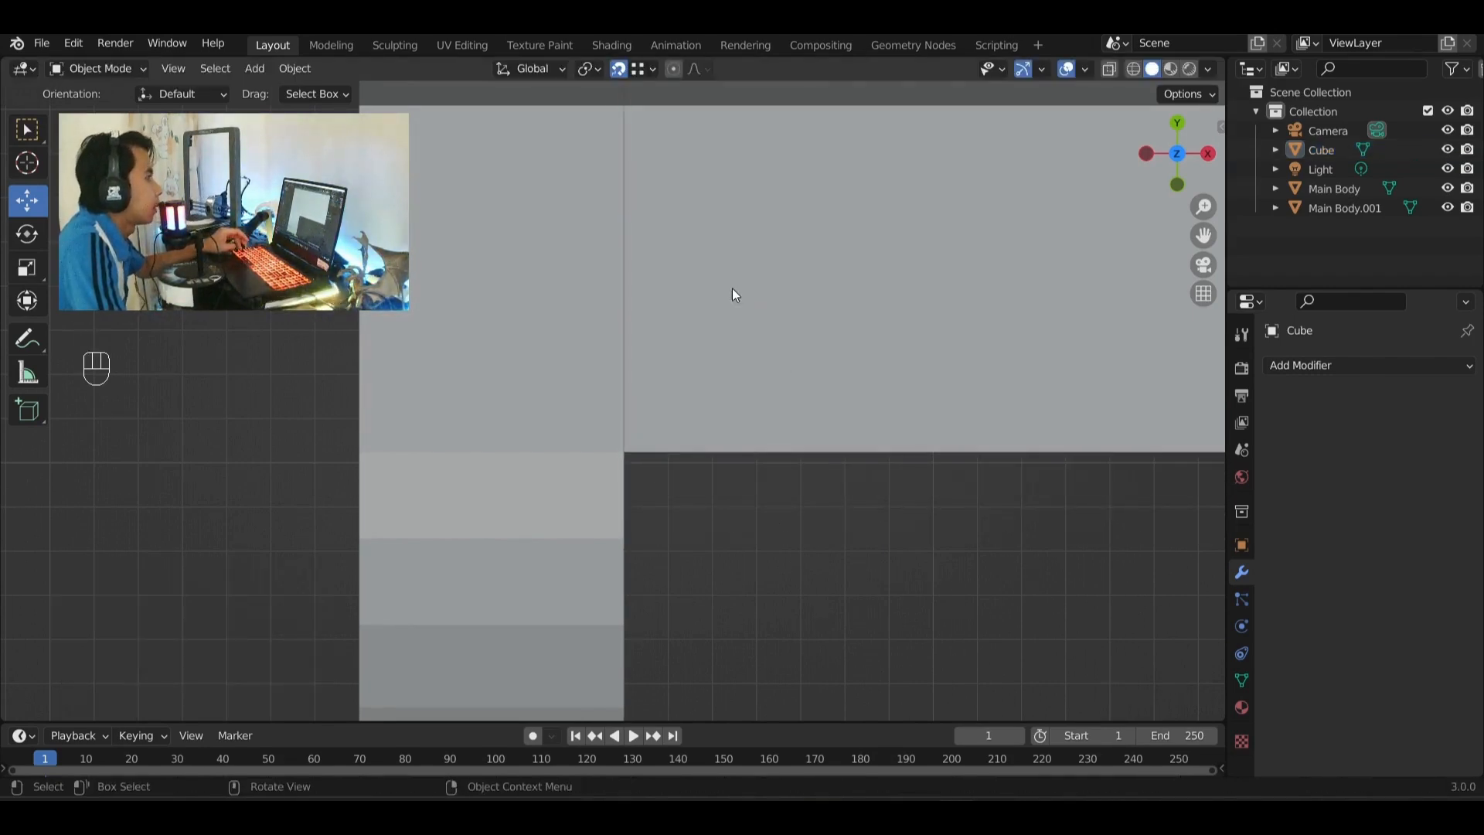
- Scale the slab by about 0.582 in X to make it narrower
{"action": "middle_click_drag", "start_coordinate": [731, 289], "coordinate": [627, 76]}
{"action": "scroll", "coordinate": [642, 231], "scroll_direction": "down", "scroll_amount": 5}
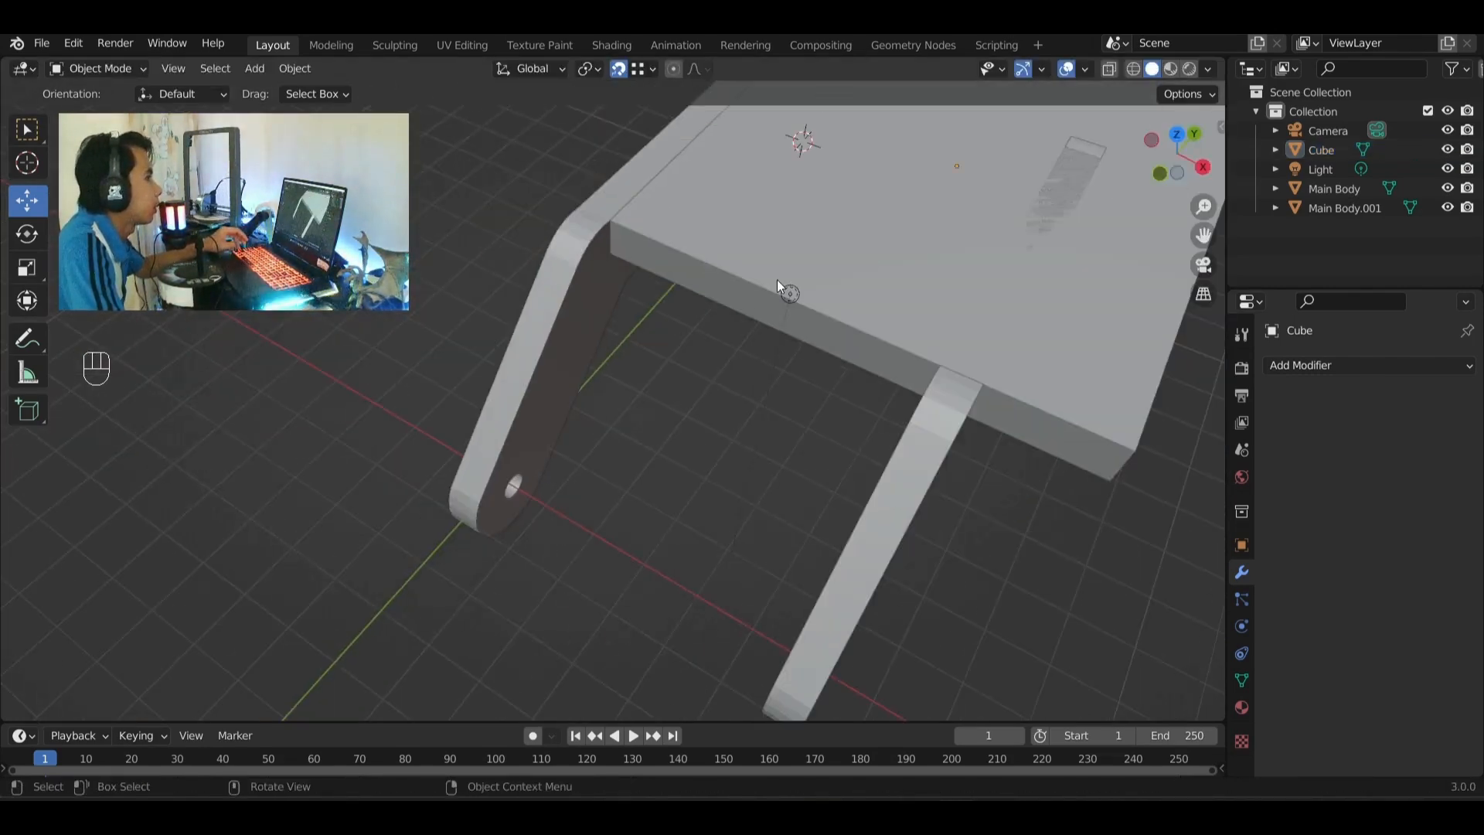
{"action": "middle_click_drag", "start_coordinate": [777, 280], "coordinate": [730, 269]}
{"action": "middle_click_drag", "start_coordinate": [874, 203], "coordinate": [863, 240]}
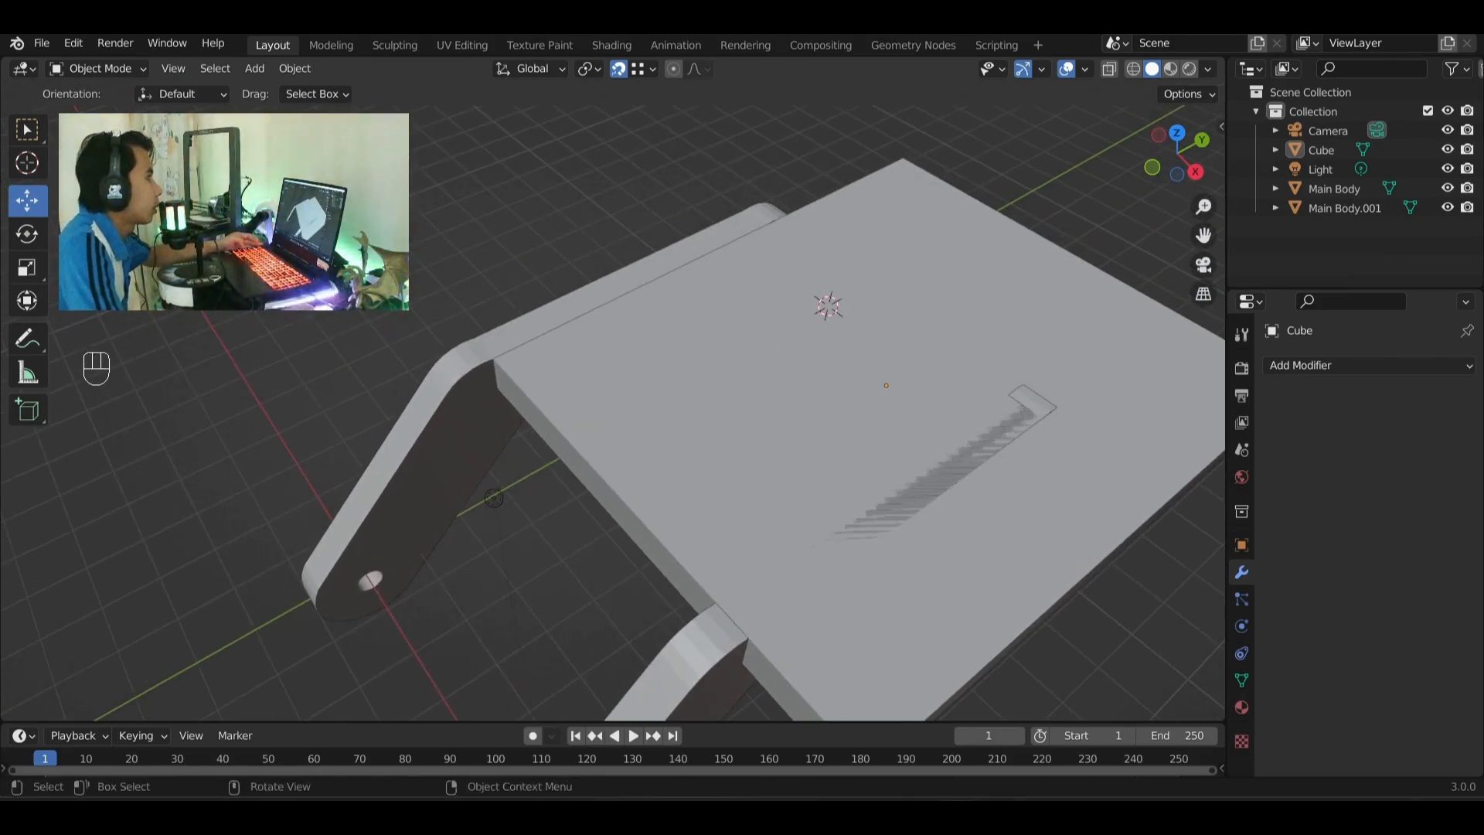
{"action": "left_click", "coordinate": [753, 364]}
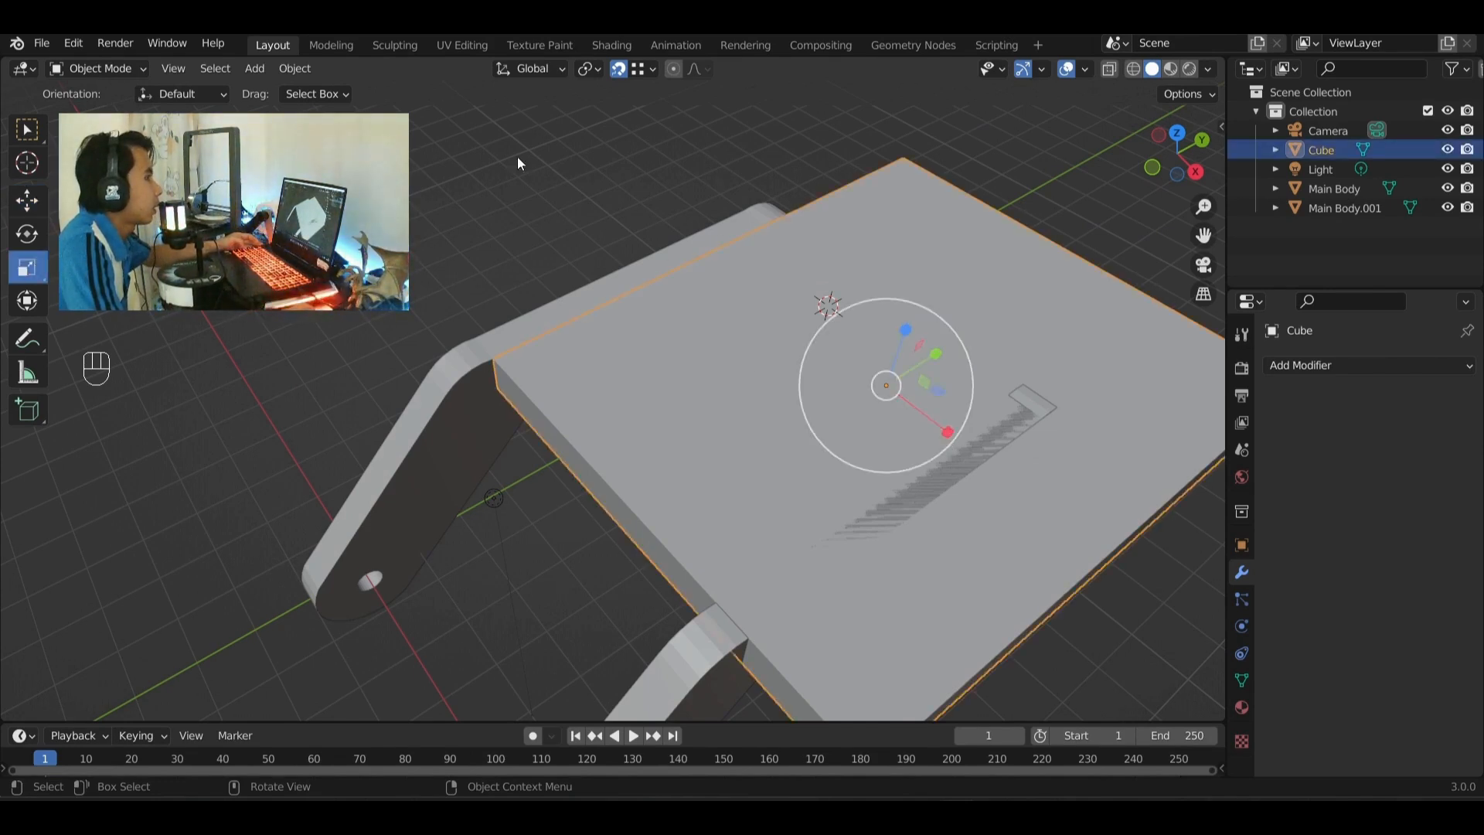
{"action": "left_click", "coordinate": [648, 76]}
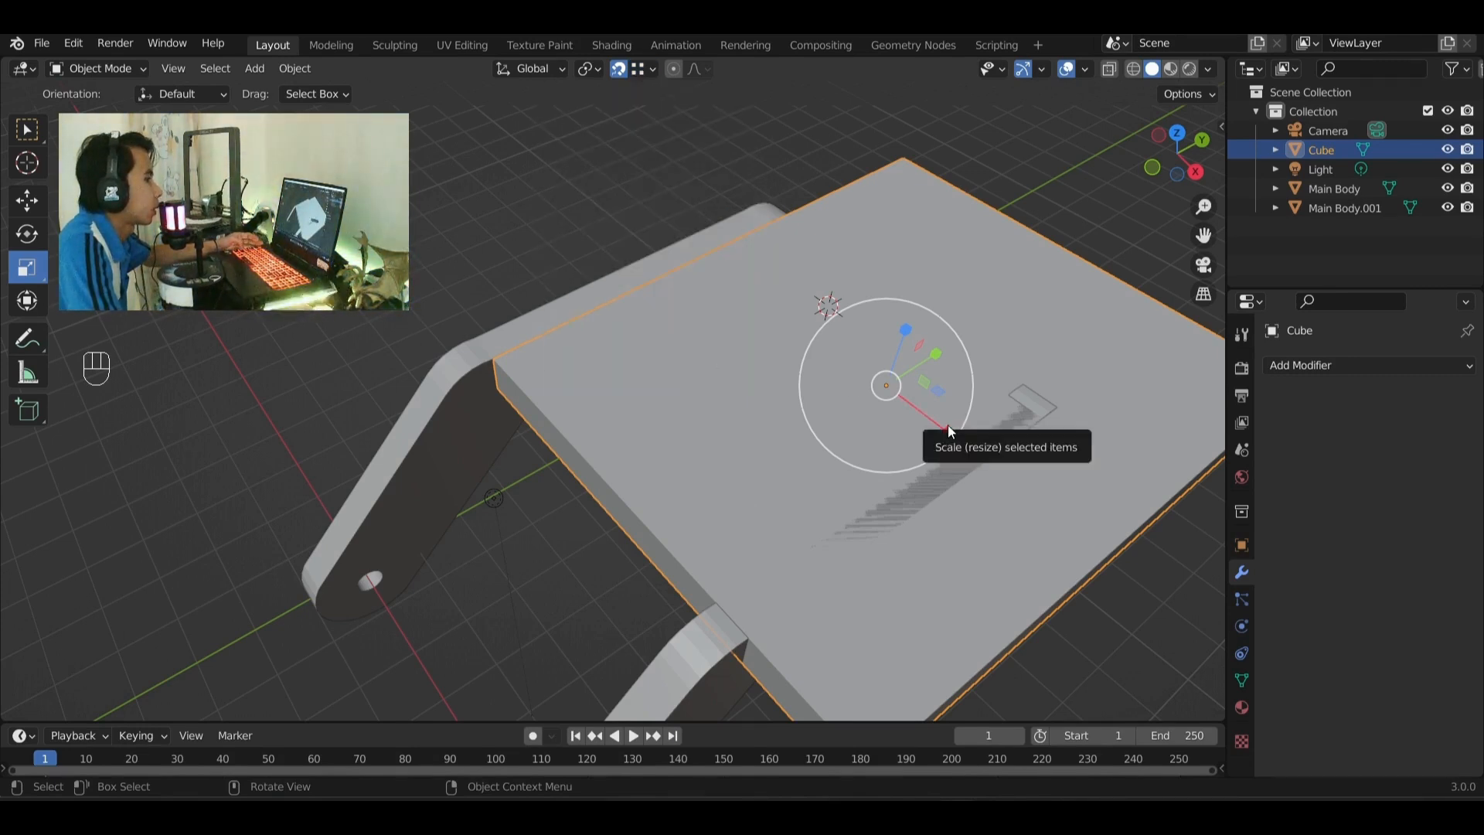
{"action": "left_click_drag", "start_coordinate": [948, 425], "coordinate": [919, 407]}
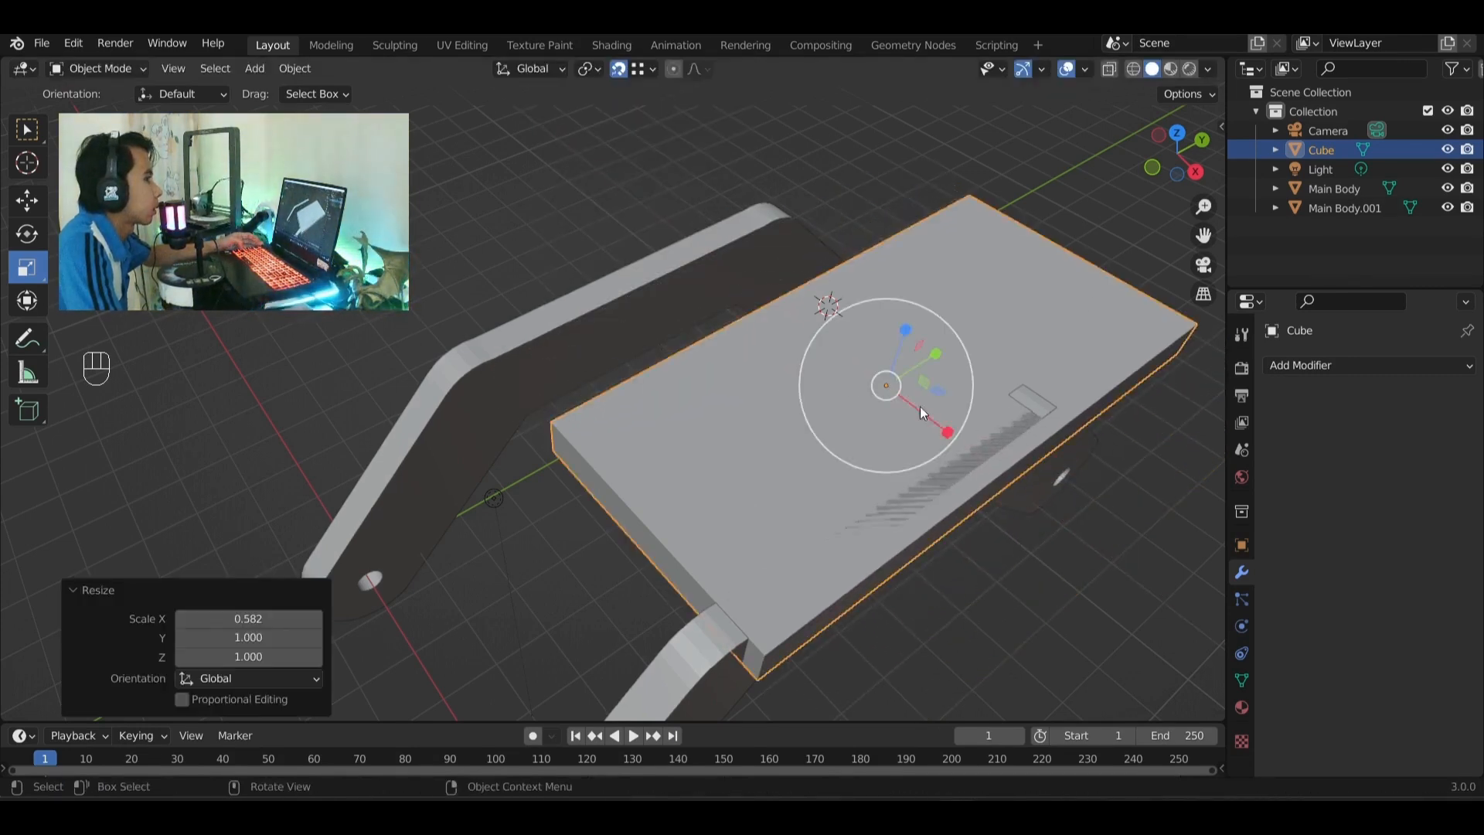
- In top view, shift the slab along X between the two arches and scale it by about 1.177 in X
{"action": "left_click", "coordinate": [1176, 133]}
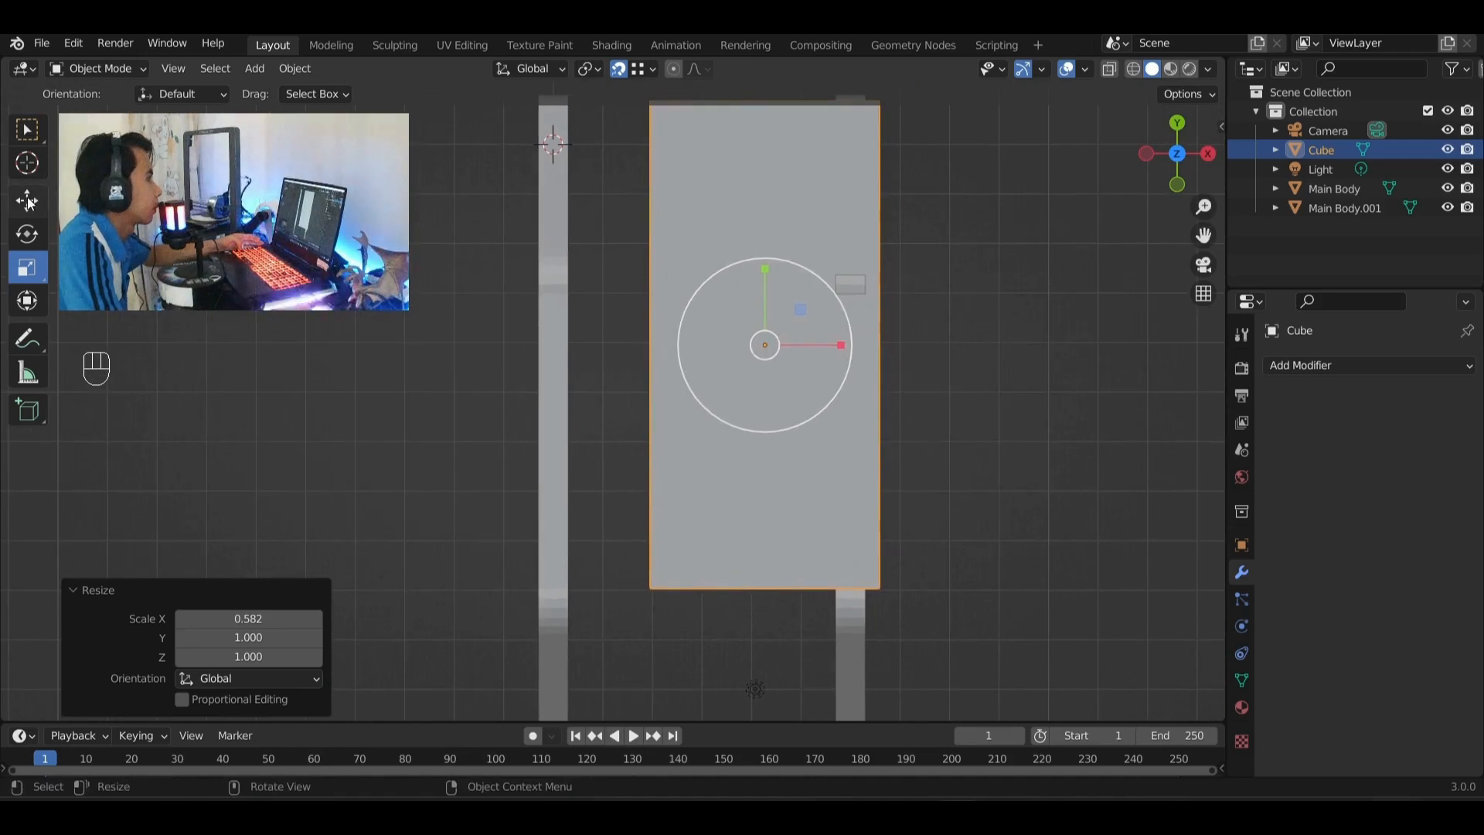
{"action": "left_click", "coordinate": [27, 201]}
{"action": "left_click_drag", "start_coordinate": [836, 345], "coordinate": [775, 350]}
{"action": "left_click", "coordinate": [27, 268]}
{"action": "key", "text": "ctrl+z"}
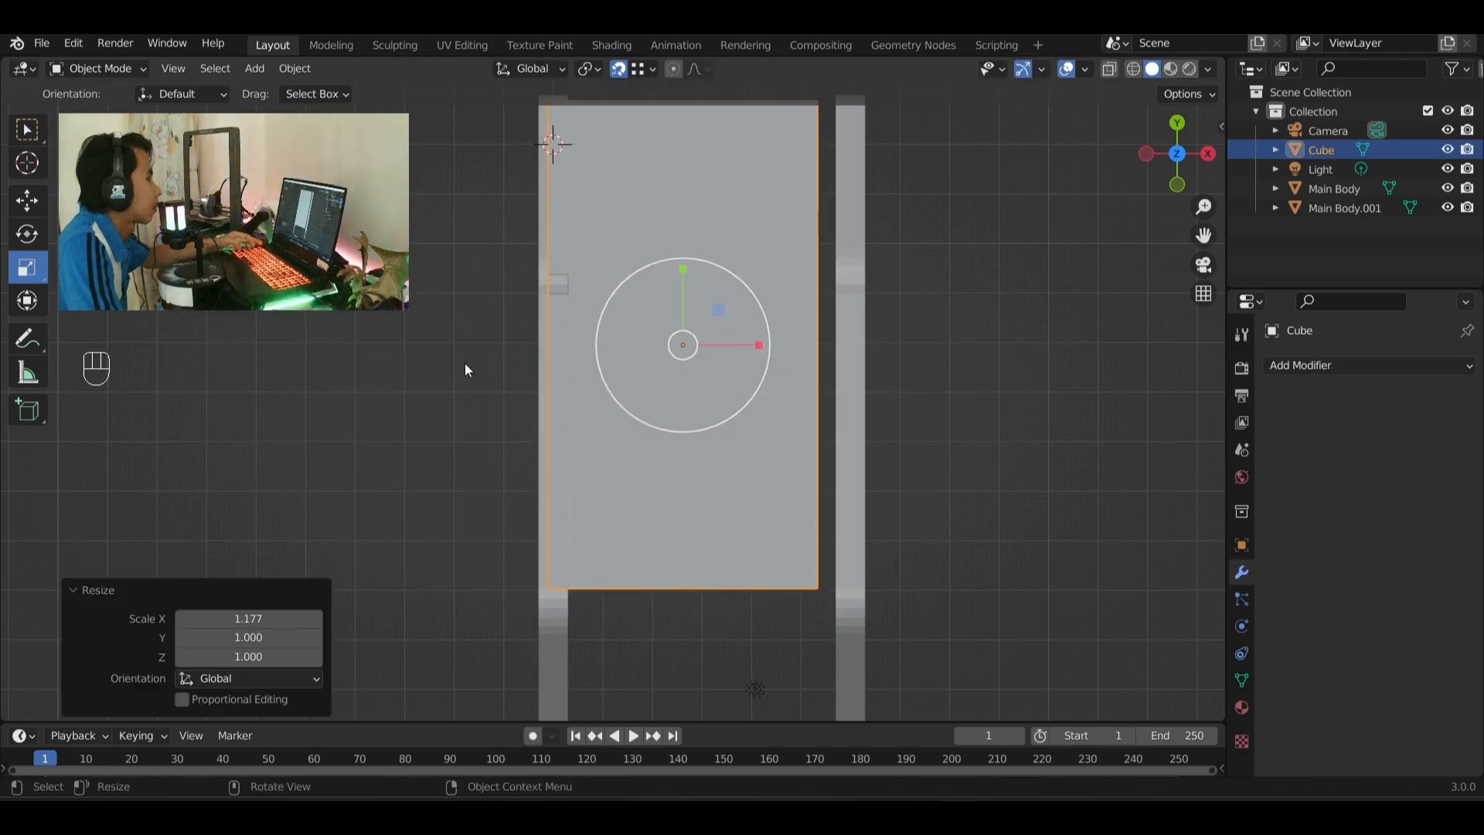
- Move the slab about 0.405 m along X, snapping its corner to the inner edge of the original arch
{"action": "middle_click_drag", "start_coordinate": [465, 363], "coordinate": [677, 344]}
{"action": "scroll", "coordinate": [804, 293], "scroll_direction": "up", "scroll_amount": 2}
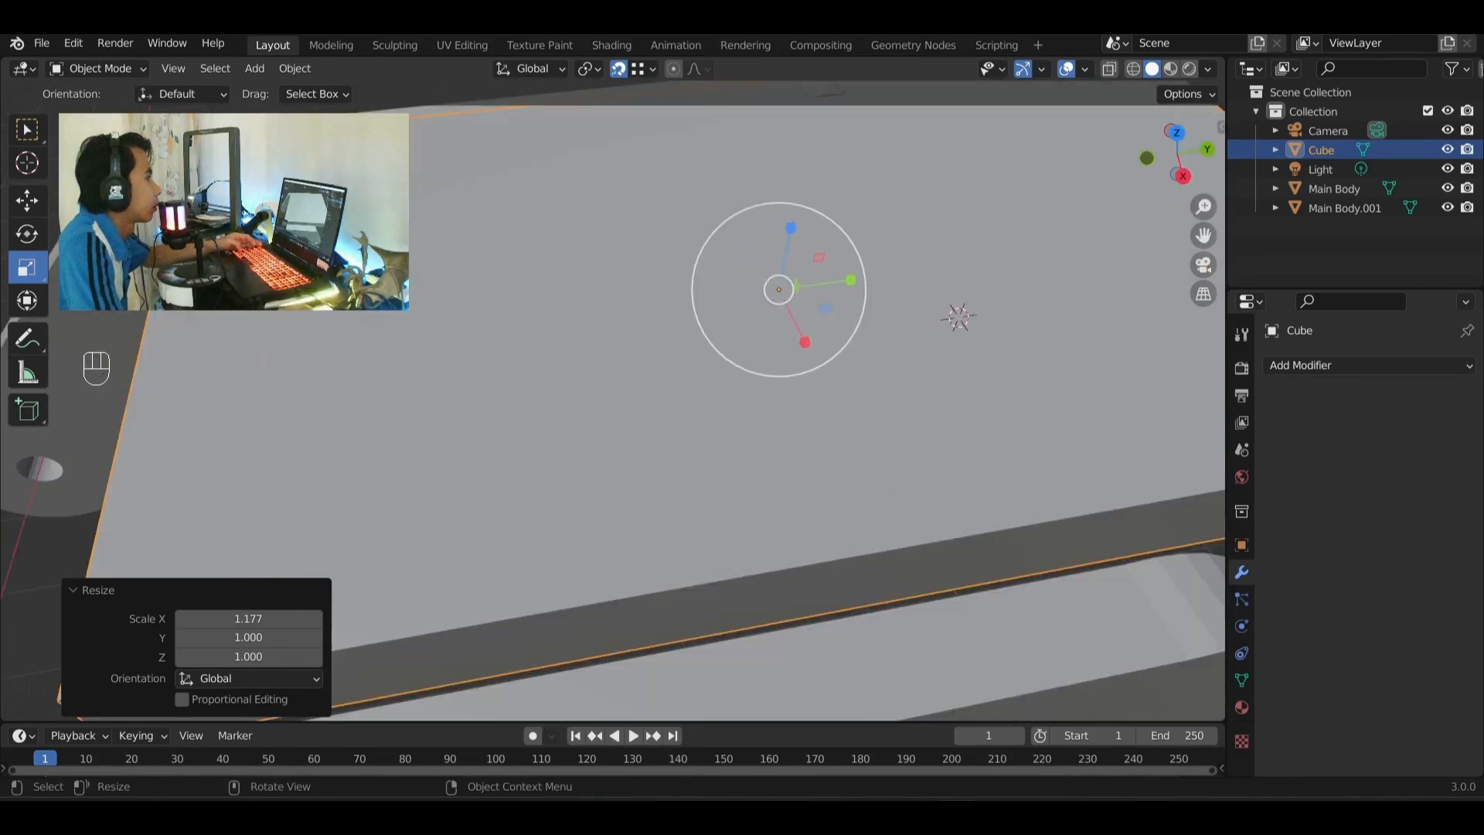
{"action": "middle_click_drag", "start_coordinate": [803, 293], "coordinate": [488, 323]}
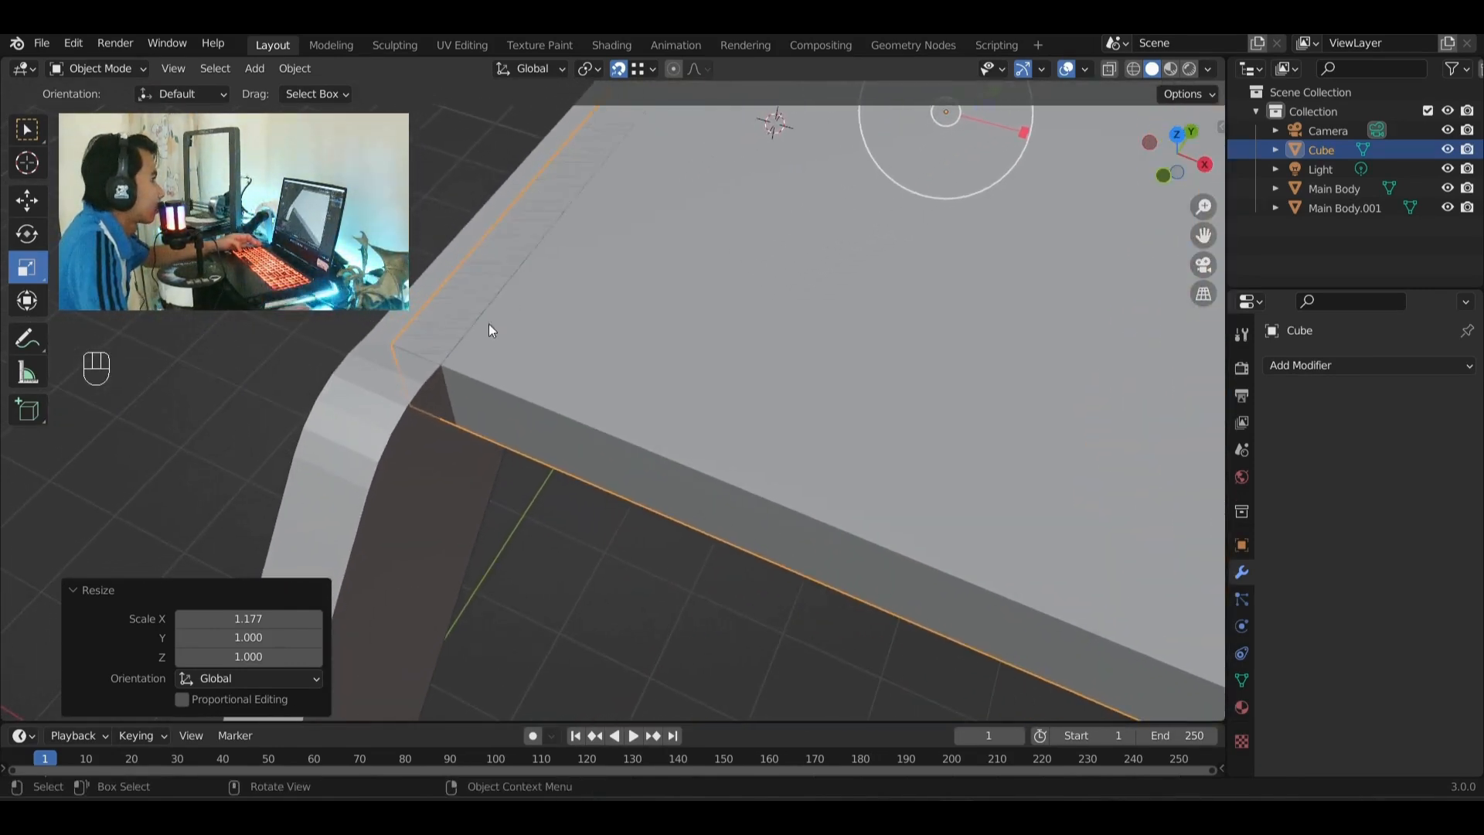
{"action": "key", "text": "g"}
{"action": "key", "text": "x"}
{"action": "left_click", "coordinate": [445, 366]}
{"action": "scroll", "coordinate": [819, 213], "scroll_direction": "down", "scroll_amount": 5}
{"action": "middle_click_drag", "start_coordinate": [819, 213], "coordinate": [649, 213]}
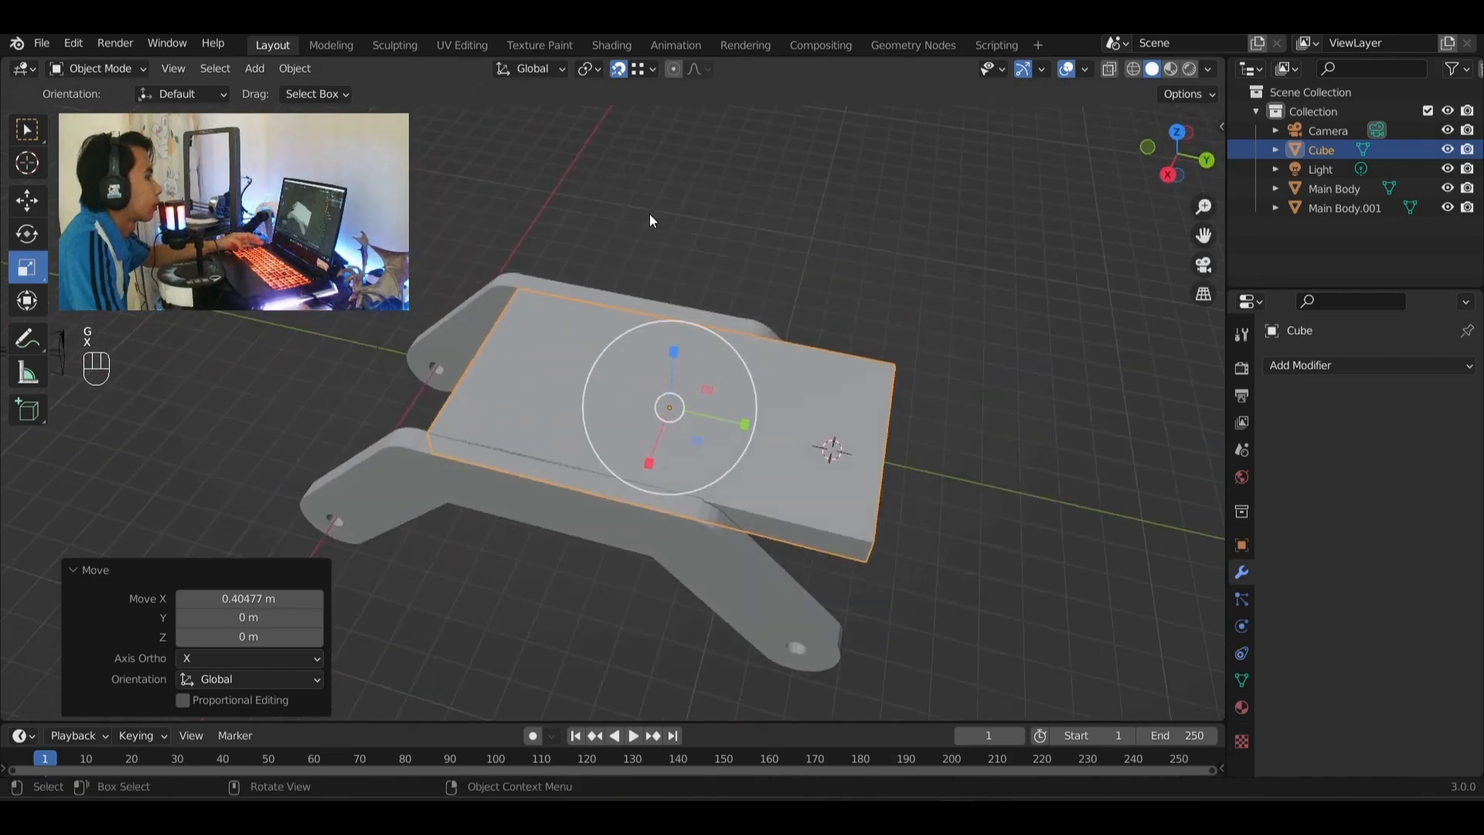
- In Edit Mode, move the slab's overhanging end face about -4.08 m in Y, snapping it to the arch's other bend
{"action": "scroll", "coordinate": [814, 393], "scroll_direction": "up", "scroll_amount": 4}
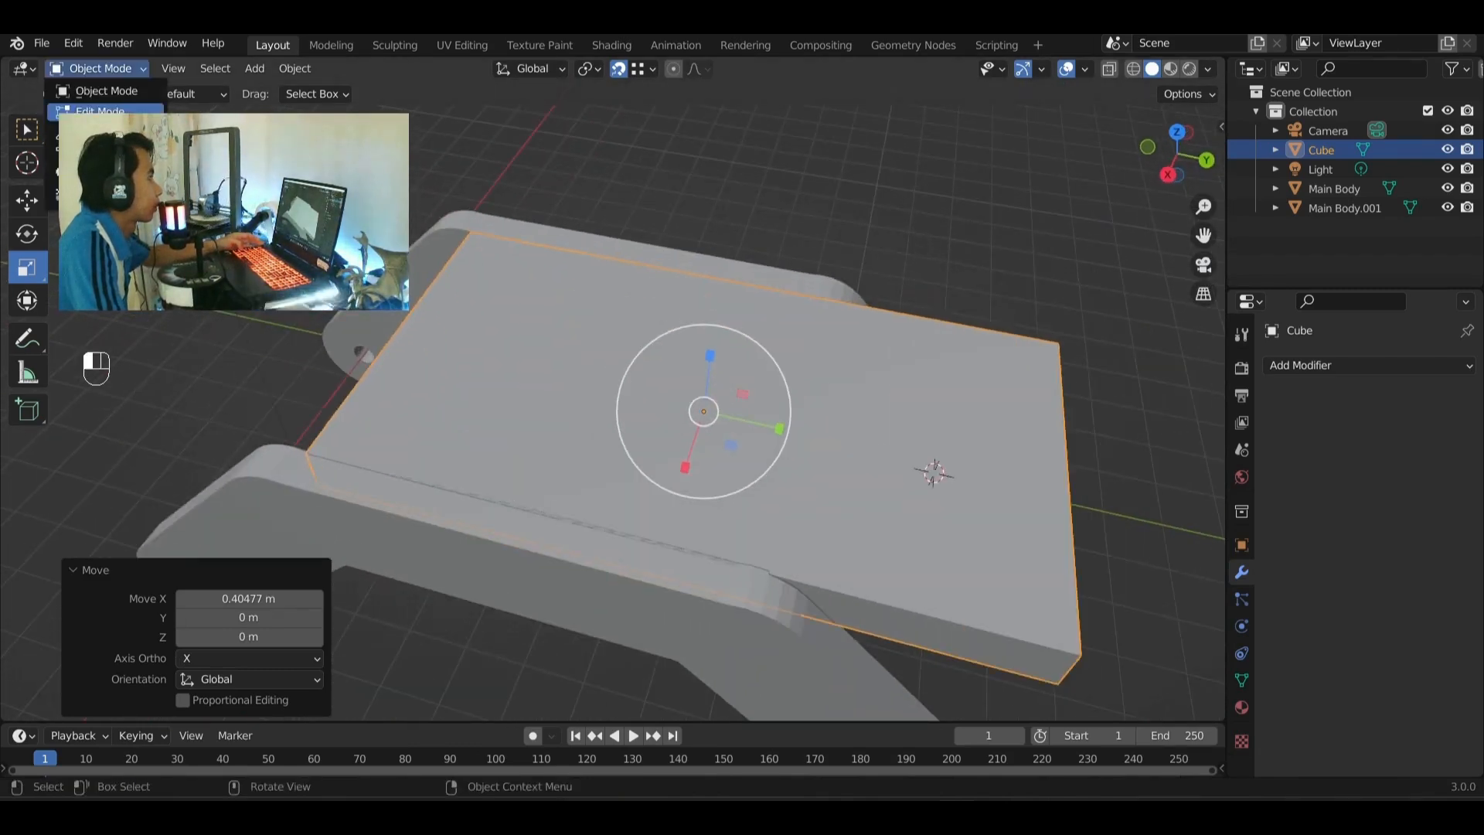
{"action": "left_click", "coordinate": [100, 110]}
{"action": "middle_click_drag", "start_coordinate": [772, 324], "coordinate": [863, 341]}
{"action": "key", "text": "alt+a"}
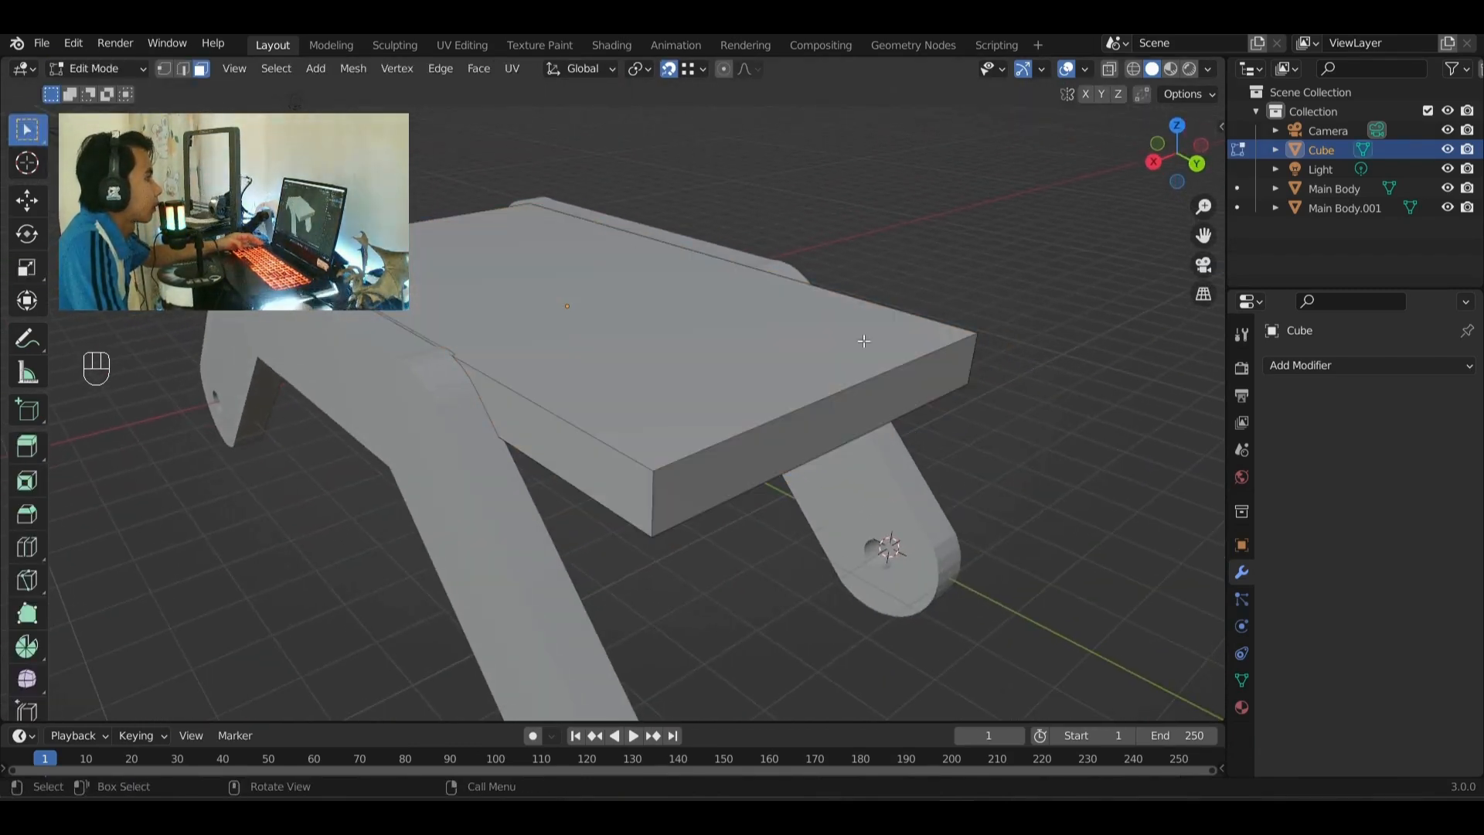
{"action": "left_click", "coordinate": [857, 417]}
{"action": "middle_click_drag", "start_coordinate": [858, 417], "coordinate": [669, 371]}
{"action": "scroll", "coordinate": [940, 355], "scroll_direction": "up", "scroll_amount": 5}
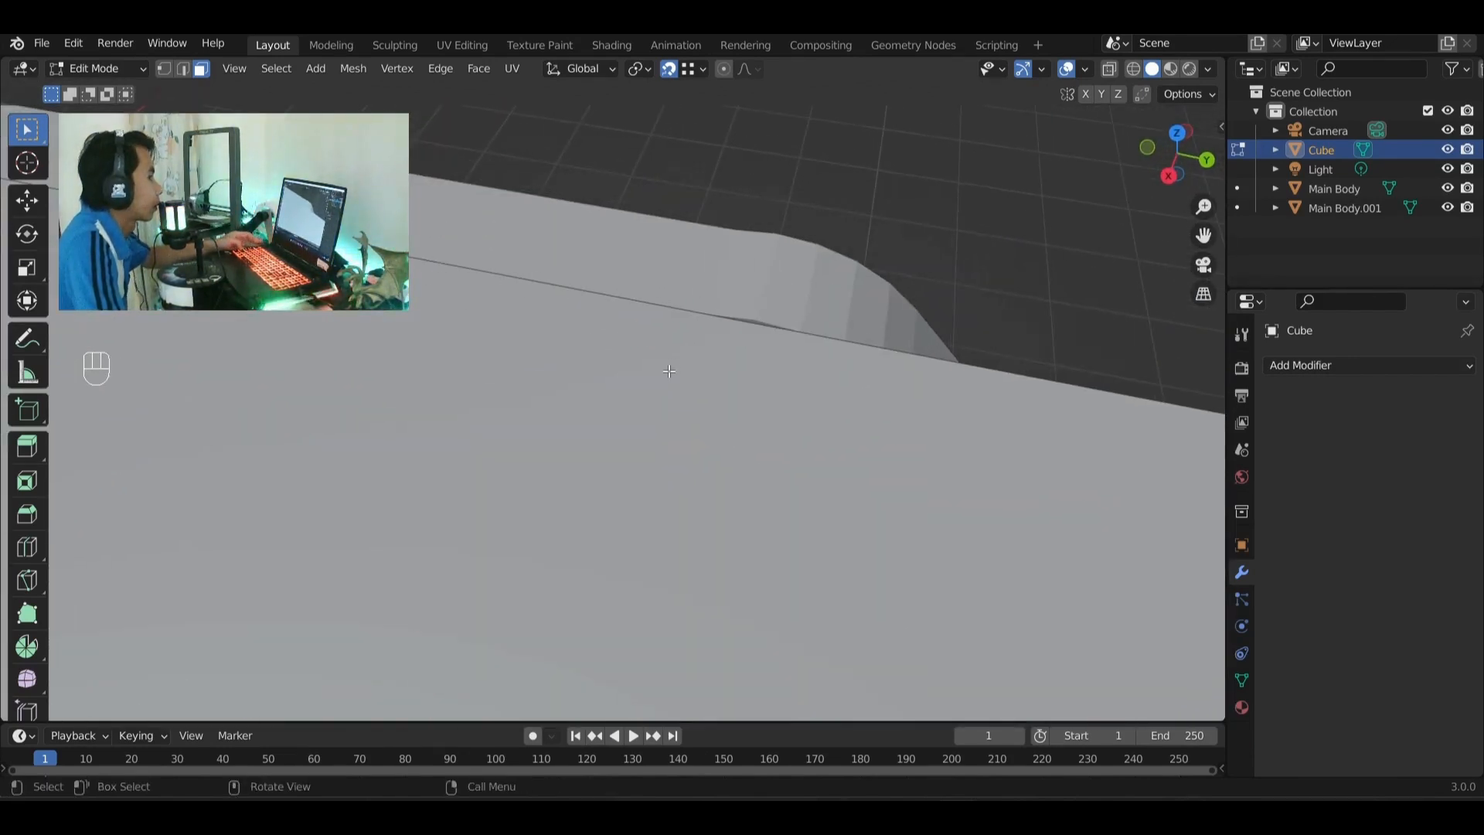
{"action": "key", "text": "g"}
{"action": "key", "text": "y"}
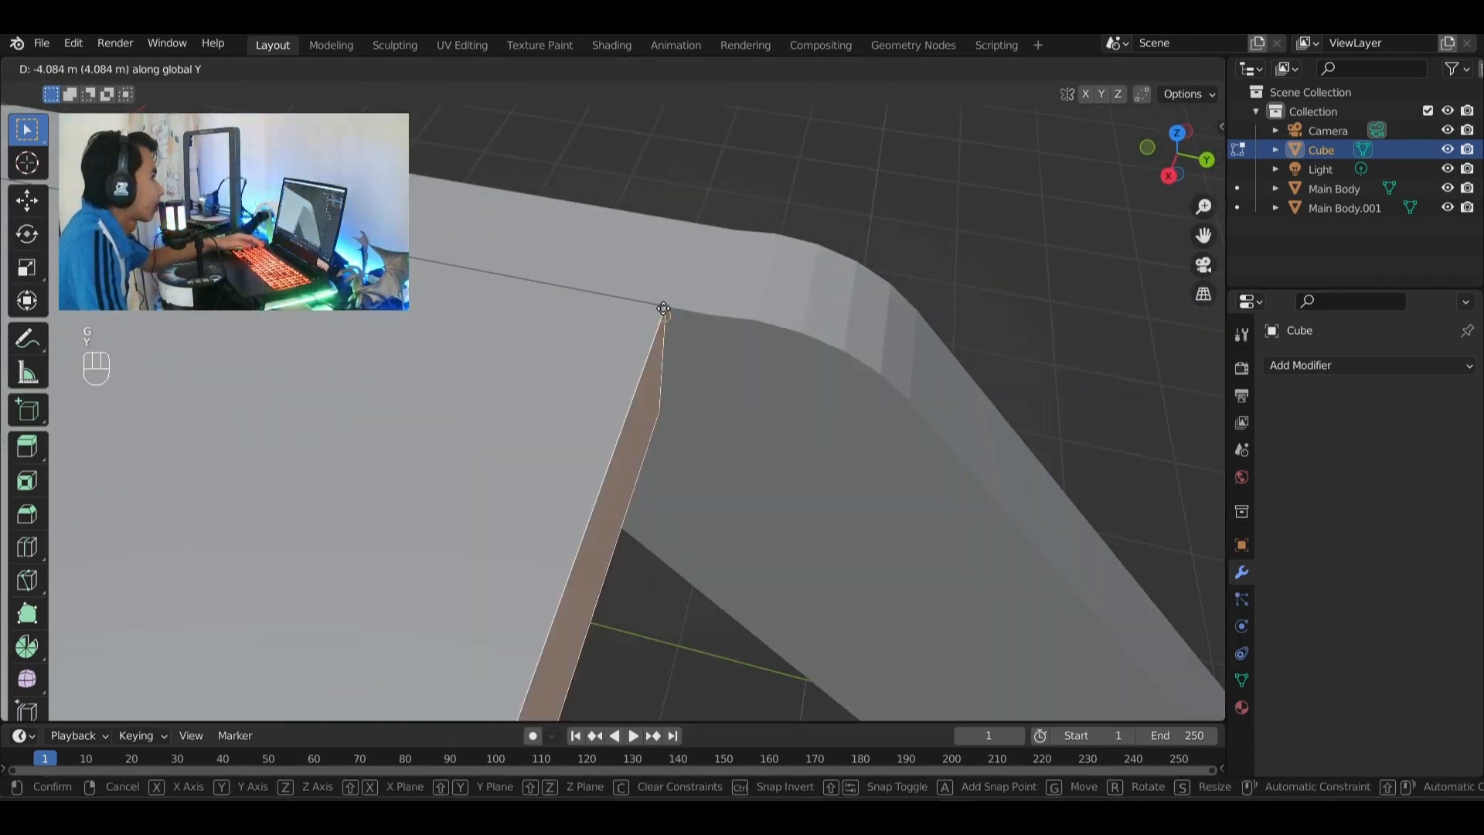
{"action": "left_click", "coordinate": [626, 292]}
- With snapping off, move the slab's side face about -0.045 m in X to sit flush against the second arch
{"action": "scroll", "coordinate": [784, 530], "scroll_direction": "down", "scroll_amount": 4}
{"action": "middle_click_drag", "start_coordinate": [784, 533], "coordinate": [796, 287]}
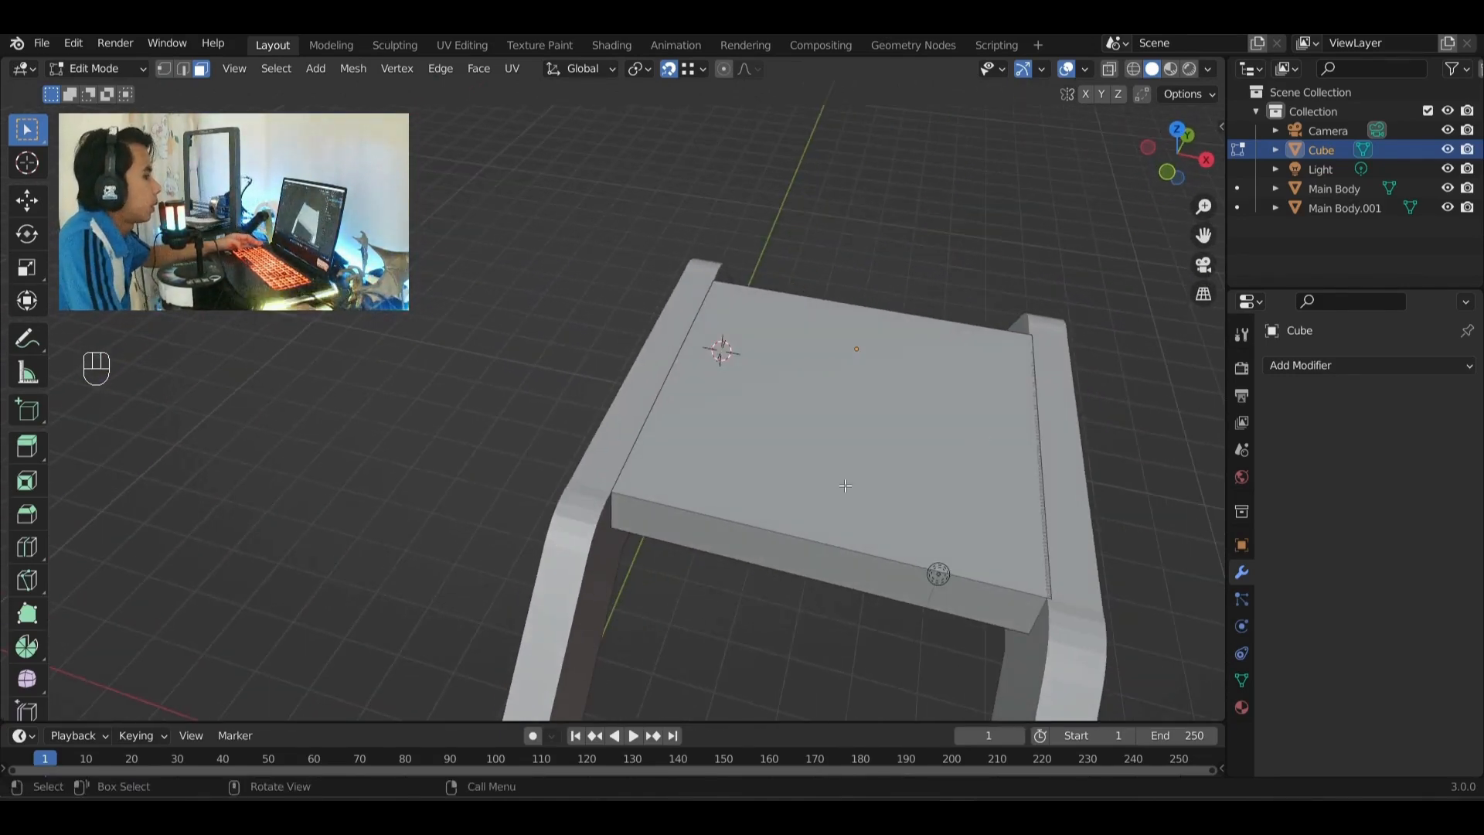
{"action": "scroll", "coordinate": [845, 485], "scroll_direction": "down", "scroll_amount": 2}
{"action": "middle_click_drag", "start_coordinate": [846, 486], "coordinate": [816, 465]}
{"action": "scroll", "coordinate": [815, 465], "scroll_direction": "down", "scroll_amount": 2}
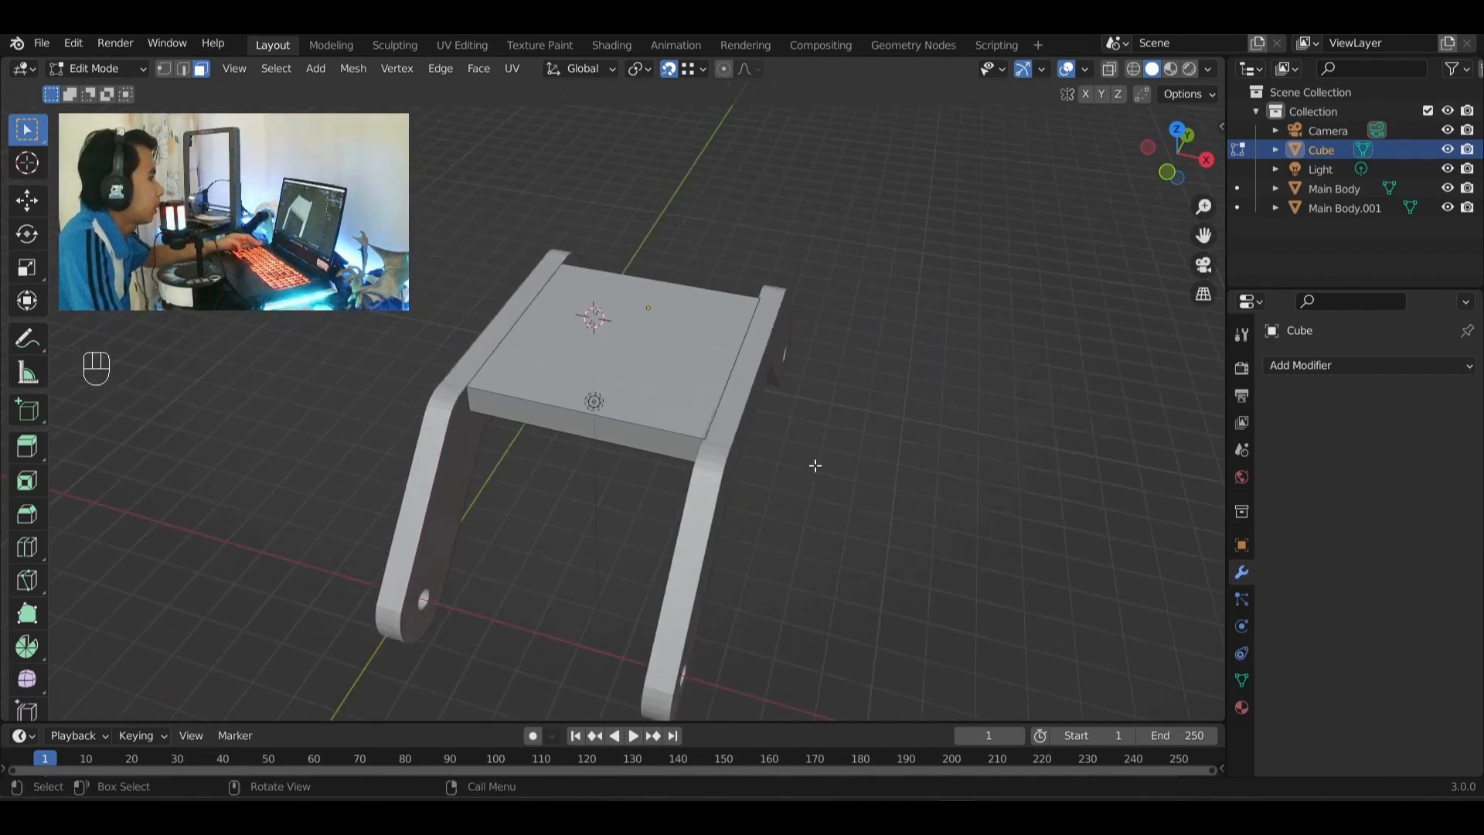
{"action": "scroll", "coordinate": [772, 441], "scroll_direction": "up", "scroll_amount": 5}
{"action": "key", "text": "slash"}
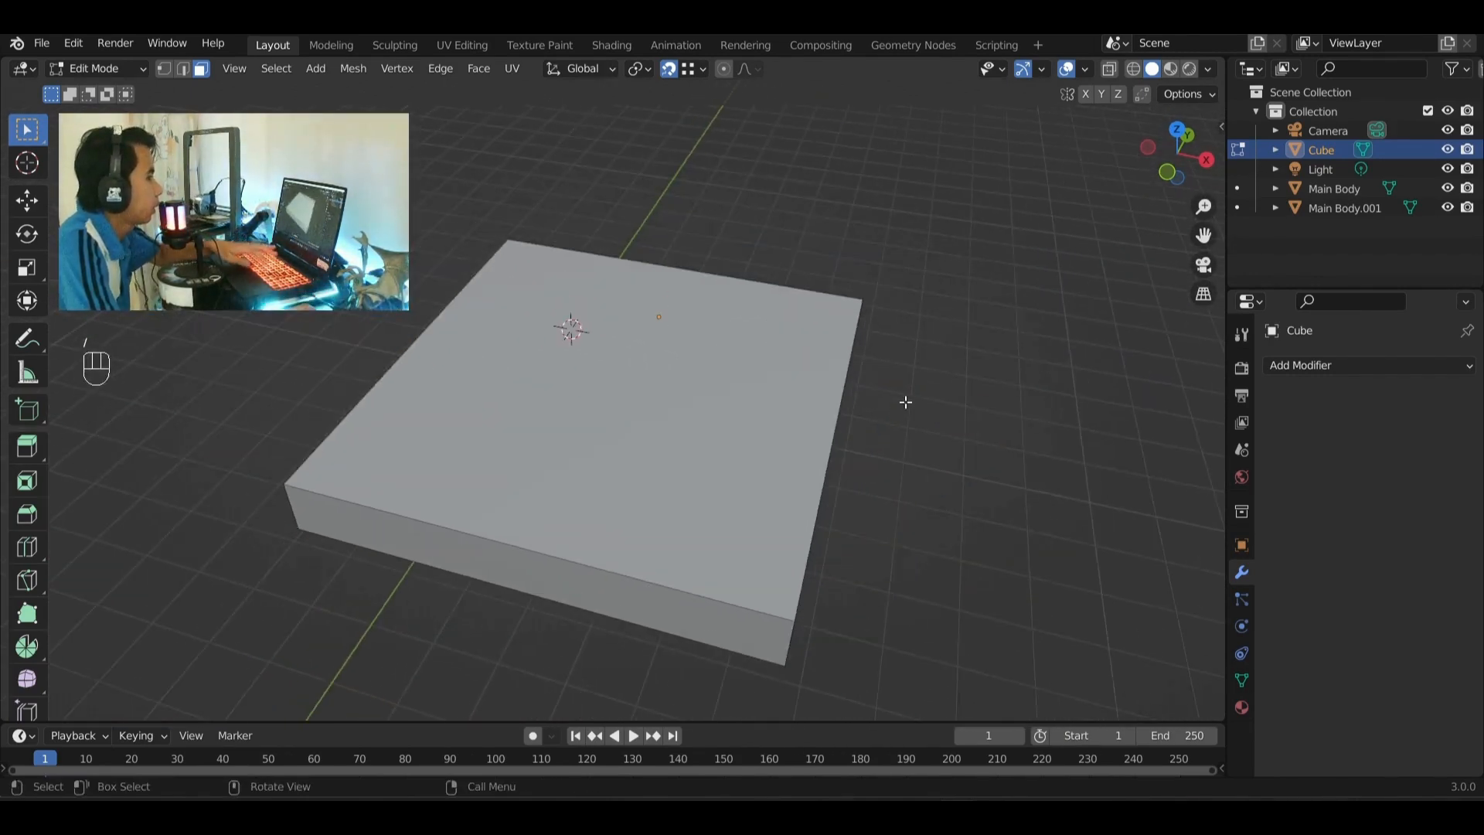
{"action": "middle_click_drag", "start_coordinate": [905, 402], "coordinate": [1010, 490]}
{"action": "key", "text": "slash"}
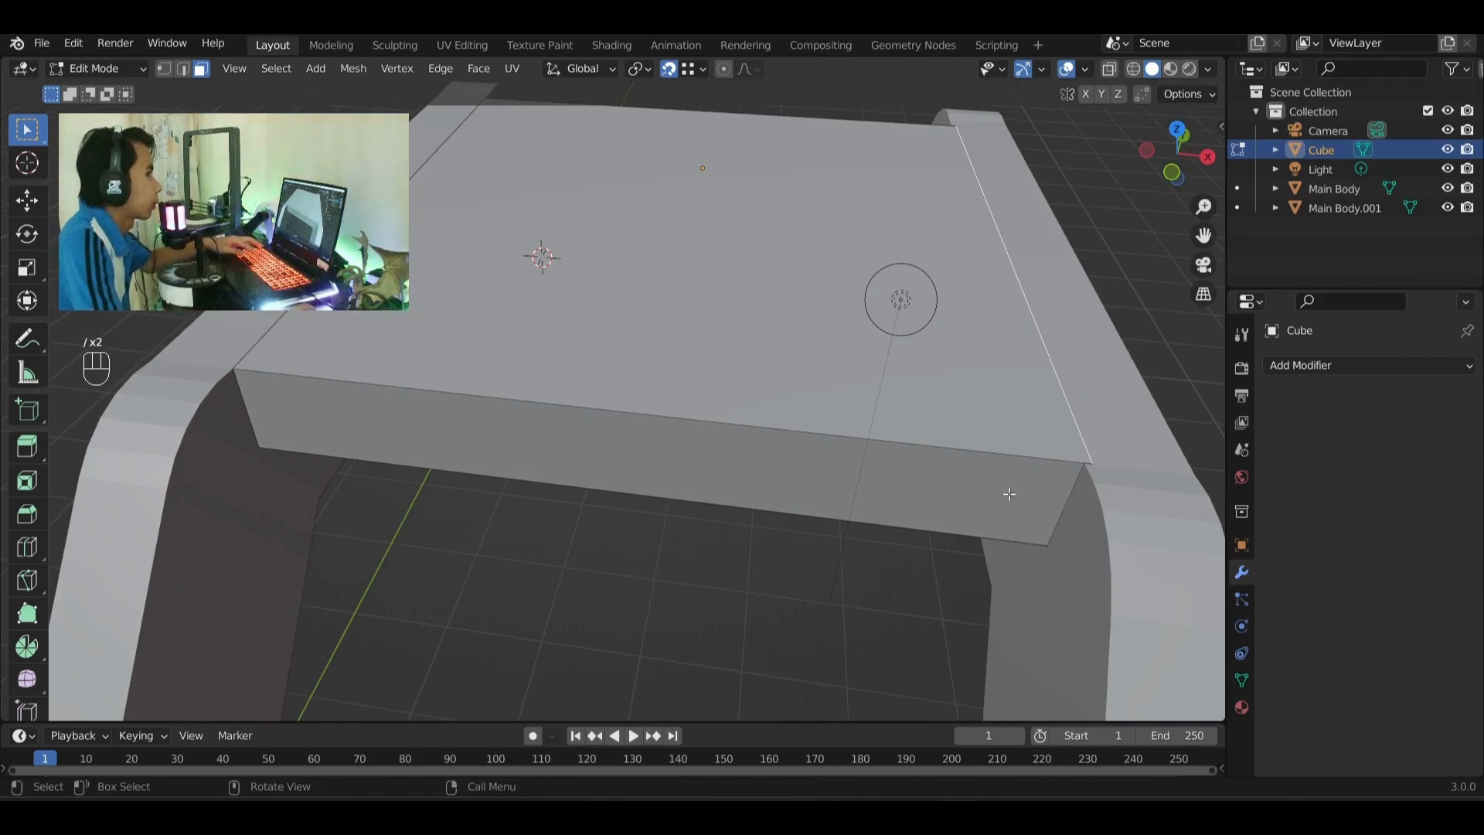
{"action": "key", "text": "g"}
{"action": "key", "text": "x"}
{"action": "left_click", "coordinate": [1037, 488]}
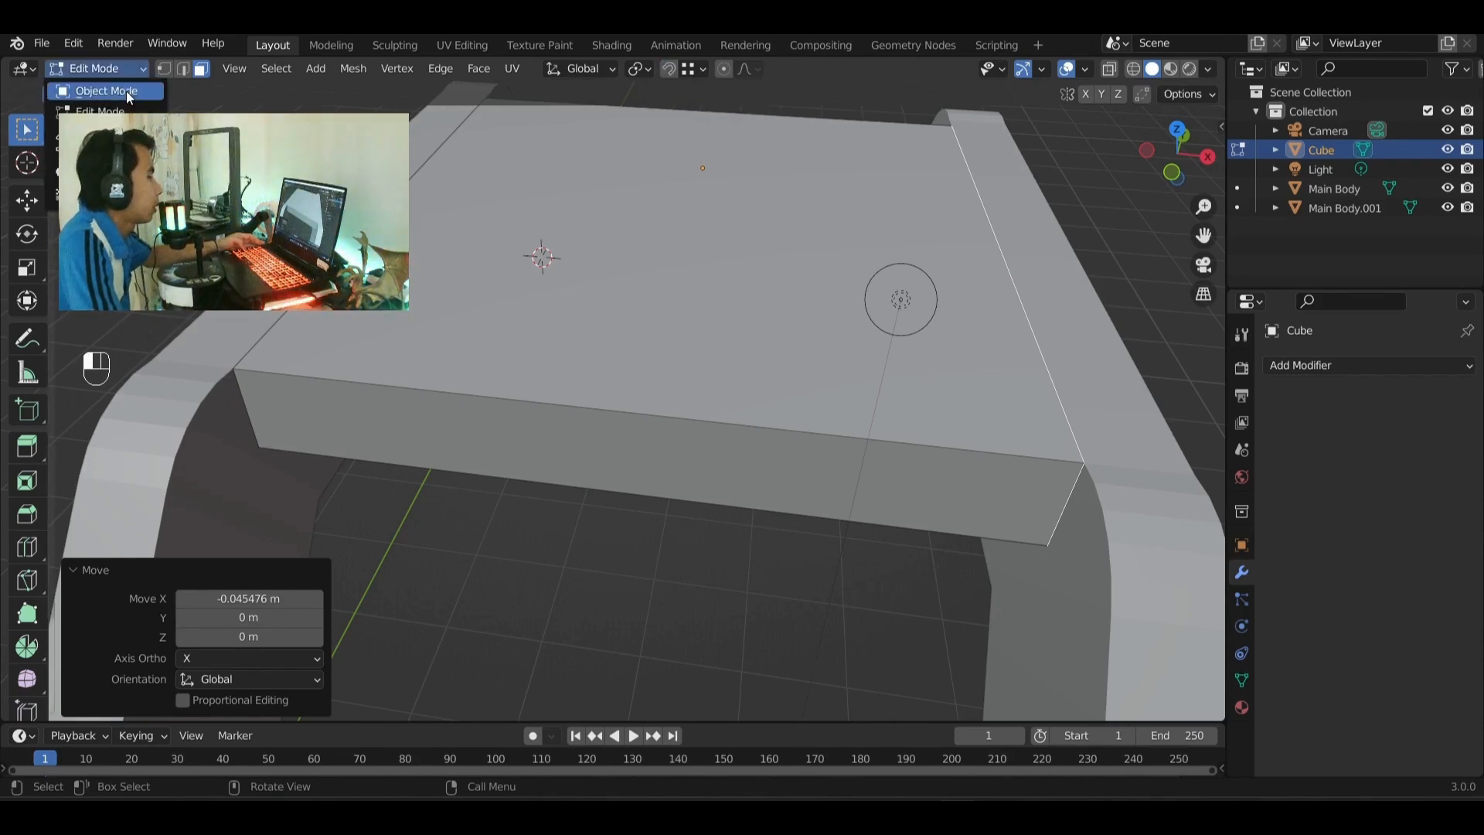
- Return to Object Mode, deselect everything and check the joined arches from the side
{"action": "left_click", "coordinate": [106, 91]}
{"action": "scroll", "coordinate": [539, 375], "scroll_direction": "down", "scroll_amount": 5}
{"action": "key", "text": "alt+a"}
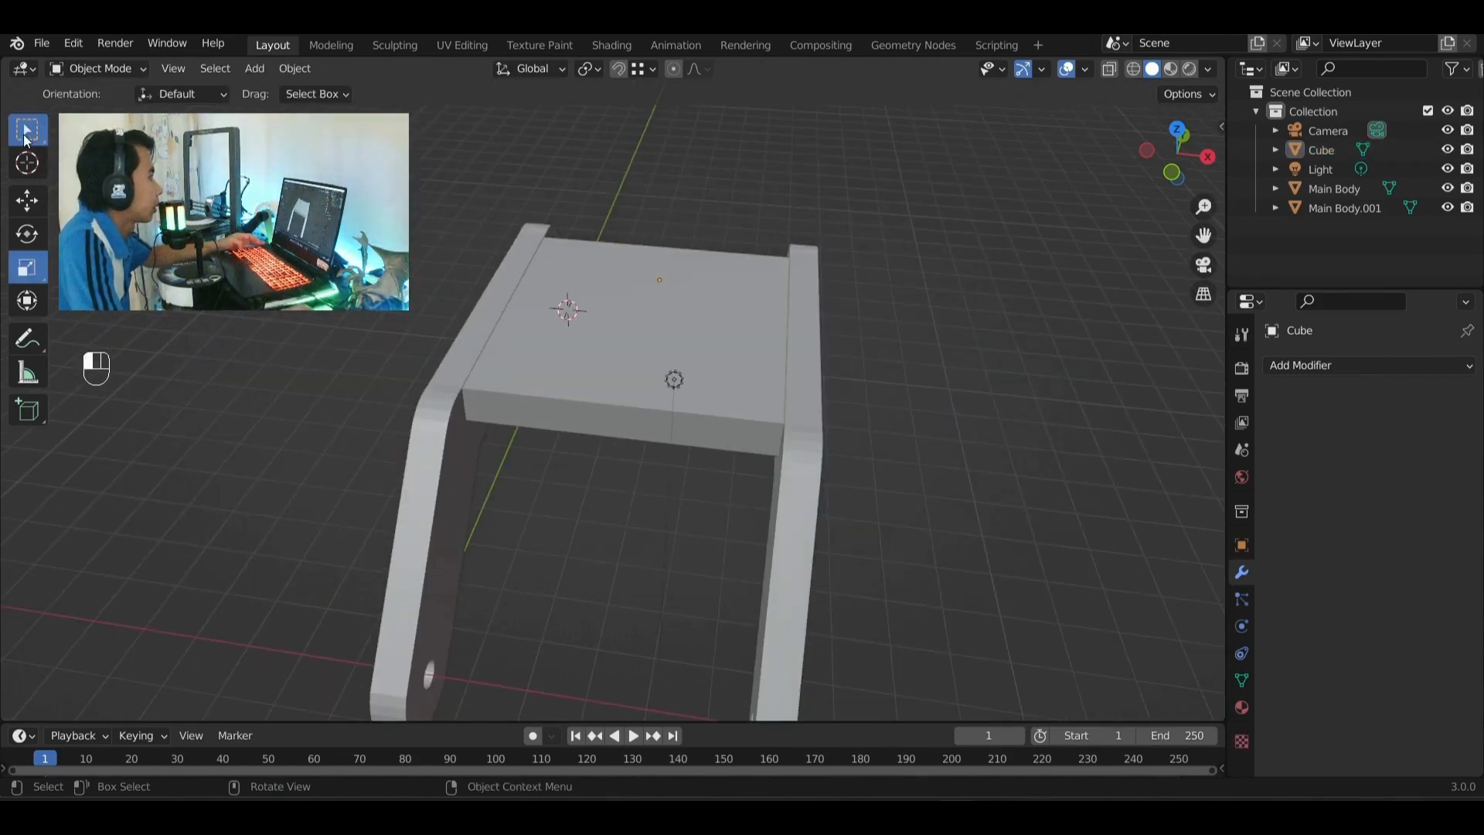
{"action": "middle_click_drag", "start_coordinate": [609, 415], "coordinate": [521, 403]}
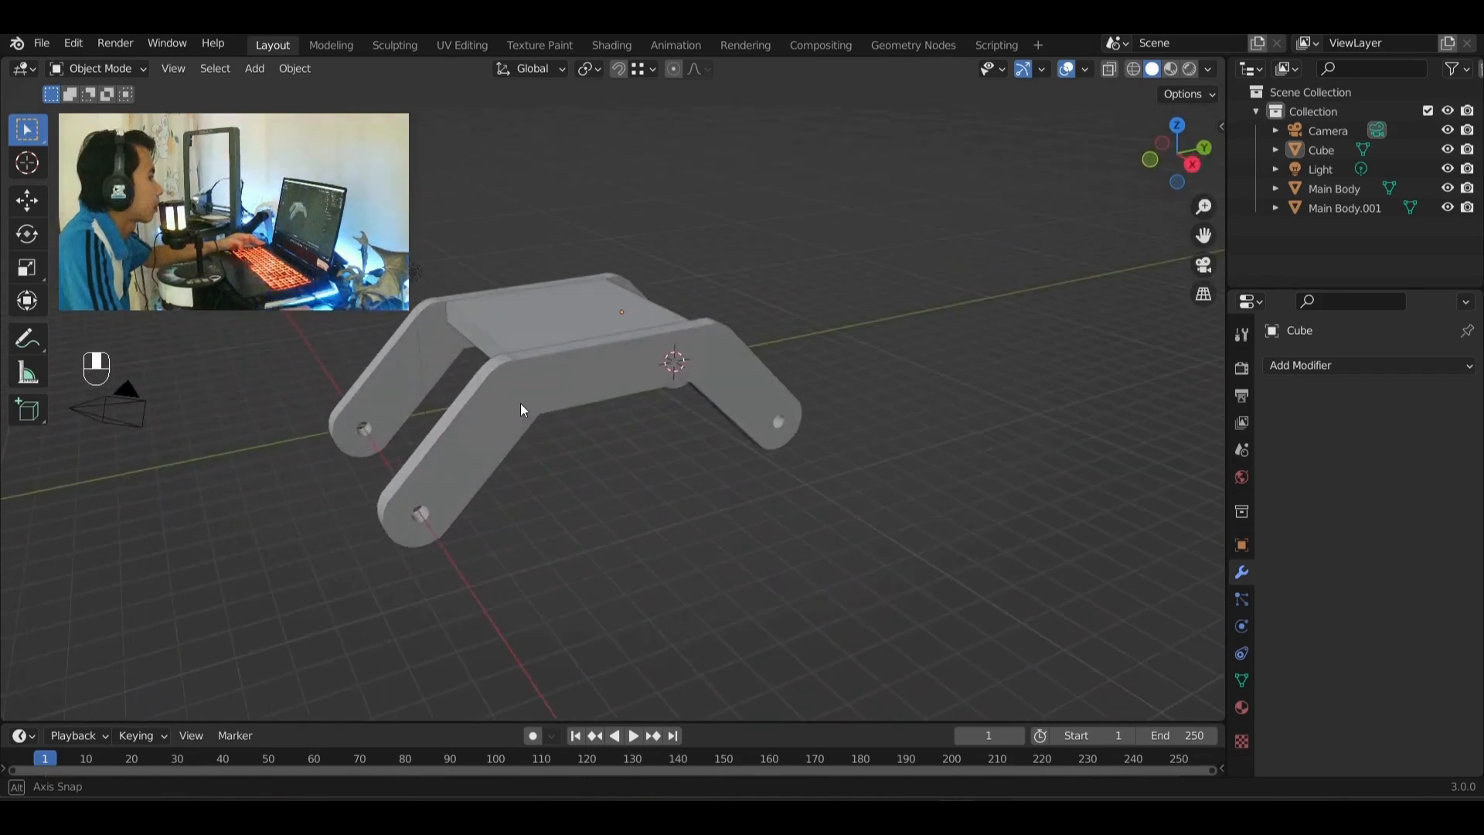
- Add a cylinder of 1 m radius and 2 m depth at the 3D cursor on the arch's end hole, and activate the Rotate tool
{"action": "scroll", "coordinate": [506, 433], "scroll_direction": "up", "scroll_amount": 3}
{"action": "middle_click_drag", "start_coordinate": [489, 460], "coordinate": [664, 374], "text": "shift"}
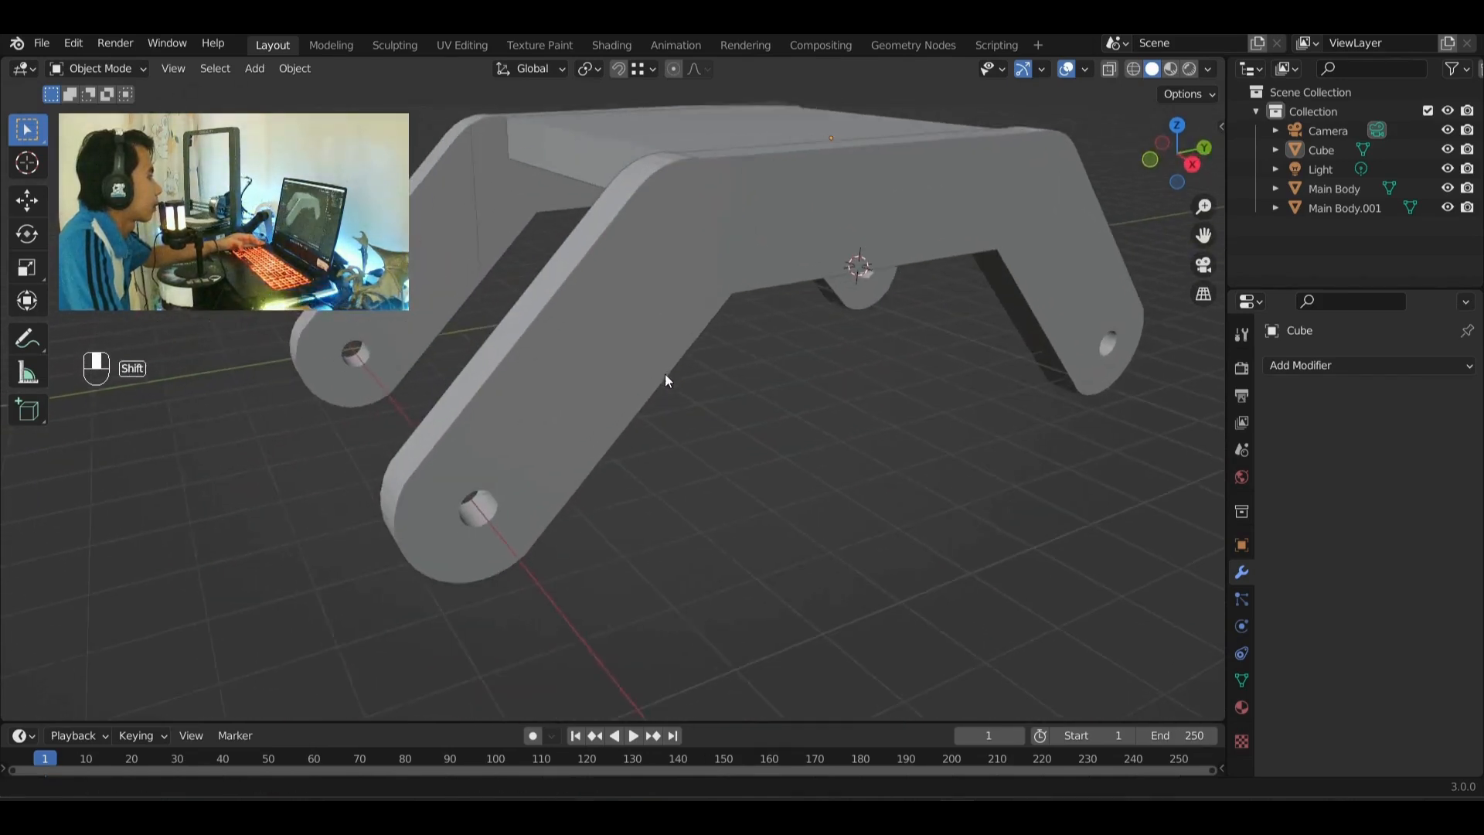
{"action": "left_click", "coordinate": [609, 346]}
{"action": "left_click", "coordinate": [425, 316]}
{"action": "middle_click_drag", "start_coordinate": [883, 364], "coordinate": [839, 345]}
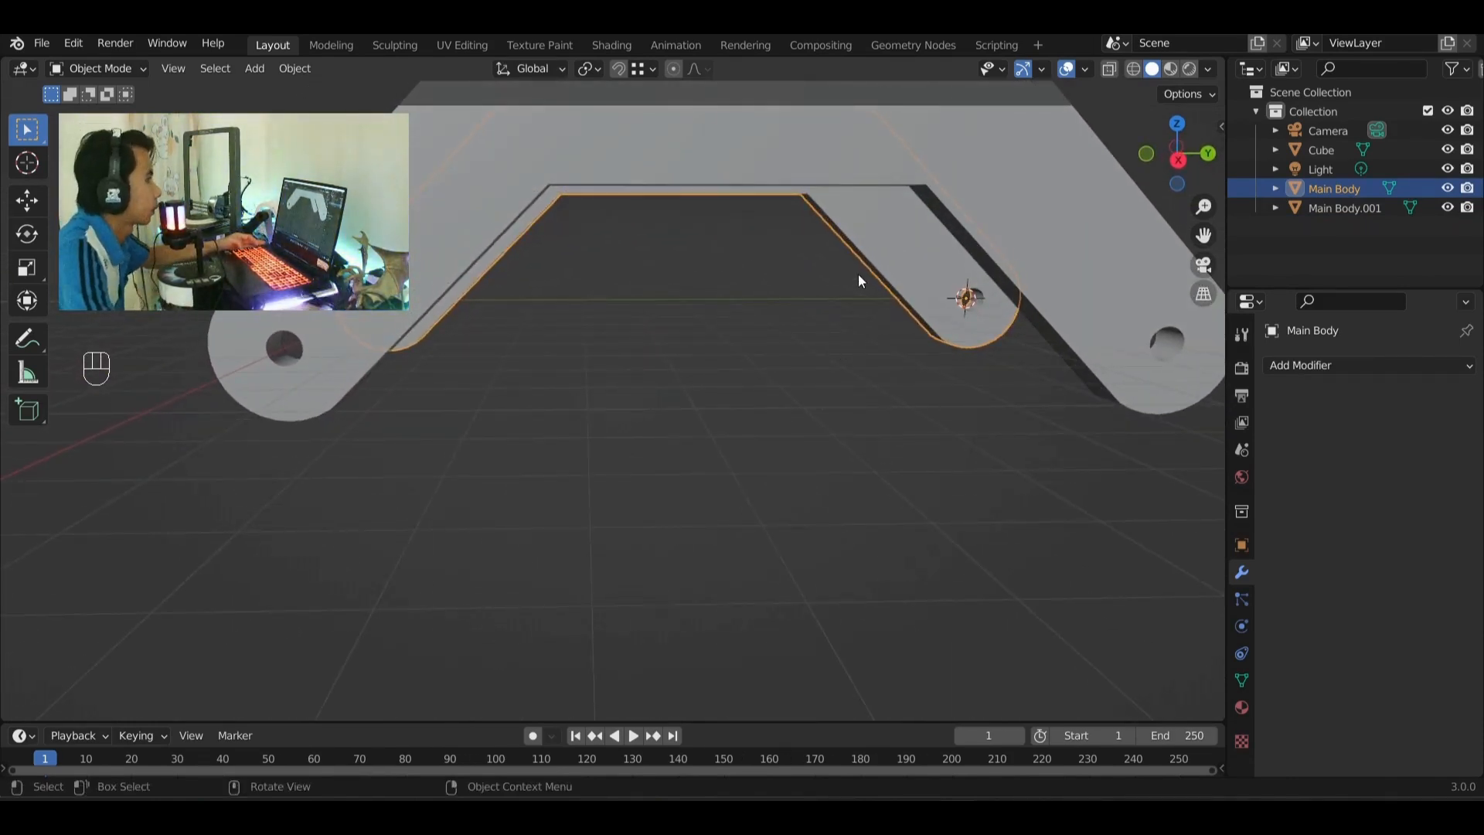
{"action": "scroll", "coordinate": [1084, 319], "scroll_direction": "down", "scroll_amount": 3}
{"action": "middle_click_drag", "start_coordinate": [1083, 318], "coordinate": [790, 383]}
{"action": "left_click", "coordinate": [1177, 160]}
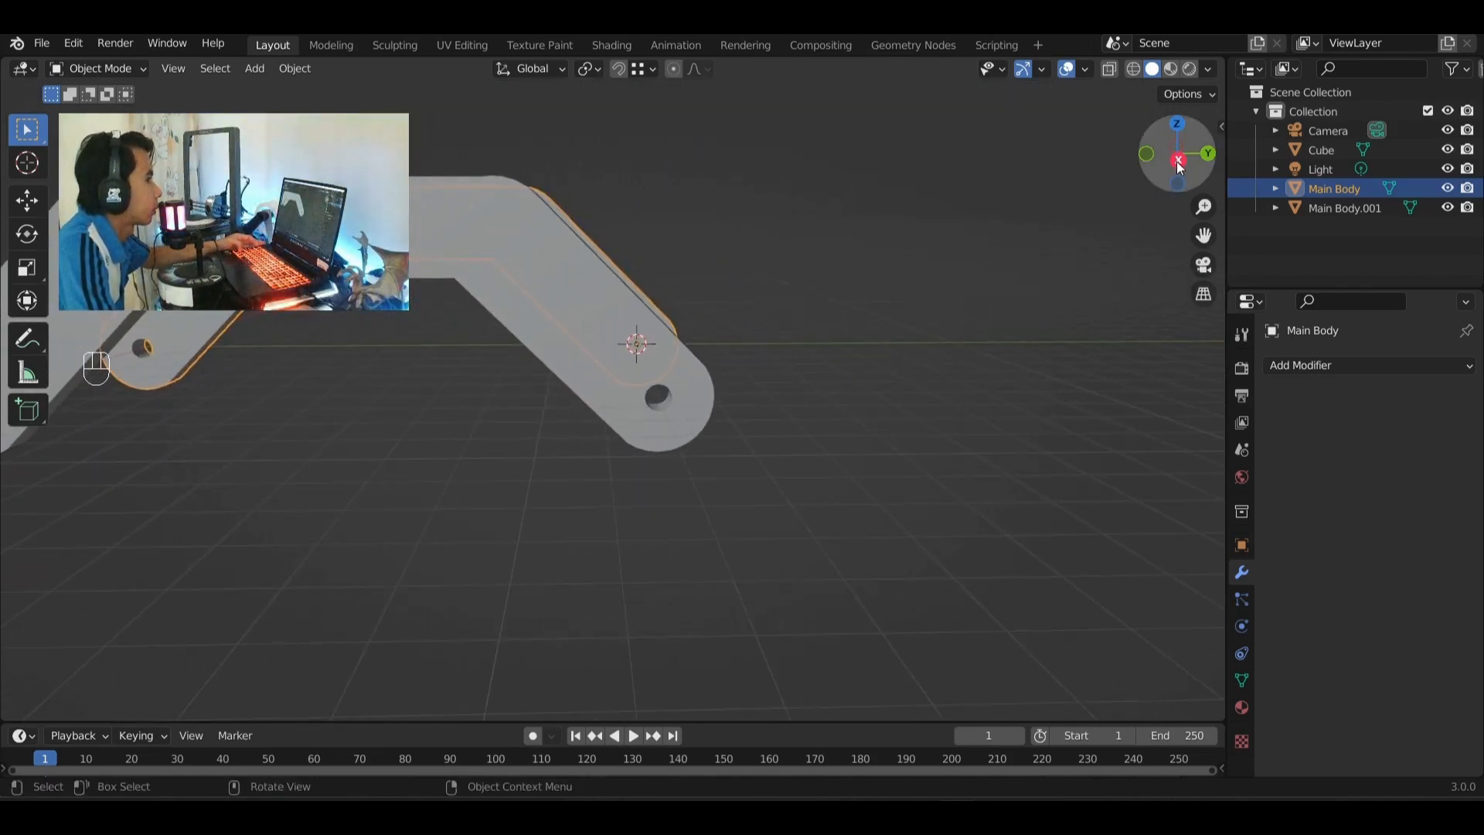
{"action": "scroll", "coordinate": [690, 332], "scroll_direction": "up", "scroll_amount": 3}
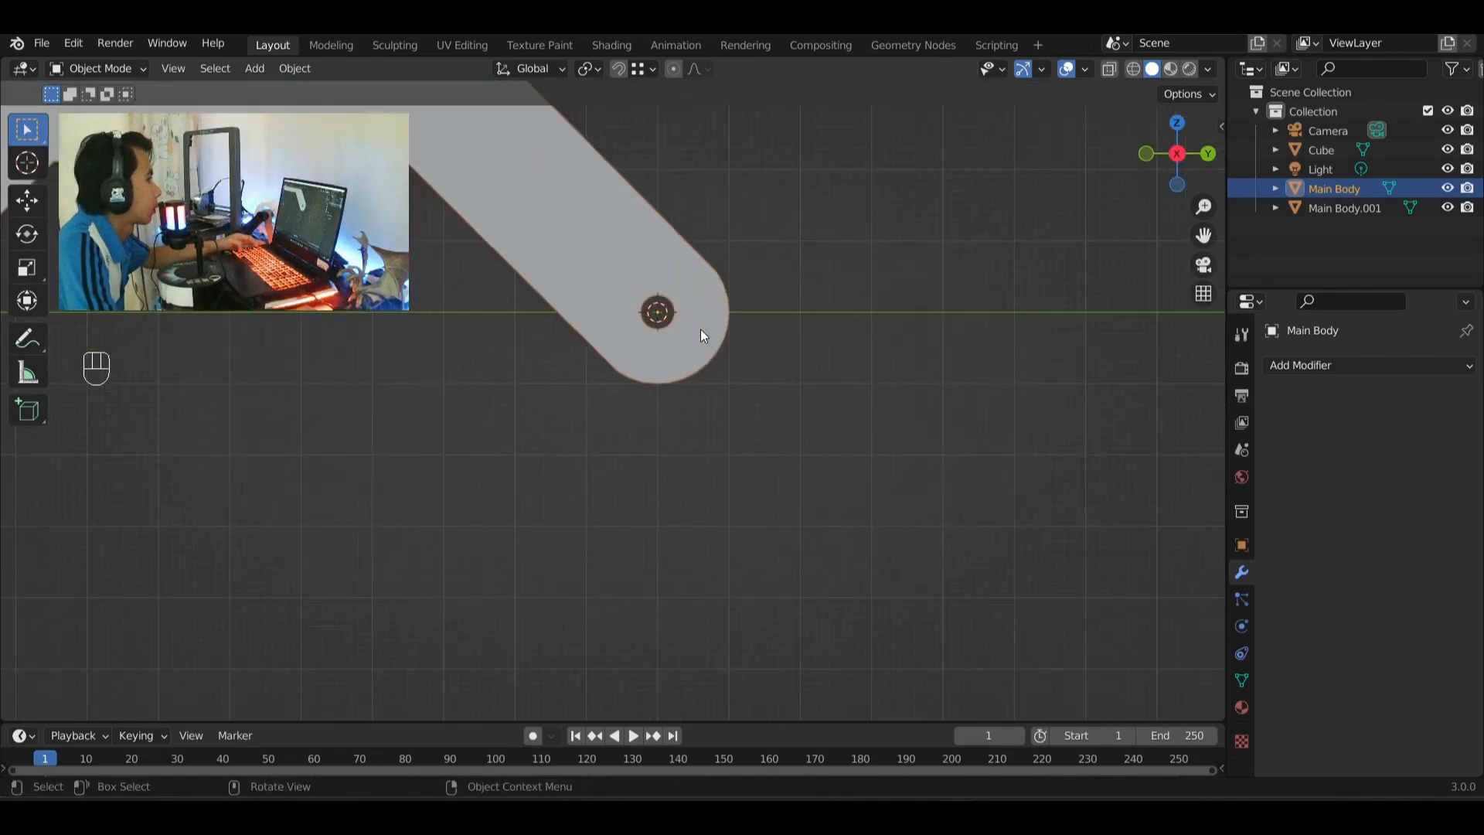
{"action": "key", "text": "shift+a"}
{"action": "mouse_move", "coordinate": [735, 349]}
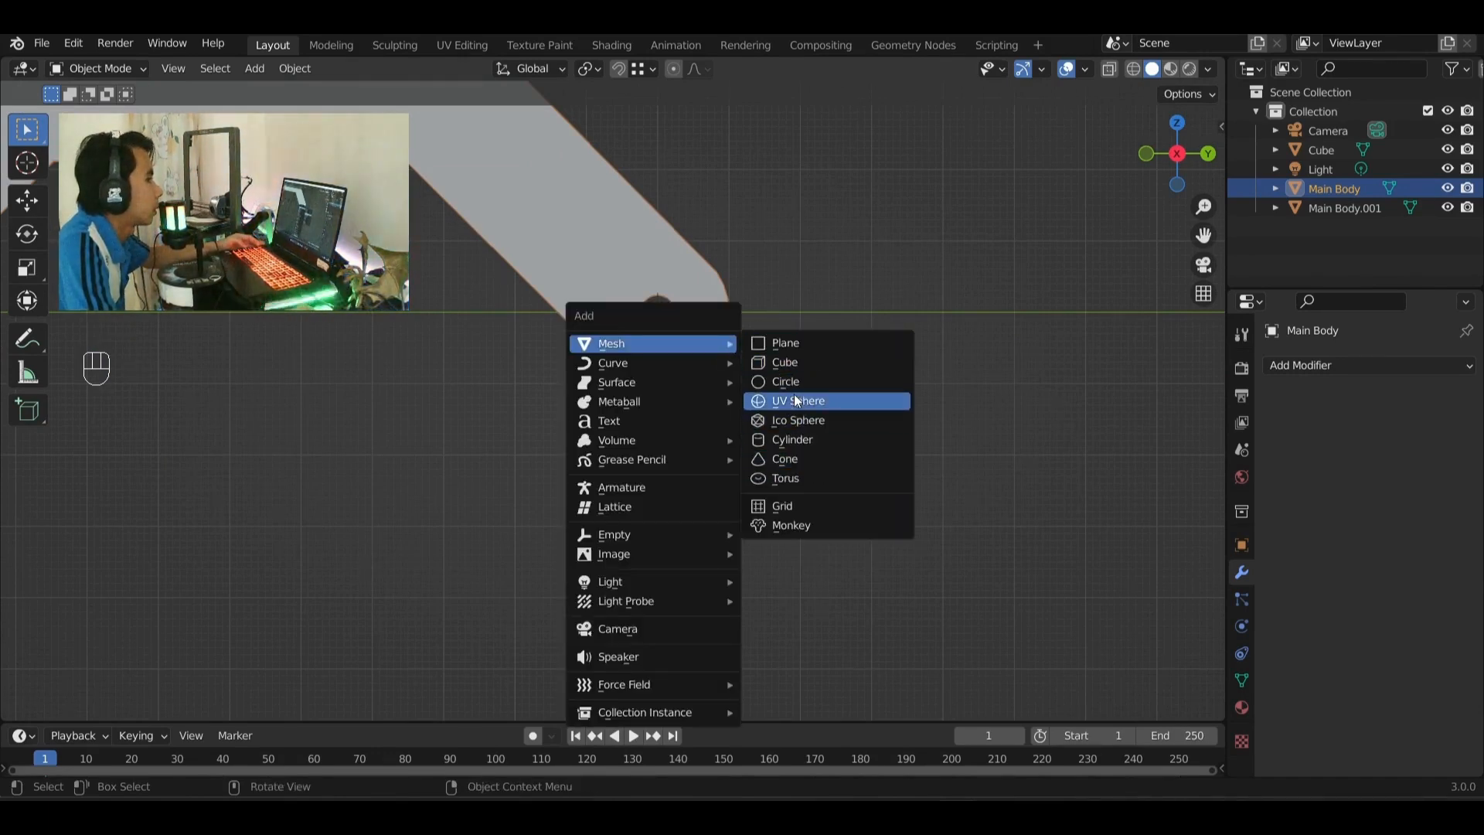
{"action": "left_click", "coordinate": [796, 440]}
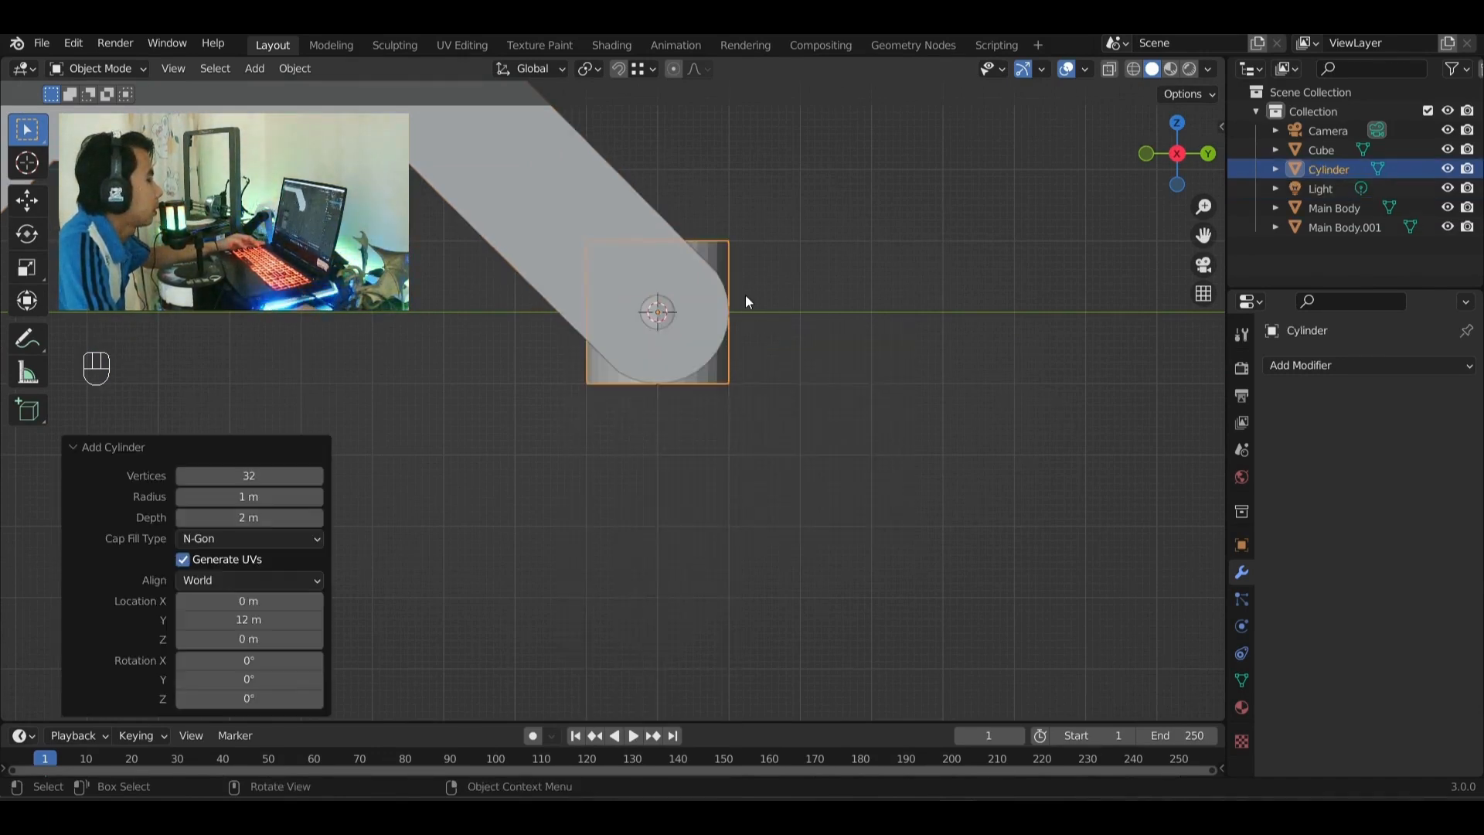
{"action": "middle_click_drag", "start_coordinate": [745, 295], "coordinate": [731, 381]}
{"action": "left_click", "coordinate": [35, 232]}
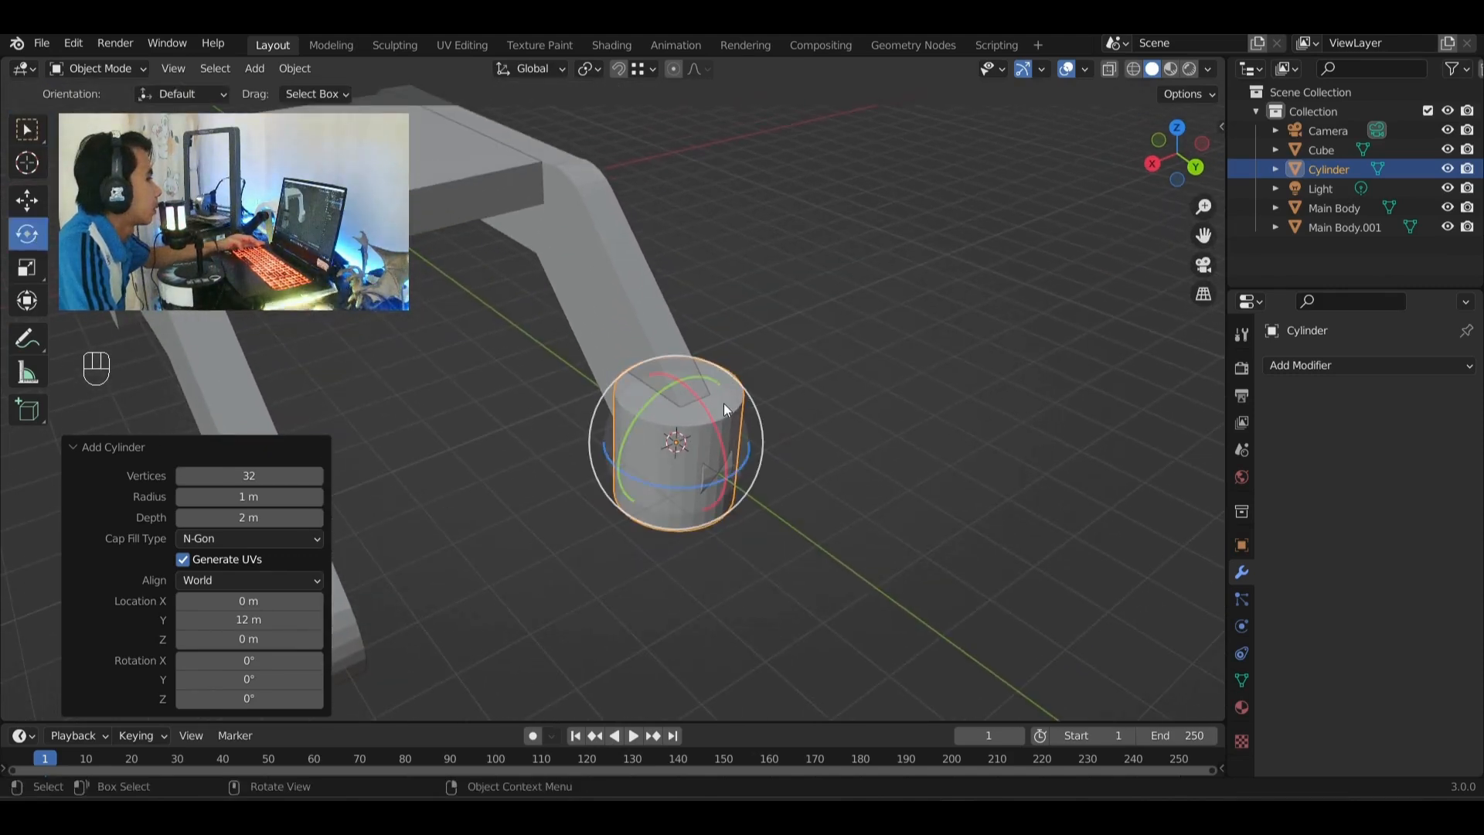
{"action": "left_click", "coordinate": [637, 408]}
{"action": "left_click", "coordinate": [652, 513]}
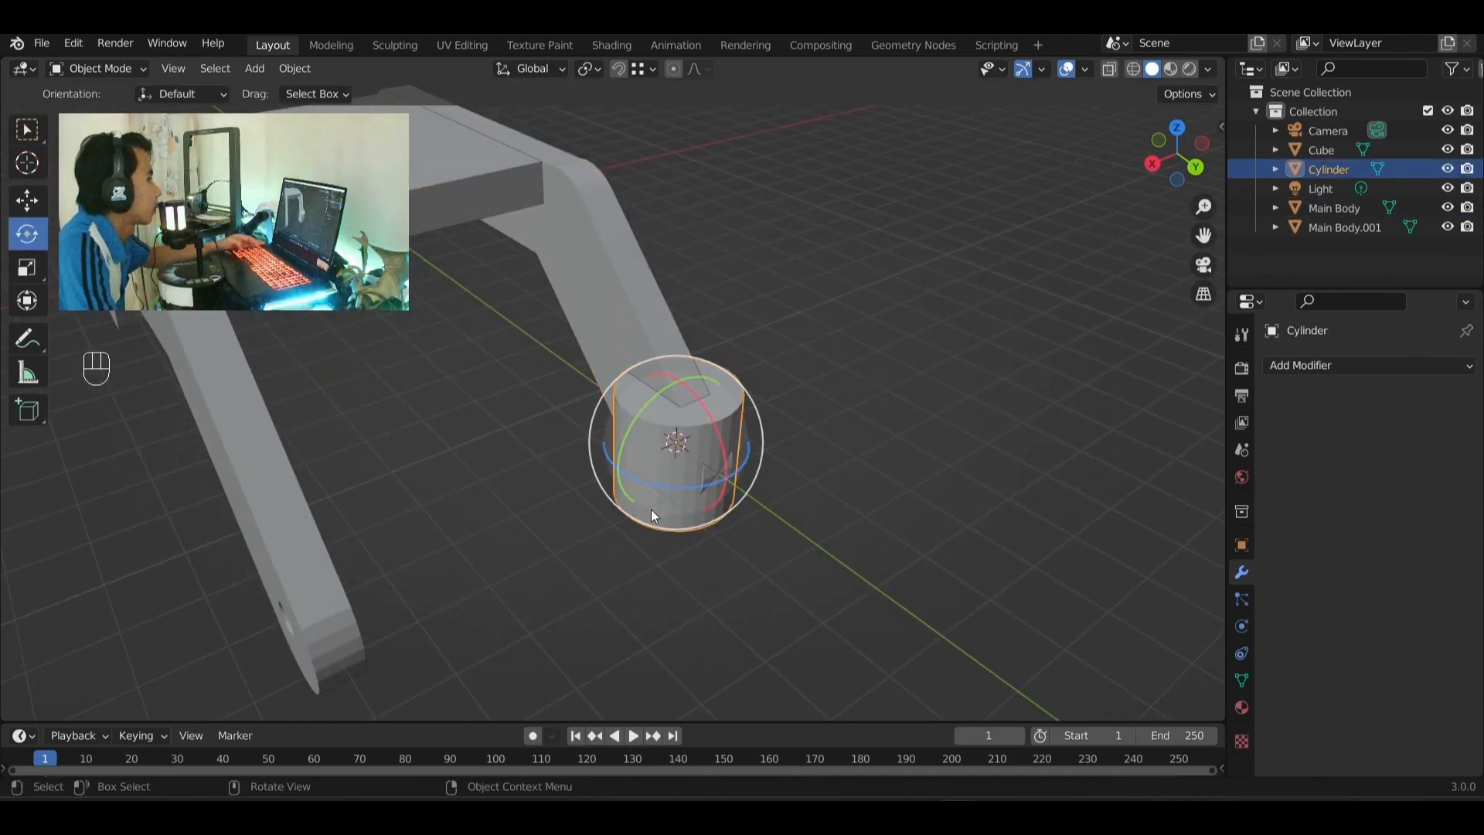
{"action": "left_click_drag", "start_coordinate": [629, 440], "coordinate": [667, 543]}
{"action": "left_click", "coordinate": [261, 625]}
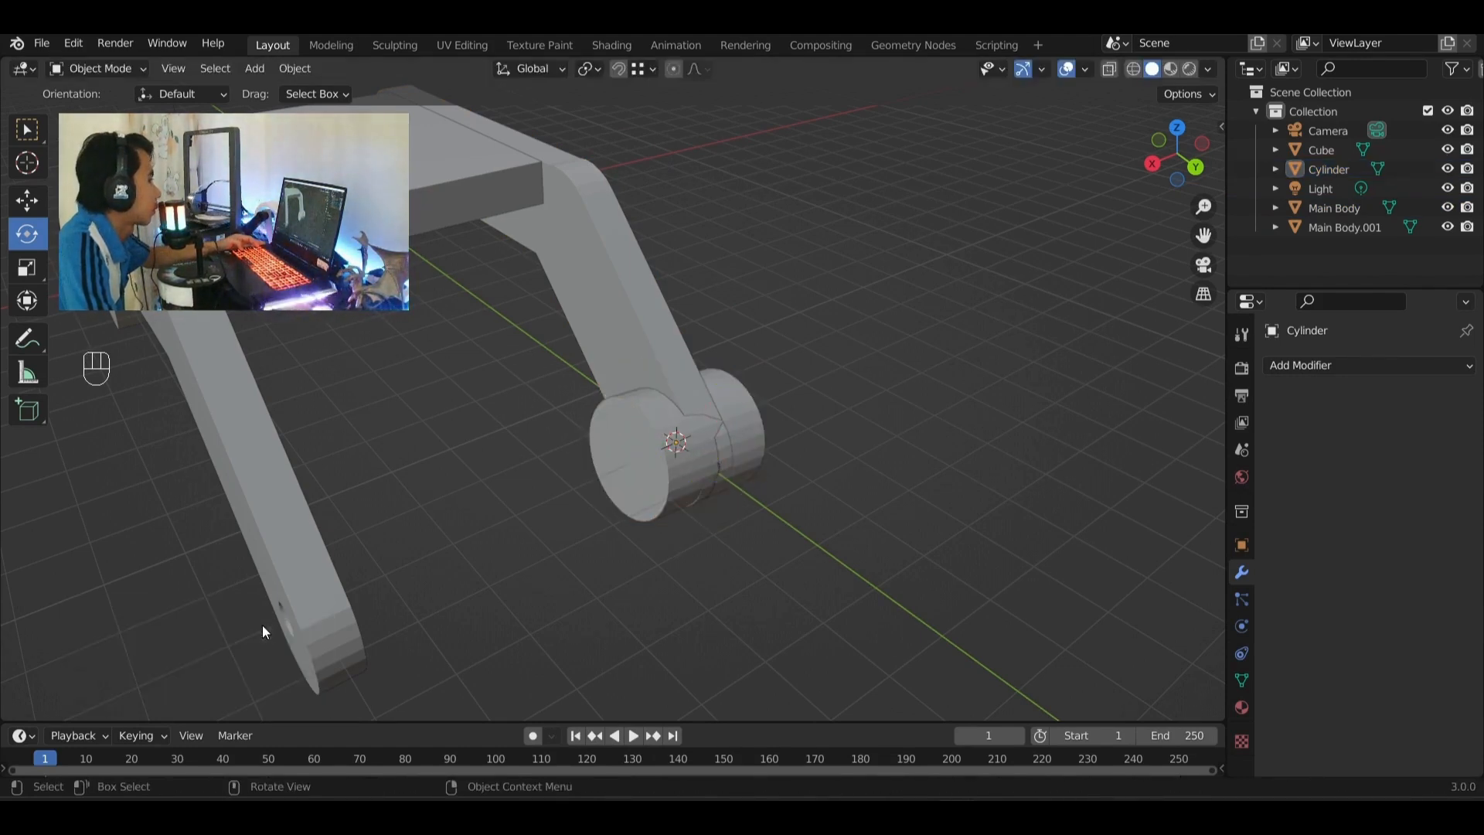
{"action": "key", "text": "ctrl+z"}
{"action": "key", "text": "ctrl+z"}
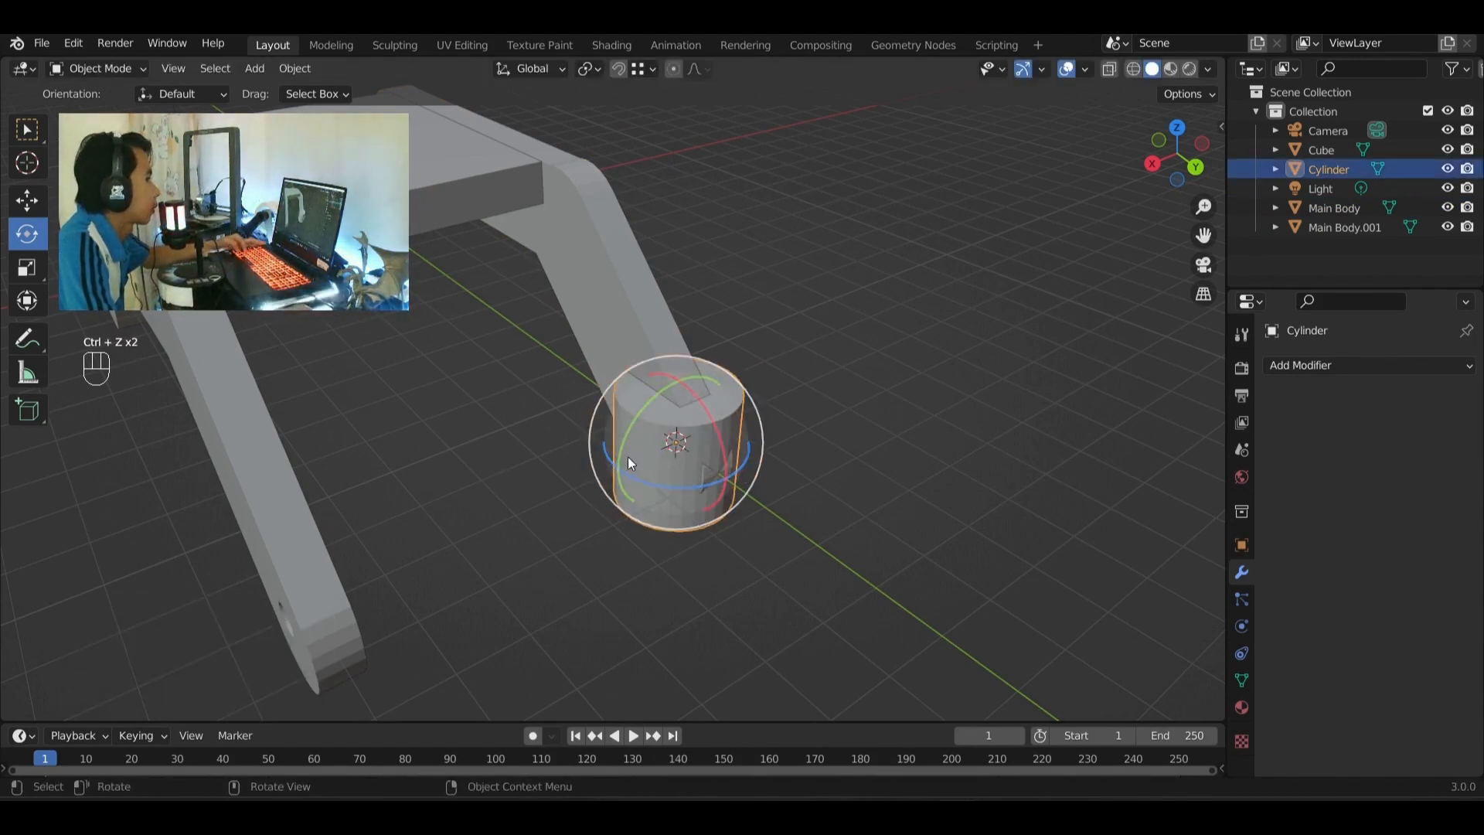
- Rotate the cylinder 90° about the global Y axis so its axis runs through the arch's end hole
{"action": "left_click_drag", "start_coordinate": [623, 447], "coordinate": [690, 692]}
{"action": "left_click", "coordinate": [255, 637]}
{"action": "type", "text": "90"}
{"action": "key", "text": "Return"}
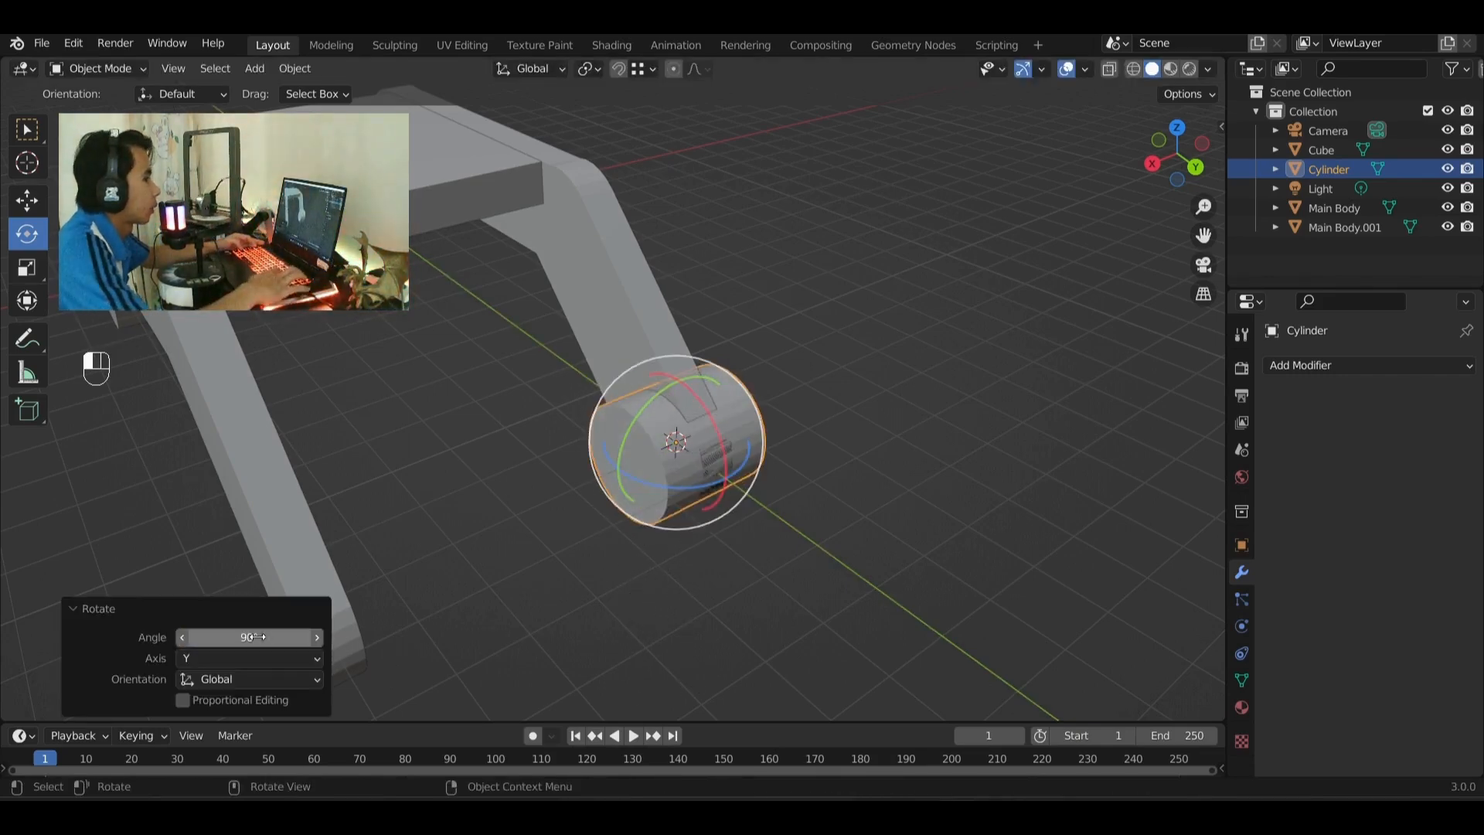
- Scale the cylinder down along X to shorten it, and deselect everything
{"action": "middle_click_drag", "start_coordinate": [286, 396], "coordinate": [547, 473]}
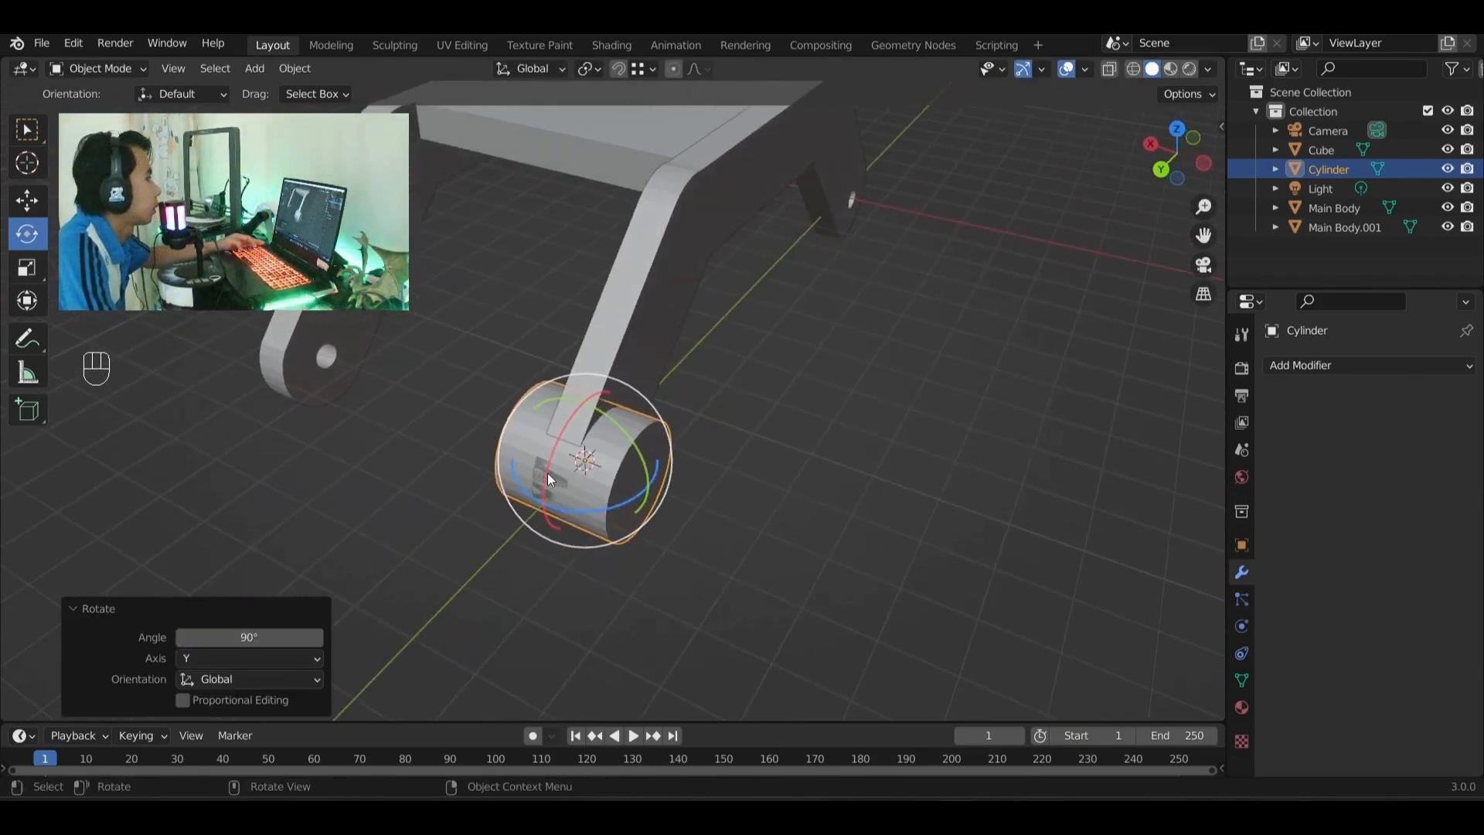
{"action": "left_click", "coordinate": [29, 276]}
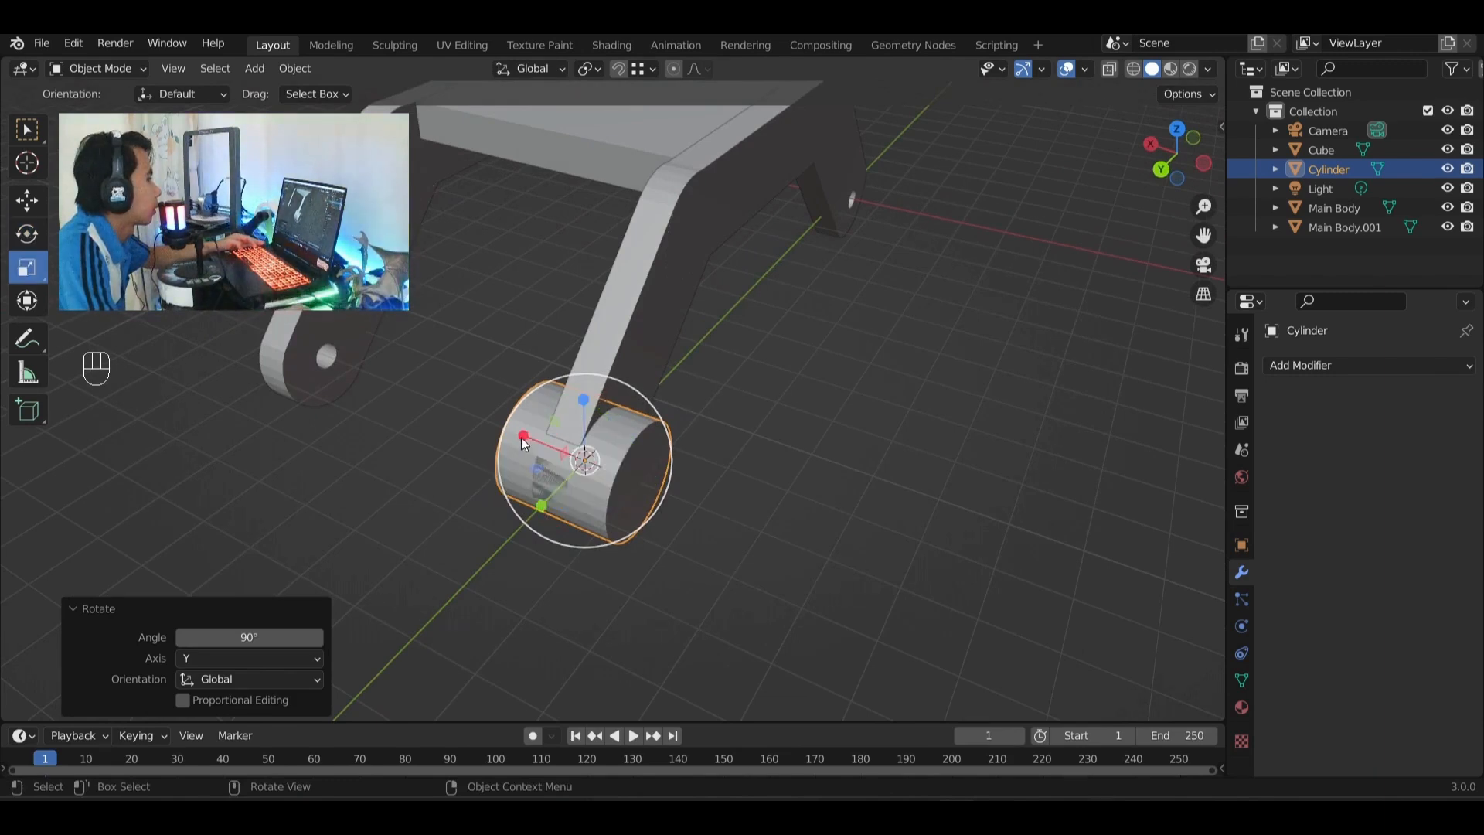
{"action": "left_click_drag", "start_coordinate": [520, 438], "coordinate": [543, 450]}
{"action": "key", "text": "alt+a"}
{"action": "right_click", "coordinate": [635, 446]}
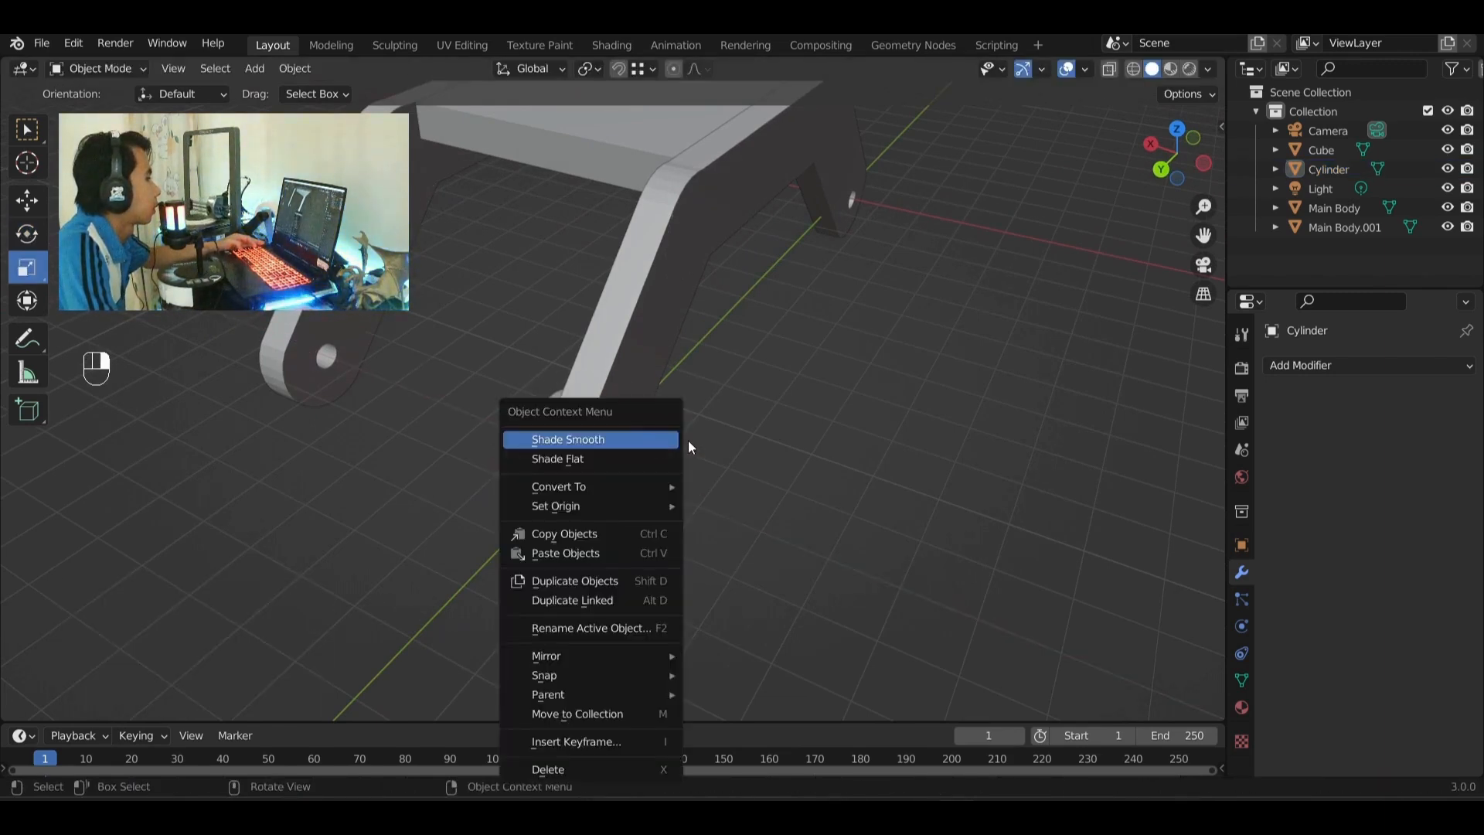
{"action": "key", "text": "Escape"}
- Move the cylinder about -1.09 m along X to the outer side of the arch's end
{"action": "middle_click_drag", "start_coordinate": [735, 456], "coordinate": [605, 490]}
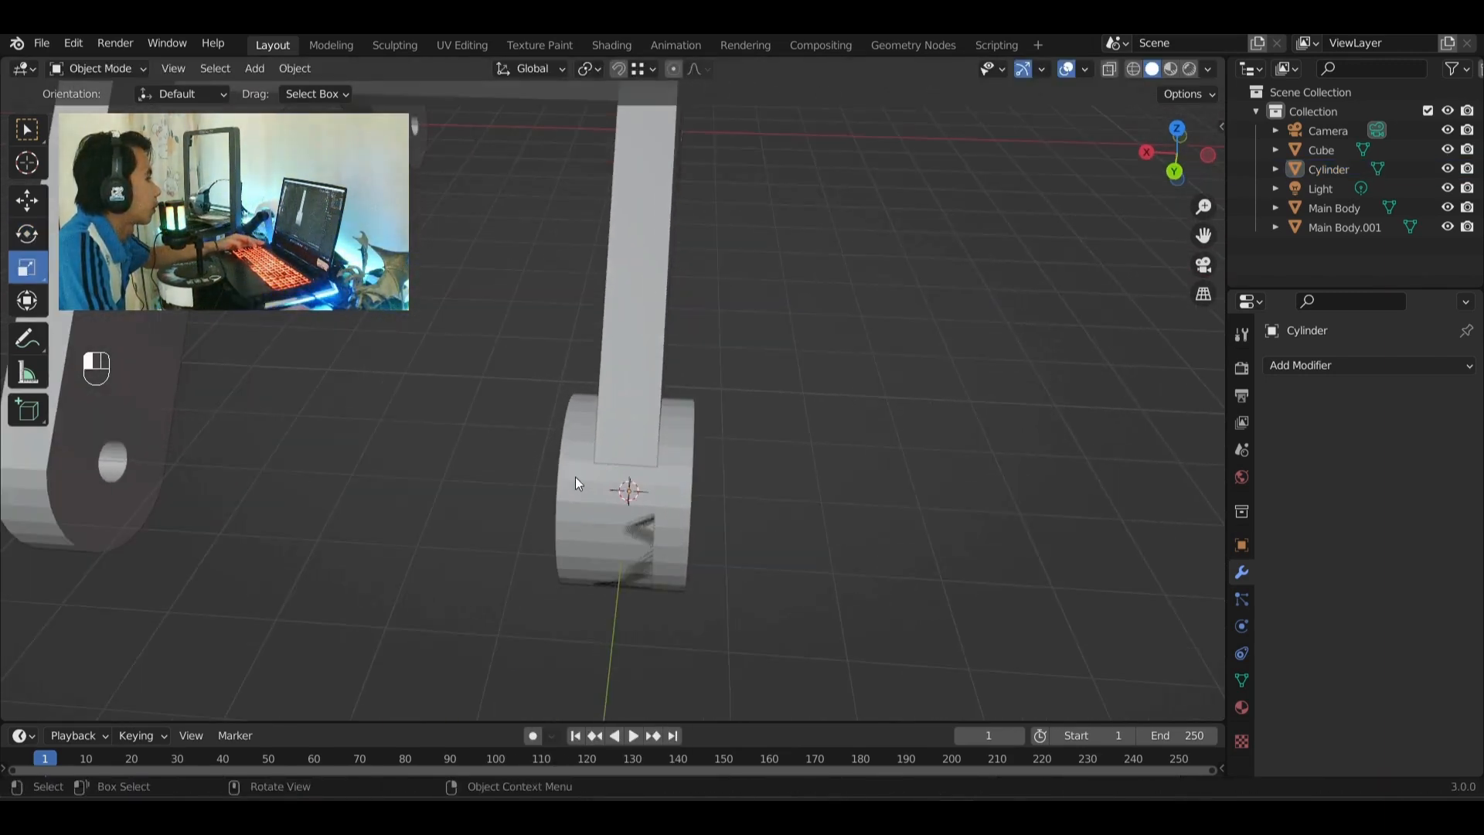
{"action": "left_click", "coordinate": [575, 476]}
{"action": "left_click", "coordinate": [28, 204]}
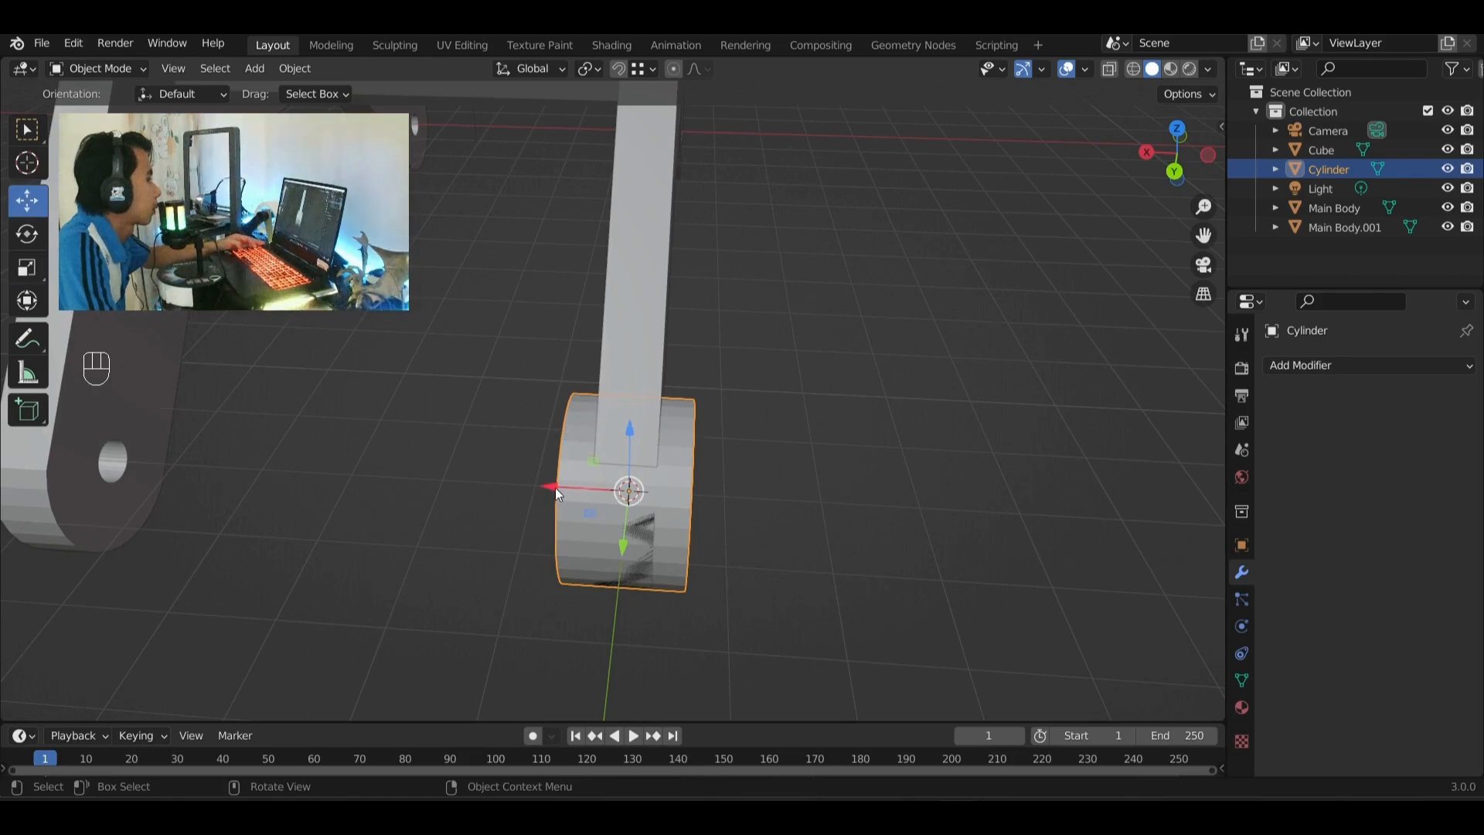
{"action": "left_click_drag", "start_coordinate": [555, 488], "coordinate": [671, 491]}
- Scale the cylinder uniformly by about 1.683, and narrow it along X by a factor of about 0.788
{"action": "middle_click_drag", "start_coordinate": [742, 513], "coordinate": [638, 486]}
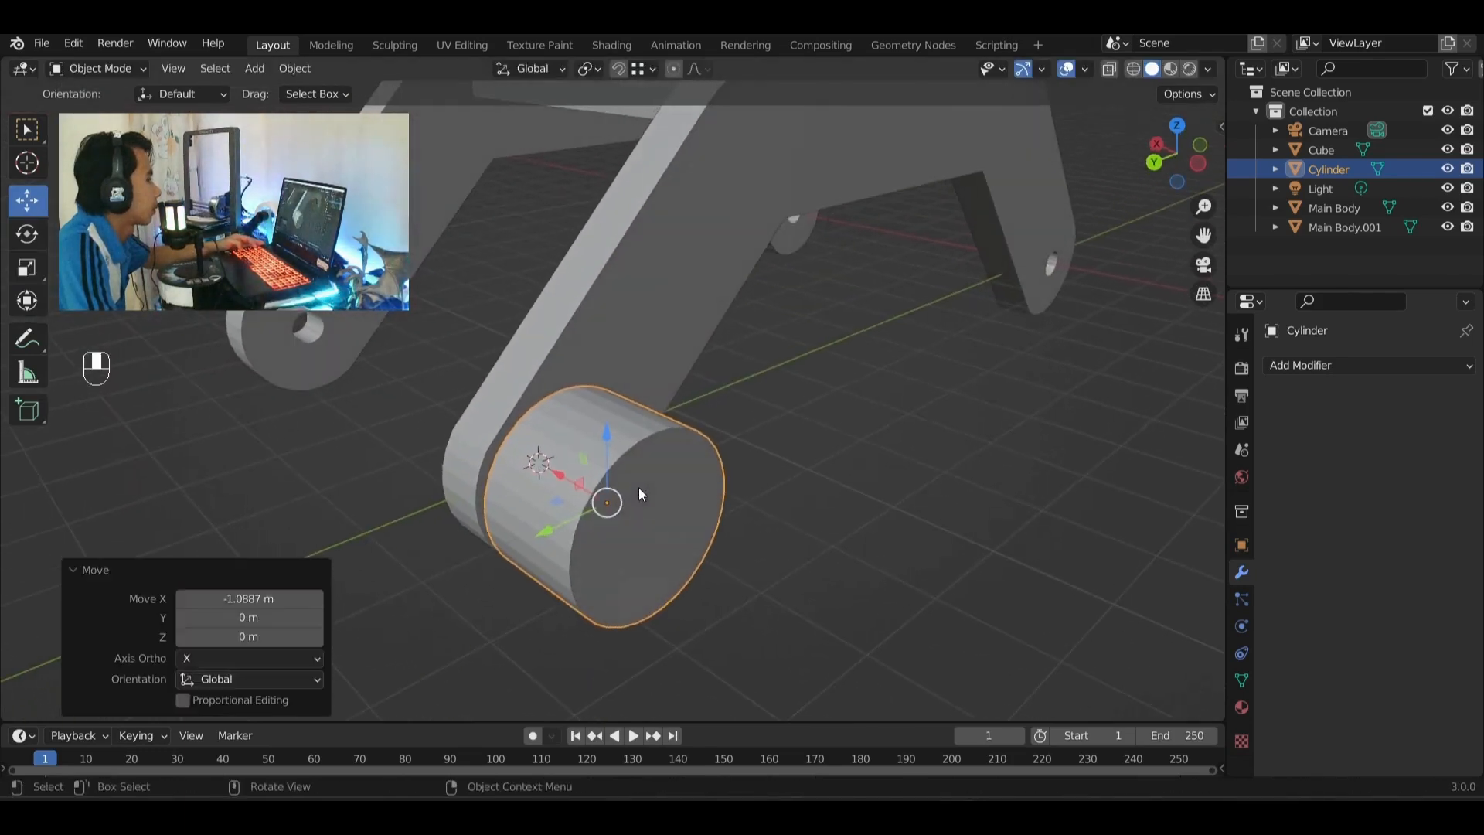
{"action": "key", "text": "s"}
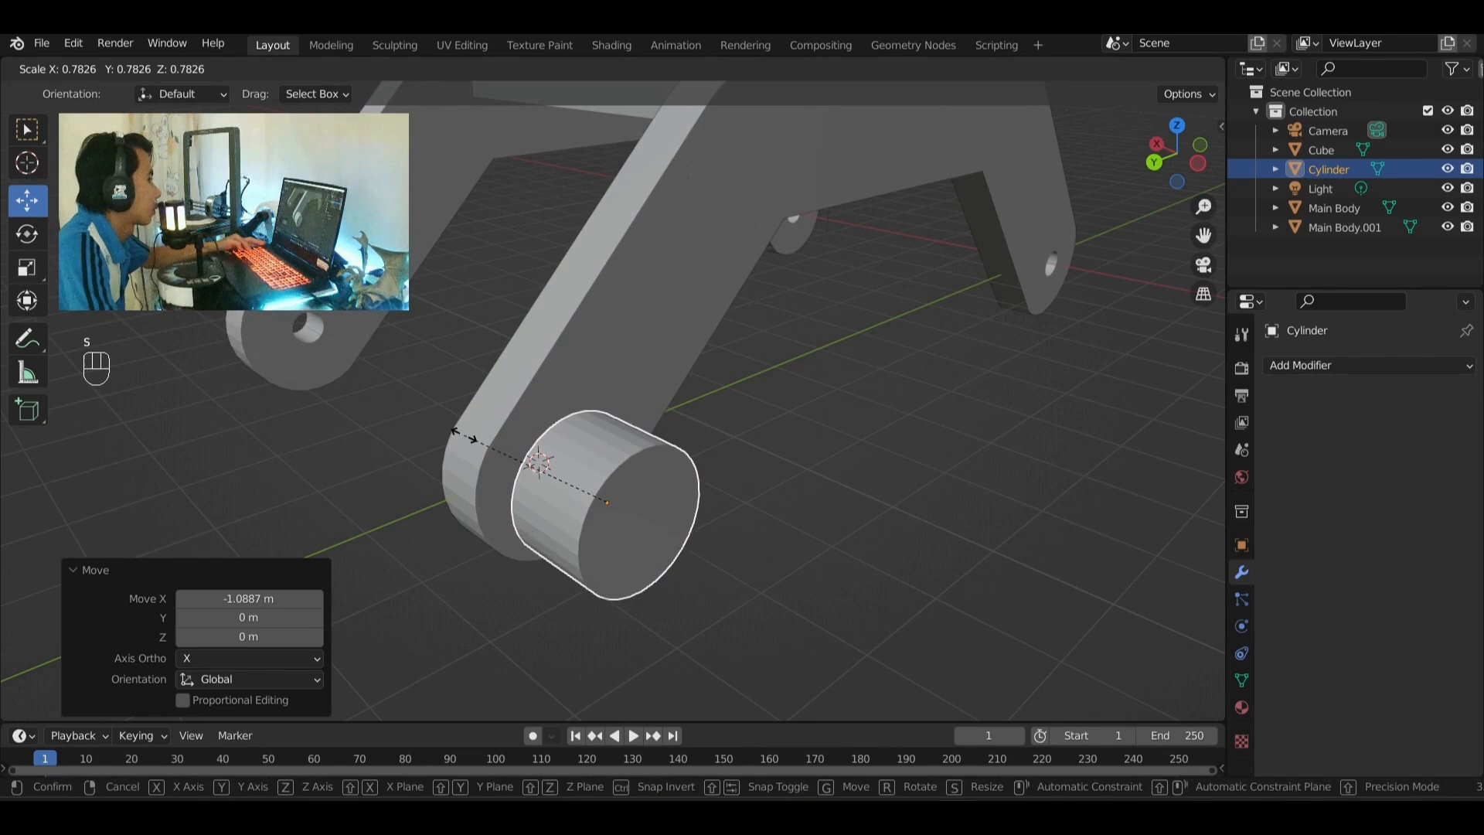
{"action": "left_click", "coordinate": [294, 611]}
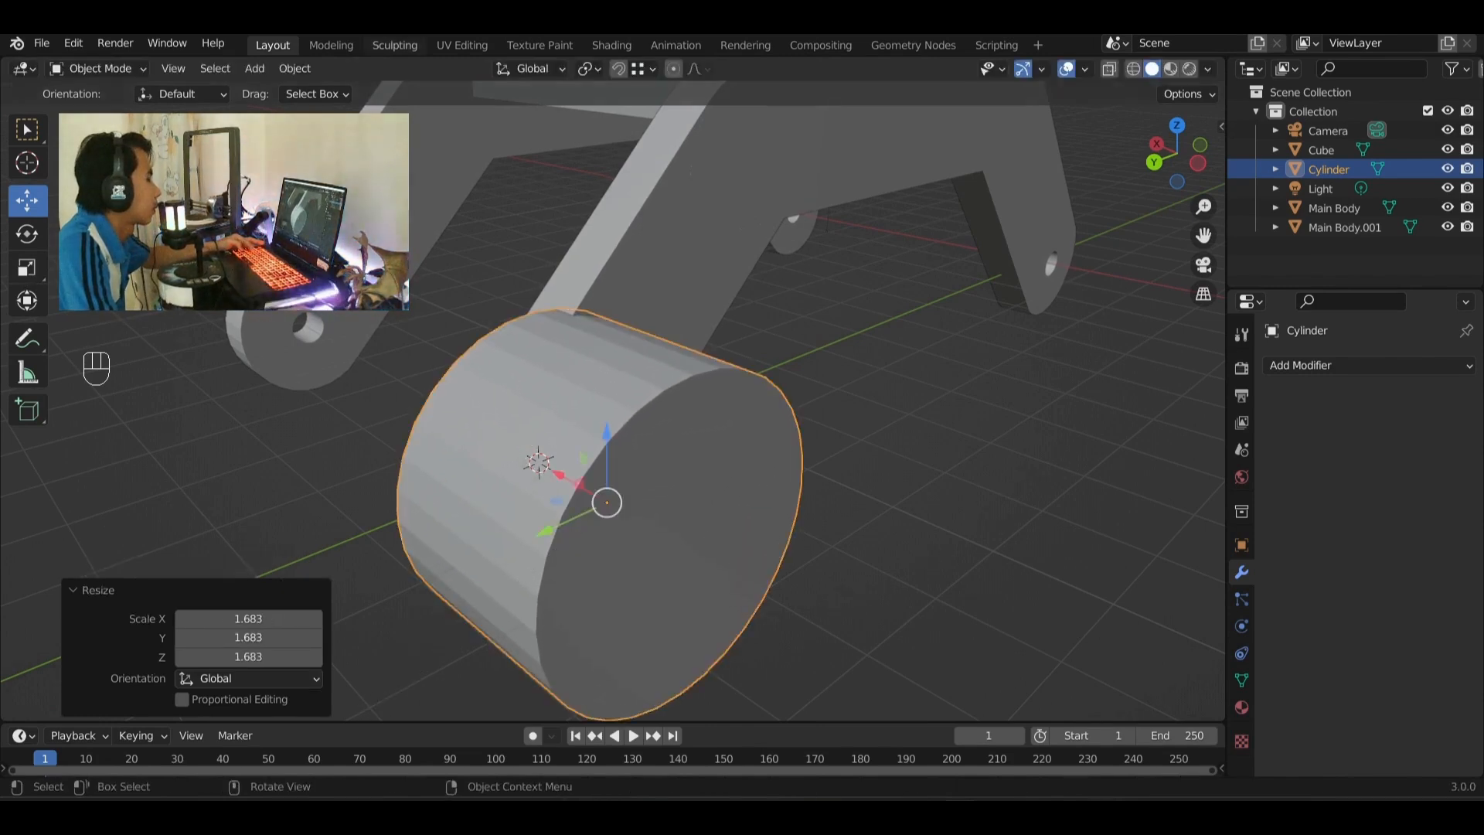
{"action": "middle_click_drag", "start_coordinate": [680, 325], "coordinate": [106, 326]}
{"action": "left_click", "coordinate": [27, 267]}
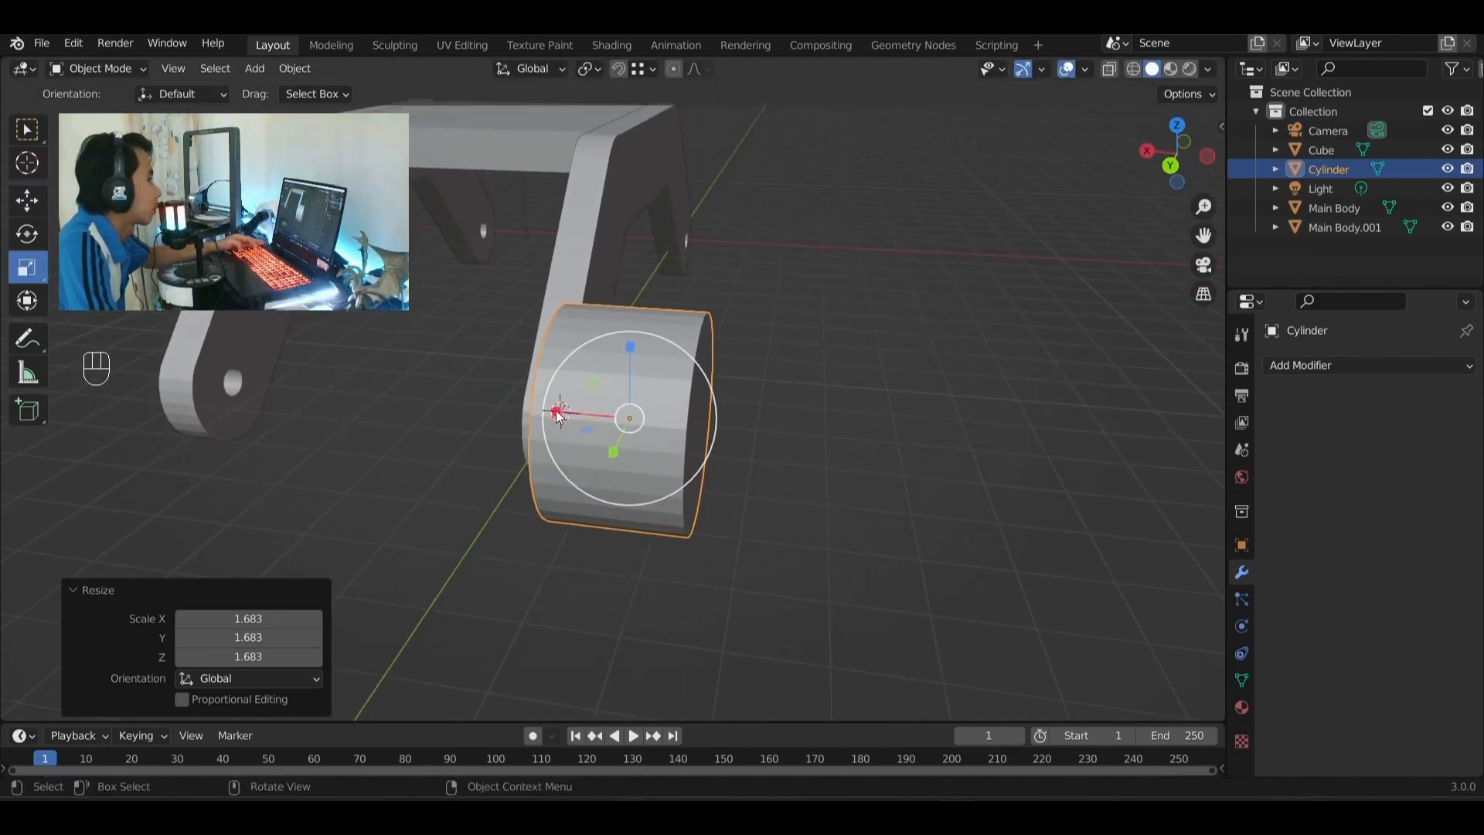
{"action": "left_click_drag", "start_coordinate": [561, 412], "coordinate": [571, 410]}
- Nudge the cylinder slightly along X to adjust its spacing from the arch's end
{"action": "middle_click_drag", "start_coordinate": [507, 336], "coordinate": [418, 356]}
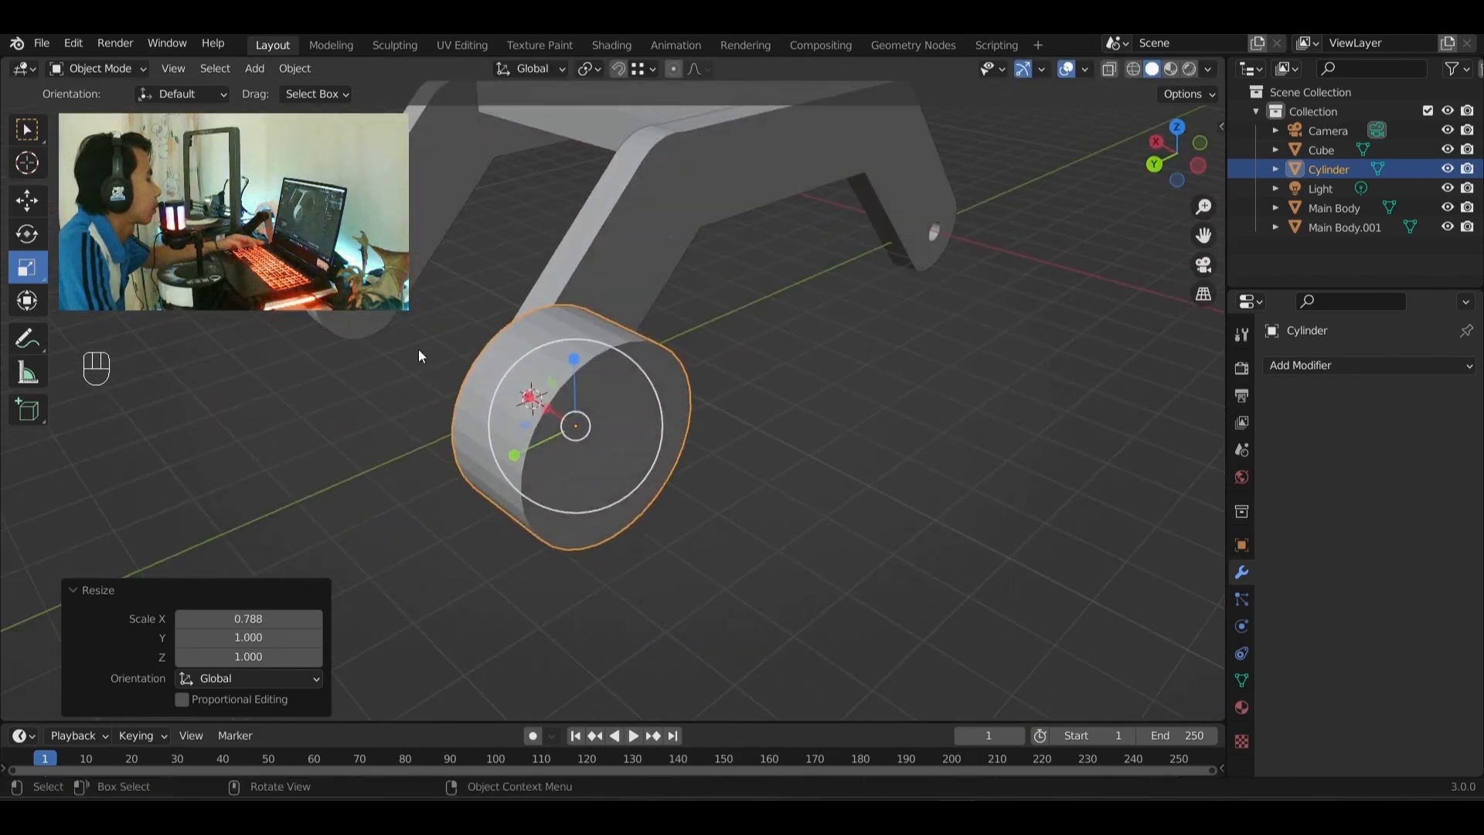
{"action": "left_click", "coordinate": [28, 201]}
{"action": "left_click_drag", "start_coordinate": [532, 400], "coordinate": [541, 402]}
{"action": "middle_click_drag", "start_coordinate": [541, 403], "coordinate": [686, 343]}
- Try to shift the cylinder about -0.148 m in Y and -0.151 m in Z, and undo that move
{"action": "scroll", "coordinate": [912, 363], "scroll_direction": "up", "scroll_amount": 3}
{"action": "middle_click_drag", "start_coordinate": [935, 339], "coordinate": [819, 342], "text": "shift"}
{"action": "left_click_drag", "start_coordinate": [571, 443], "coordinate": [561, 448], "text": "shift"}
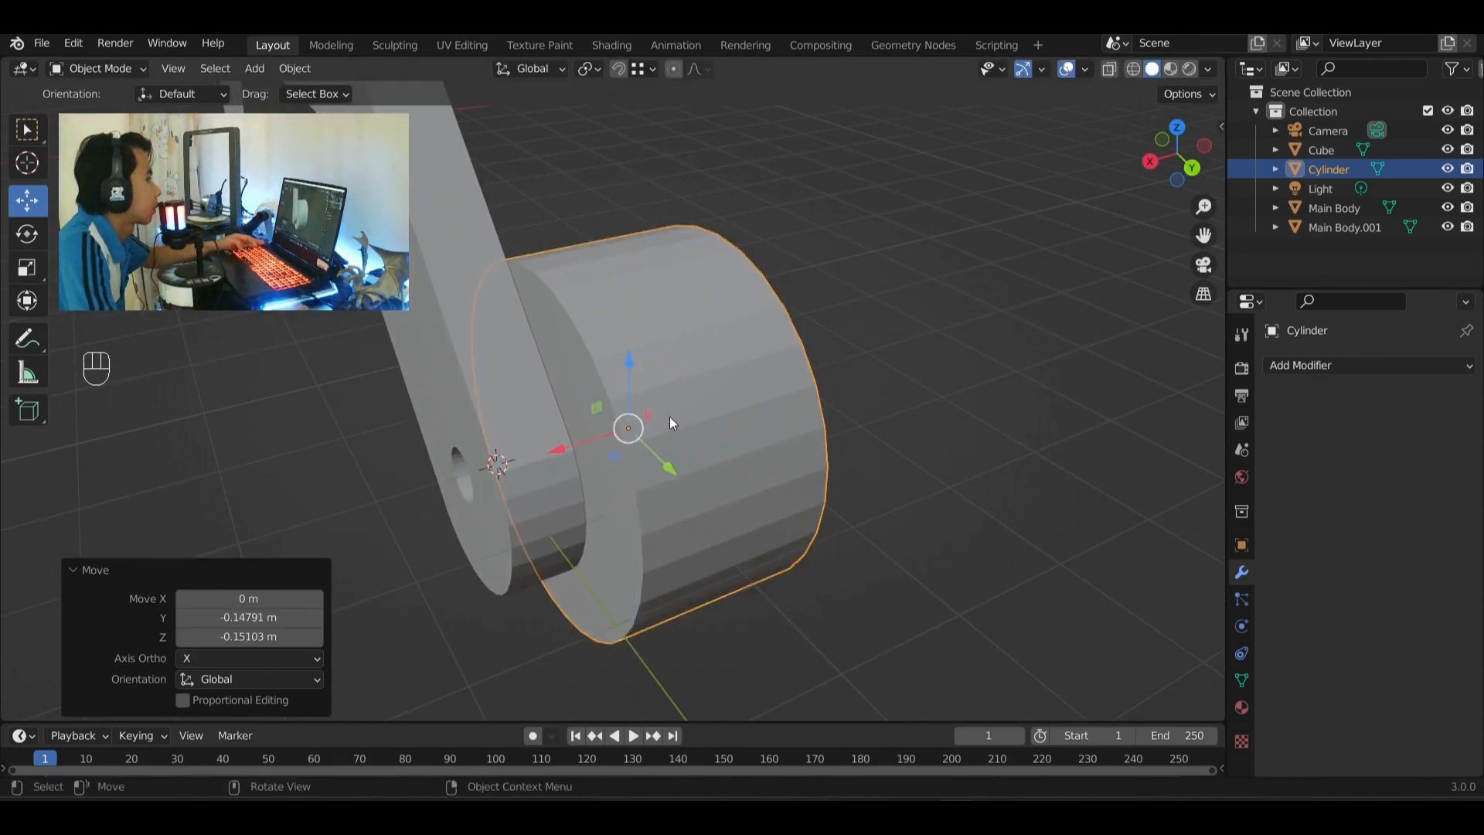
{"action": "key", "text": "ctrl+z"}
{"action": "left_click", "coordinate": [863, 293]}
{"action": "left_click", "coordinate": [723, 378]}
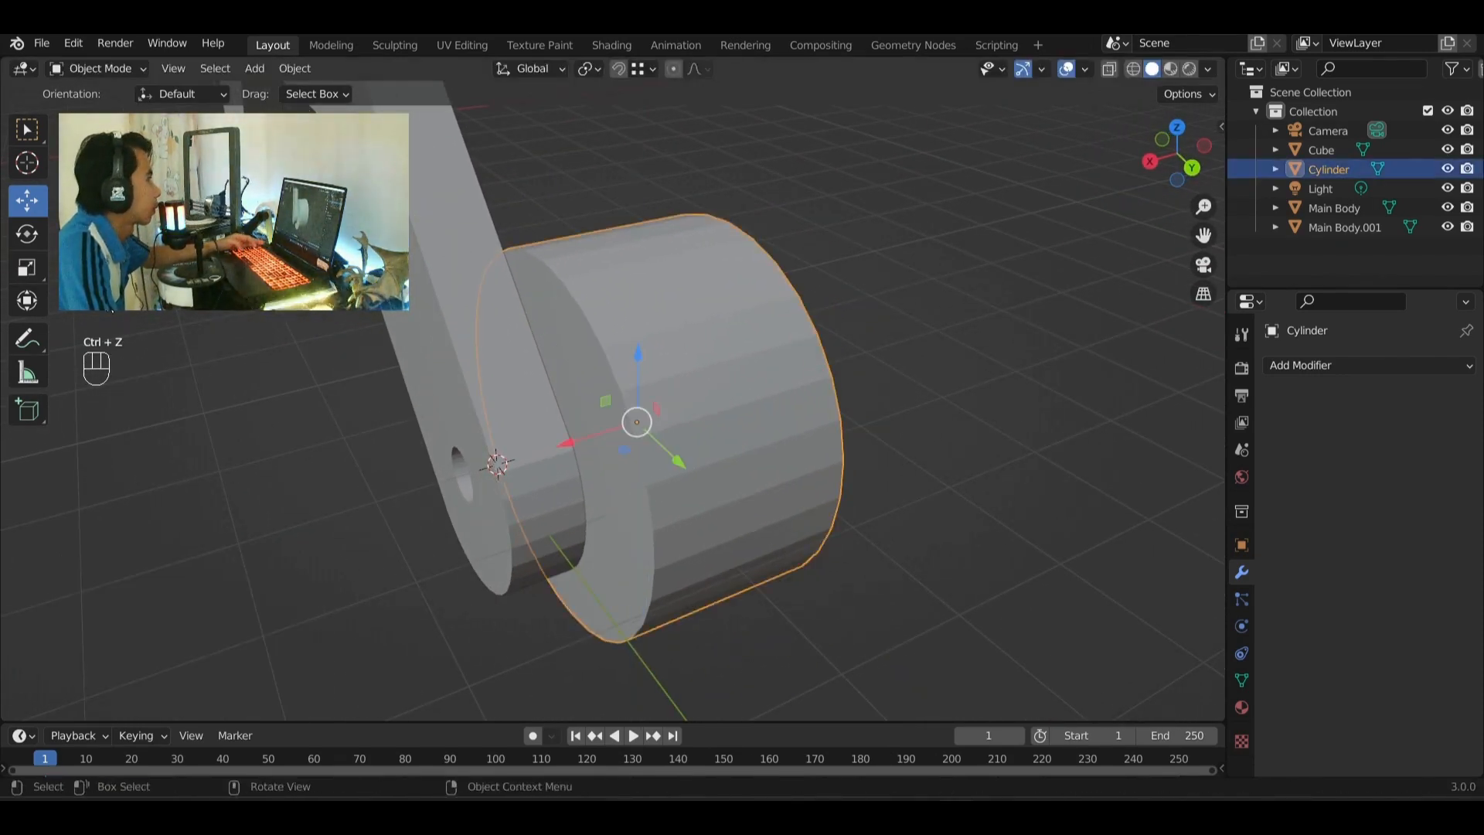
- Return to the Select Box tool with the cylinder selected, and inspect its fit against the arches from both sides
{"action": "left_click", "coordinate": [37, 273]}
{"action": "left_click", "coordinate": [904, 291]}
{"action": "middle_click_drag", "start_coordinate": [904, 292], "coordinate": [571, 332]}
{"action": "left_click", "coordinate": [621, 322]}
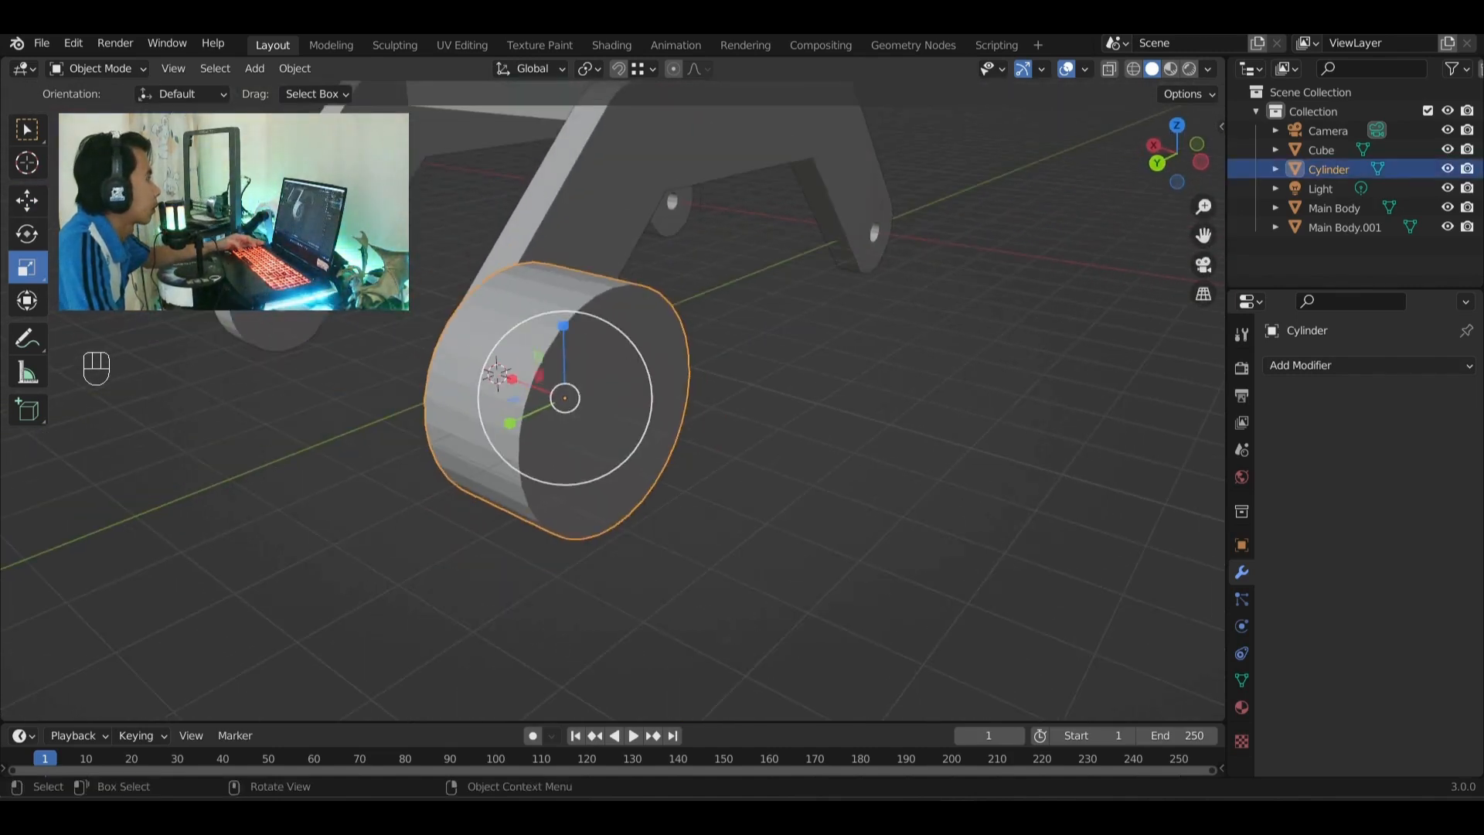
{"action": "left_click", "coordinate": [27, 129]}
{"action": "left_click", "coordinate": [515, 396], "text": "shift"}
{"action": "left_click", "coordinate": [523, 392]}
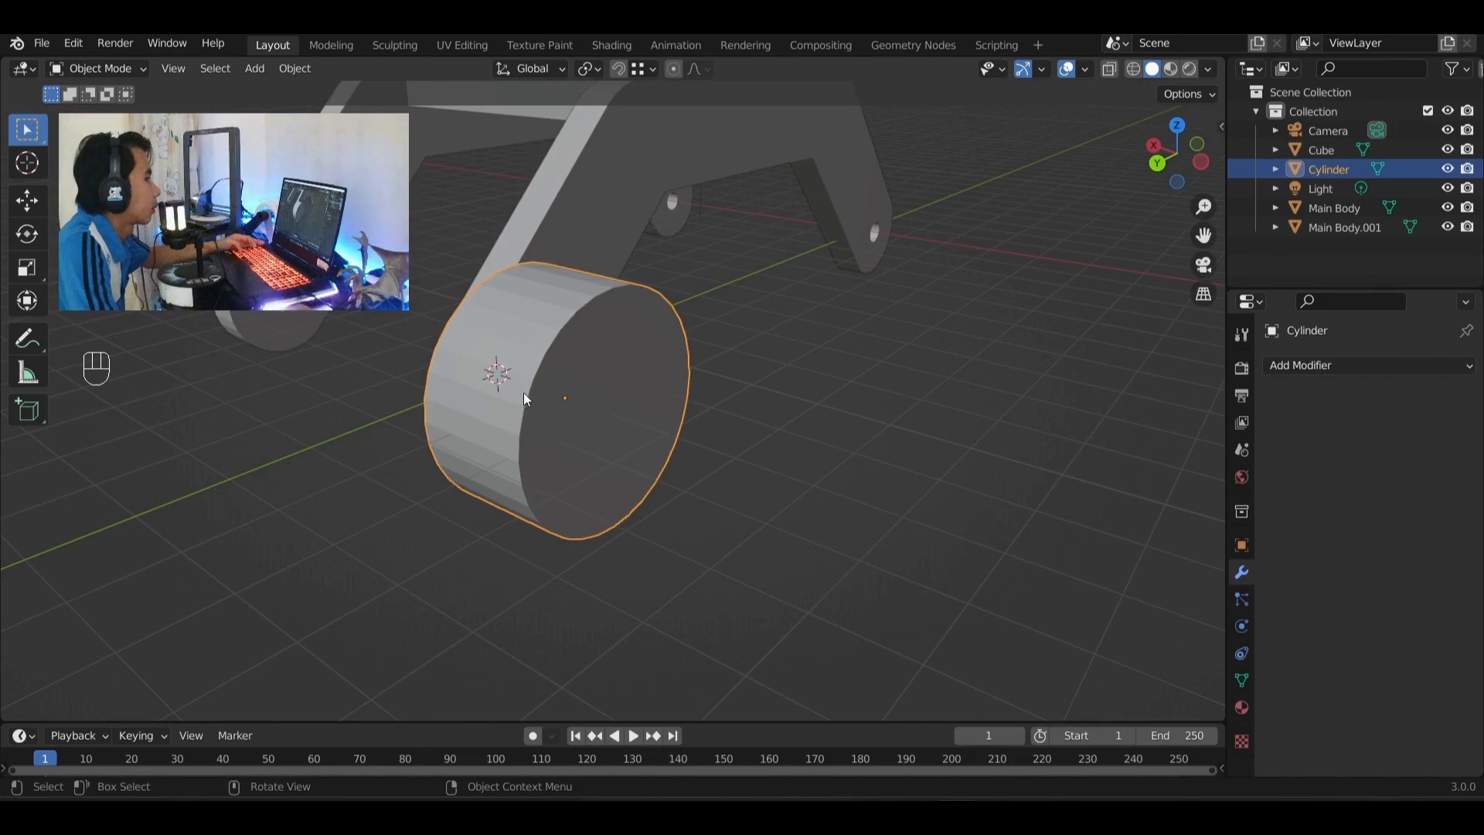
{"action": "middle_click_drag", "start_coordinate": [523, 392], "coordinate": [626, 368]}
{"action": "middle_click_drag", "start_coordinate": [772, 374], "coordinate": [806, 361], "text": "shift"}
{"action": "middle_click_drag", "start_coordinate": [944, 344], "coordinate": [469, 289]}
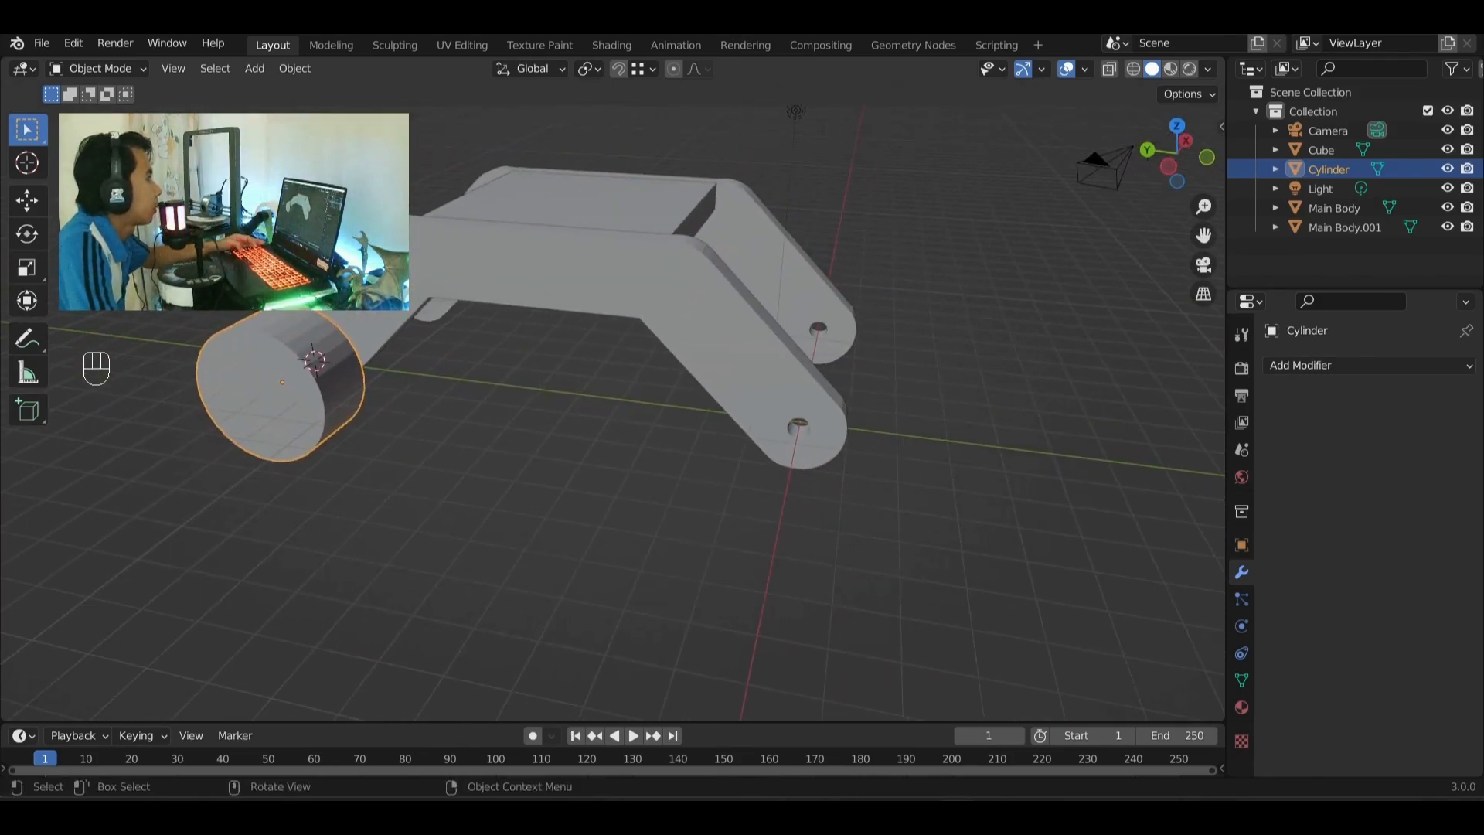
- Deselect everything and snap the 3D cursor to the world origin
{"action": "key", "text": "alt+a"}
{"action": "left_click", "coordinate": [295, 69]}
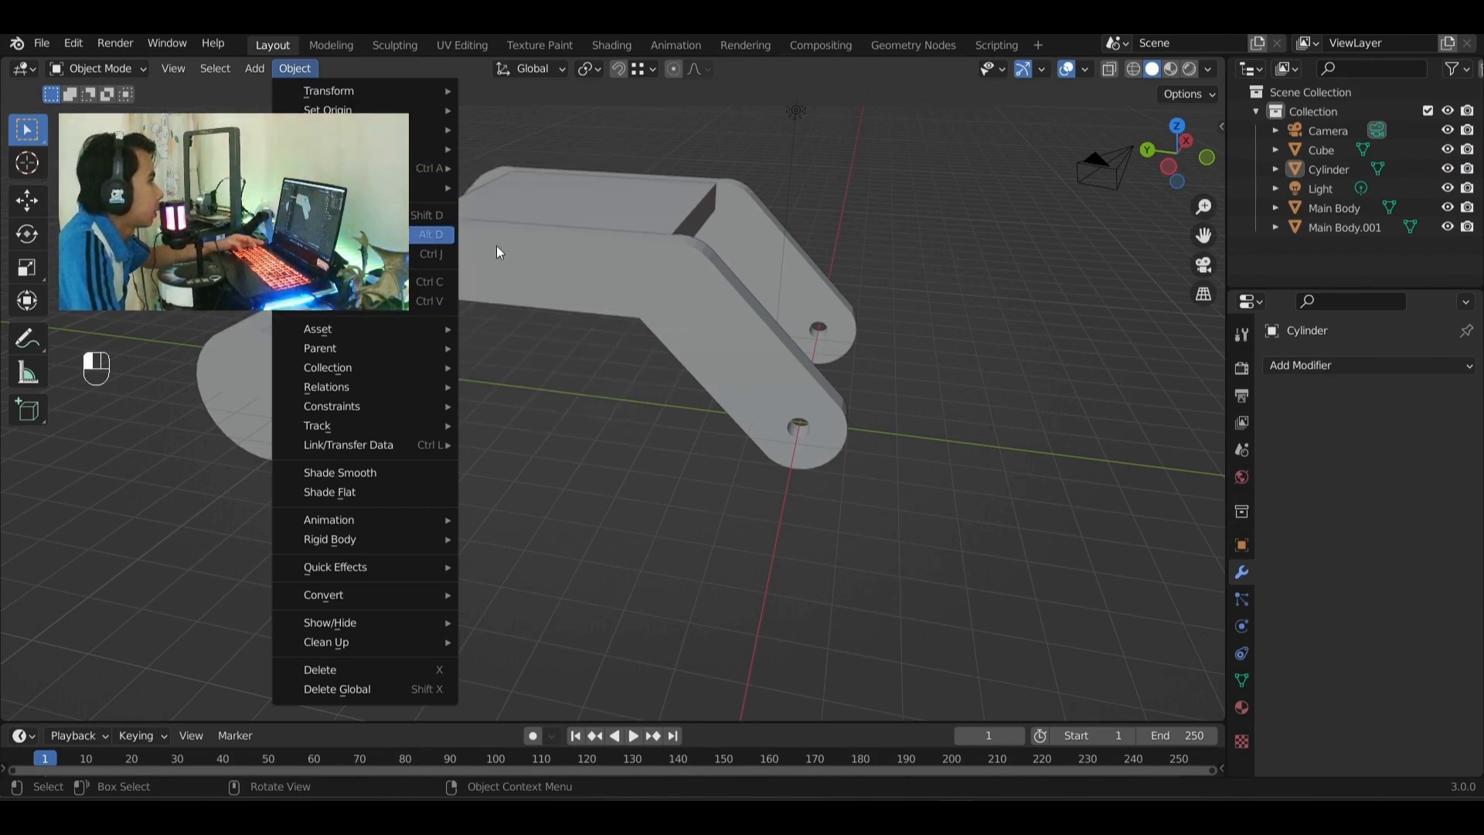
{"action": "mouse_move", "coordinate": [433, 187]}
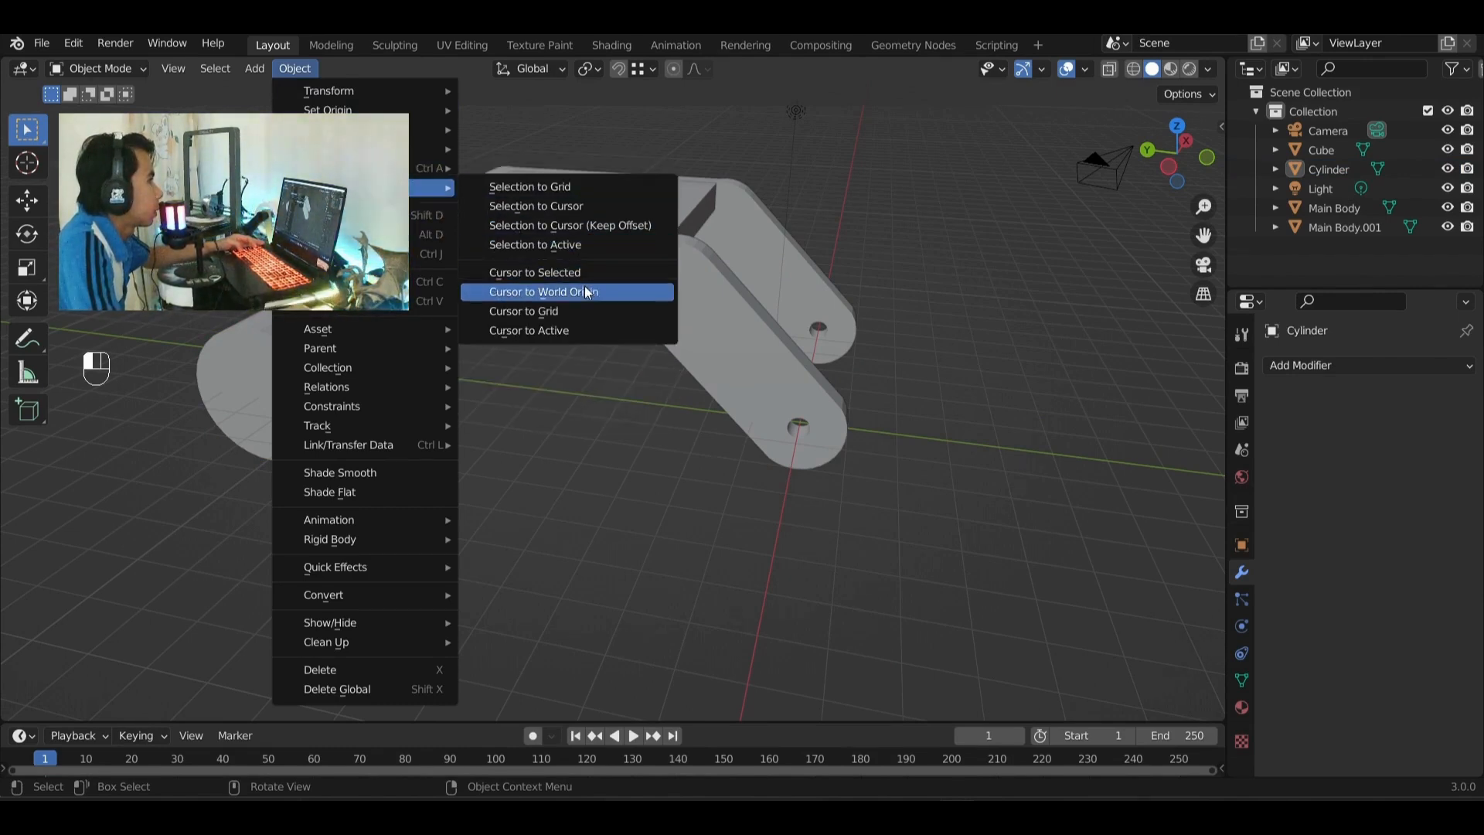
{"action": "left_click", "coordinate": [556, 293]}
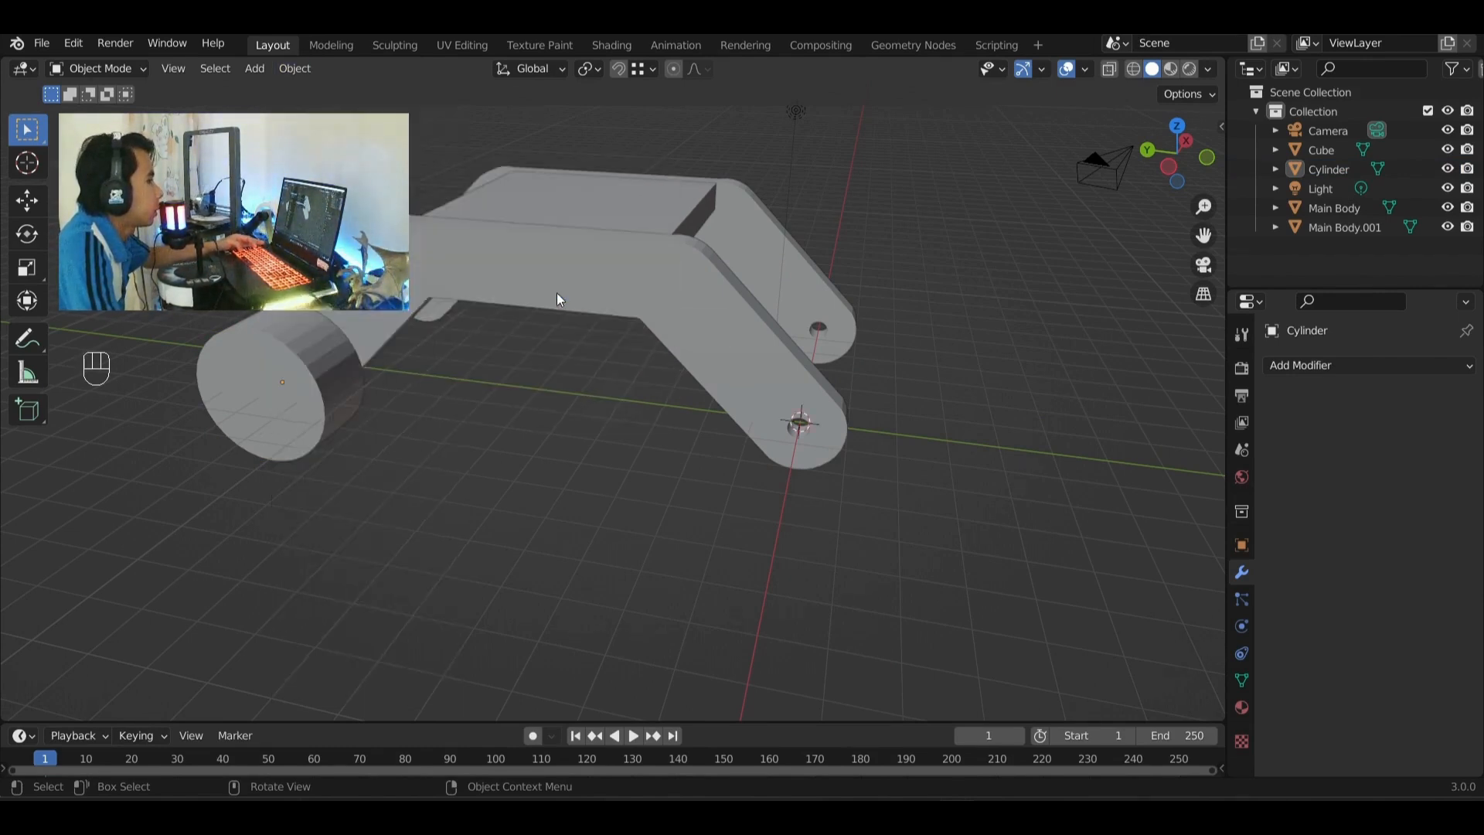
- Copy the cylinder at the arch's end and paste a duplicate of it
{"action": "middle_click_drag", "start_coordinate": [872, 393], "coordinate": [813, 376], "text": "shift"}
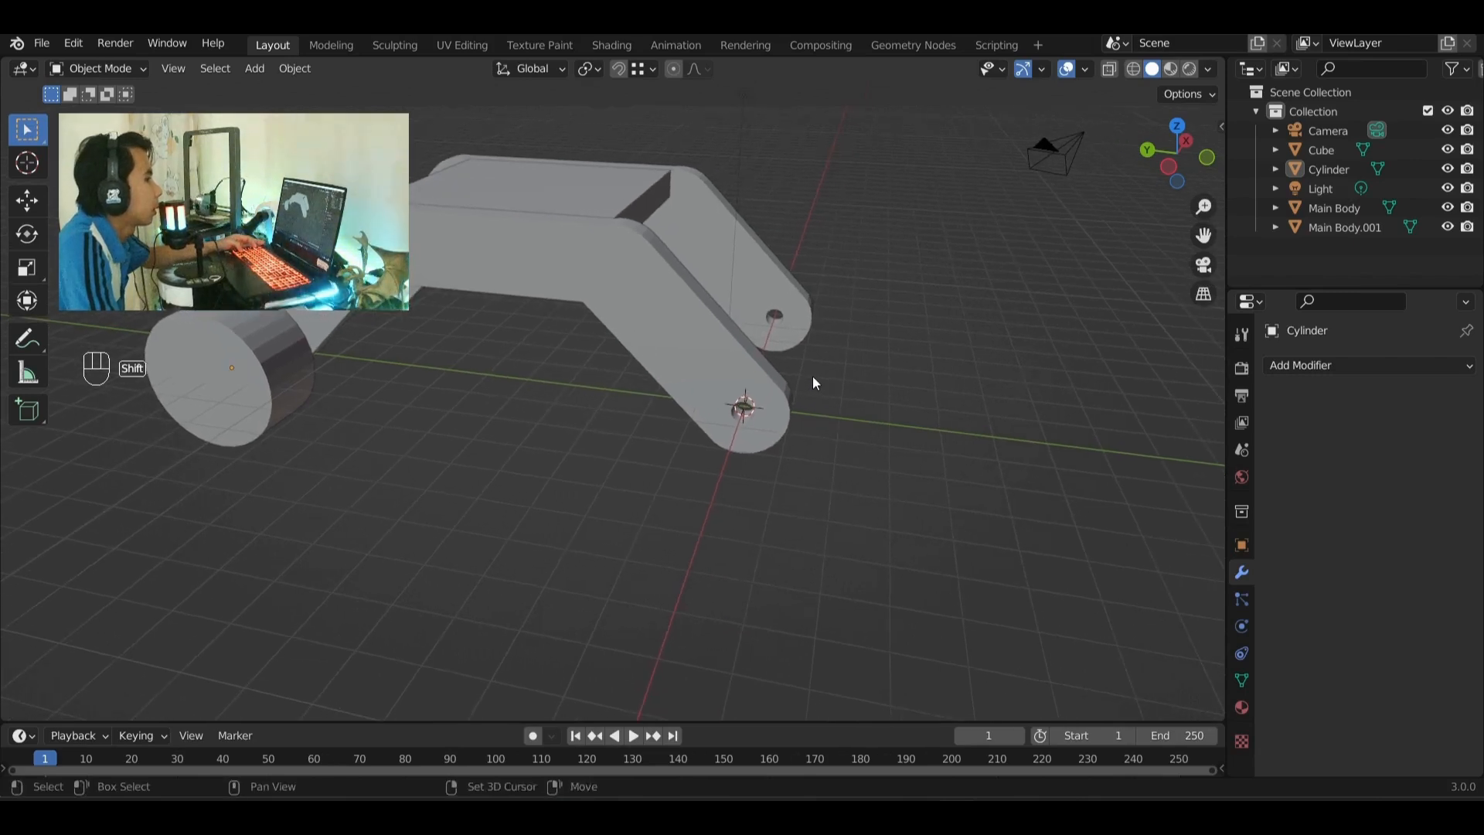
{"action": "left_click", "coordinate": [271, 374]}
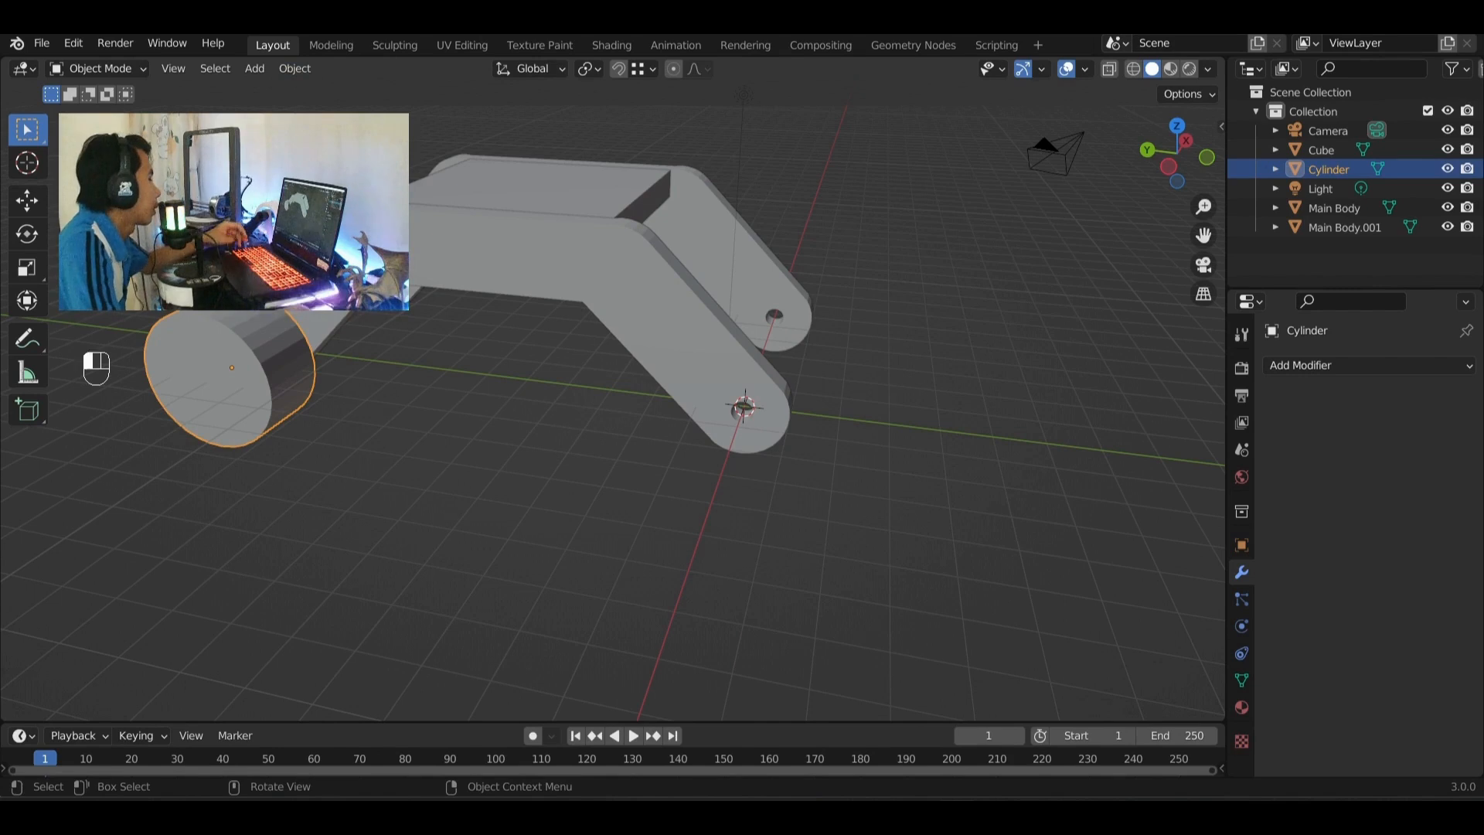
{"action": "key", "text": "alt+a"}
{"action": "left_click", "coordinate": [308, 338]}
{"action": "key", "text": "ctrl+c"}
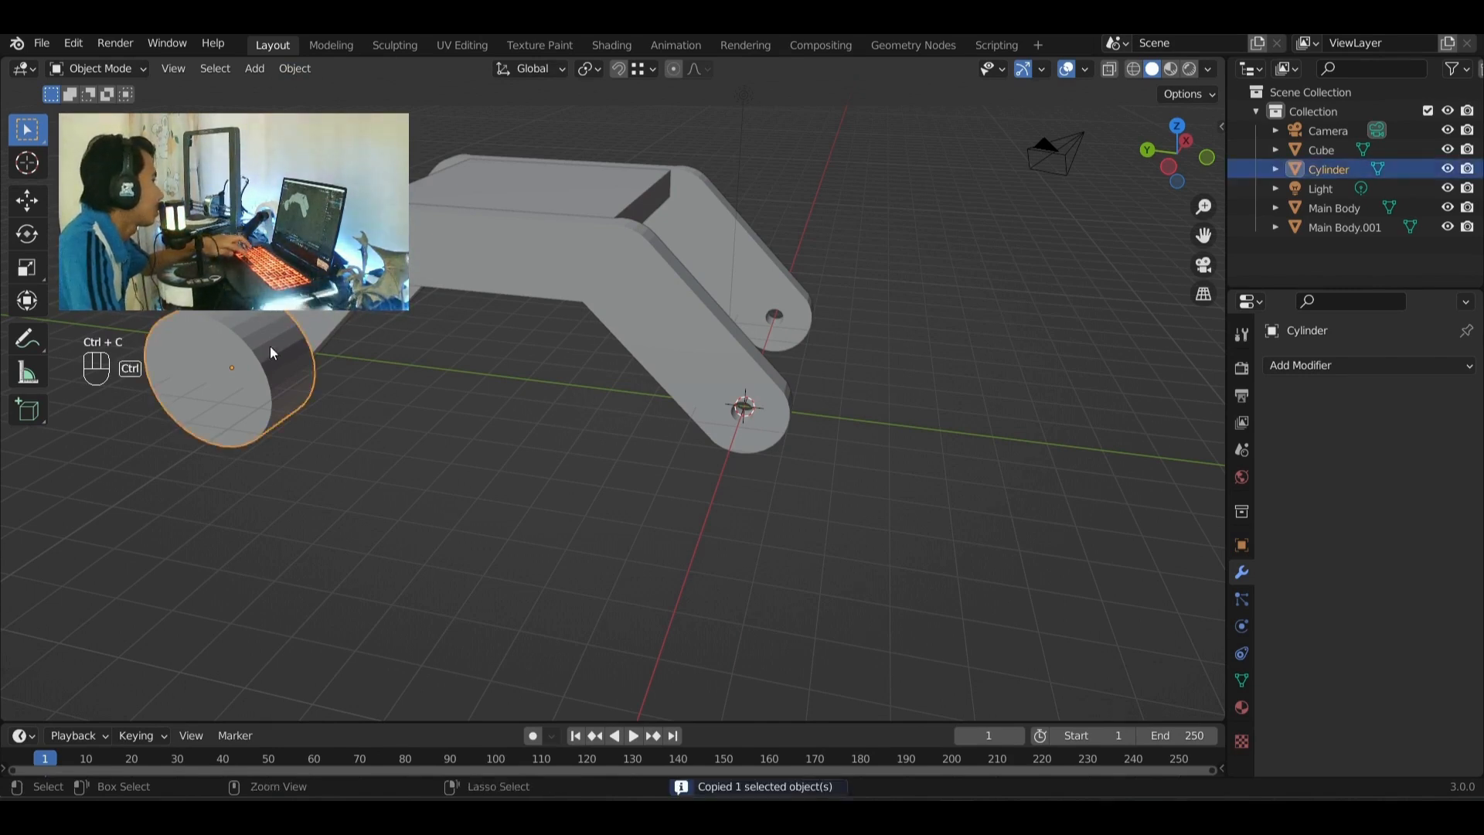
{"action": "key", "text": "ctrl+v"}
- Snap the pasted cylinder to the 3D cursor at the hole in the arch's other end
{"action": "left_click", "coordinate": [292, 71]}
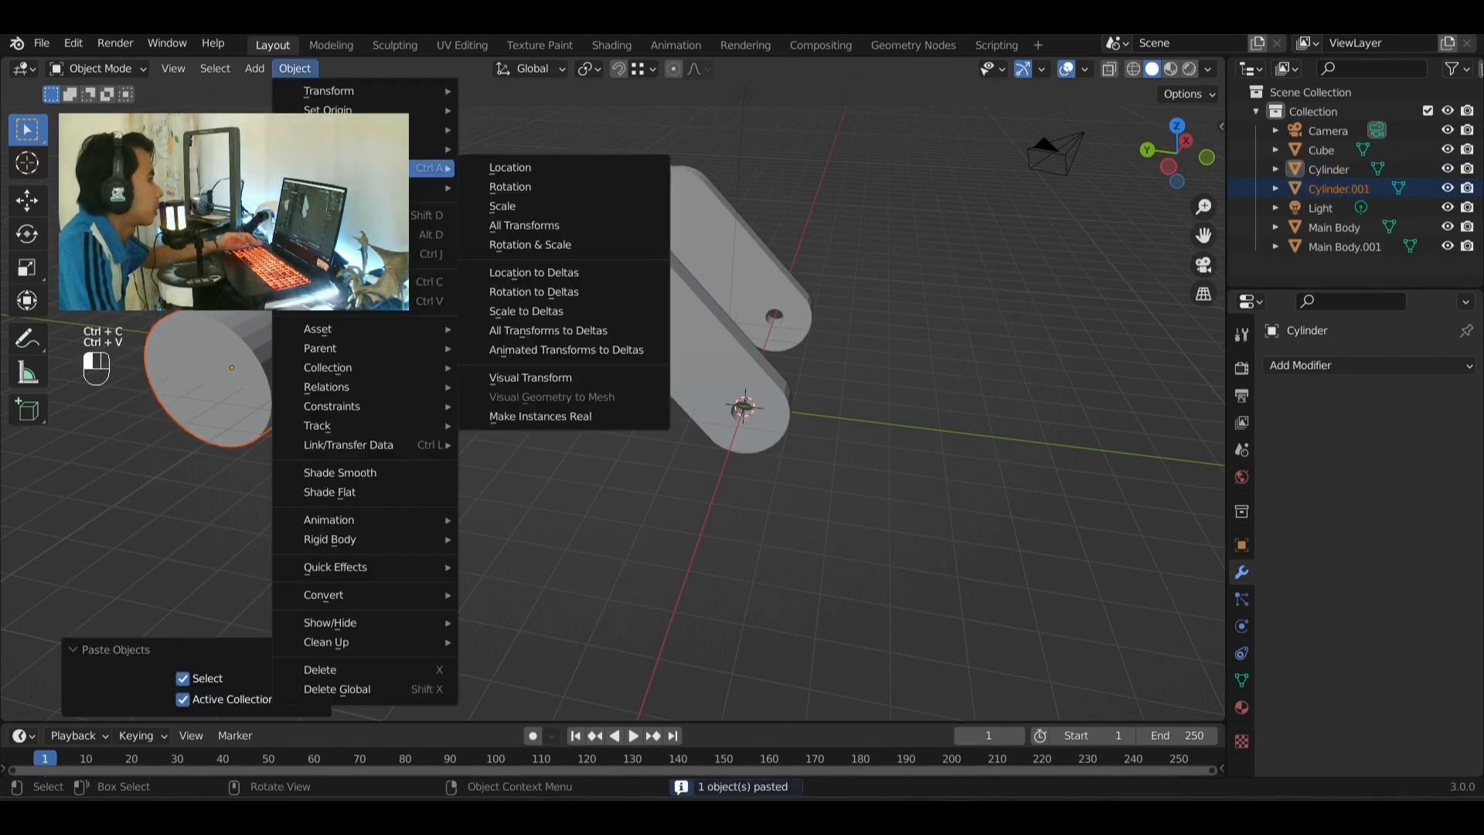
{"action": "mouse_move", "coordinate": [356, 187]}
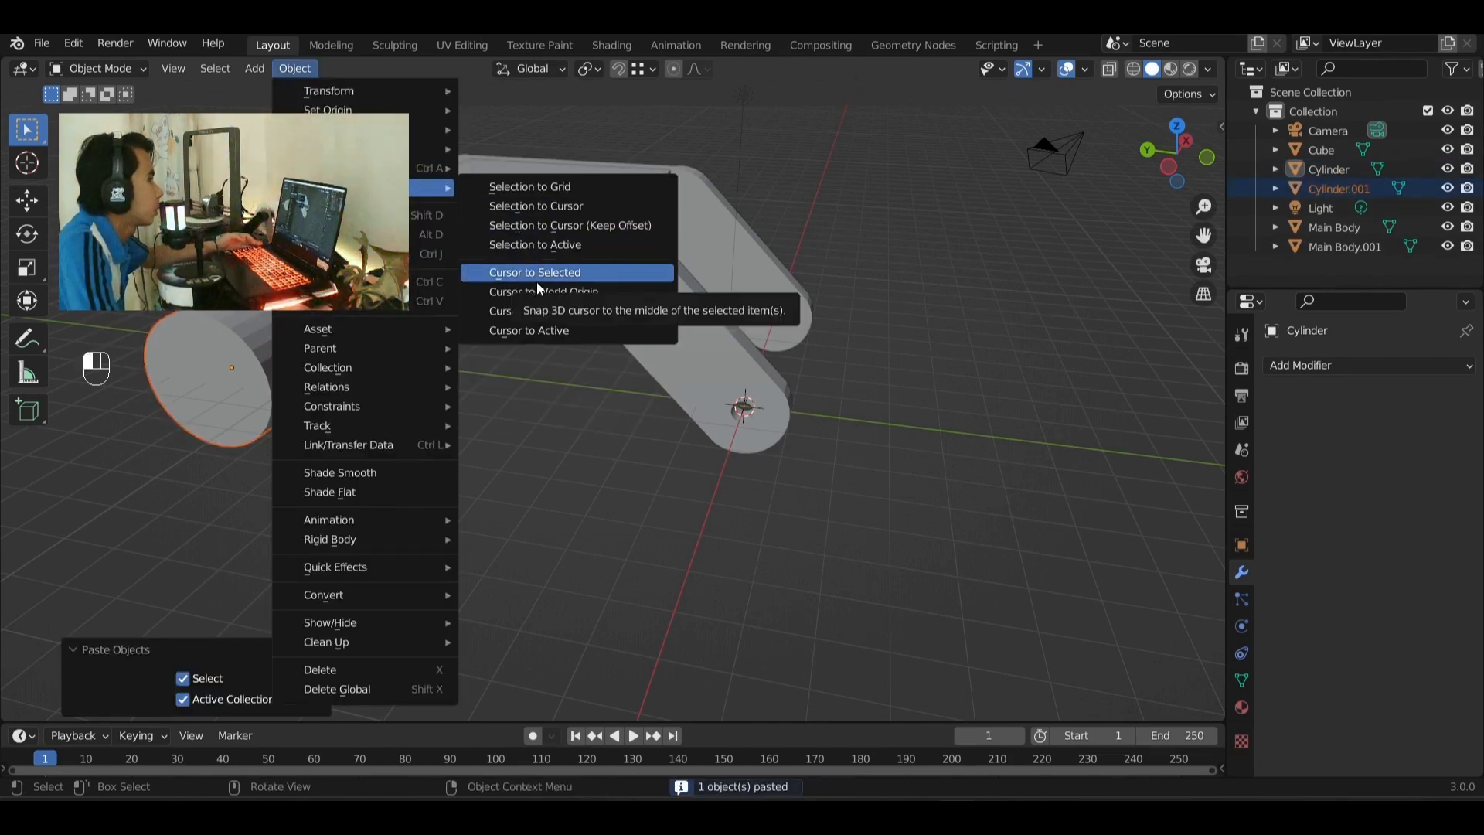
{"action": "left_click", "coordinate": [545, 210]}
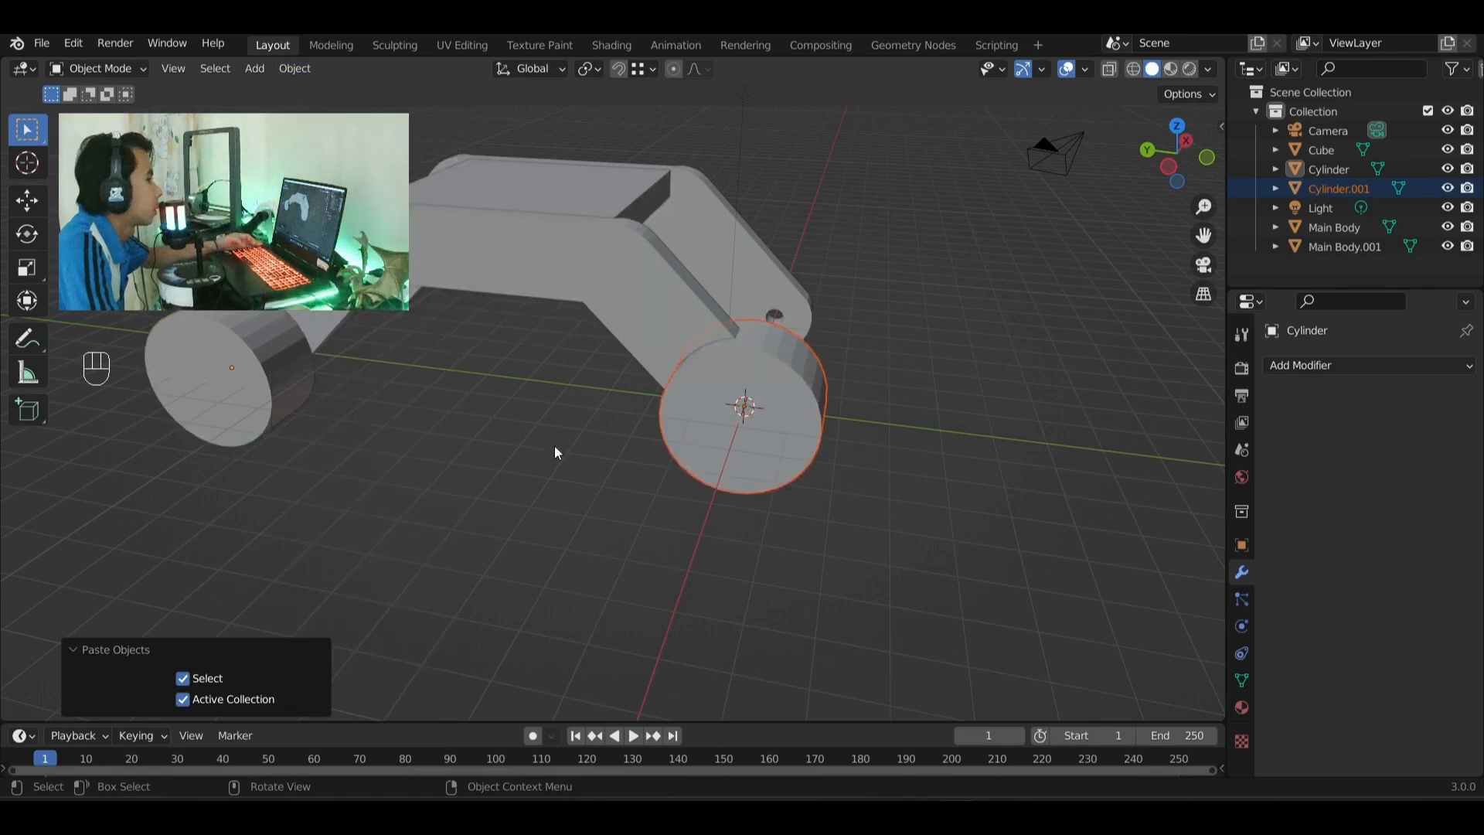
- Move the pasted cylinder about 1.3 m along negative X so it sits just outside the arch's end, and deselect it
{"action": "middle_click_drag", "start_coordinate": [779, 460], "coordinate": [994, 226]}
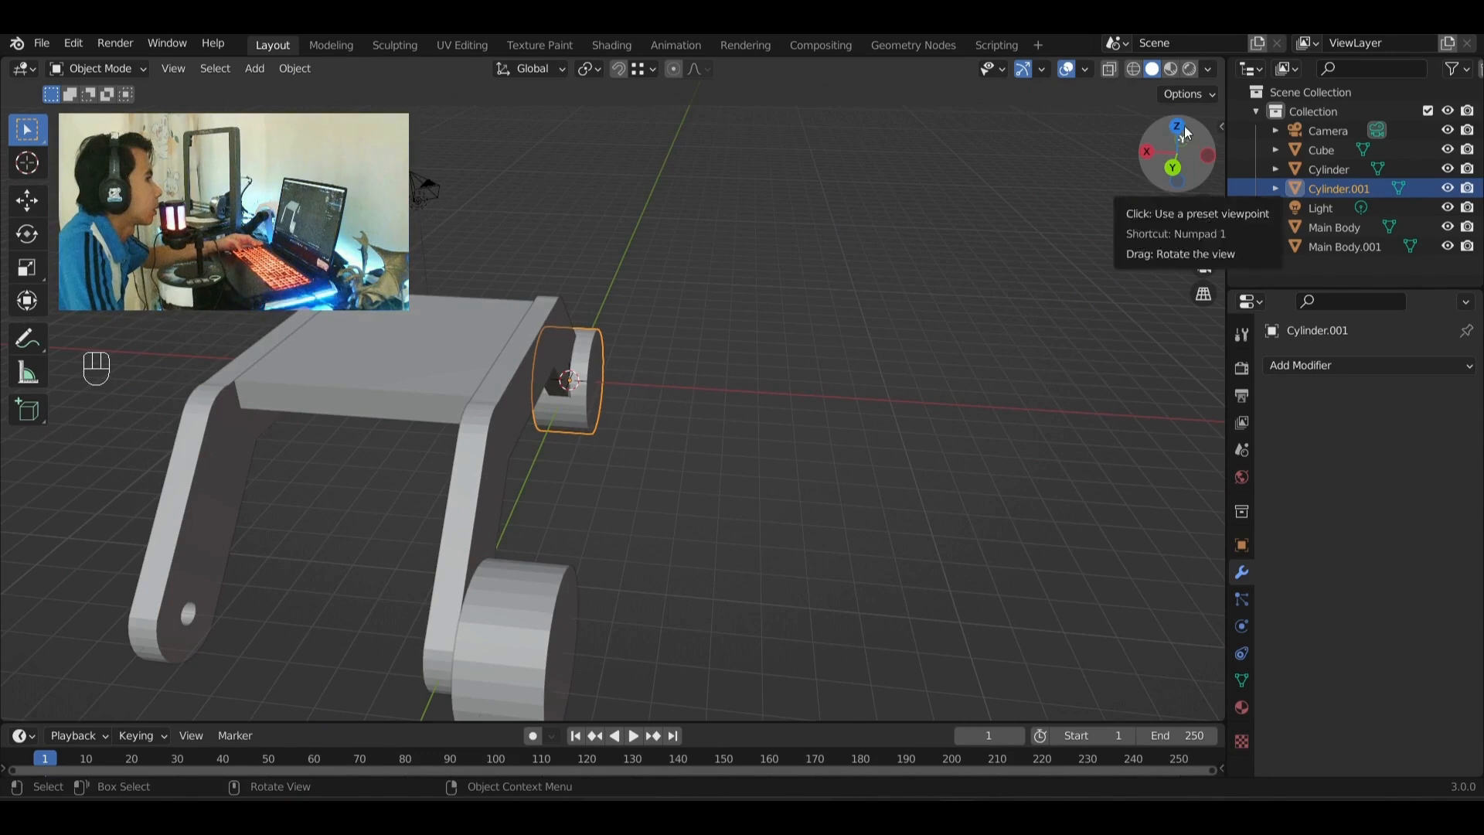
{"action": "left_click_drag", "start_coordinate": [1184, 127], "coordinate": [1181, 120]}
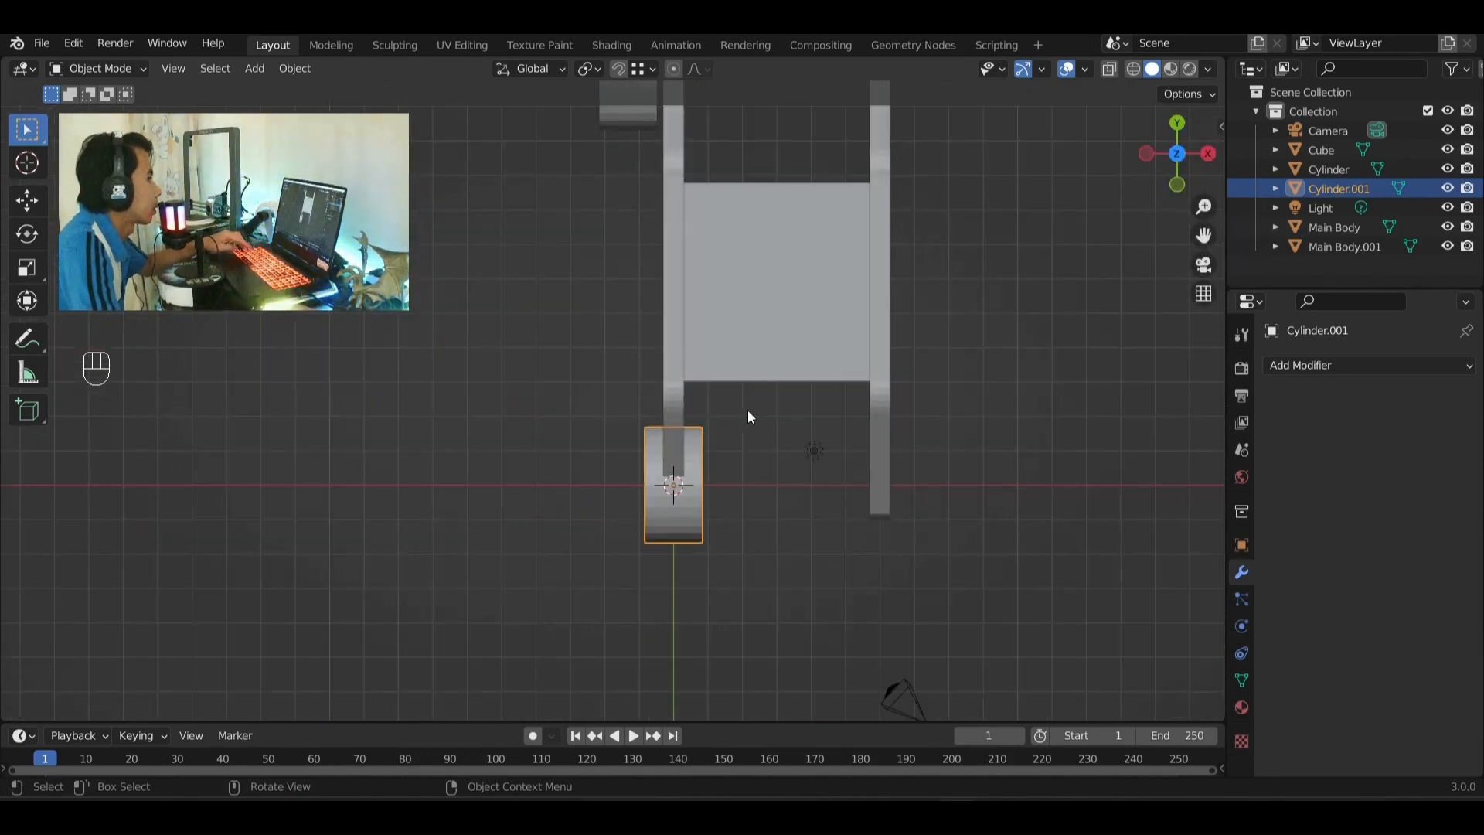
{"action": "key", "text": "g"}
{"action": "key", "text": "x"}
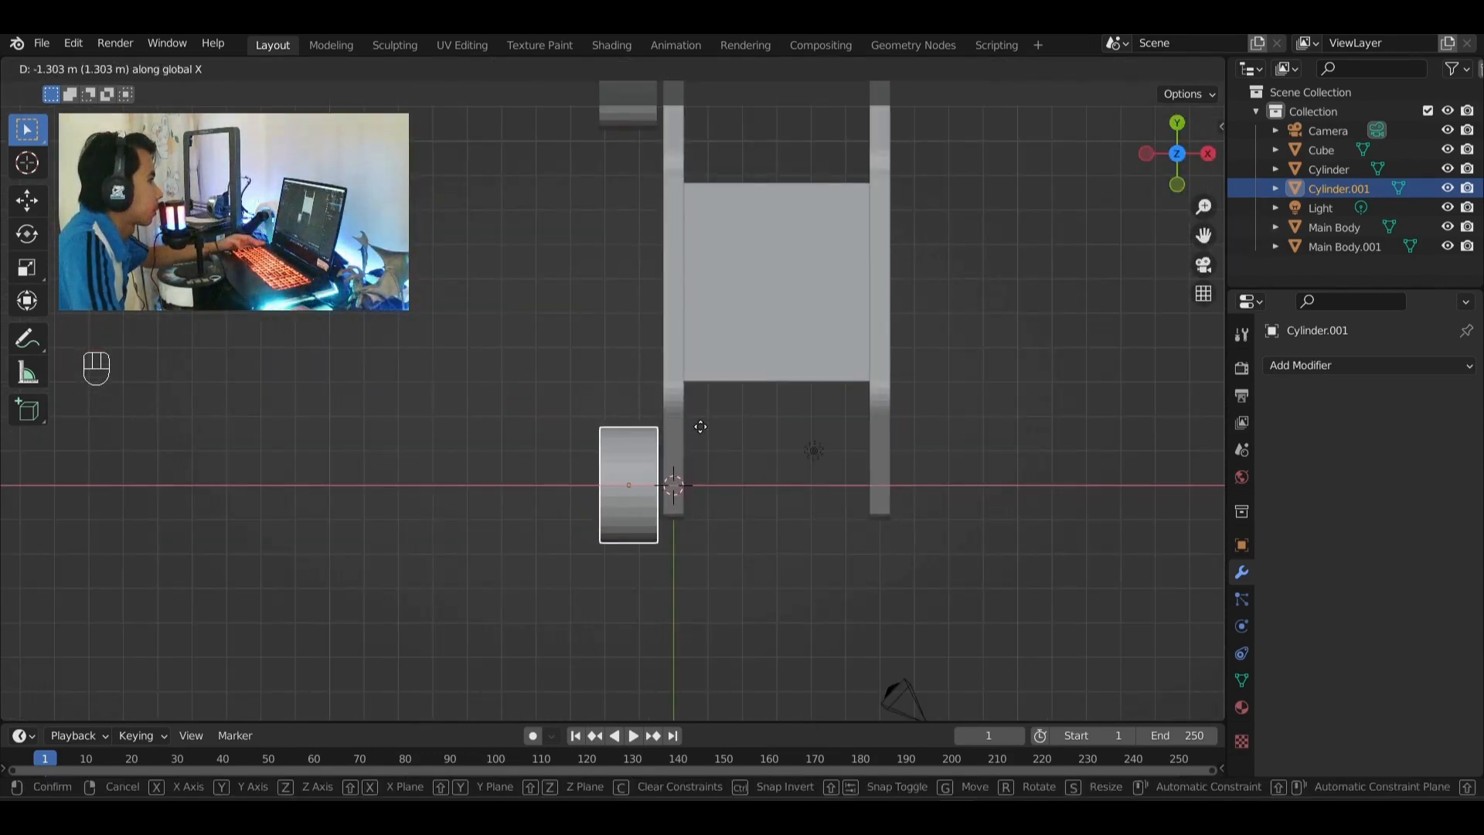
{"action": "left_click", "coordinate": [699, 424]}
{"action": "left_click", "coordinate": [656, 418]}
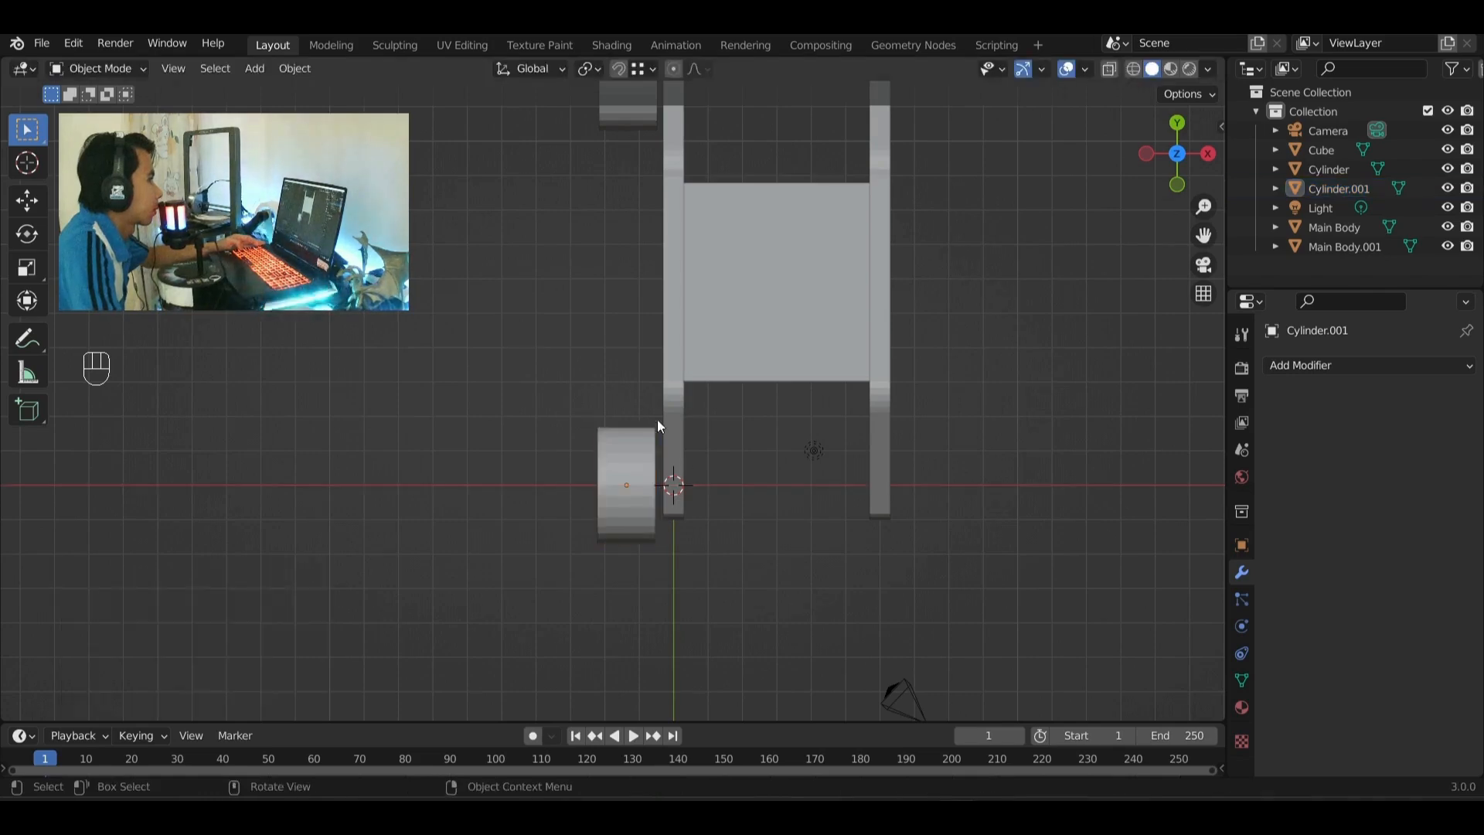
- Add a mesh torus at the 3D cursor beside the moved cylinder
{"action": "middle_click_drag", "start_coordinate": [657, 419], "coordinate": [800, 415]}
{"action": "middle_click_drag", "start_coordinate": [572, 426], "coordinate": [638, 416]}
{"action": "scroll", "coordinate": [638, 416], "scroll_direction": "down", "scroll_amount": 3}
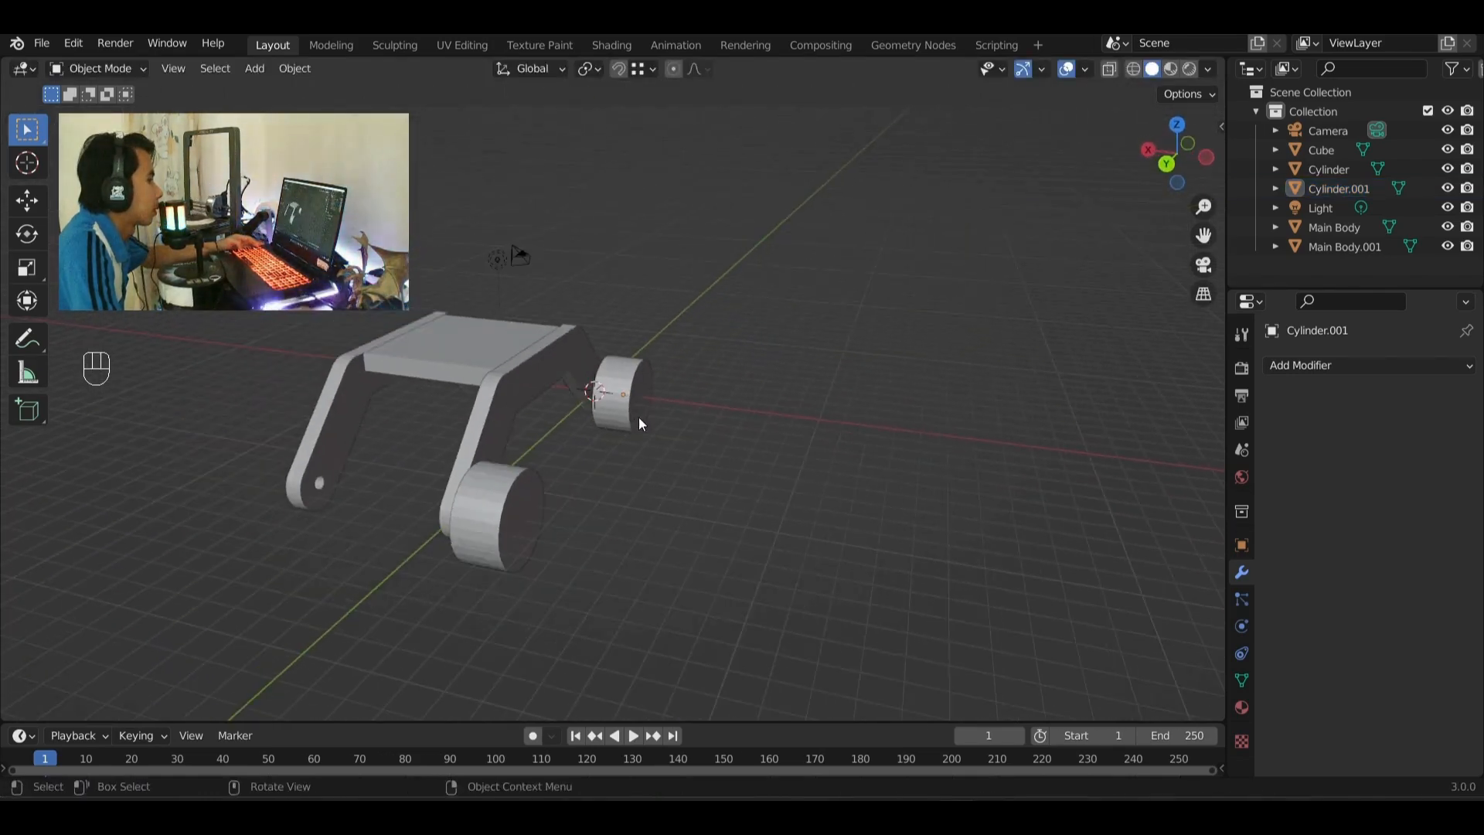
{"action": "scroll", "coordinate": [649, 418], "scroll_direction": "up", "scroll_amount": 7}
{"action": "middle_click_drag", "start_coordinate": [760, 337], "coordinate": [711, 333], "text": "shift"}
{"action": "scroll", "coordinate": [748, 326], "scroll_direction": "down", "scroll_amount": 1}
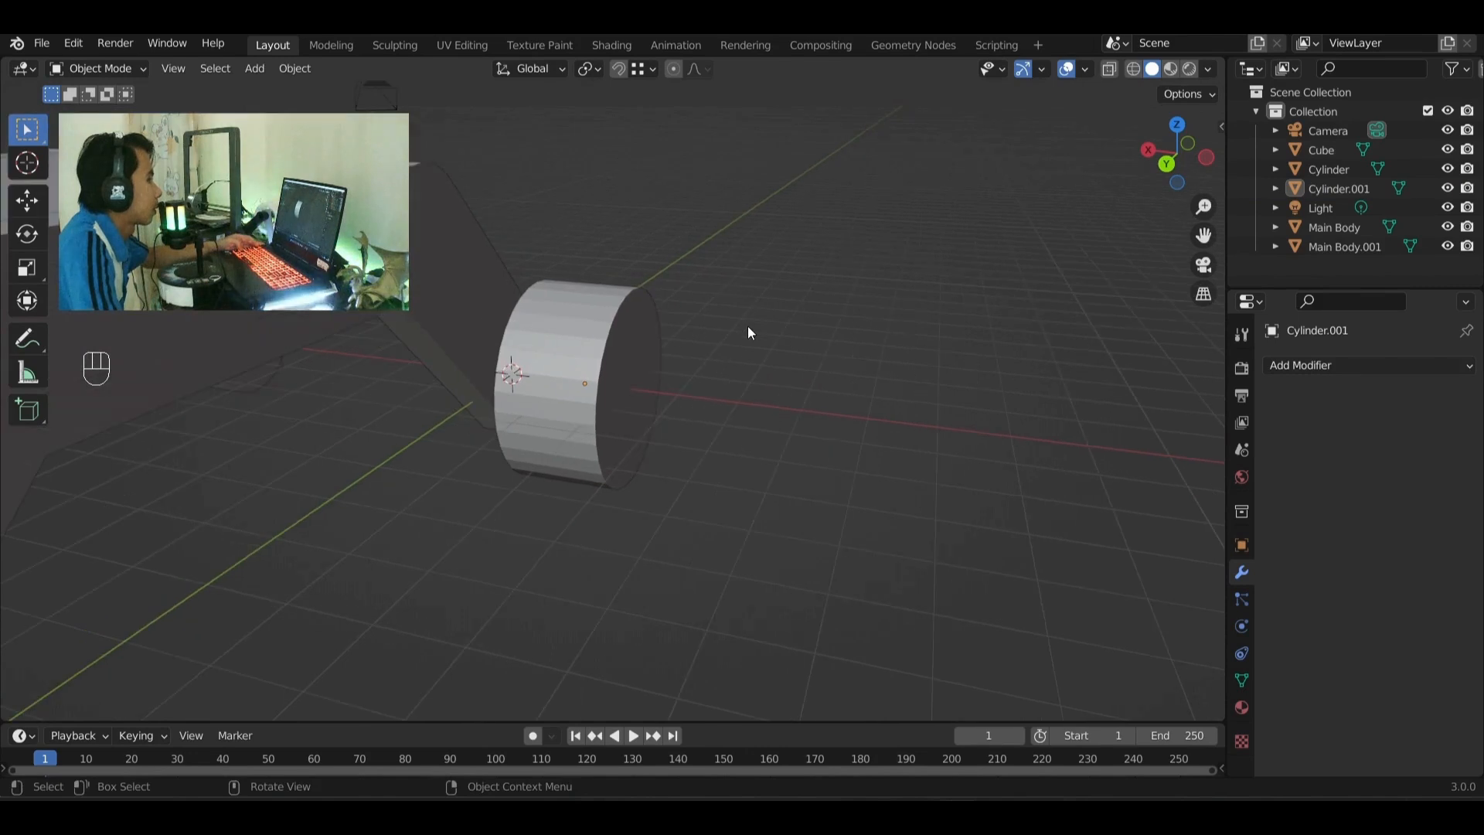
{"action": "key", "text": "shift+a"}
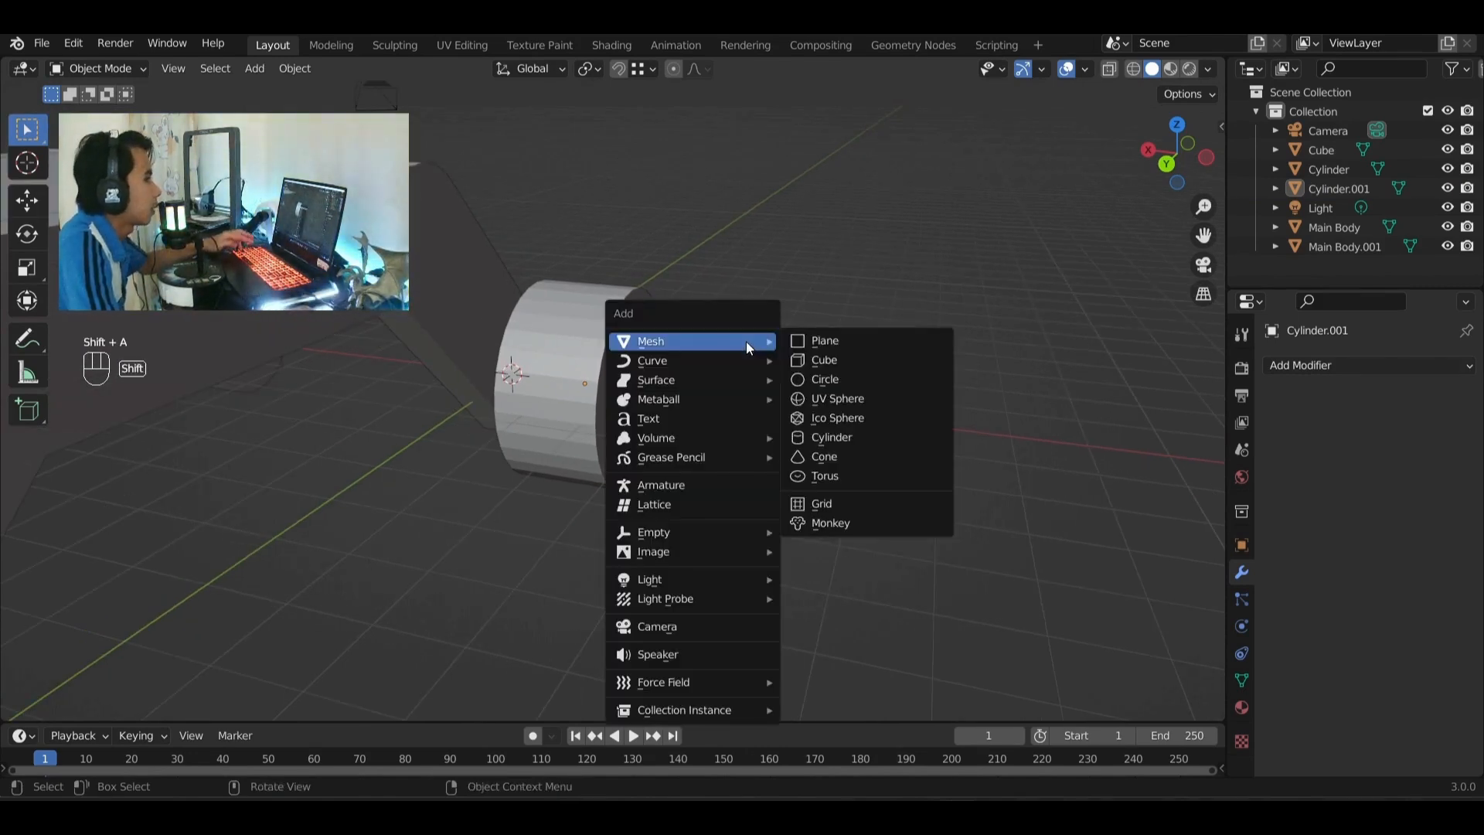
{"action": "left_click", "coordinate": [843, 476]}
- Rotate the torus -90° about the global Y axis so it stands parallel to the cylinder's faces
{"action": "left_click", "coordinate": [26, 233]}
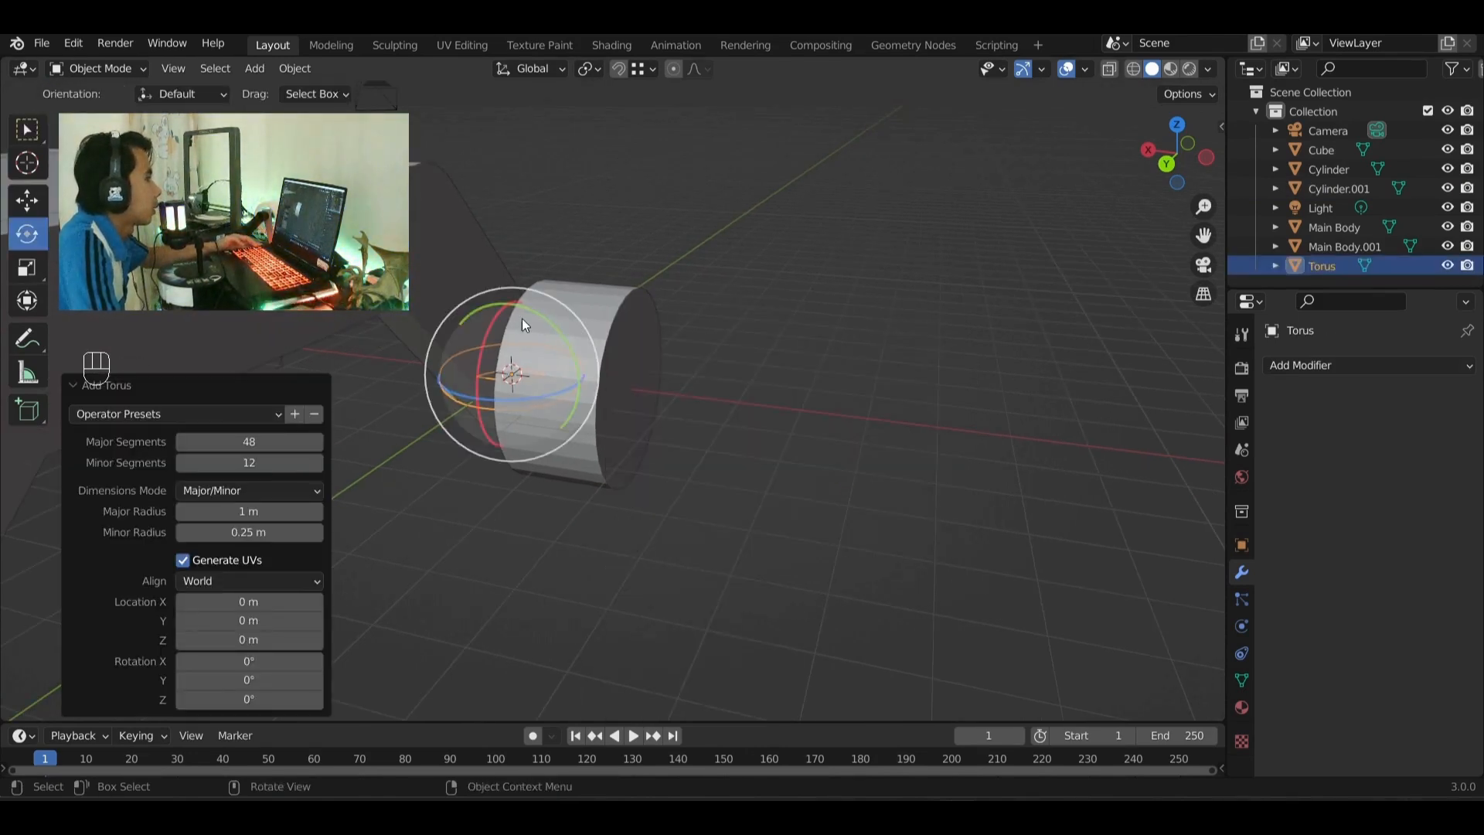
{"action": "left_click_drag", "start_coordinate": [521, 317], "coordinate": [286, 527]}
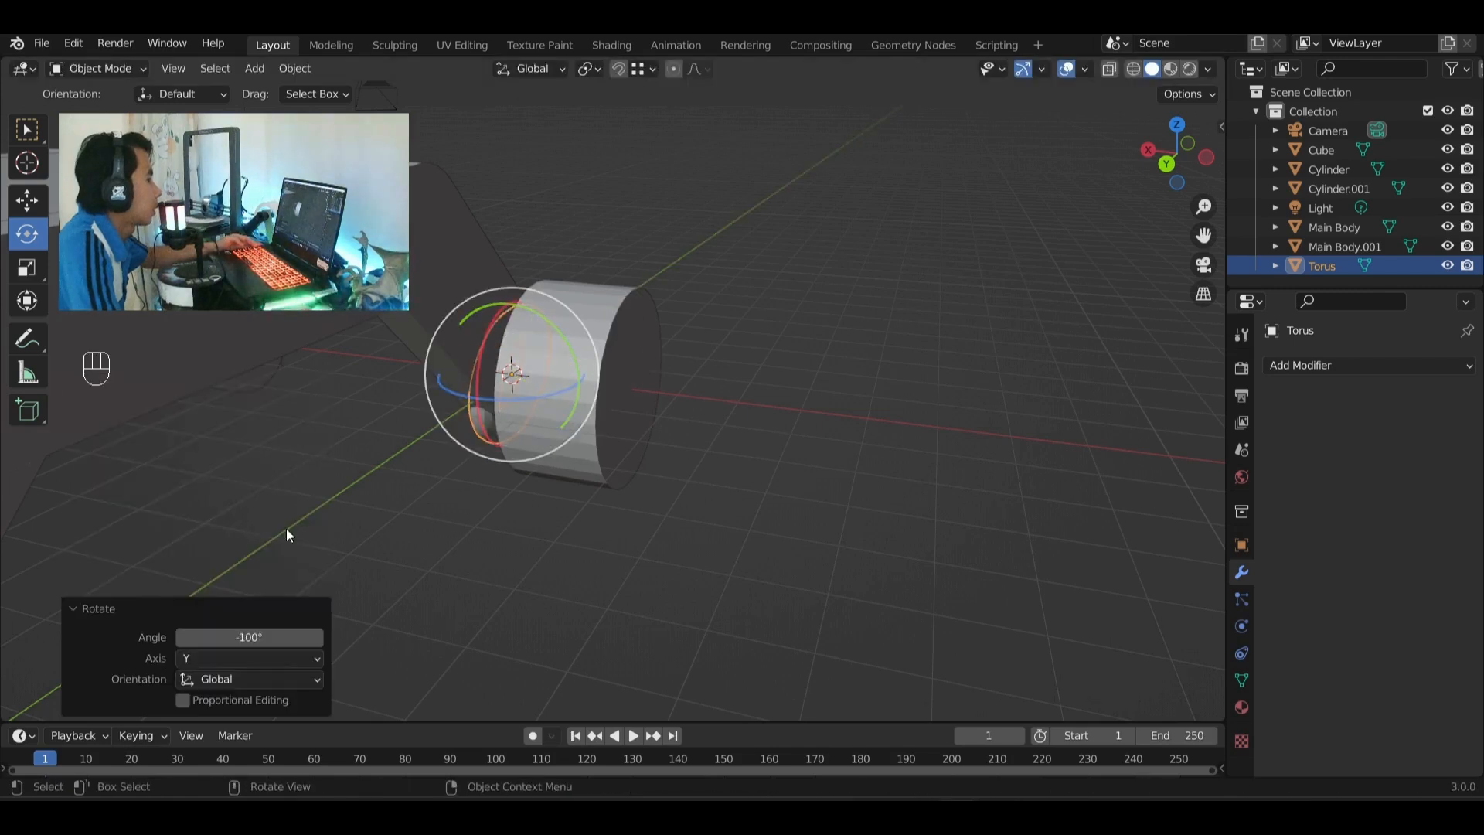
{"action": "left_click", "coordinate": [268, 633]}
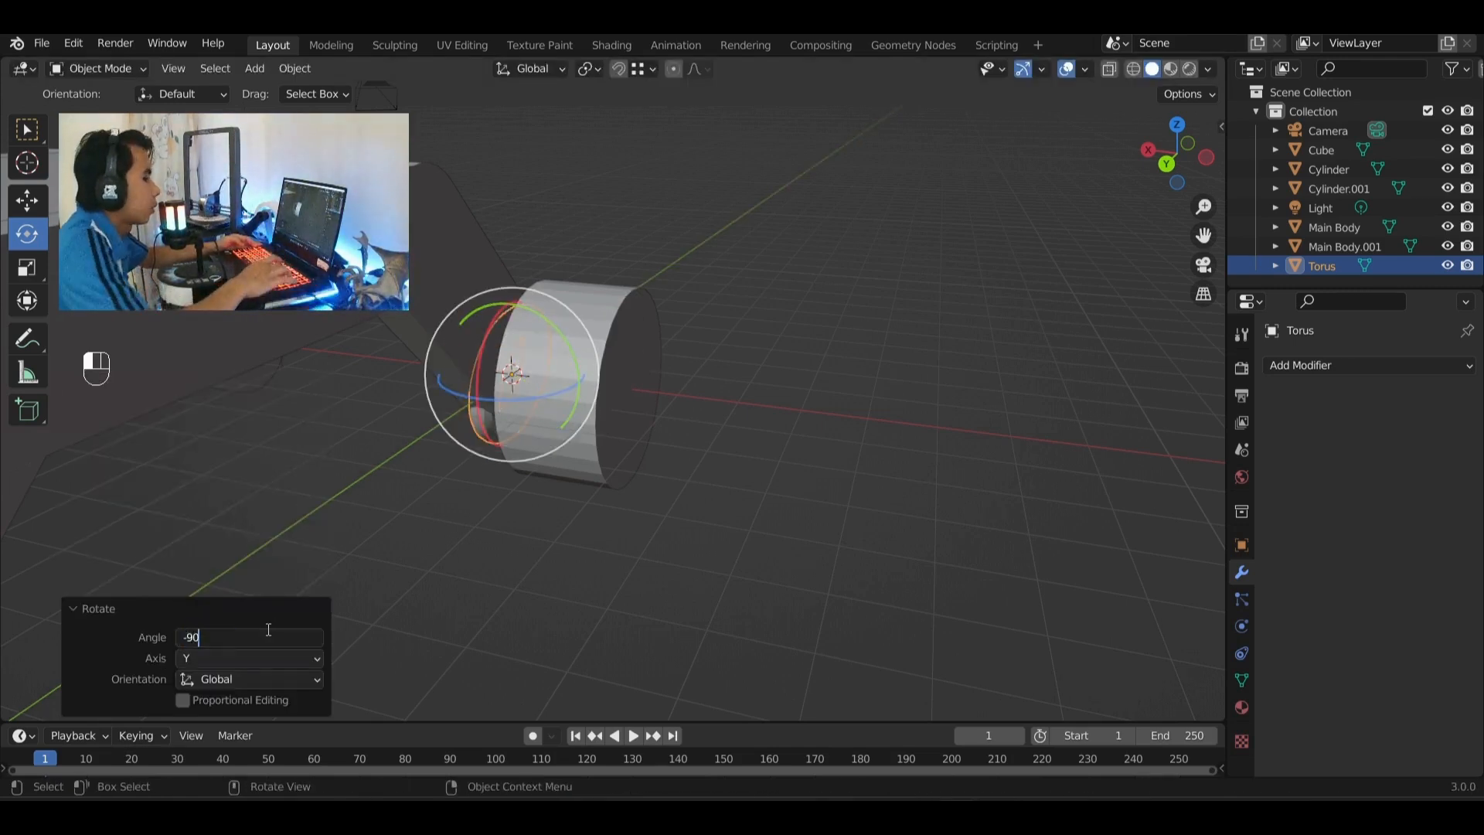
{"action": "type", "text": "-90"}
{"action": "key", "text": "Return"}
- Scale the torus uniformly by about 2.31 and again by 0.732 so its rim surrounds the cylinder as a tire
{"action": "key", "text": "s"}
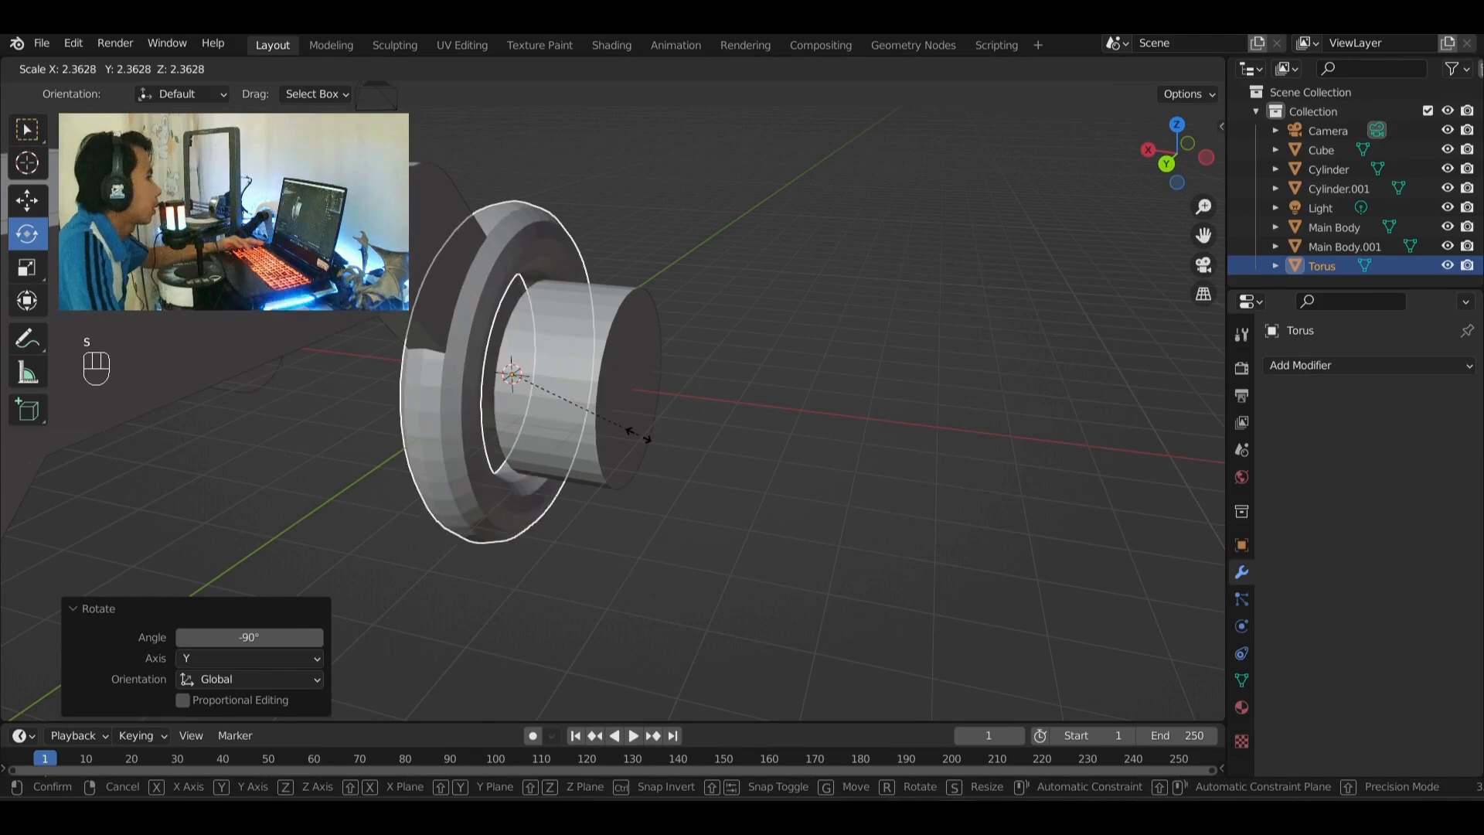
{"action": "left_click", "coordinate": [635, 434]}
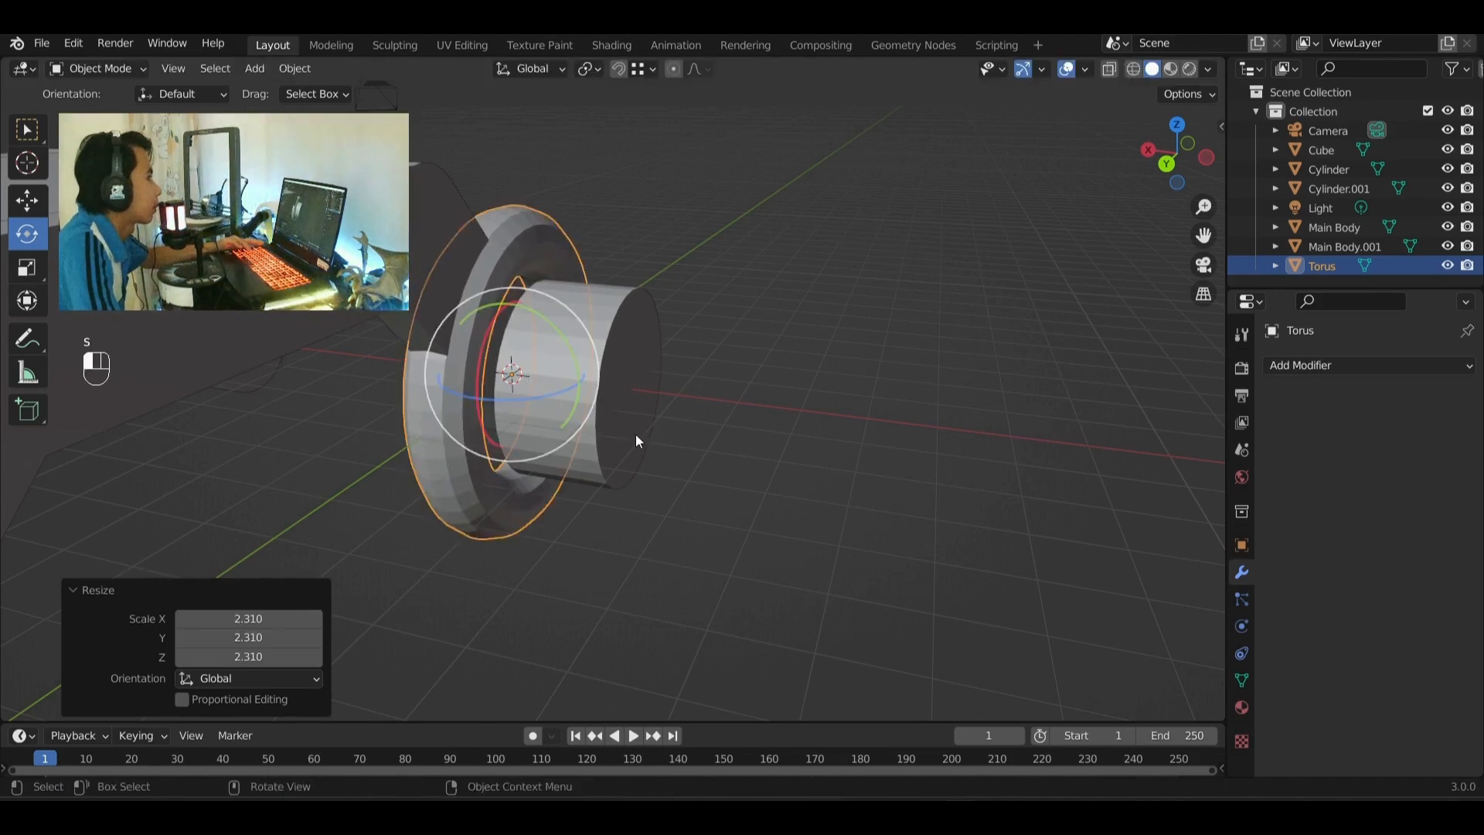
{"action": "left_click", "coordinate": [1206, 159]}
{"action": "scroll", "coordinate": [928, 410], "scroll_direction": "up", "scroll_amount": 3}
{"action": "key", "text": "s"}
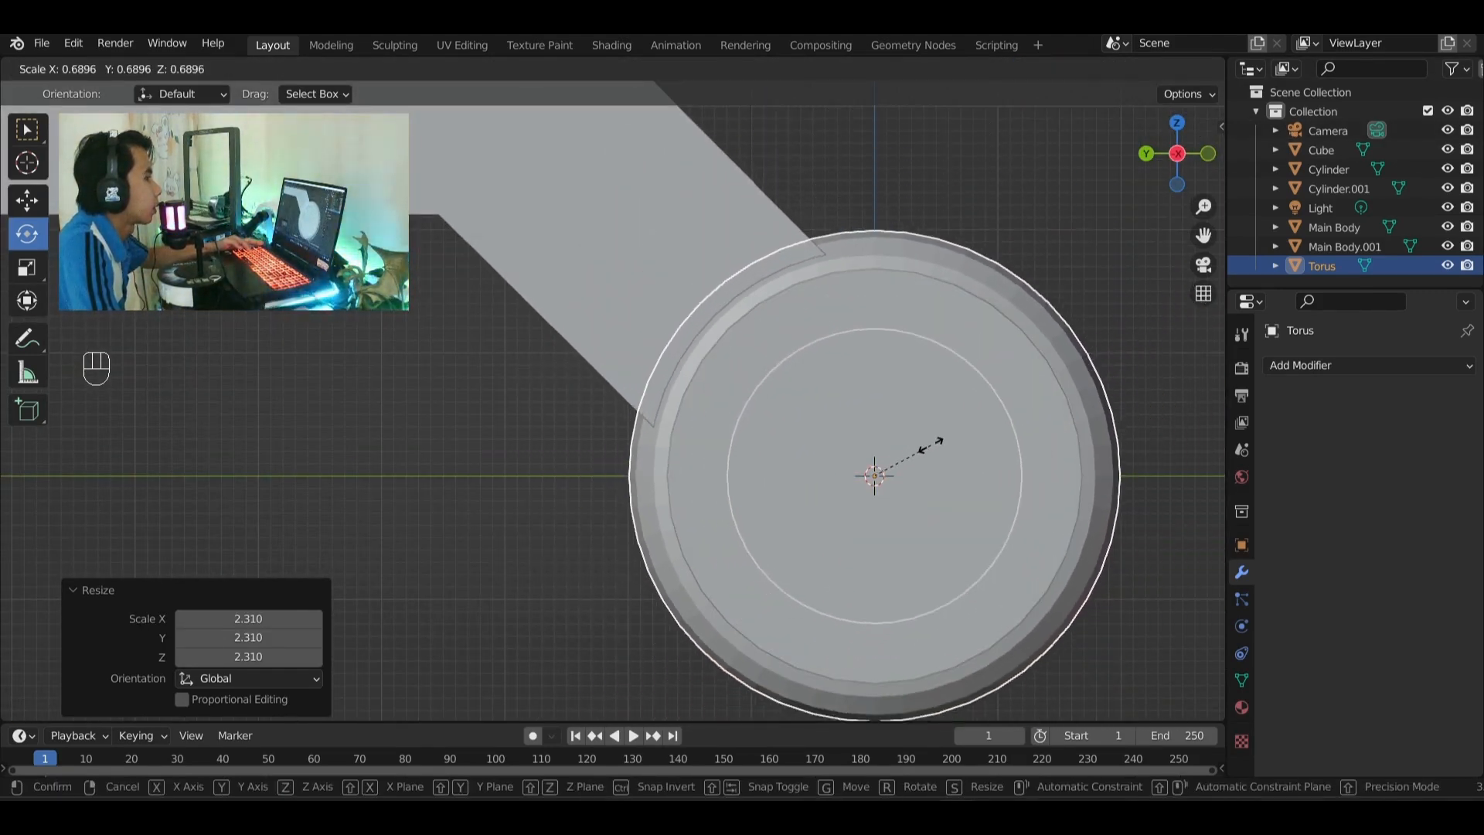
{"action": "left_click", "coordinate": [887, 448]}
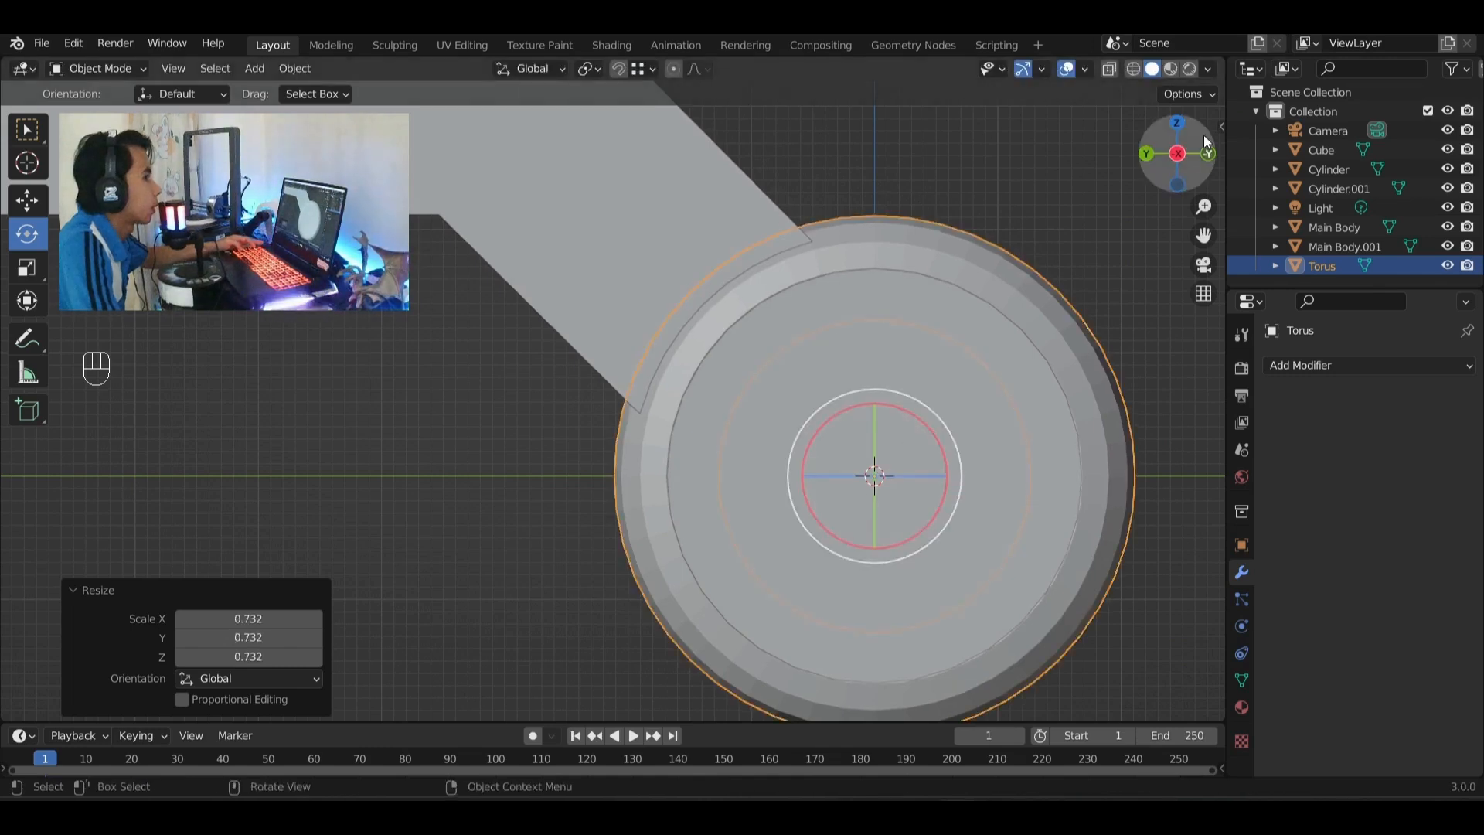
- Move the torus about -1.39 m along X to centre it on the cylinder's width
{"action": "left_click", "coordinate": [1177, 122]}
{"action": "middle_click_drag", "start_coordinate": [1025, 471], "coordinate": [980, 278], "text": "shift"}
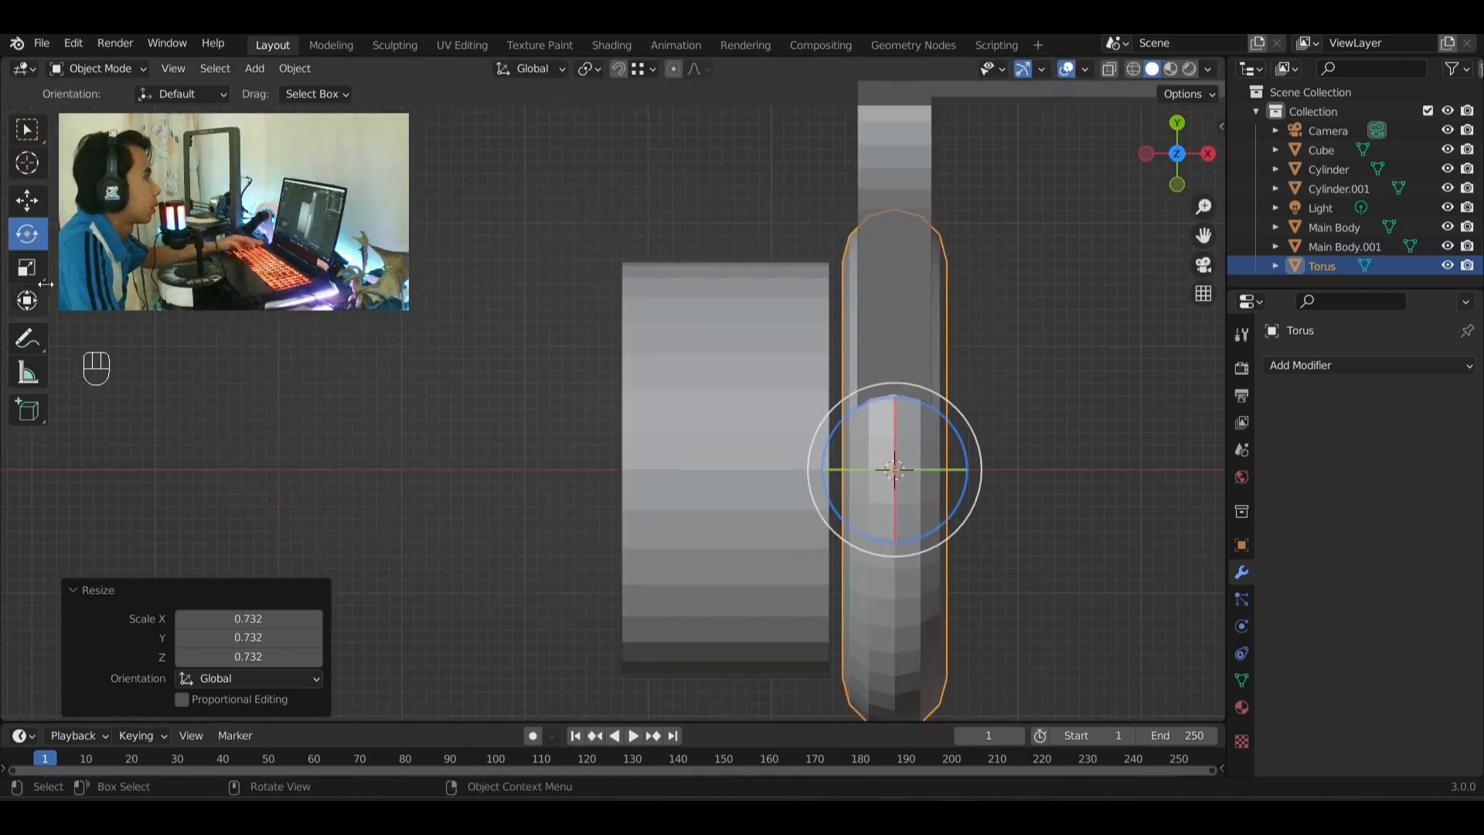
{"action": "left_click", "coordinate": [31, 203]}
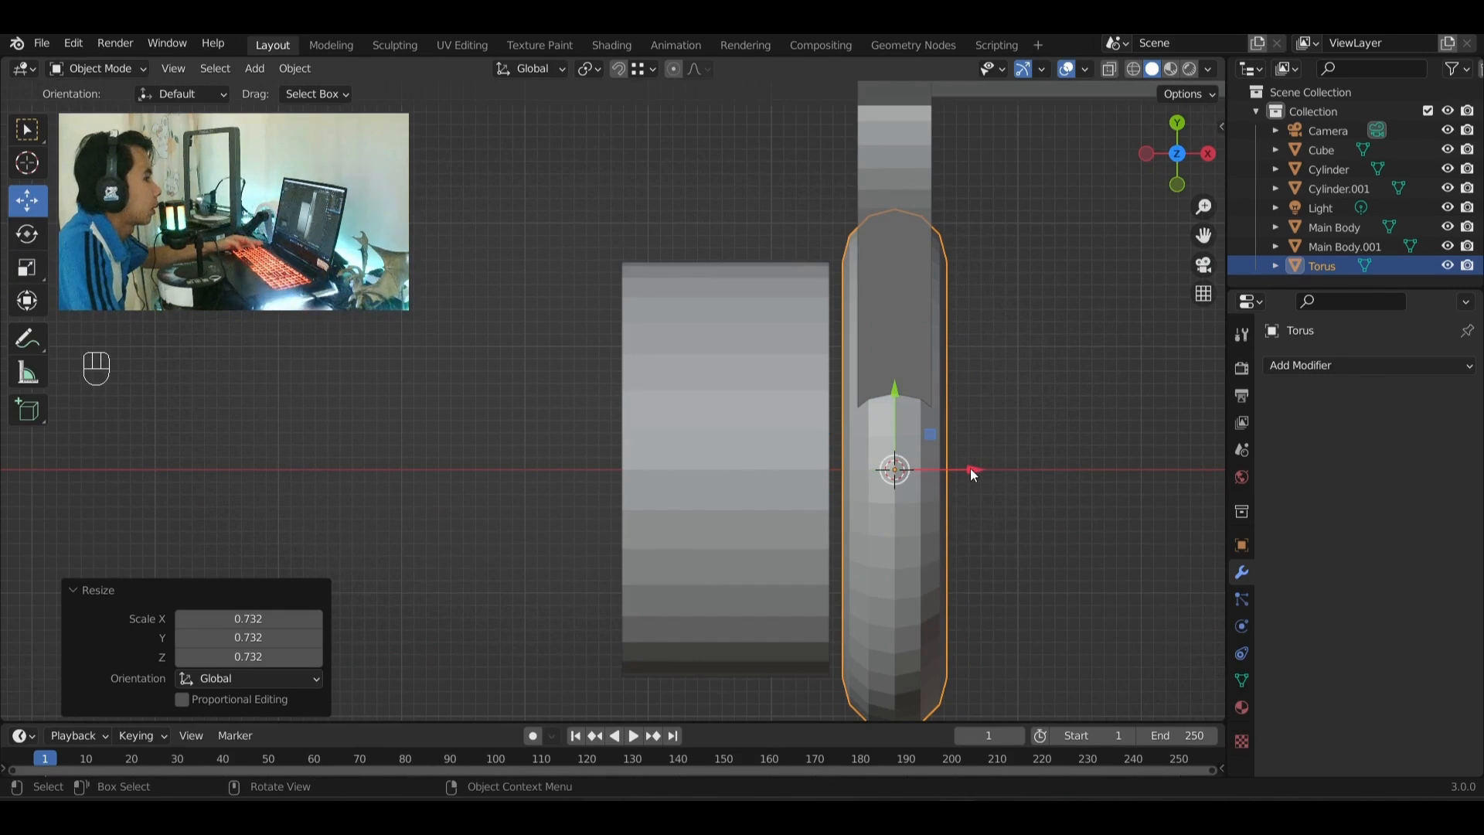
{"action": "left_click_drag", "start_coordinate": [971, 468], "coordinate": [796, 502]}
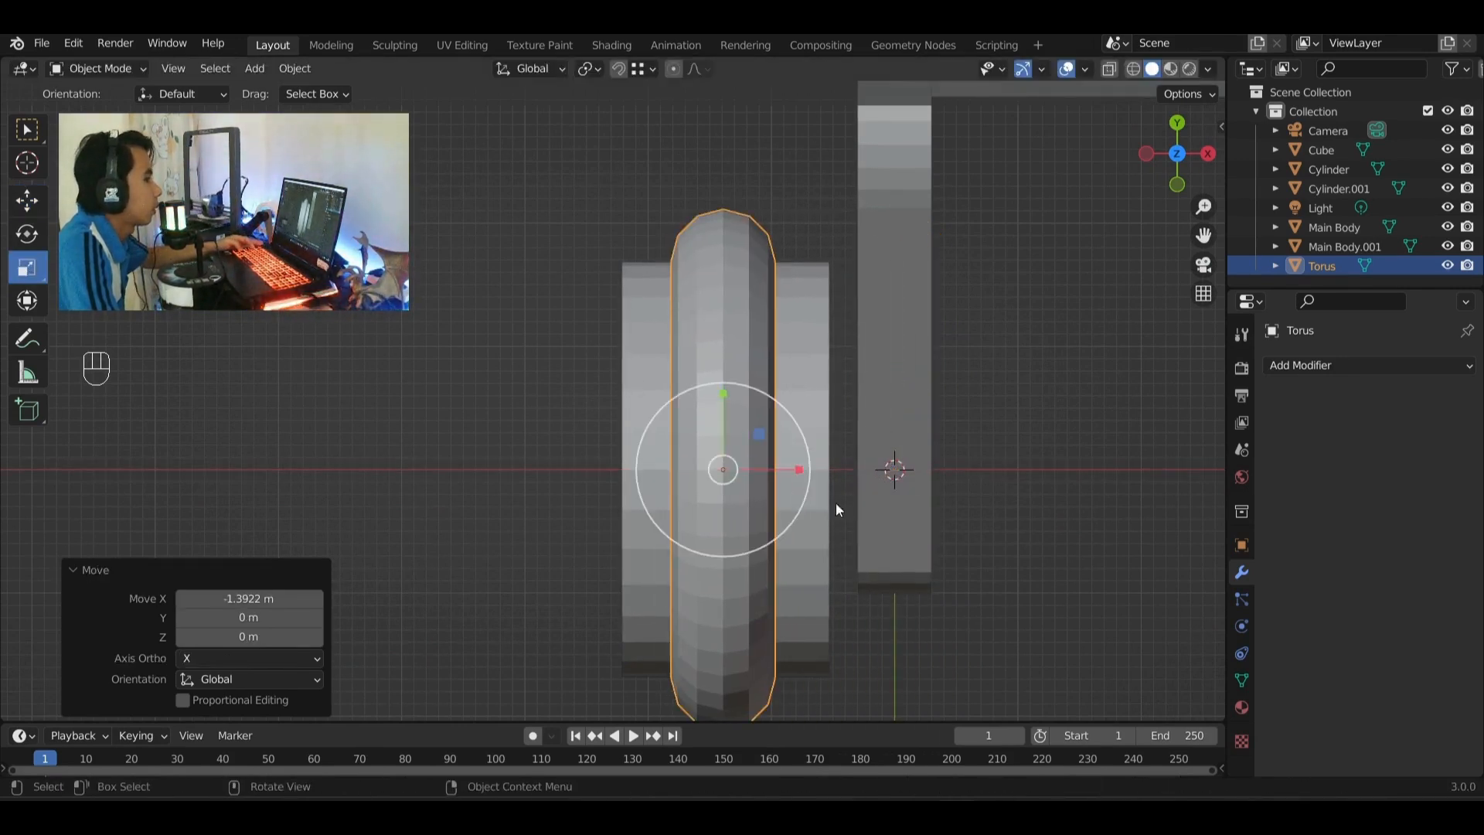
- Widen the torus along X by a factor of 1.85 to cover nearly the cylinder's full width, and deselect it
{"action": "key", "text": "s"}
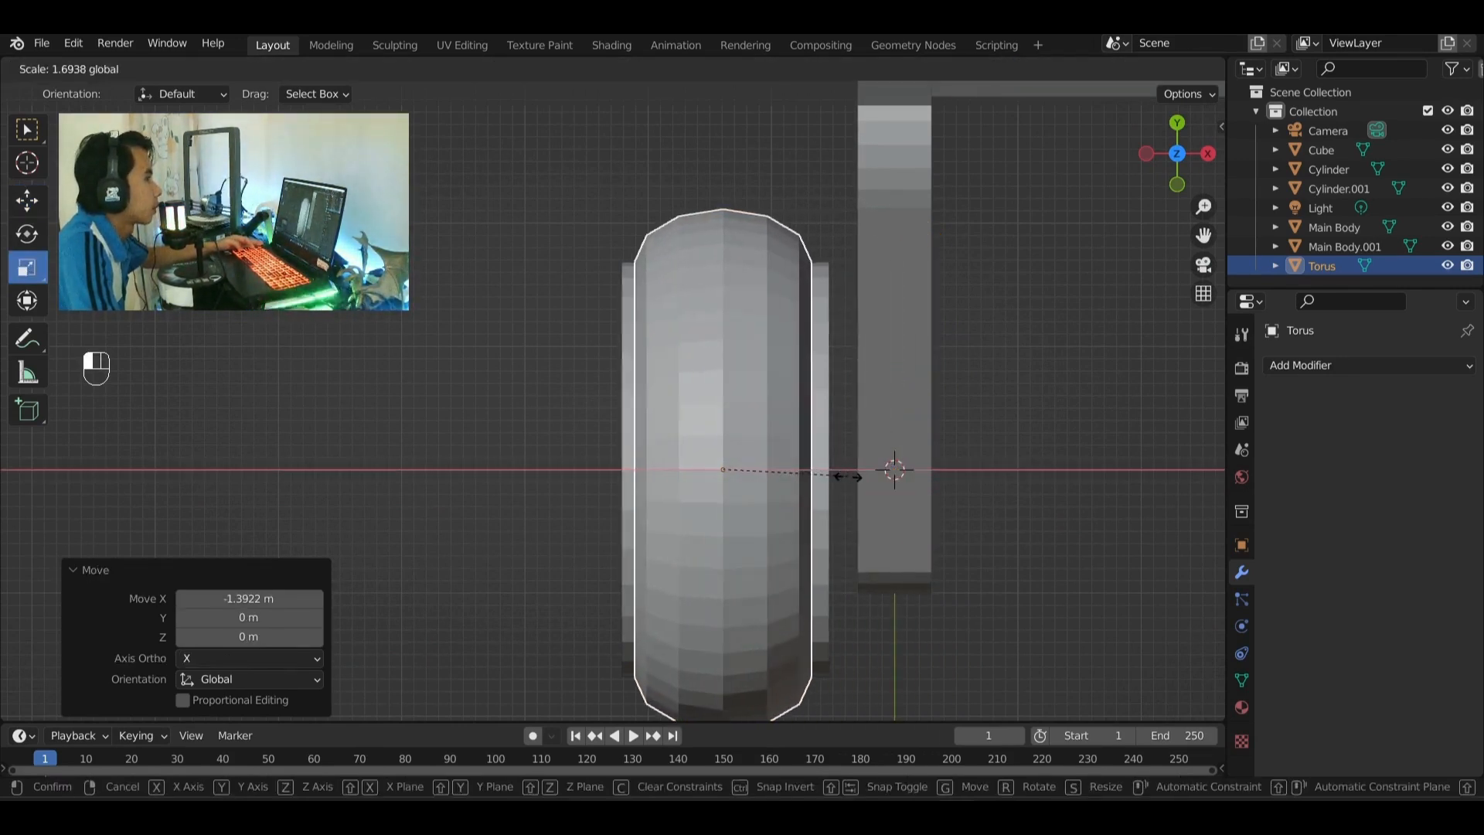
{"action": "left_click", "coordinate": [859, 477]}
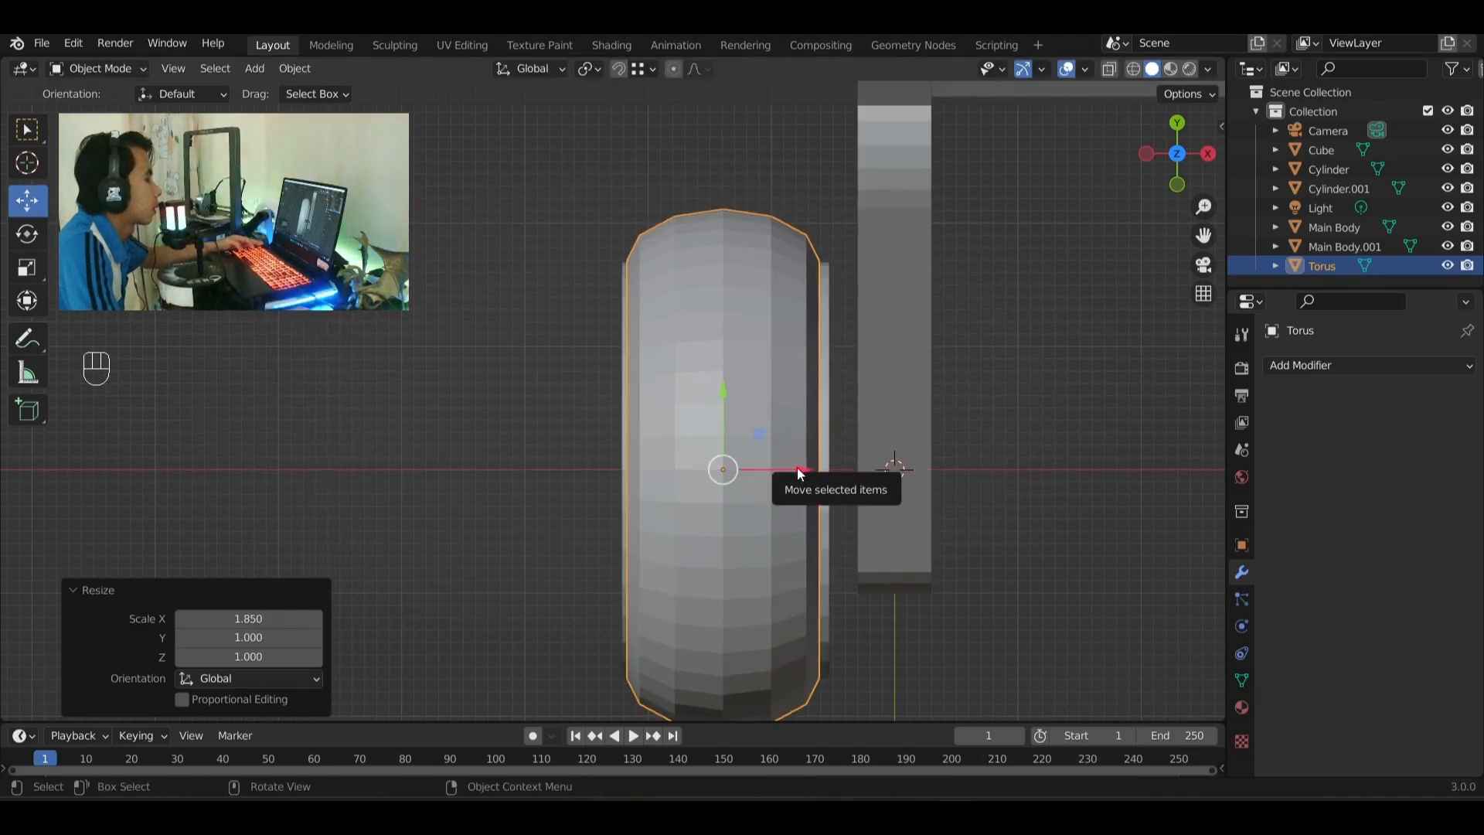
{"action": "left_click_drag", "start_coordinate": [800, 472], "coordinate": [804, 469]}
{"action": "left_click", "coordinate": [545, 342]}
{"action": "middle_click_drag", "start_coordinate": [545, 341], "coordinate": [674, 374]}
{"action": "scroll", "coordinate": [674, 374], "scroll_direction": "down", "scroll_amount": 3}
{"action": "middle_click_drag", "start_coordinate": [679, 438], "coordinate": [854, 433], "text": "shift"}
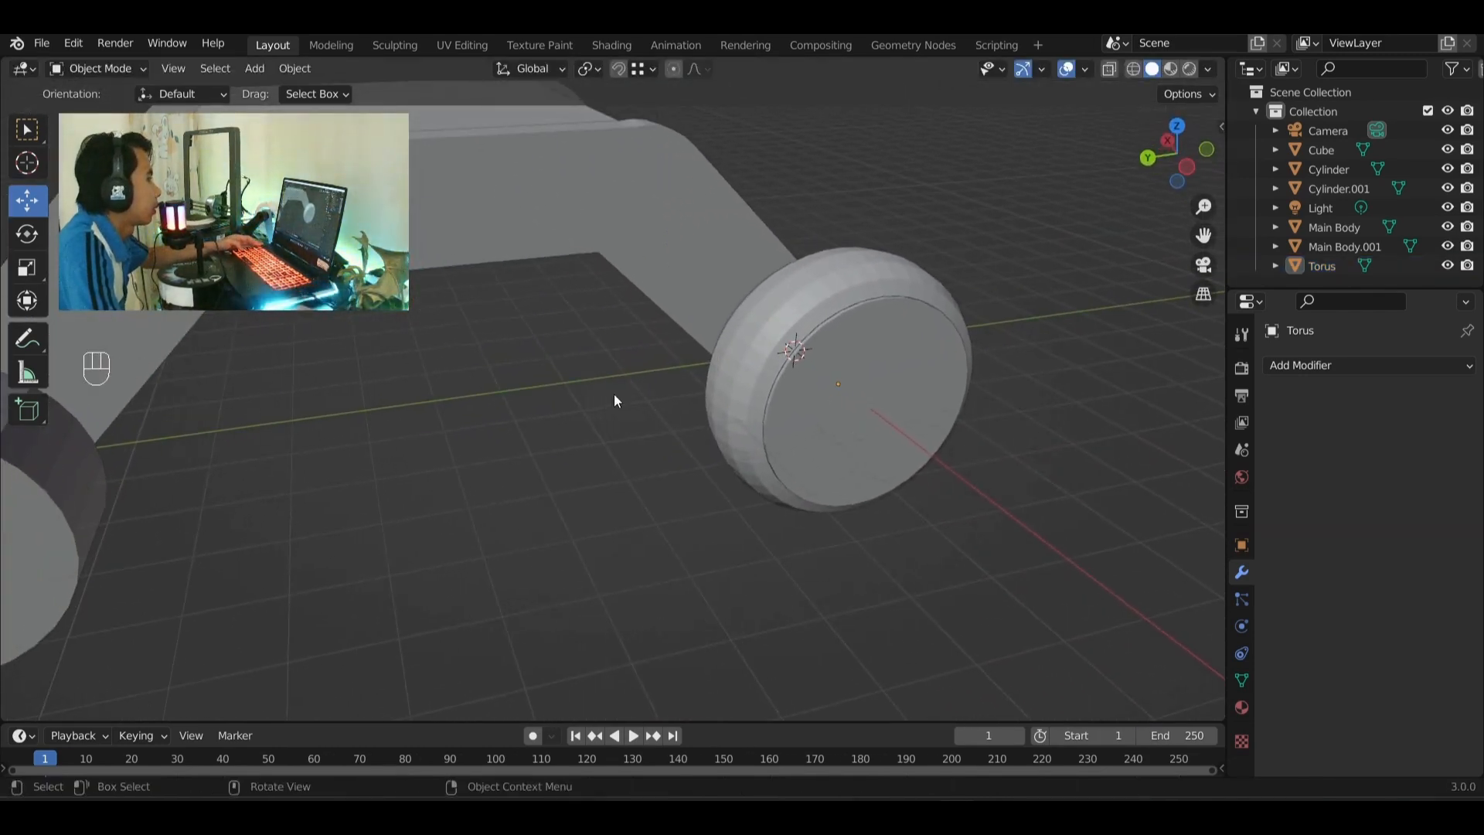
- Copy the tire torus and paste a duplicate of it in place
{"action": "left_click", "coordinate": [873, 274]}
{"action": "key", "text": "ctrl+c"}
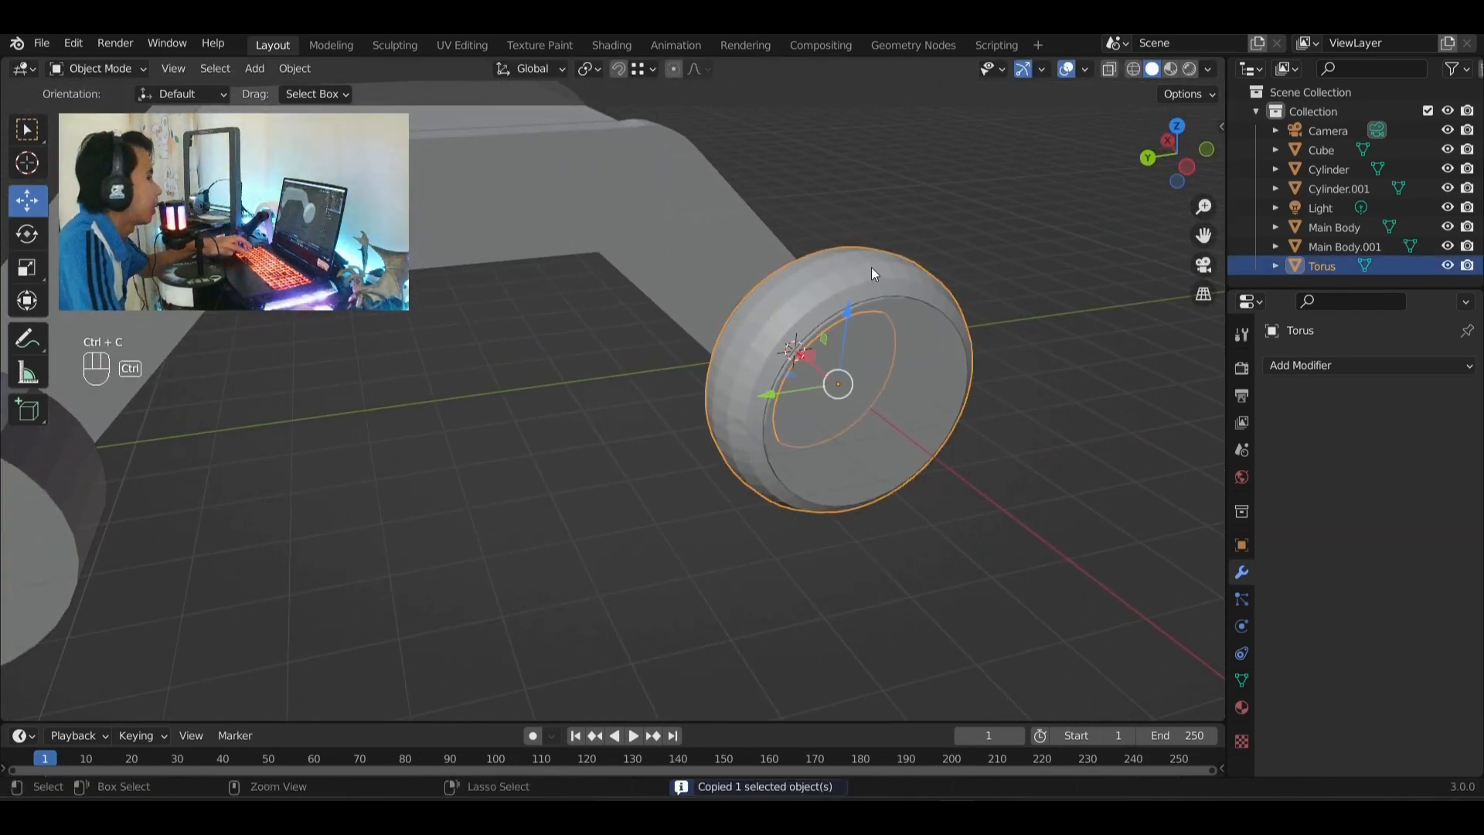
{"action": "key", "text": "ctrl+v"}
- Snap the 3D cursor to the centre of the bare cylinder at the arch's other end
{"action": "scroll", "coordinate": [398, 419], "scroll_direction": "down", "scroll_amount": 2}
{"action": "middle_click_drag", "start_coordinate": [359, 435], "coordinate": [514, 514]}
{"action": "left_click", "coordinate": [352, 438]}
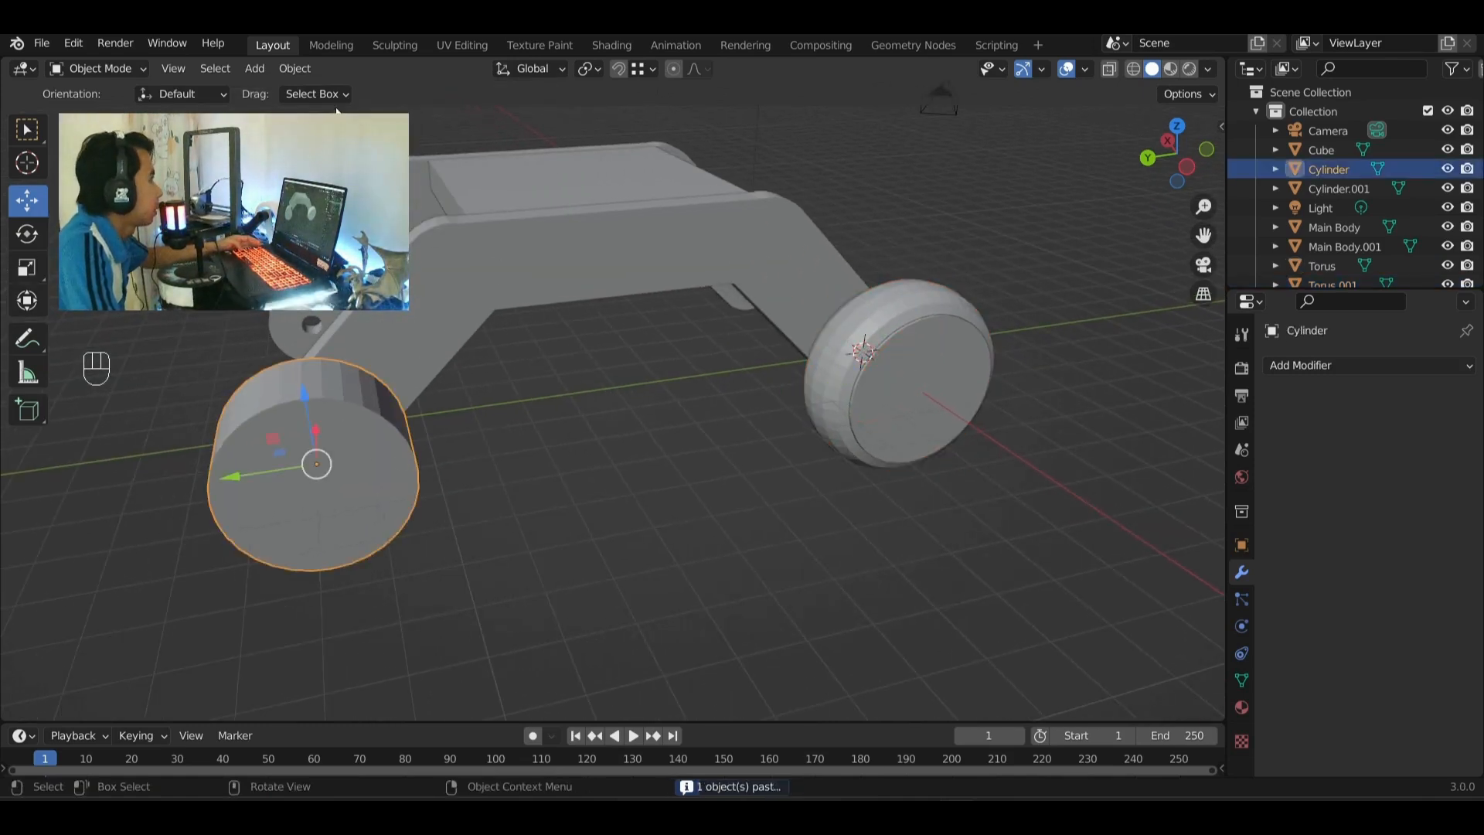
{"action": "left_click", "coordinate": [304, 73]}
{"action": "mouse_move", "coordinate": [356, 188]}
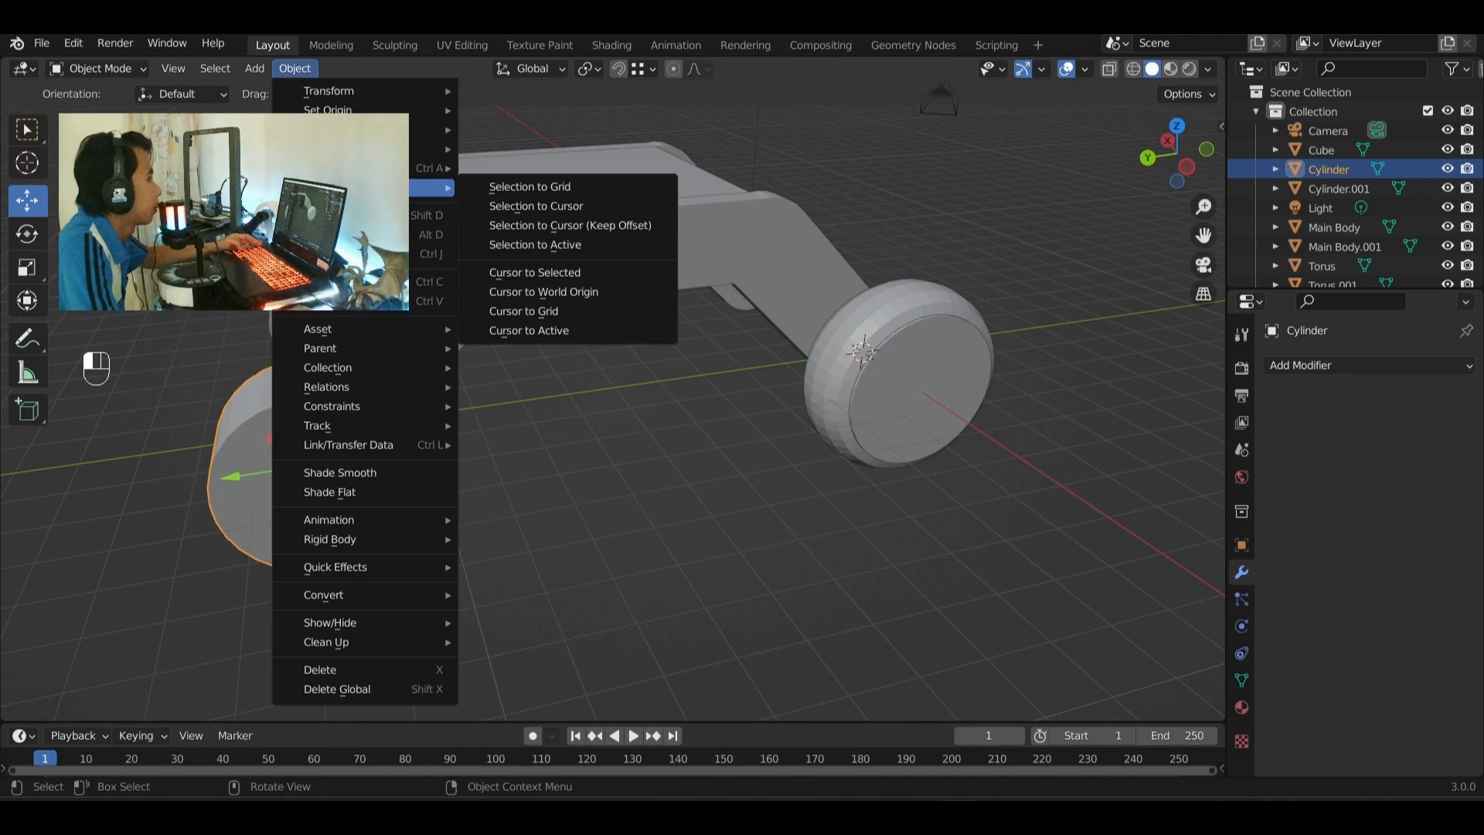
{"action": "left_click", "coordinate": [558, 276]}
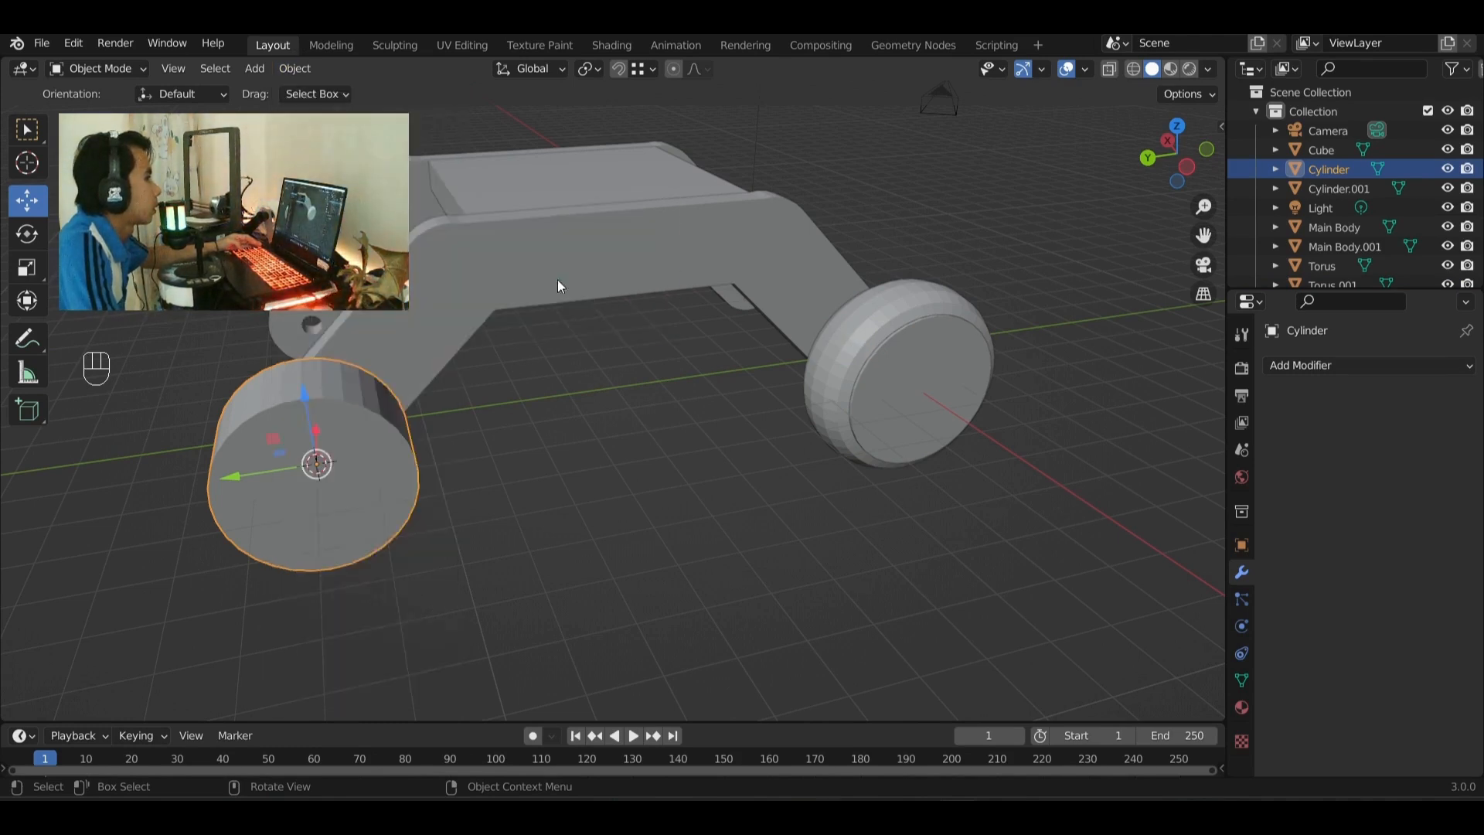
- Snap one of the two overlapping tire toruses to the 3D cursor at the bare cylinder, and deselect it
{"action": "left_click", "coordinate": [863, 343]}
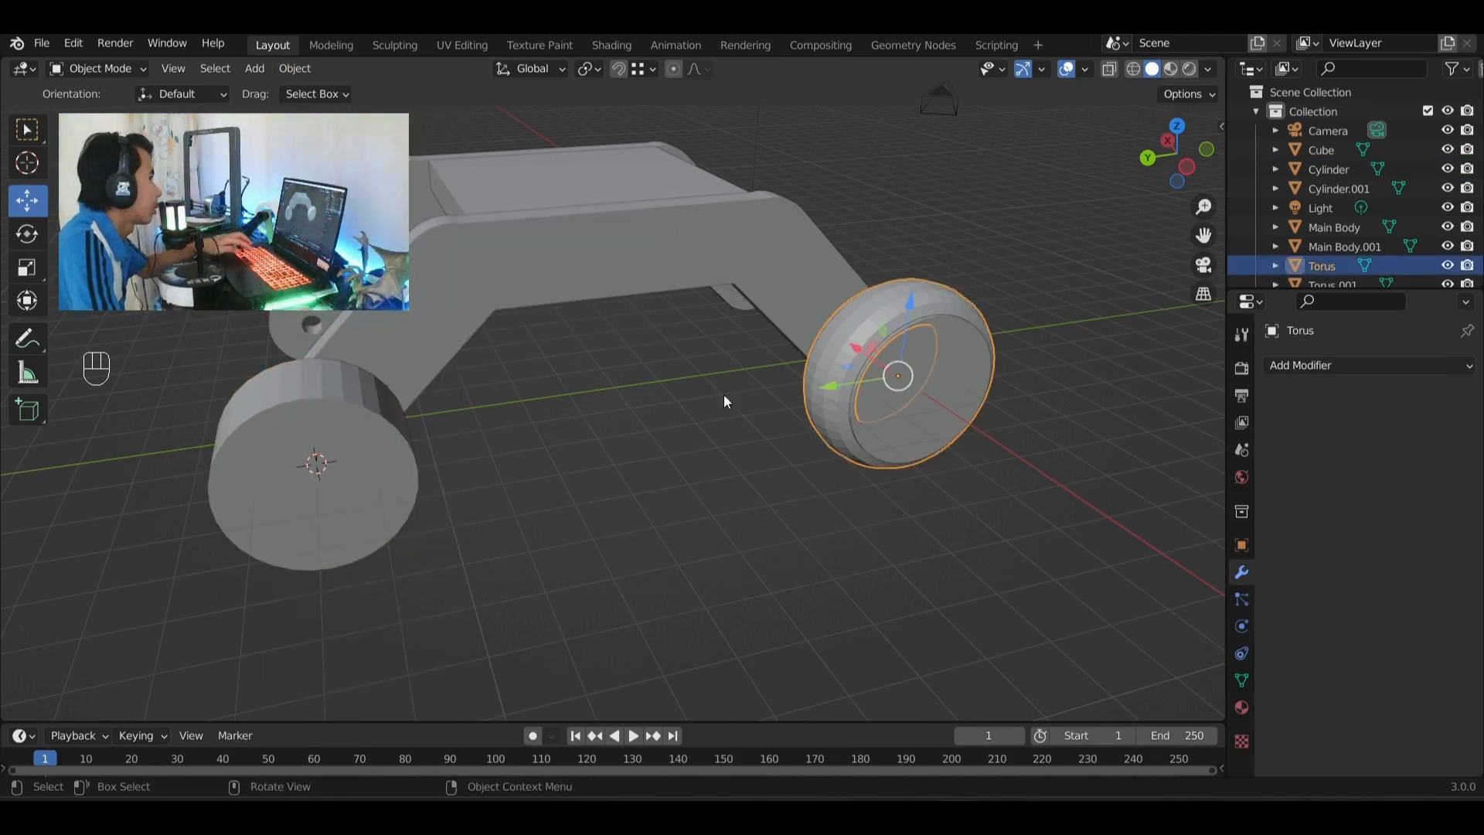
{"action": "left_click", "coordinate": [294, 68]}
{"action": "mouse_move", "coordinate": [433, 187]}
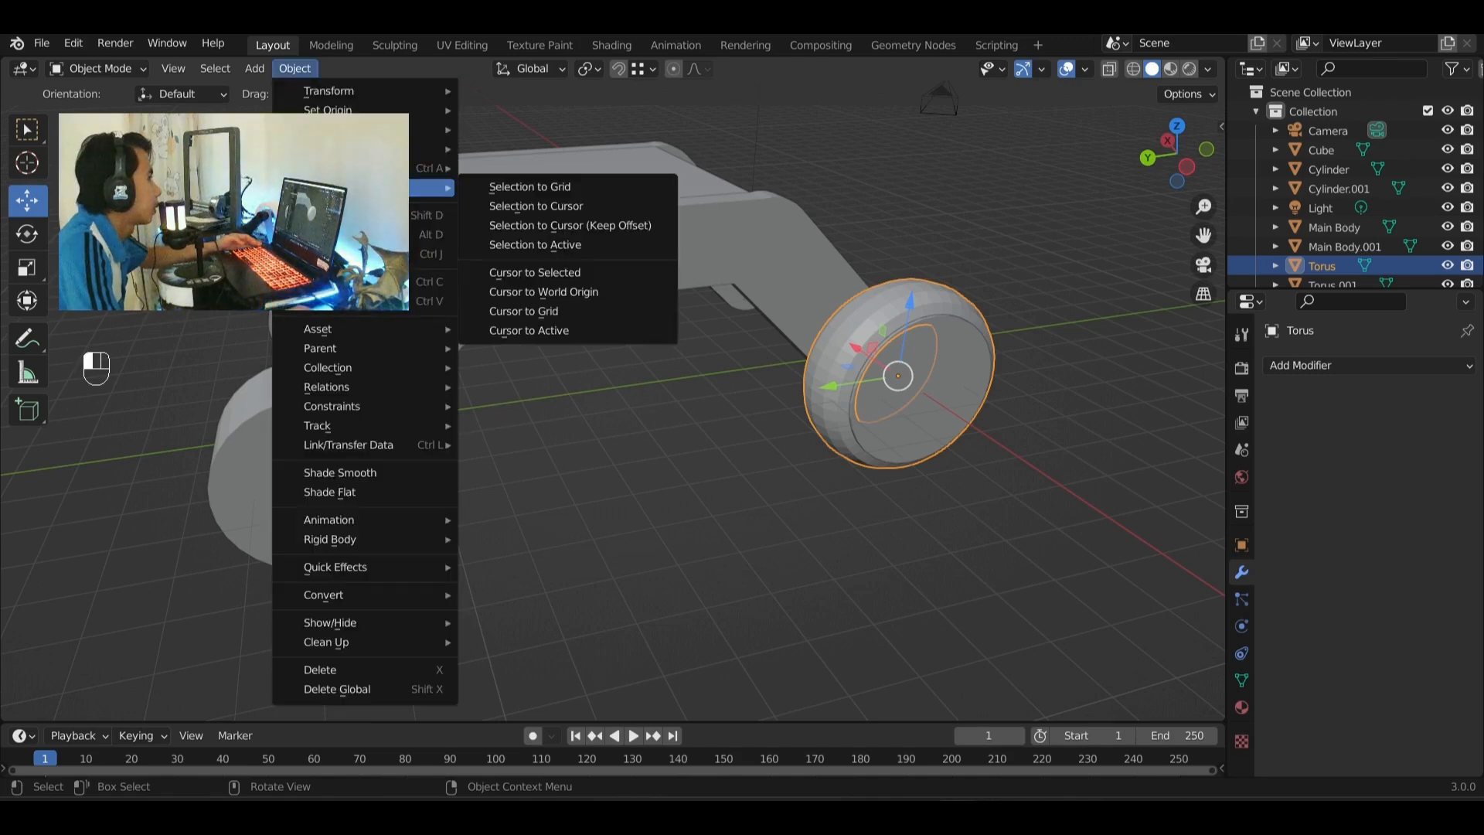
{"action": "left_click", "coordinate": [527, 205]}
{"action": "left_click", "coordinate": [660, 507]}
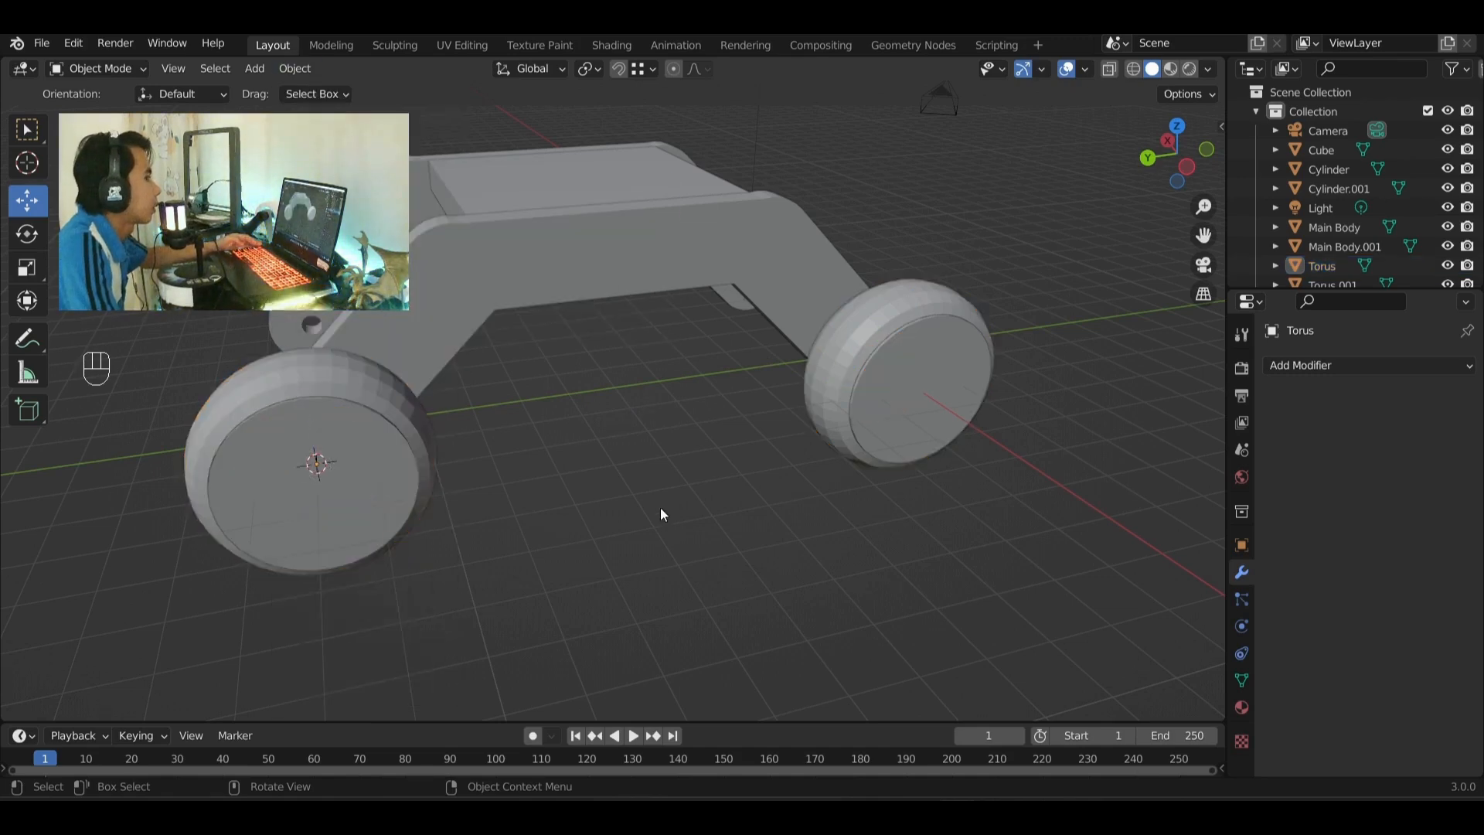
{"action": "middle_click_drag", "start_coordinate": [660, 507], "coordinate": [480, 431]}
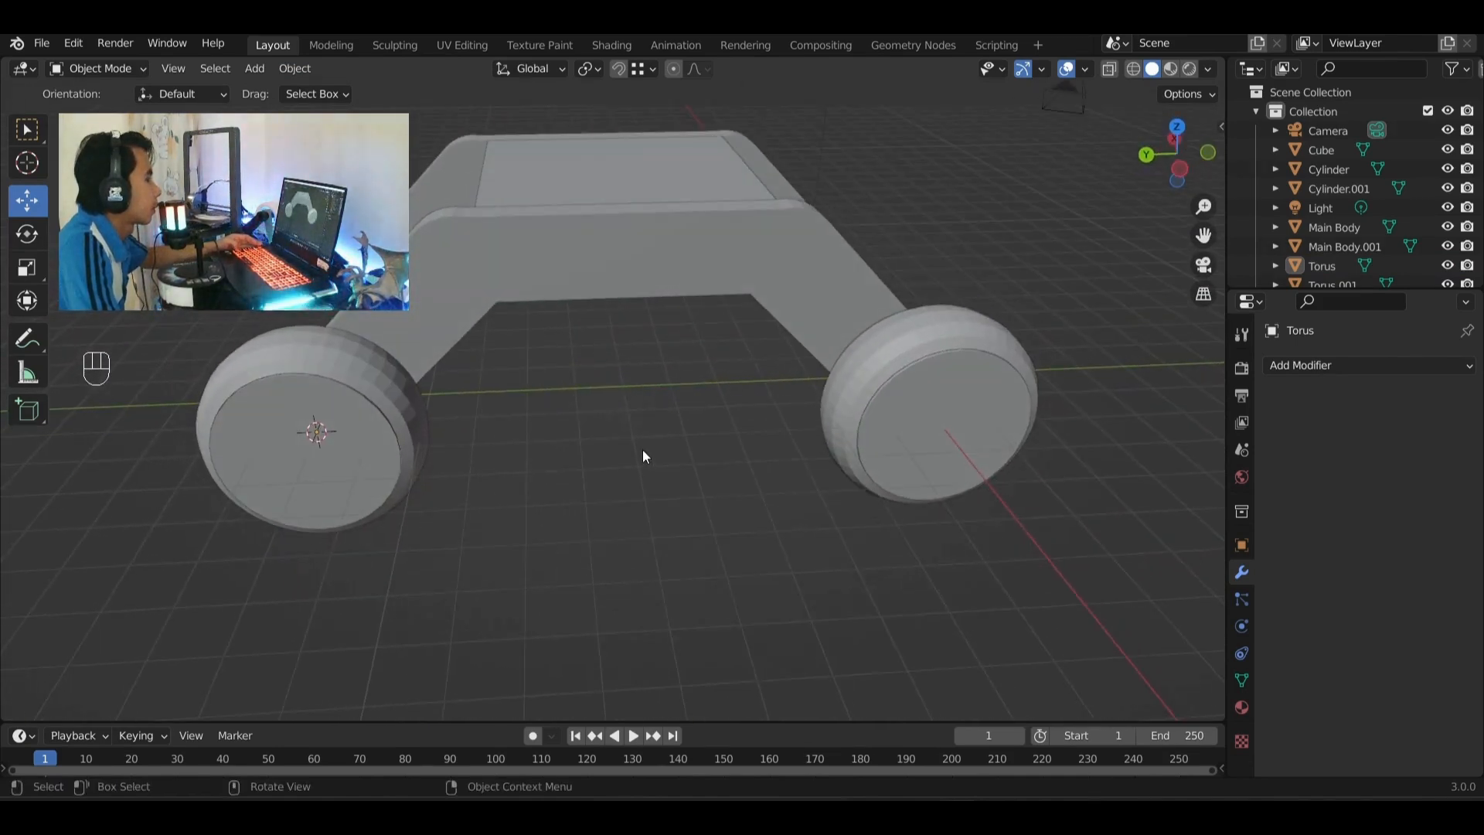
- Delete the torus fitted around the cylinder at the 3D cursor
{"action": "left_click", "coordinate": [406, 395]}
{"action": "key", "text": "Delete"}
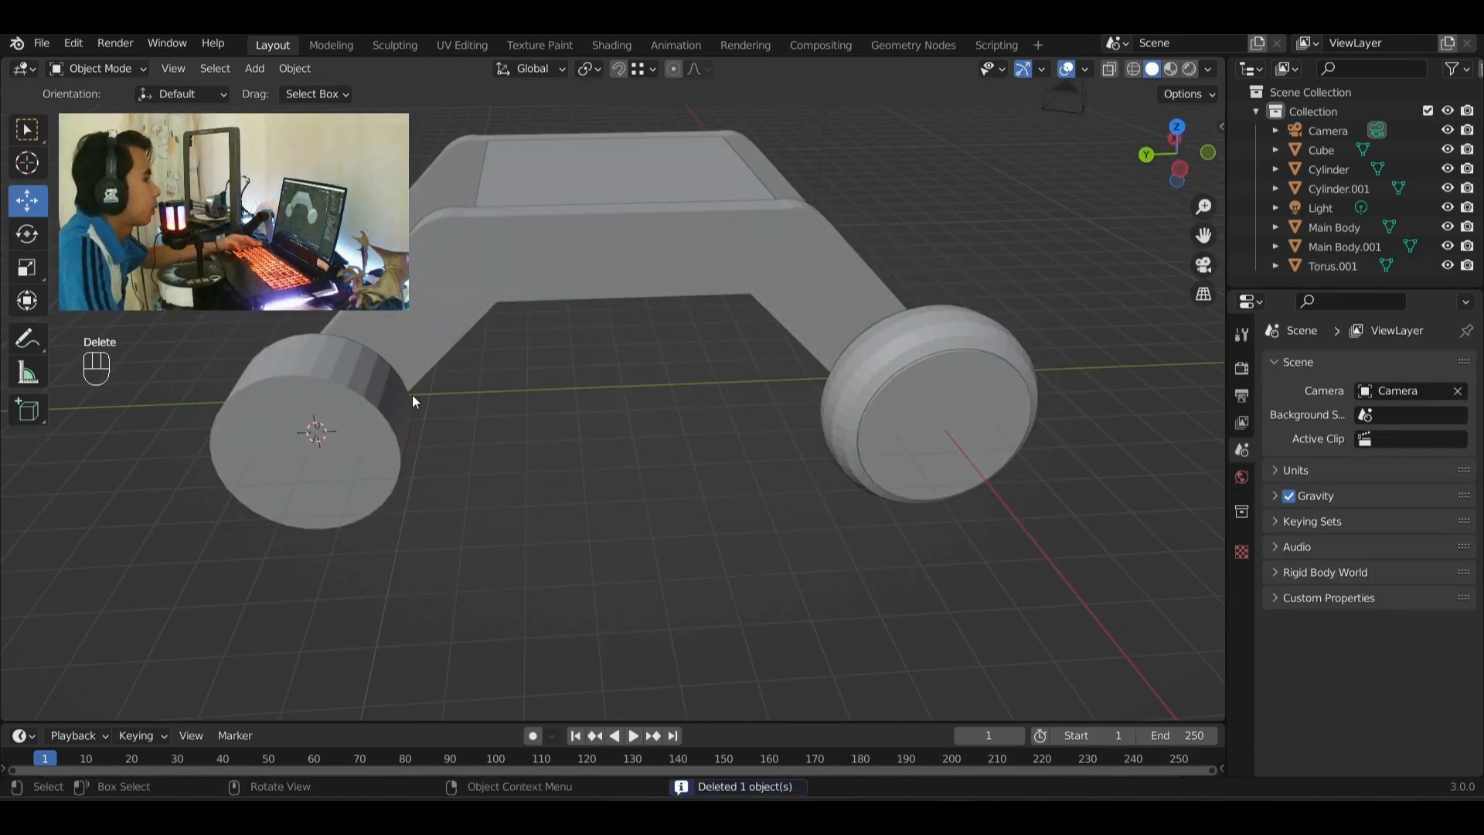
- Open the remaining tire torus in Edit Mode and apply Checker Deselect to its faces
{"action": "left_click", "coordinate": [967, 383]}
{"action": "key", "text": "KP_Decimal"}
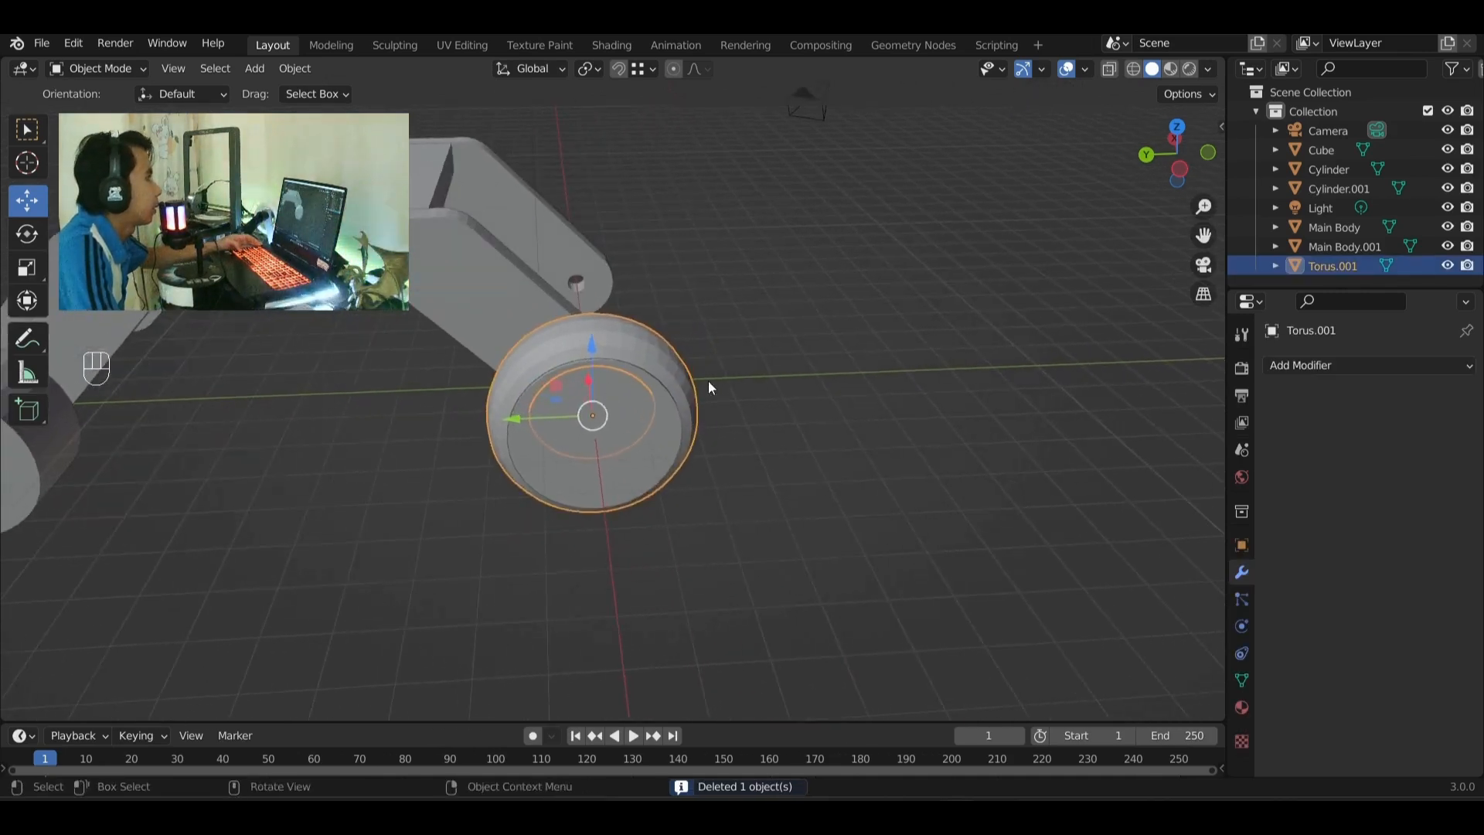
{"action": "middle_click_drag", "start_coordinate": [711, 382], "coordinate": [805, 292]}
{"action": "left_click", "coordinate": [699, 311]}
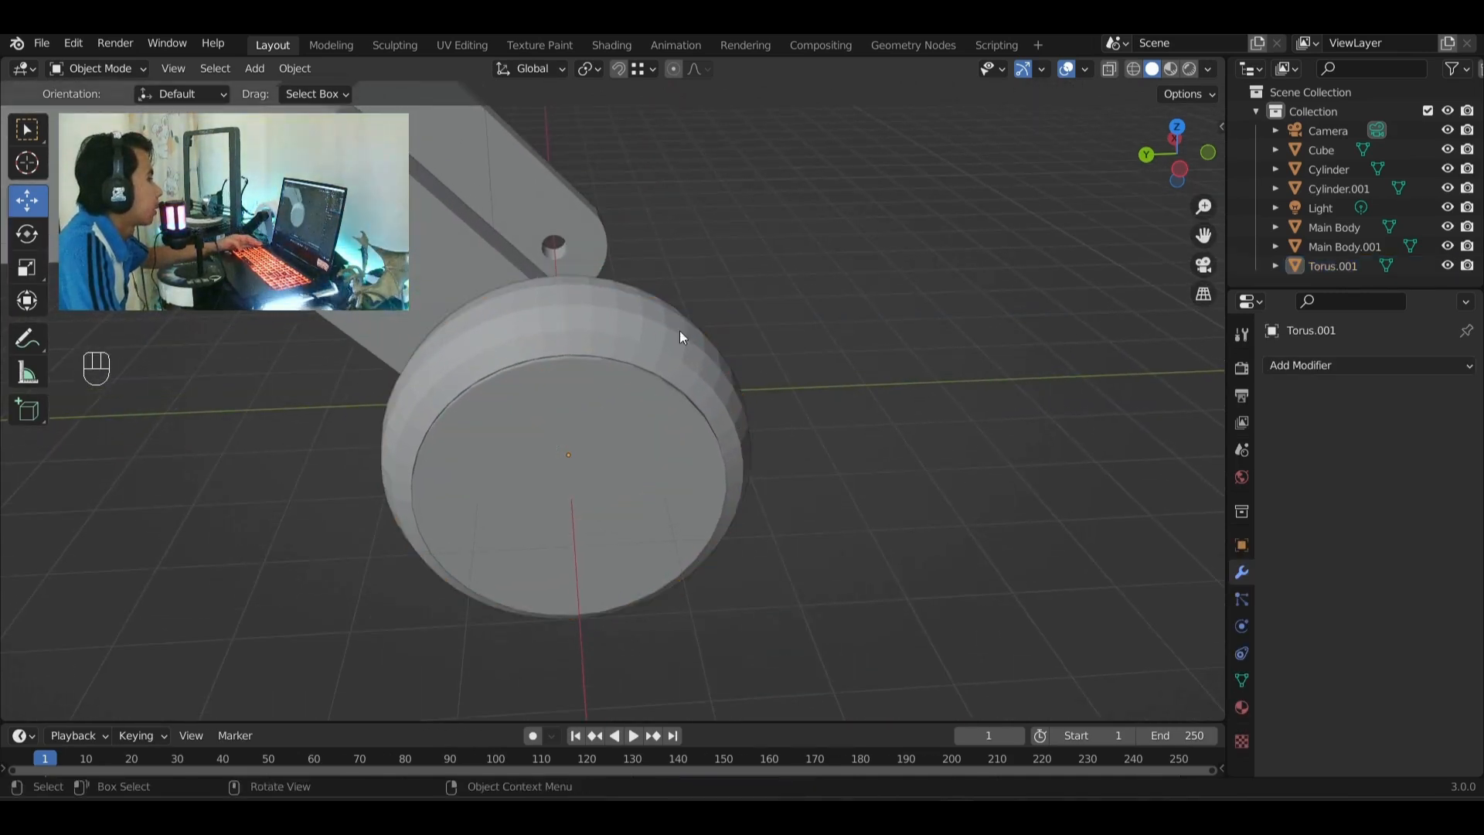
{"action": "left_click", "coordinate": [679, 330]}
{"action": "left_click", "coordinate": [294, 68]}
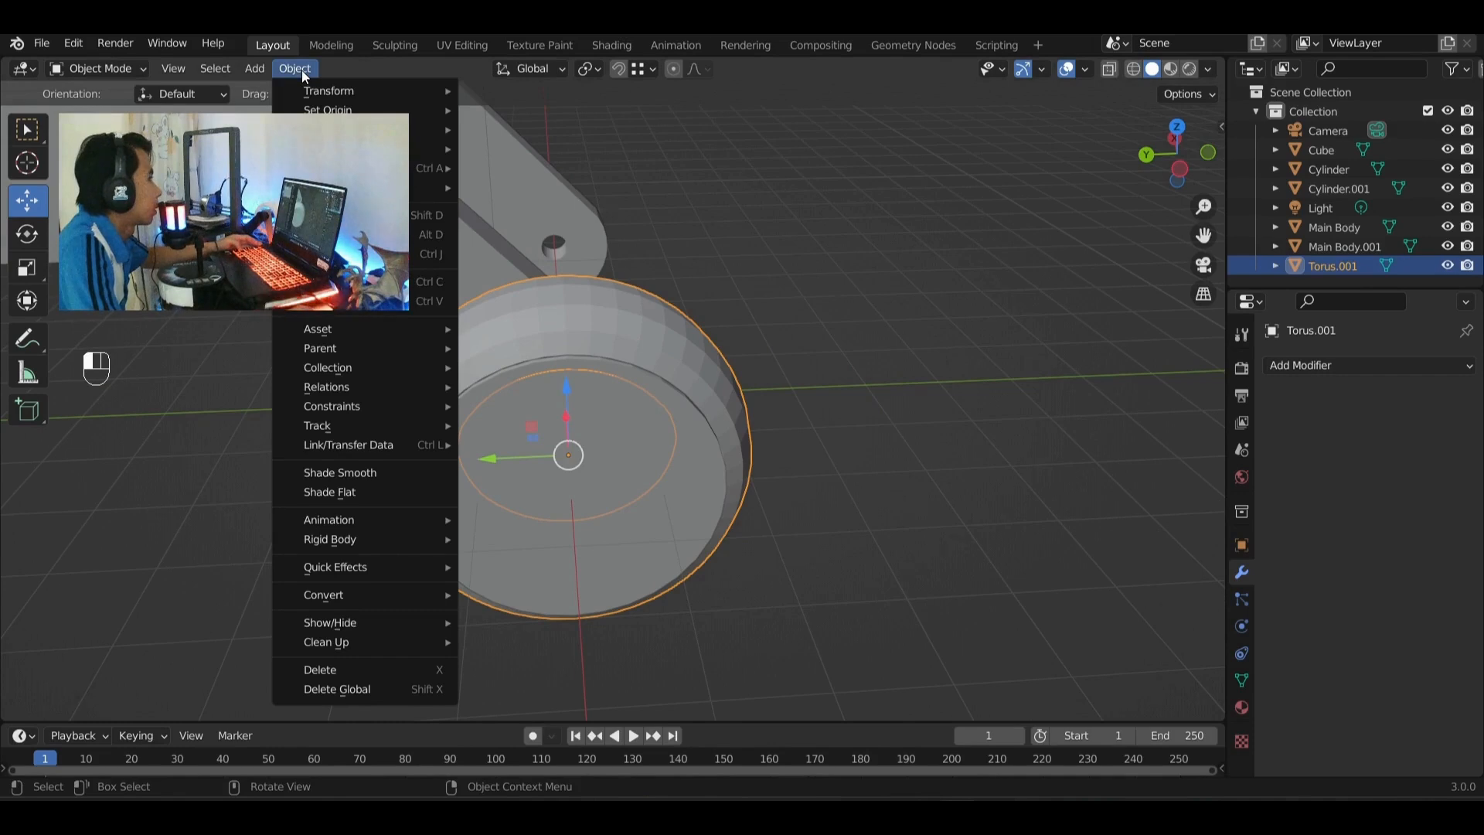
{"action": "left_click", "coordinate": [123, 67]}
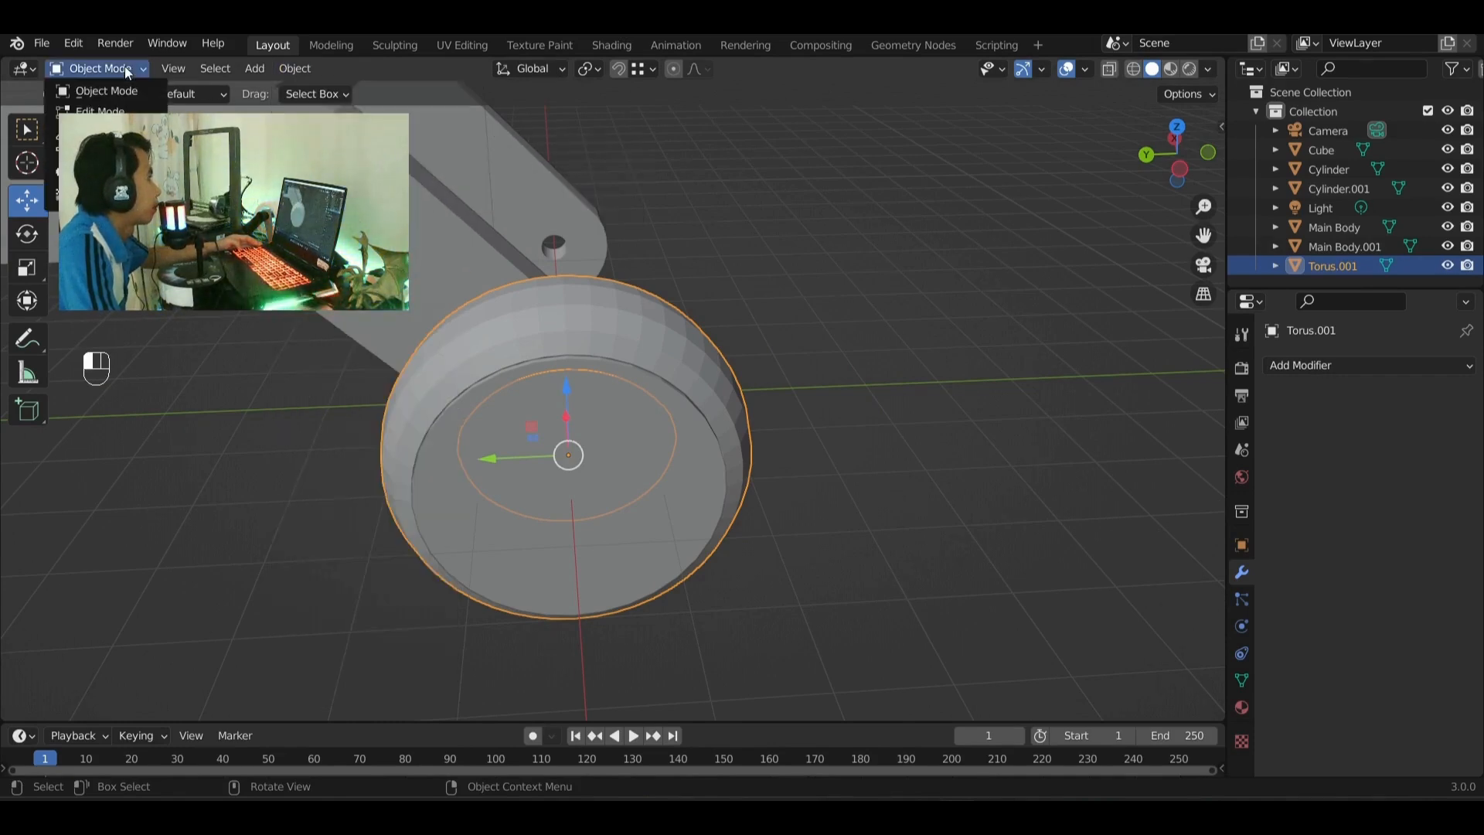
{"action": "left_click", "coordinate": [100, 112]}
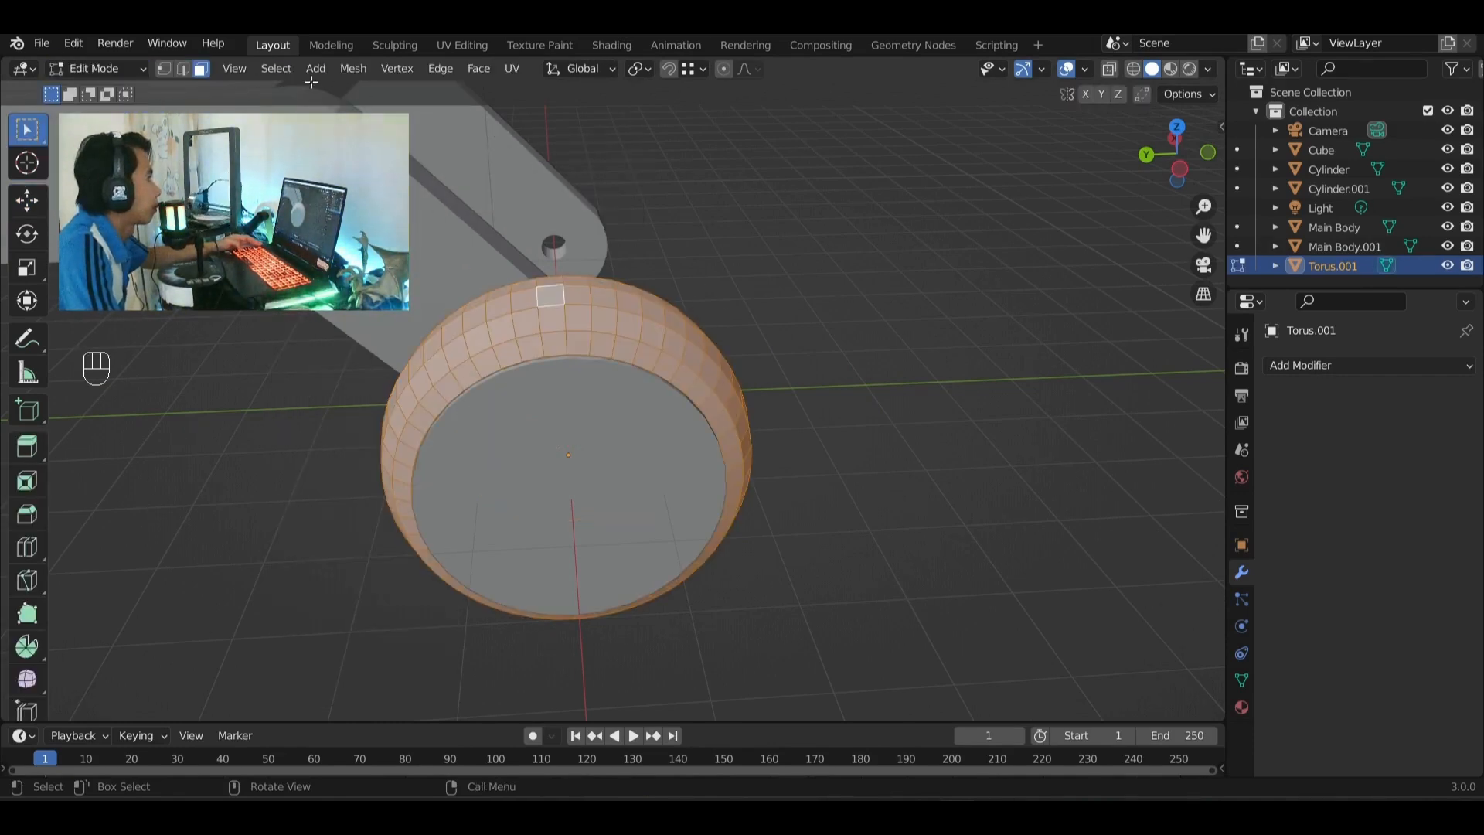
{"action": "left_click", "coordinate": [278, 69]}
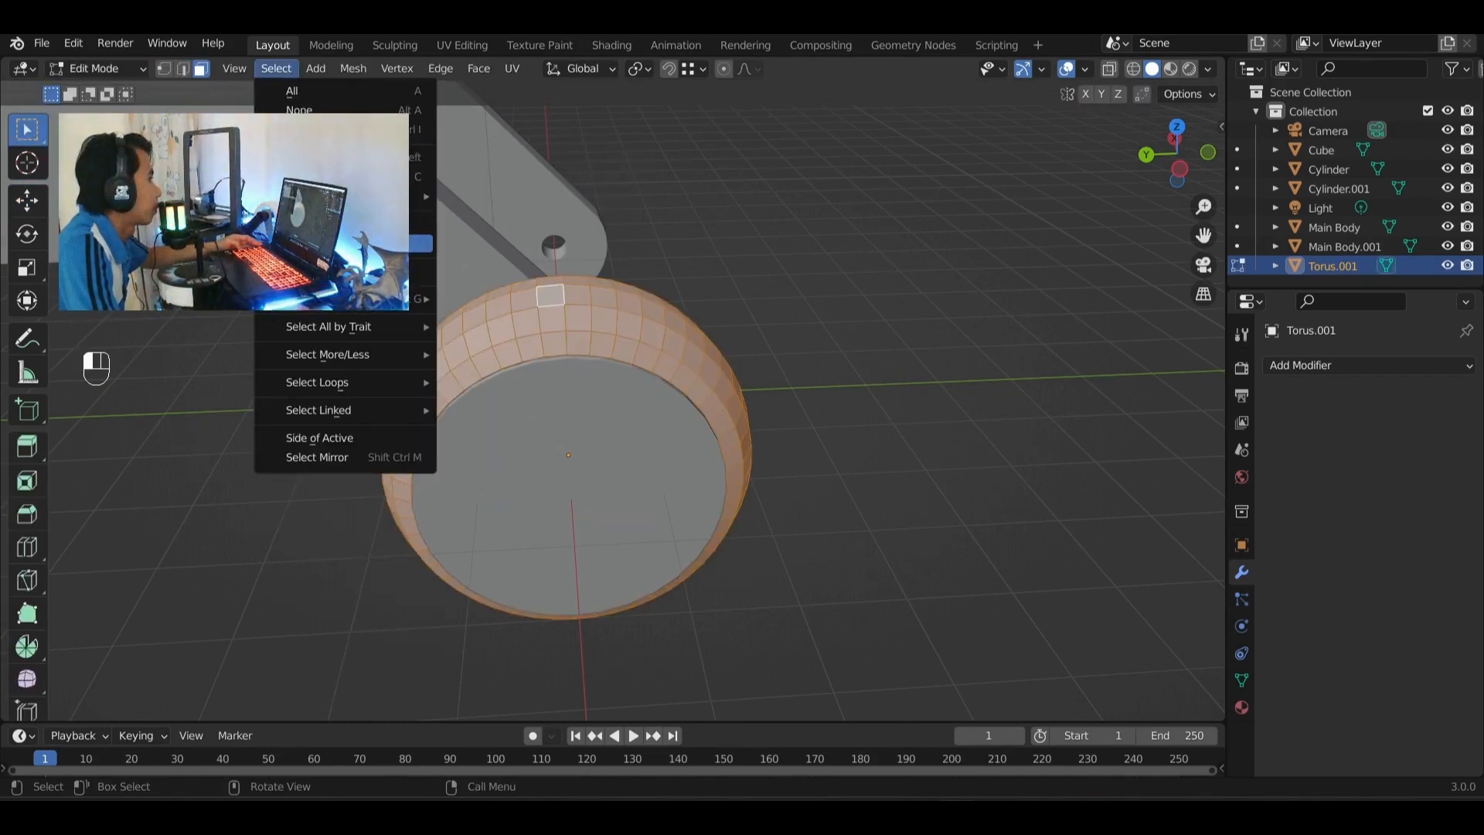
{"action": "left_click", "coordinate": [421, 243]}
{"action": "middle_click_drag", "start_coordinate": [680, 340], "coordinate": [673, 363]}
{"action": "scroll", "coordinate": [684, 371], "scroll_direction": "up", "scroll_amount": 2}
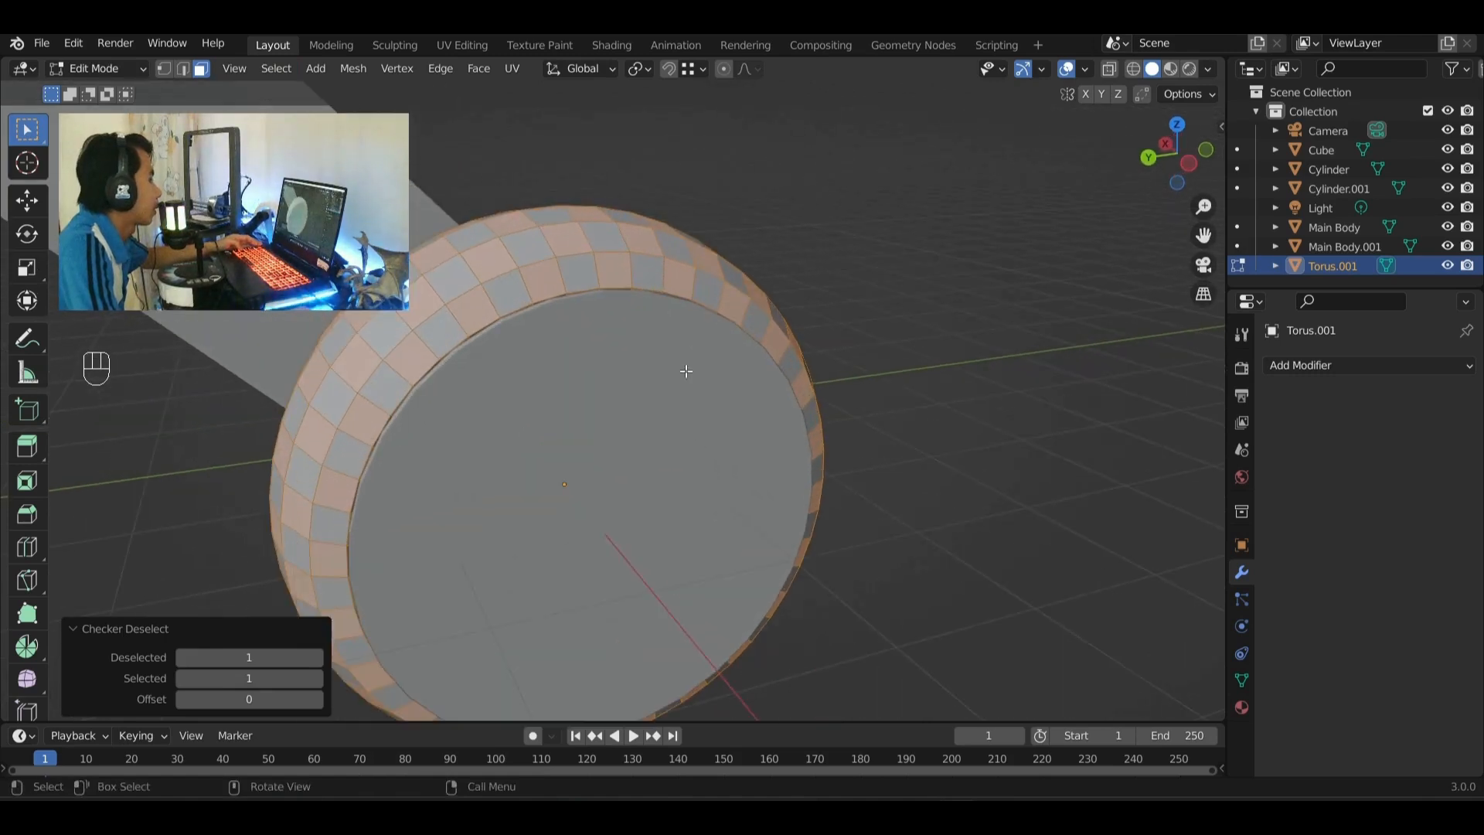
- Extrude the checkered tire faces outward with a scale of about 1.032 to form tread blocks, and return to Object Mode
{"action": "key", "text": "s"}
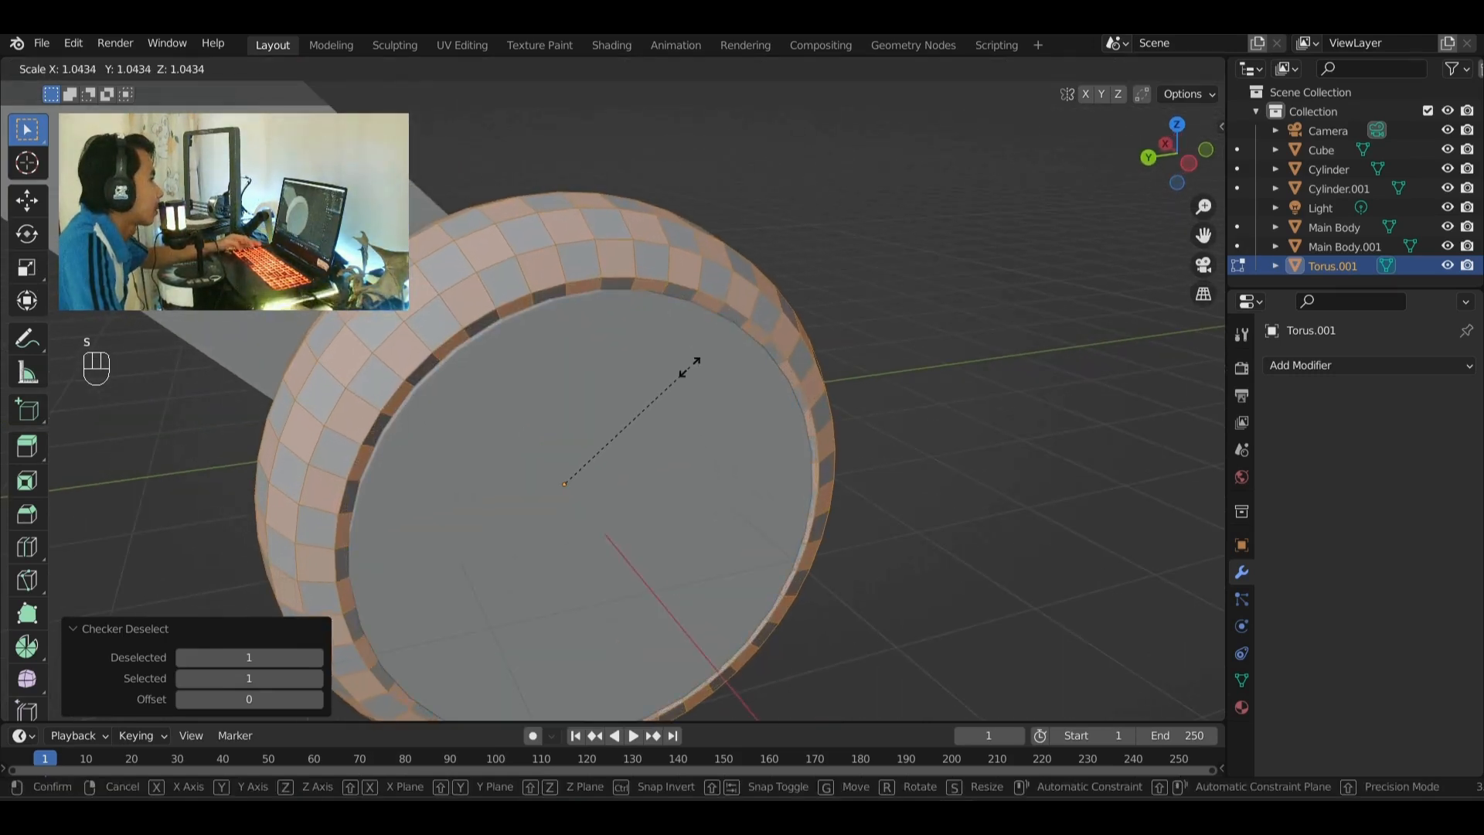
{"action": "key", "text": "Escape"}
{"action": "key", "text": "e"}
{"action": "key", "text": "s"}
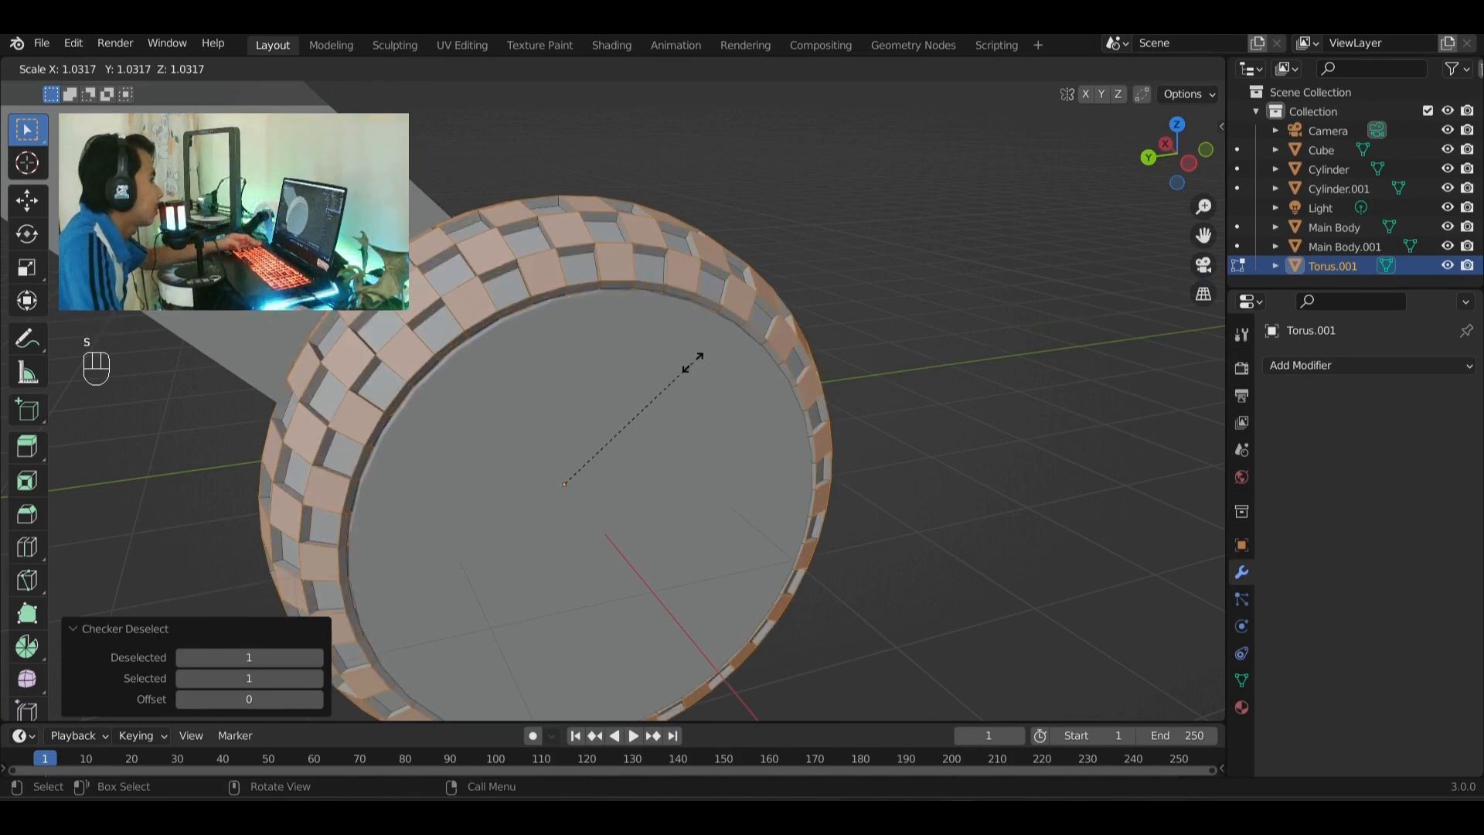
{"action": "left_click", "coordinate": [692, 362]}
{"action": "mouse_move", "coordinate": [738, 381]}
{"action": "middle_mouse_down"}
{"action": "mouse_move", "coordinate": [705, 396]}
{"action": "mouse_move", "coordinate": [758, 374]}
{"action": "middle_mouse_up"}
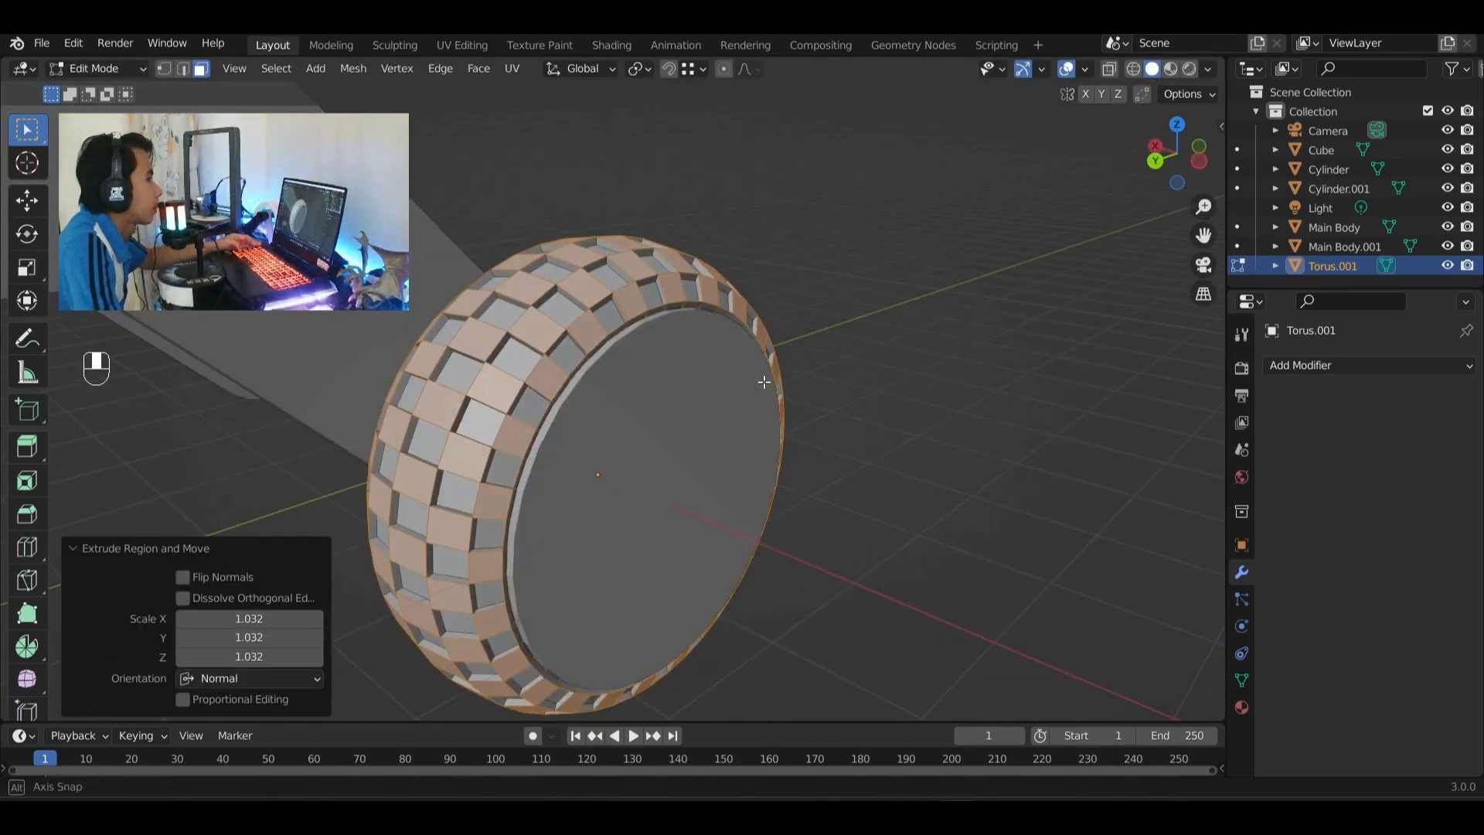
{"action": "left_click", "coordinate": [114, 90]}
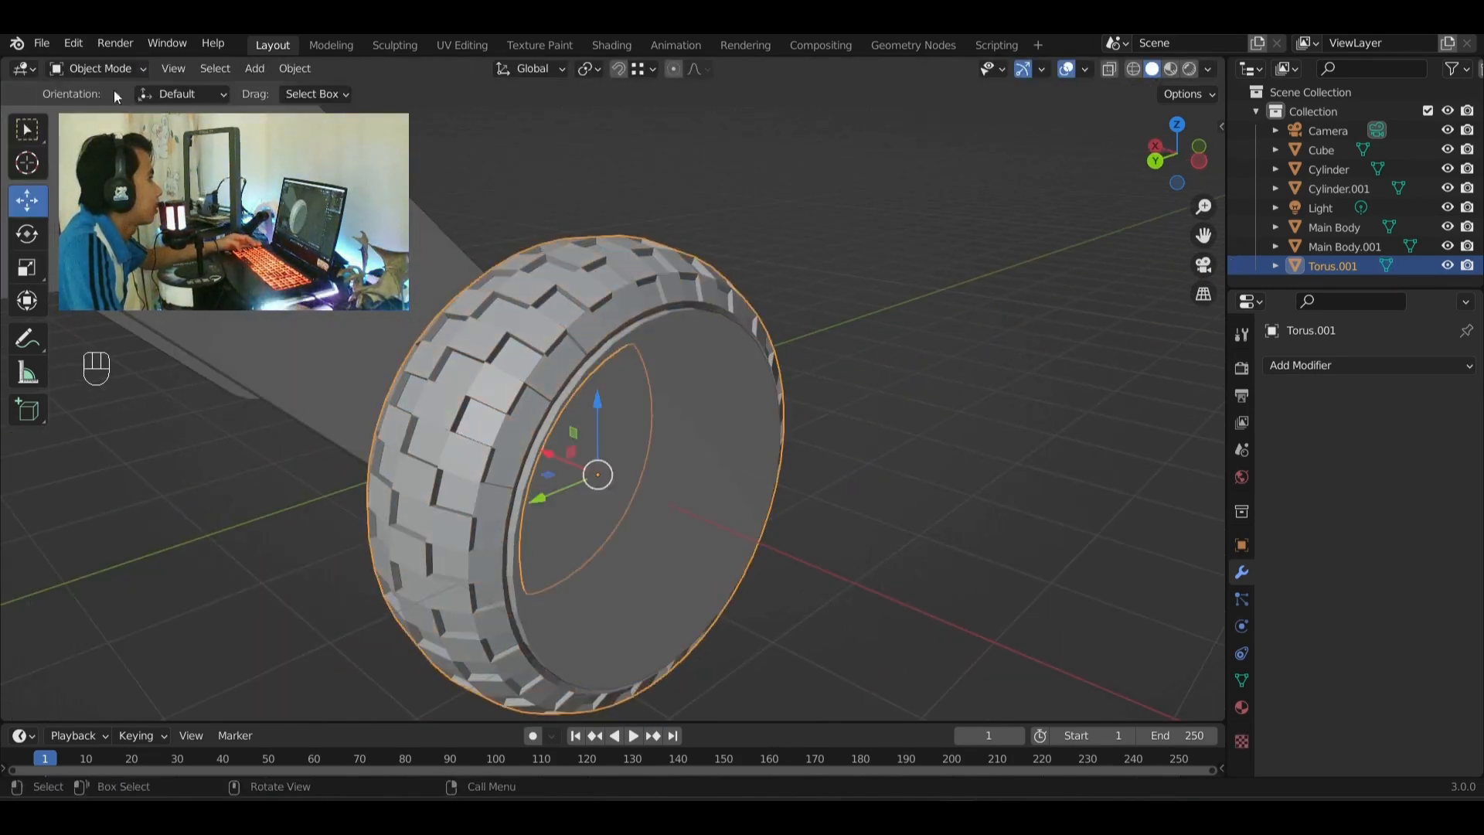
- Copy the treaded tire and paste a duplicate of it in place
{"action": "left_click", "coordinate": [623, 210]}
{"action": "left_click", "coordinate": [614, 301]}
{"action": "scroll", "coordinate": [581, 367], "scroll_direction": "down", "scroll_amount": 3}
{"action": "scroll", "coordinate": [581, 366], "scroll_direction": "down", "scroll_amount": 4}
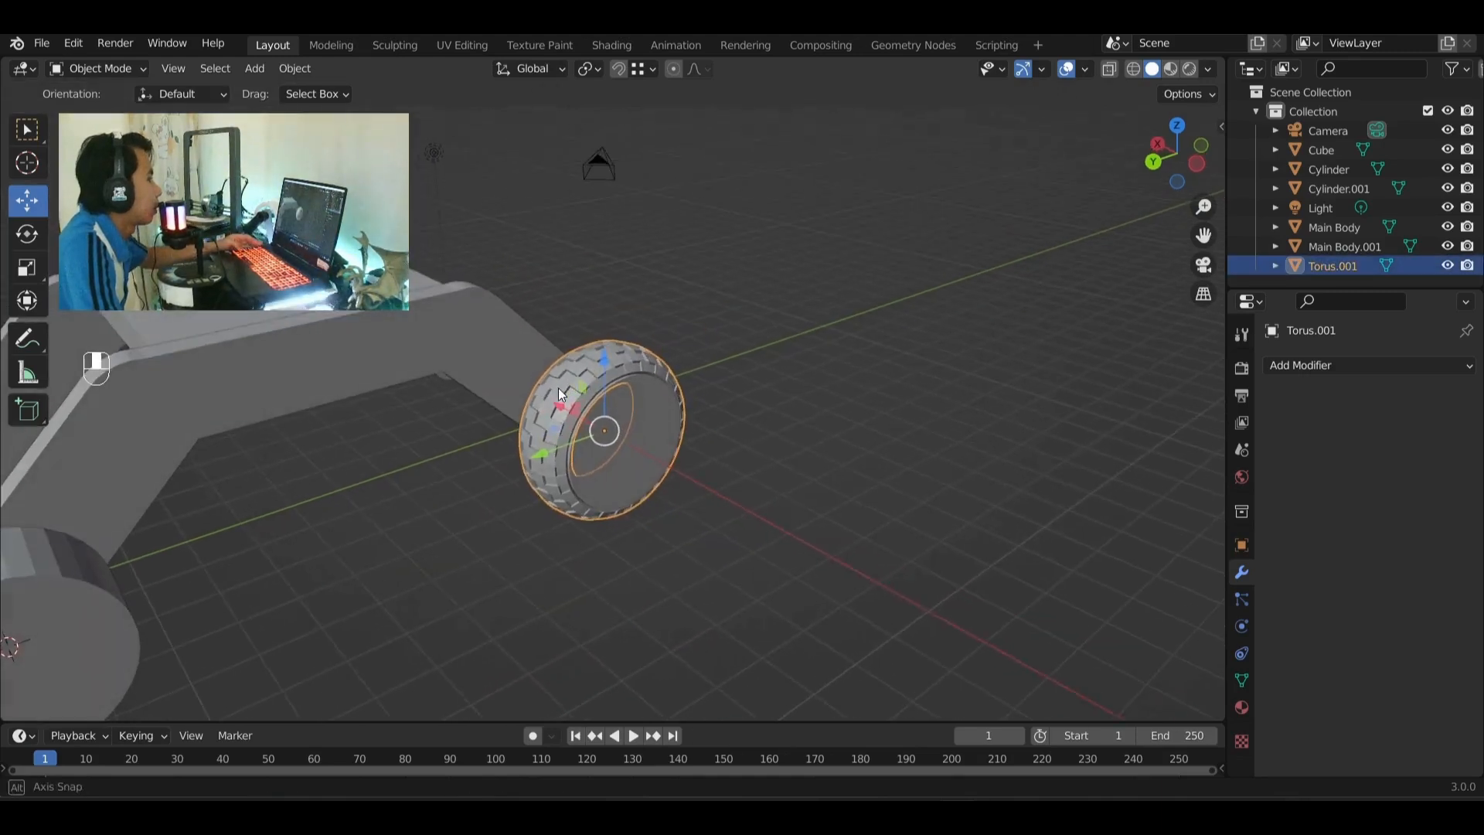
{"action": "left_click", "coordinate": [295, 68]}
{"action": "mouse_move", "coordinate": [433, 187]}
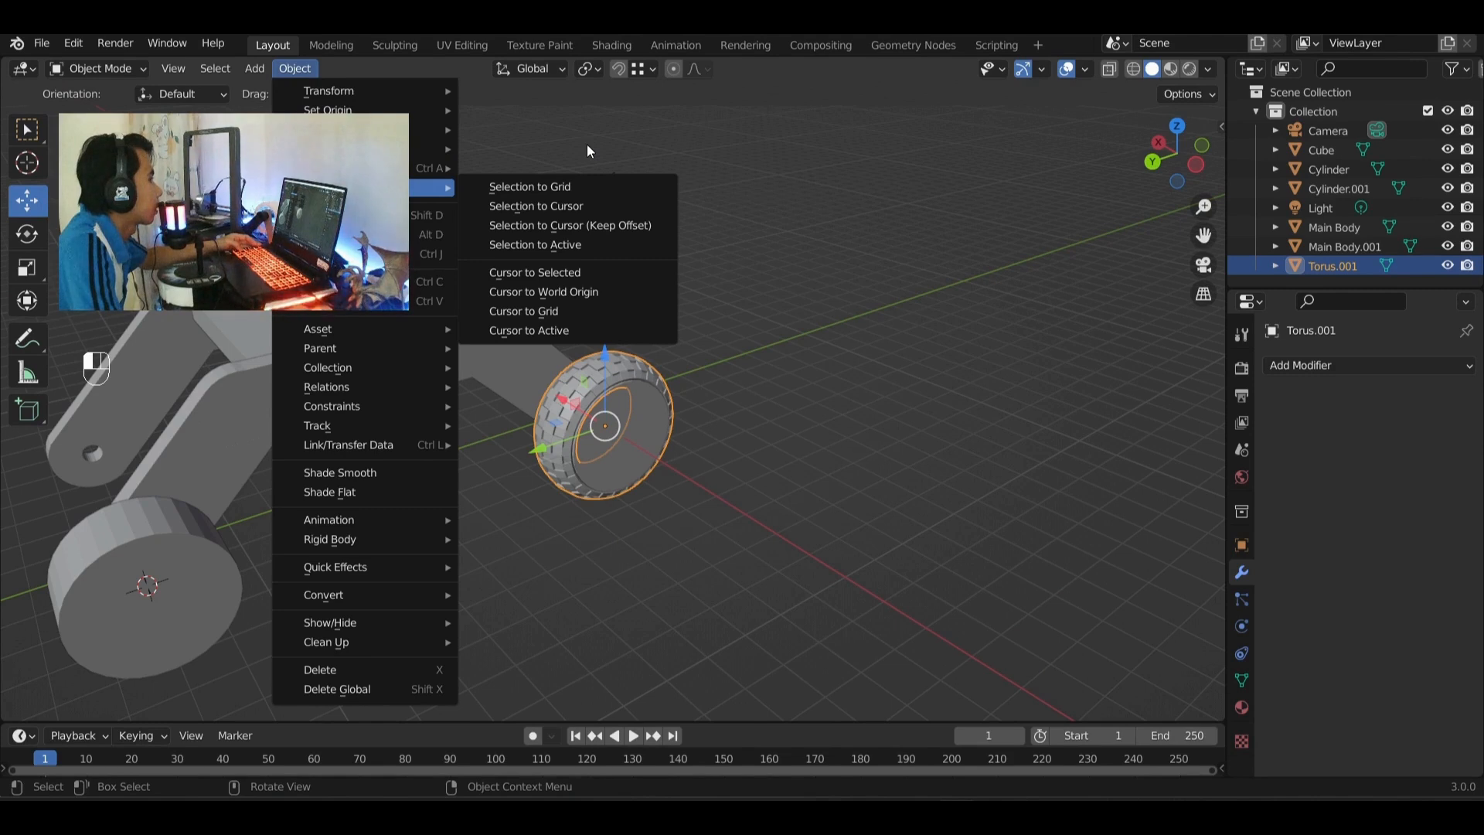
{"action": "left_click", "coordinate": [622, 301]}
{"action": "left_click", "coordinate": [618, 356]}
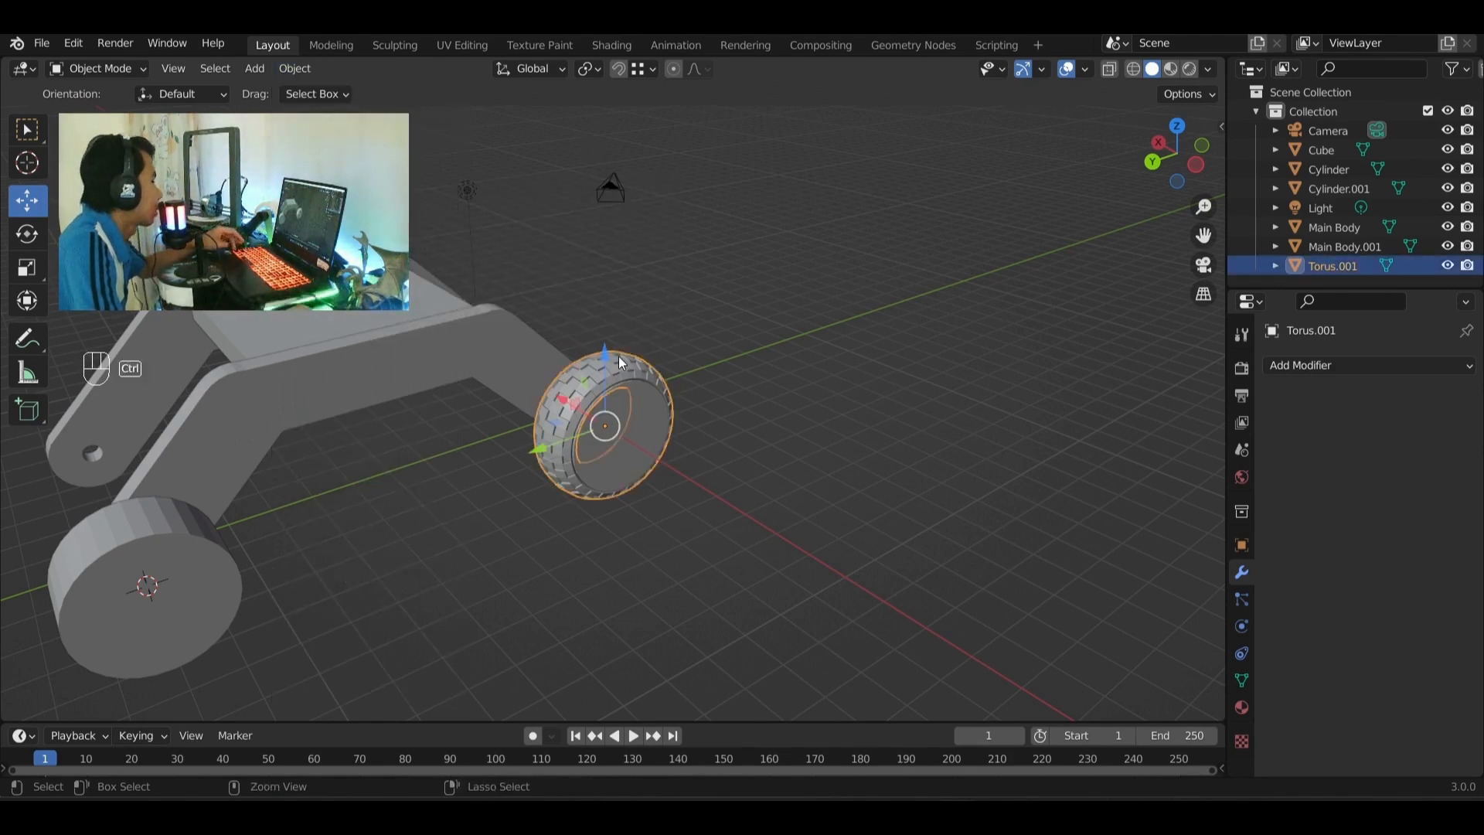
{"action": "key", "text": "ctrl+c"}
{"action": "key", "text": "ctrl+v"}
- Snap the pasted treaded tire to the 3D cursor at the bare cylinder, and clear the selection
{"action": "left_click", "coordinate": [294, 68]}
{"action": "mouse_move", "coordinate": [433, 187]}
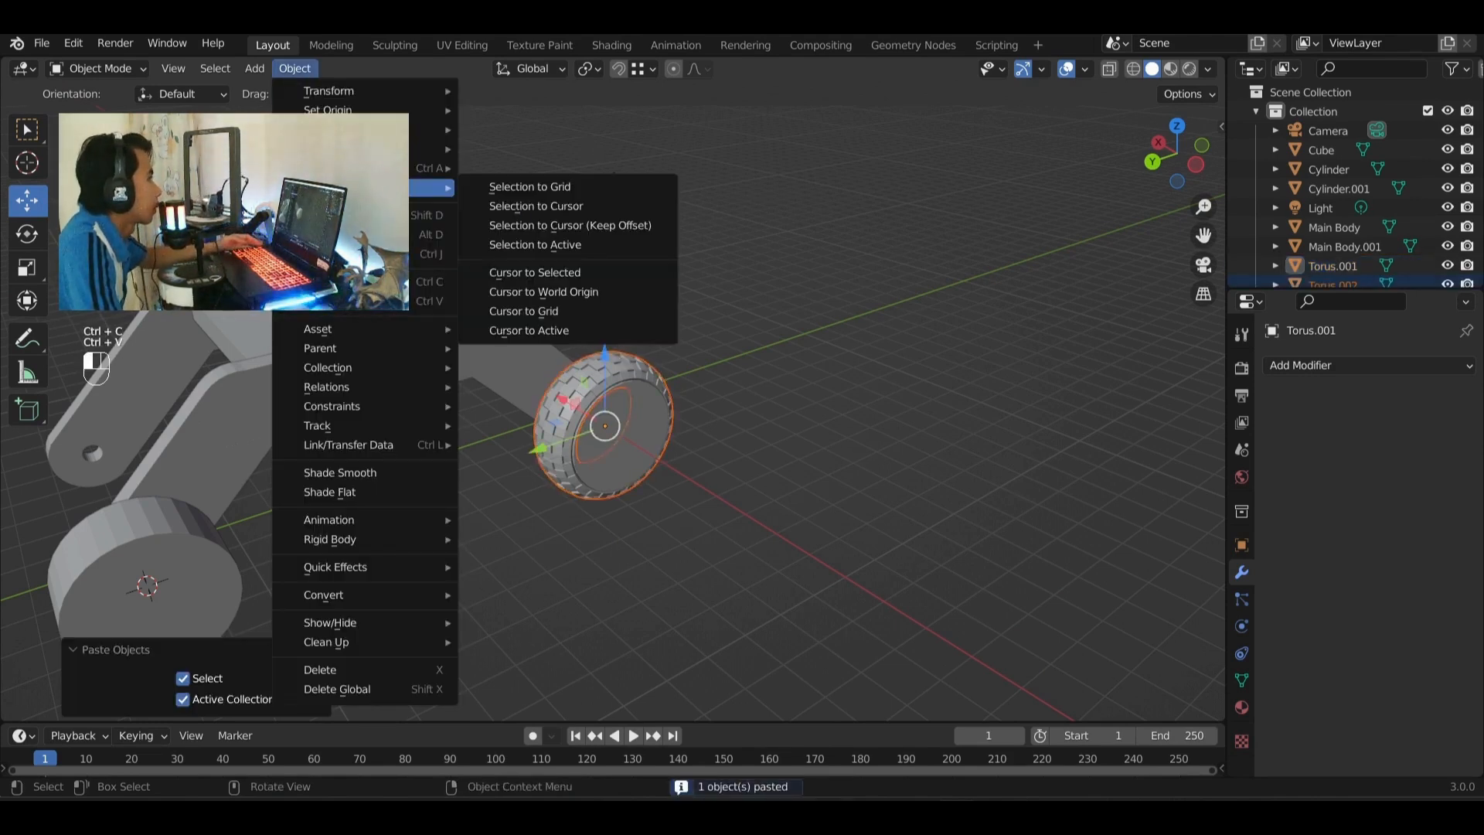
{"action": "left_click", "coordinate": [543, 206]}
{"action": "left_click", "coordinate": [275, 586], "text": "shift"}
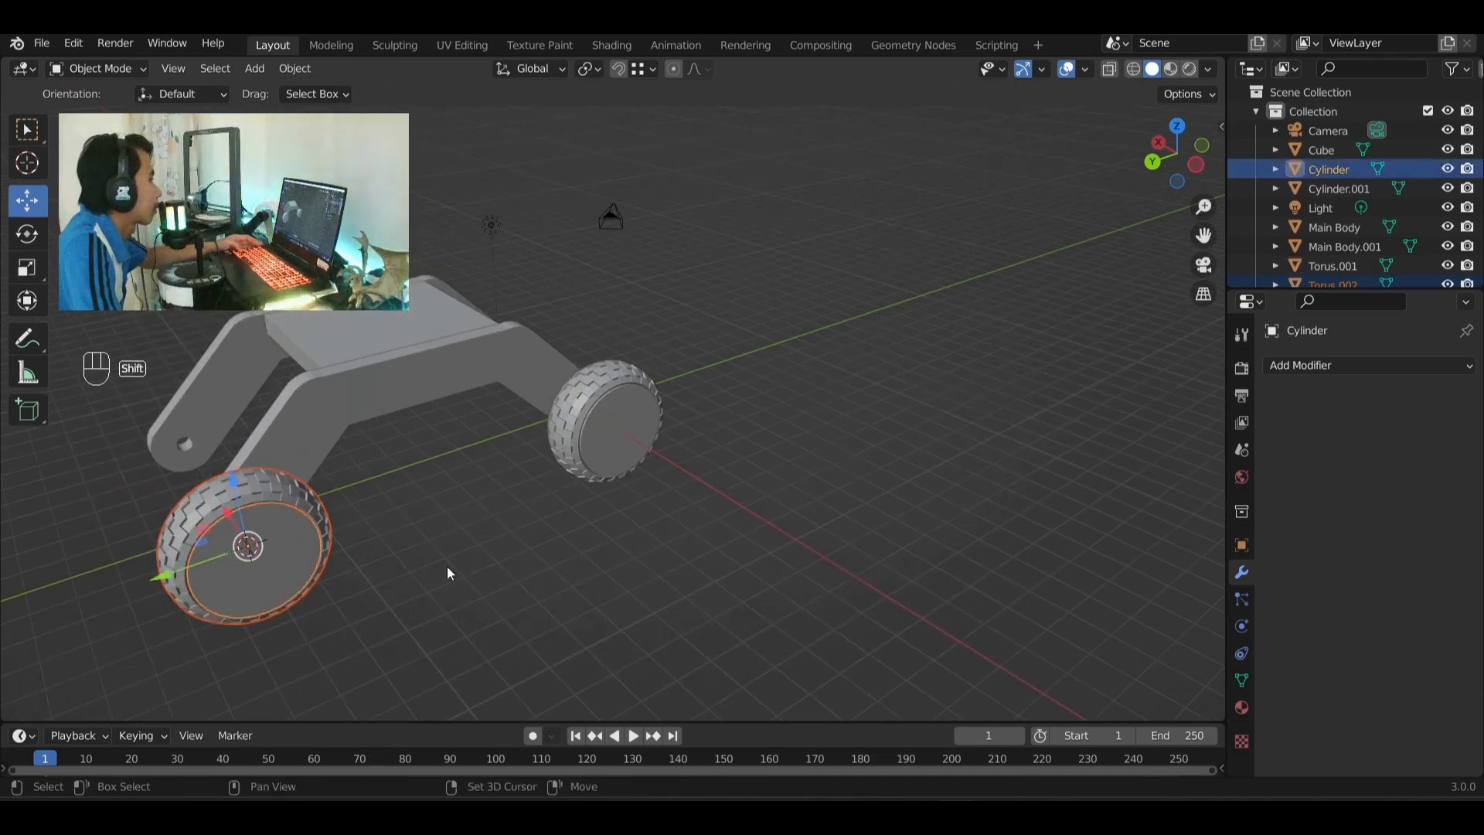
{"action": "left_click", "coordinate": [474, 483]}
{"action": "scroll", "coordinate": [346, 545], "scroll_direction": "up", "scroll_amount": 5}
{"action": "middle_click_drag", "start_coordinate": [379, 513], "coordinate": [668, 388]}
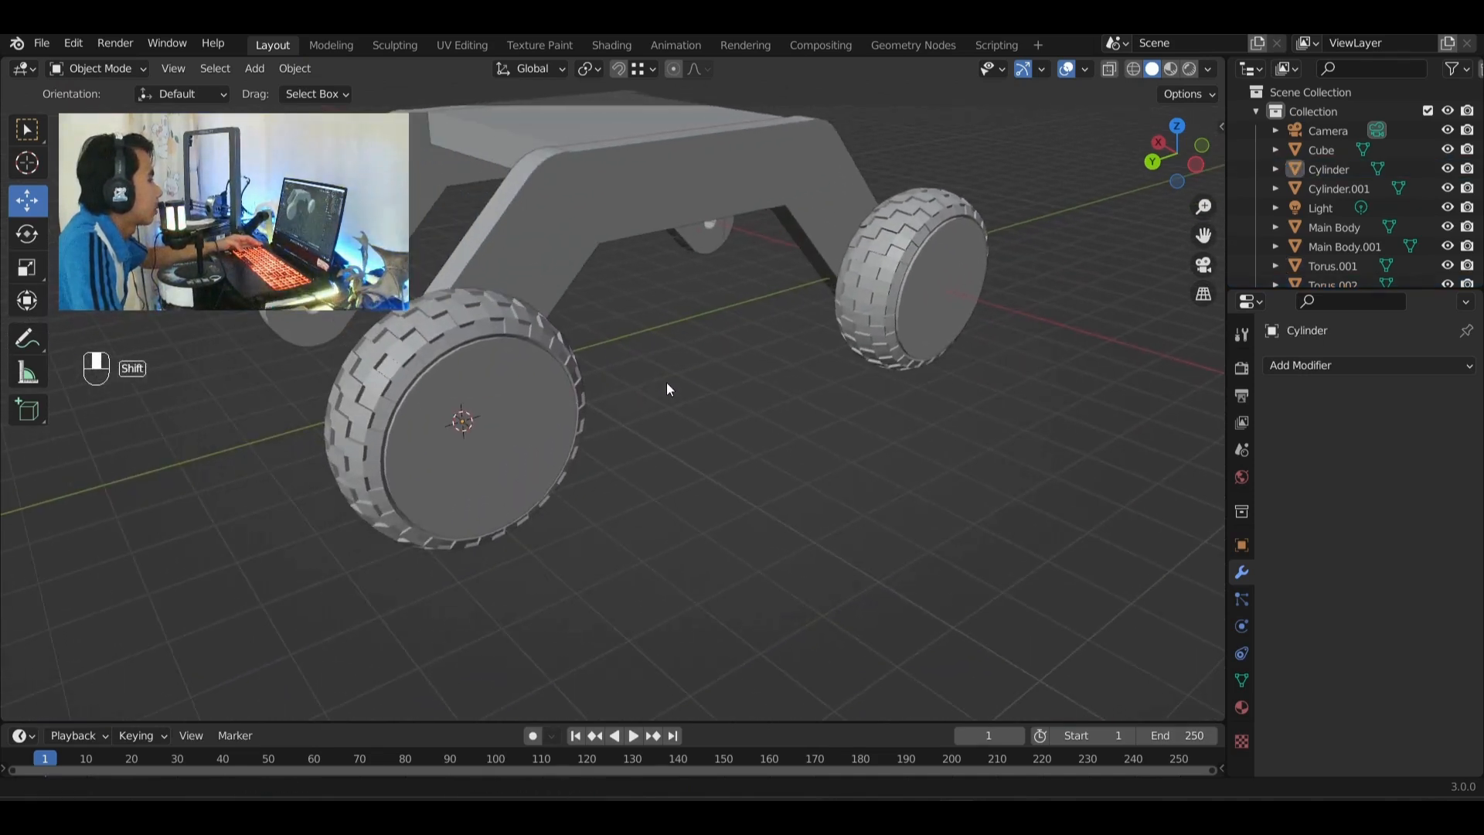
- Duplicate both wheels with their tires by copy and paste, and move the duplicates about 2.63 m along X to the arch's inner side
{"action": "left_click", "coordinate": [401, 334]}
{"action": "left_click", "coordinate": [580, 431], "text": "shift"}
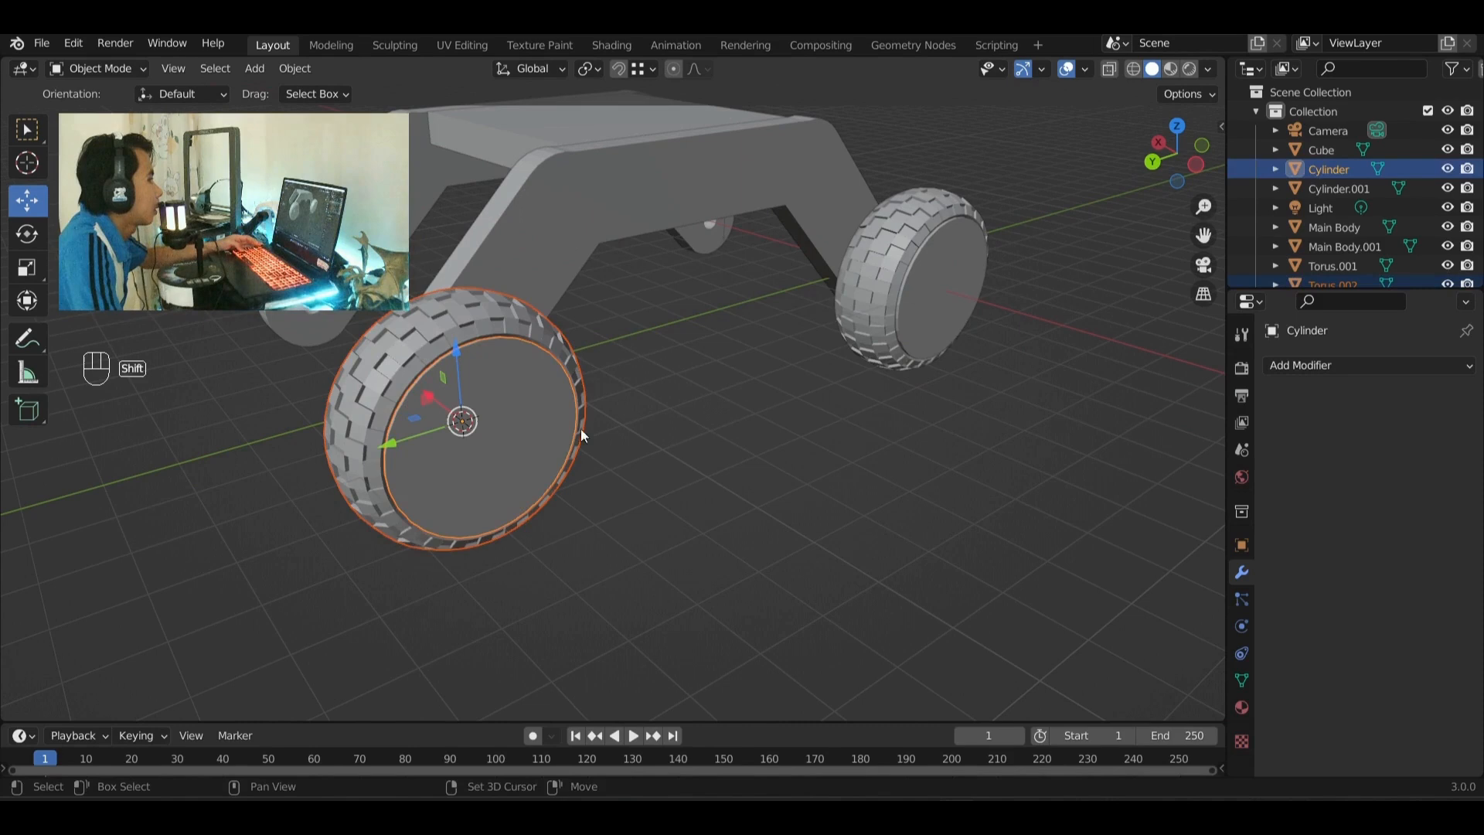
{"action": "left_click", "coordinate": [887, 239], "text": "shift"}
{"action": "left_click", "coordinate": [944, 281], "text": "shift"}
{"action": "scroll", "coordinate": [661, 323], "scroll_direction": "down", "scroll_amount": 2}
{"action": "key", "text": "ctrl+c"}
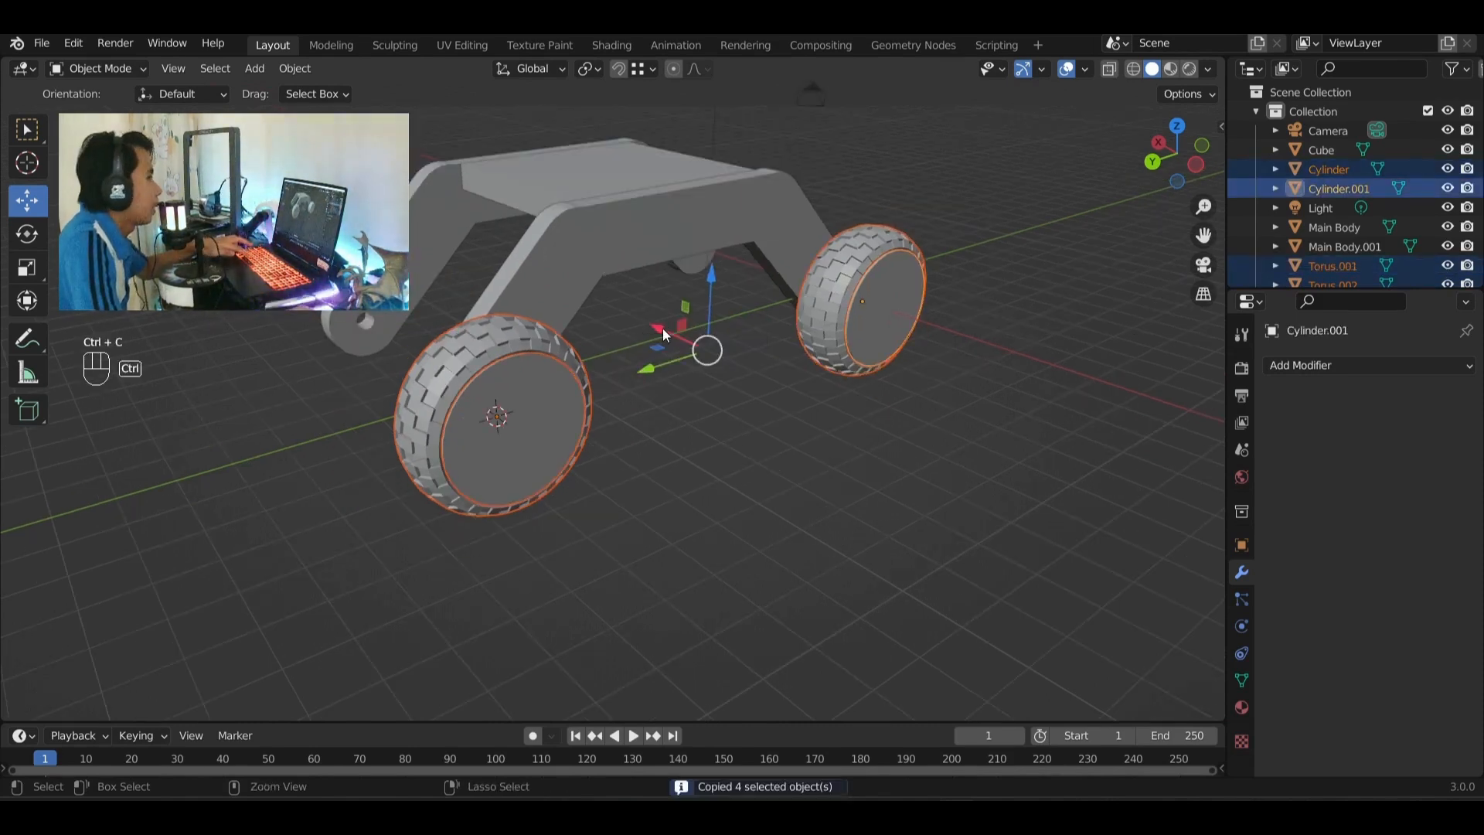
{"action": "key", "text": "ctrl+v"}
{"action": "left_click", "coordinate": [1176, 125]}
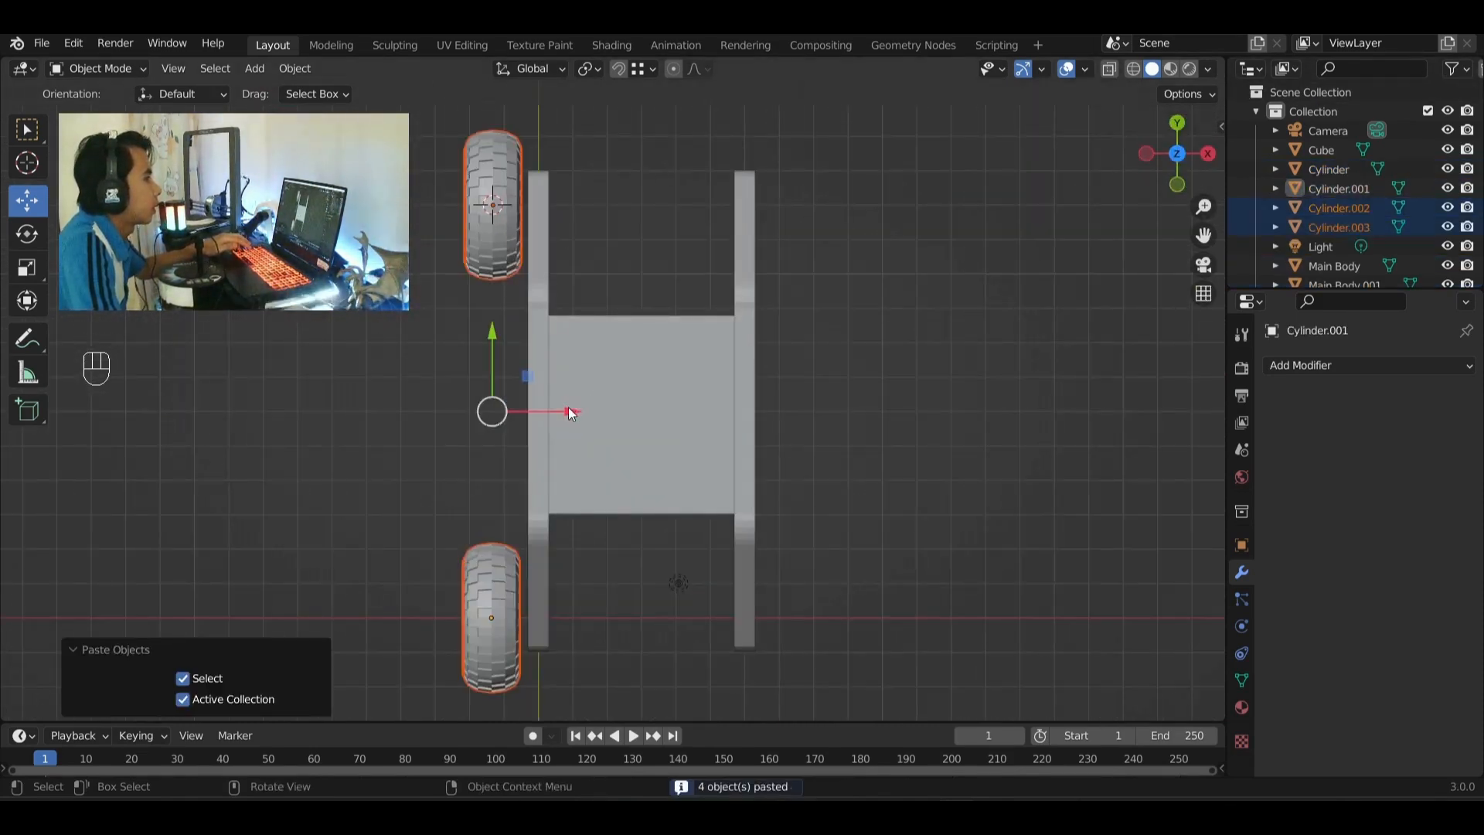
{"action": "left_click_drag", "start_coordinate": [570, 407], "coordinate": [661, 421]}
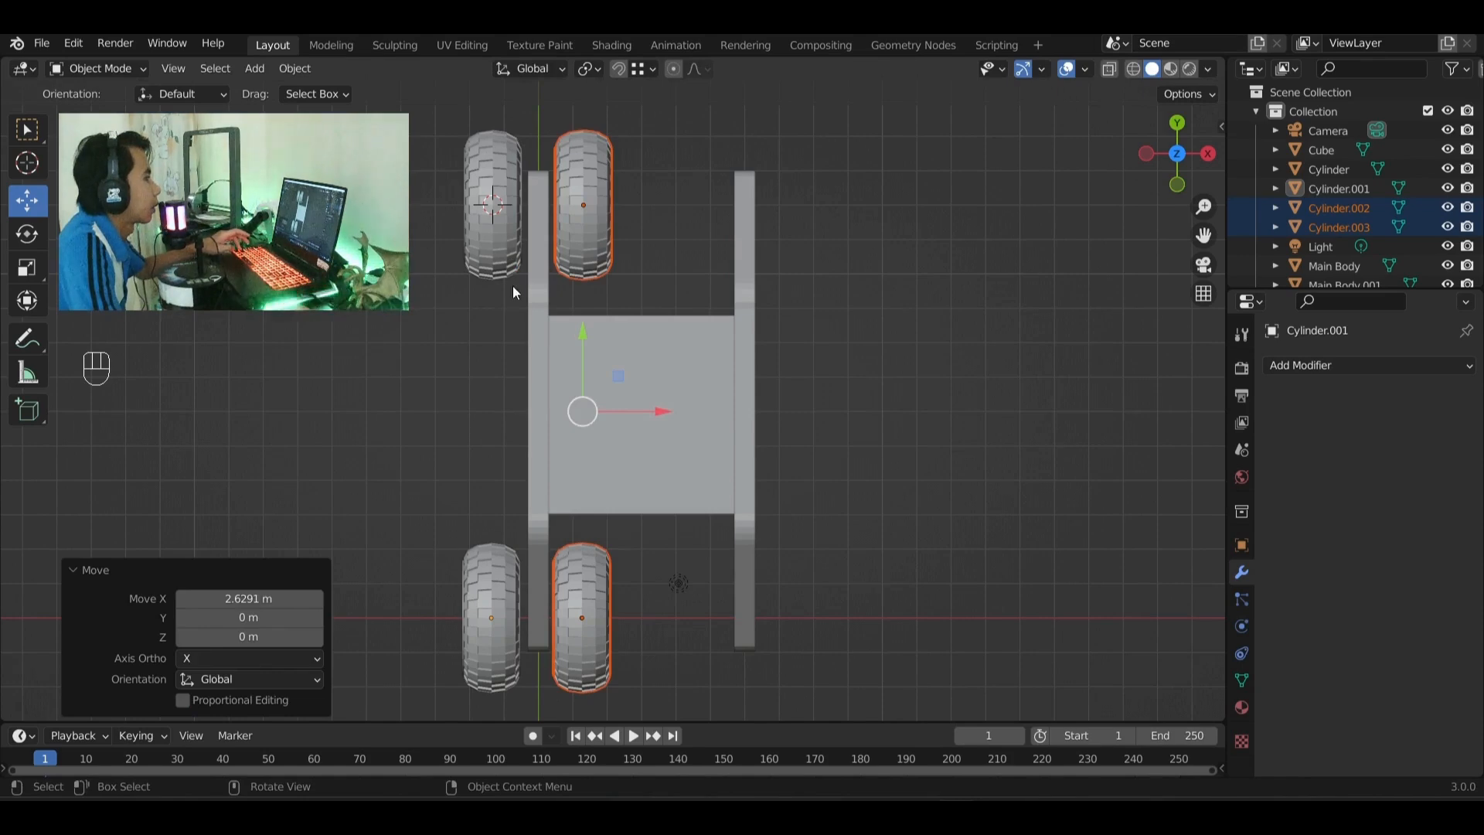
- Copy and paste all four wheels with their tires, and move the duplicates about 5.96 m along X to straddle the other arch
{"action": "middle_click_drag", "start_coordinate": [512, 286], "coordinate": [673, 119]}
{"action": "left_click", "coordinate": [397, 325], "text": "shift"}
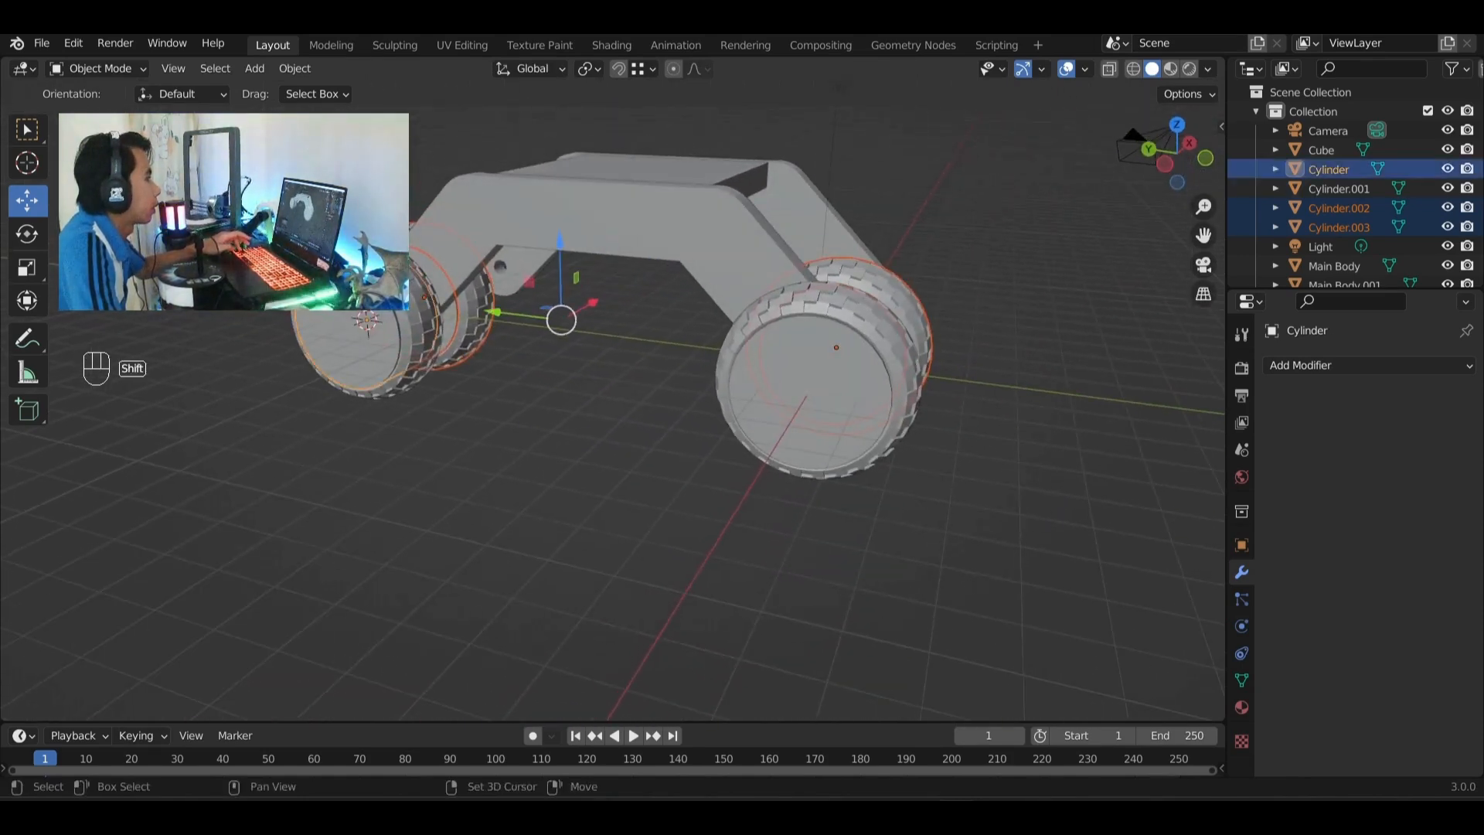
{"action": "left_click", "coordinate": [397, 325], "text": "shift"}
{"action": "left_click", "coordinate": [824, 369], "text": "shift"}
{"action": "left_click", "coordinate": [817, 295], "text": "shift"}
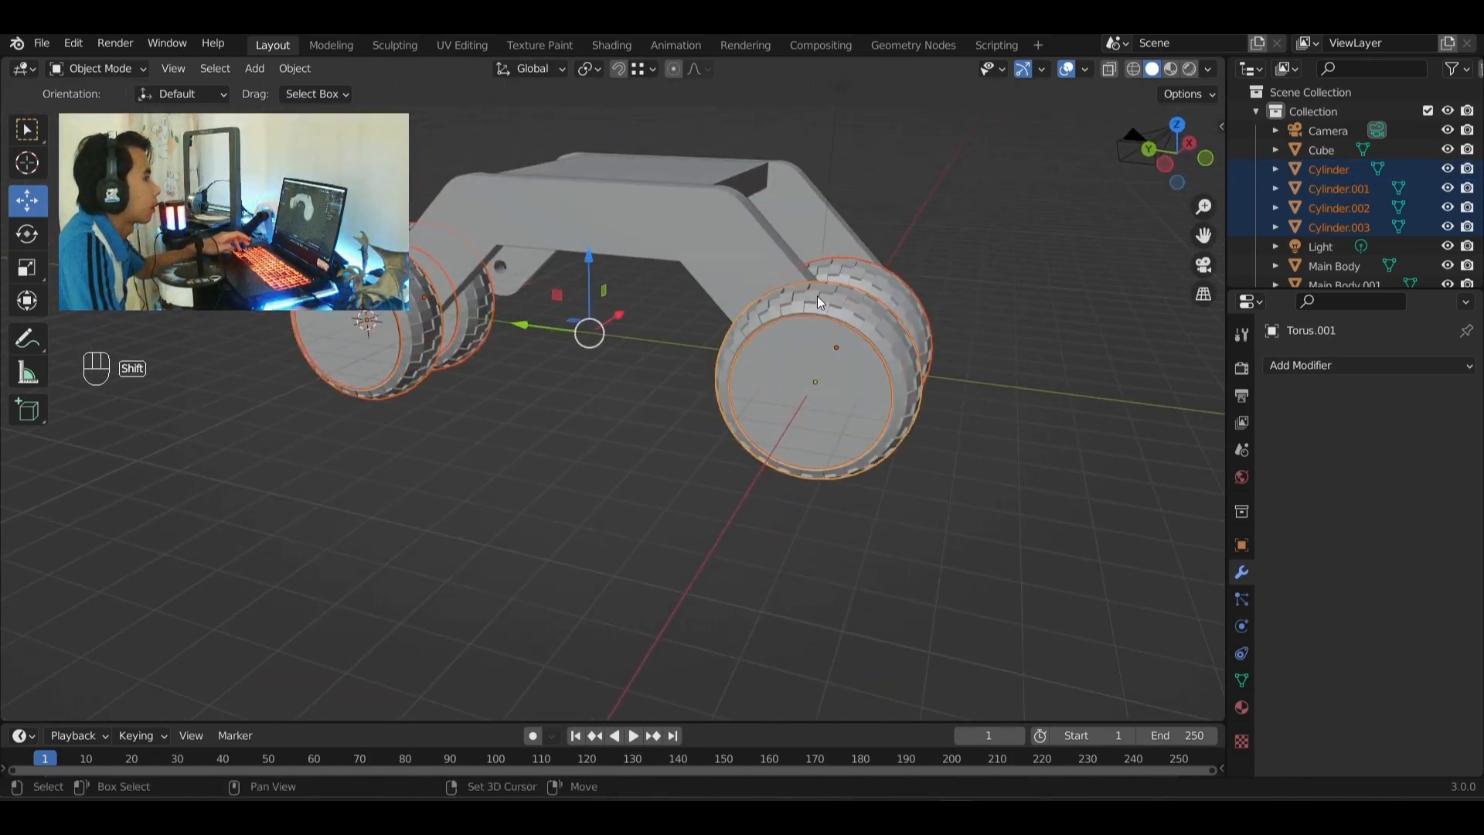
{"action": "left_click", "coordinate": [1177, 123]}
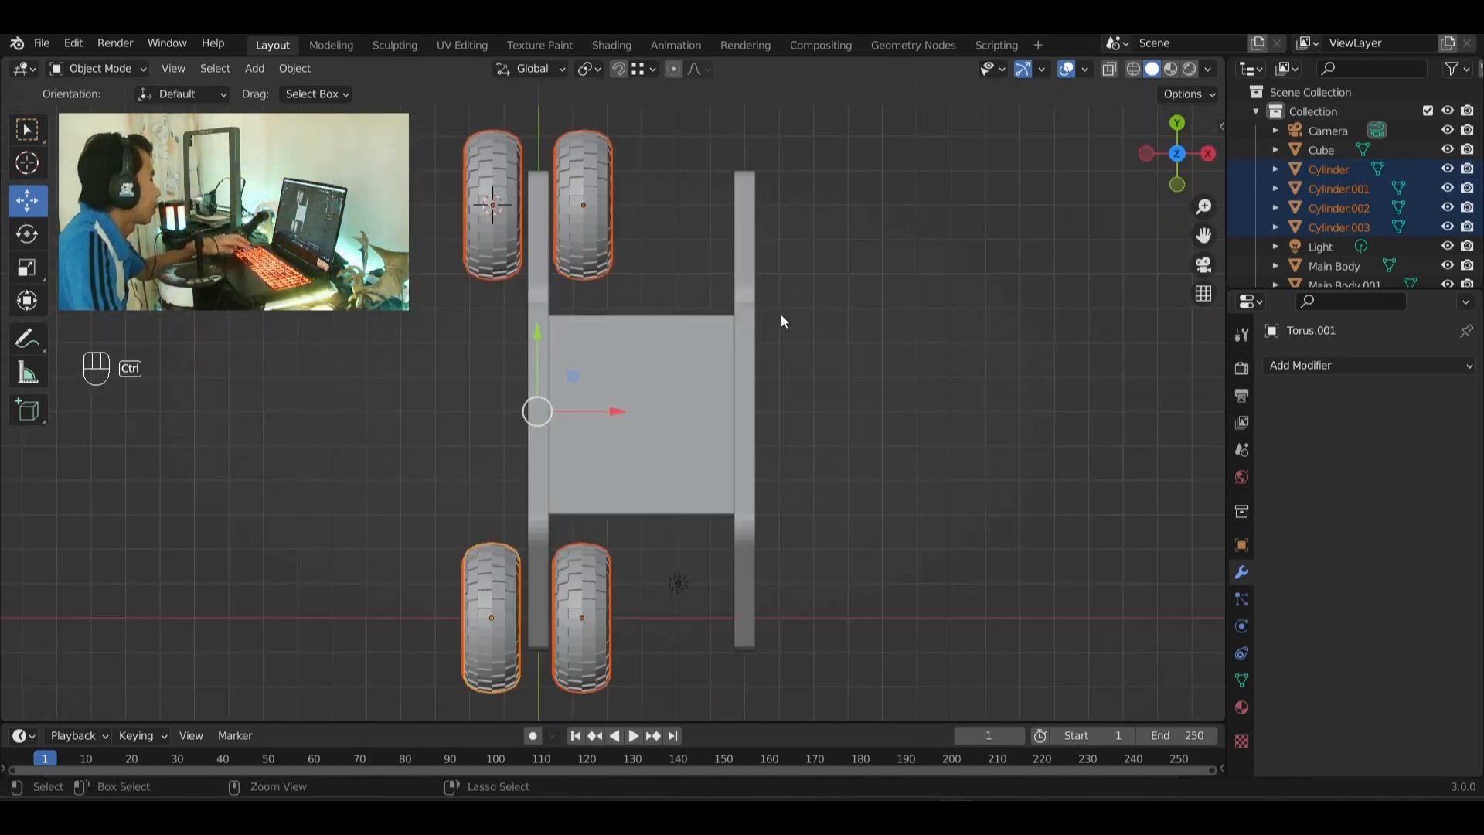
{"action": "key", "text": "ctrl+c"}
{"action": "key", "text": "ctrl+v"}
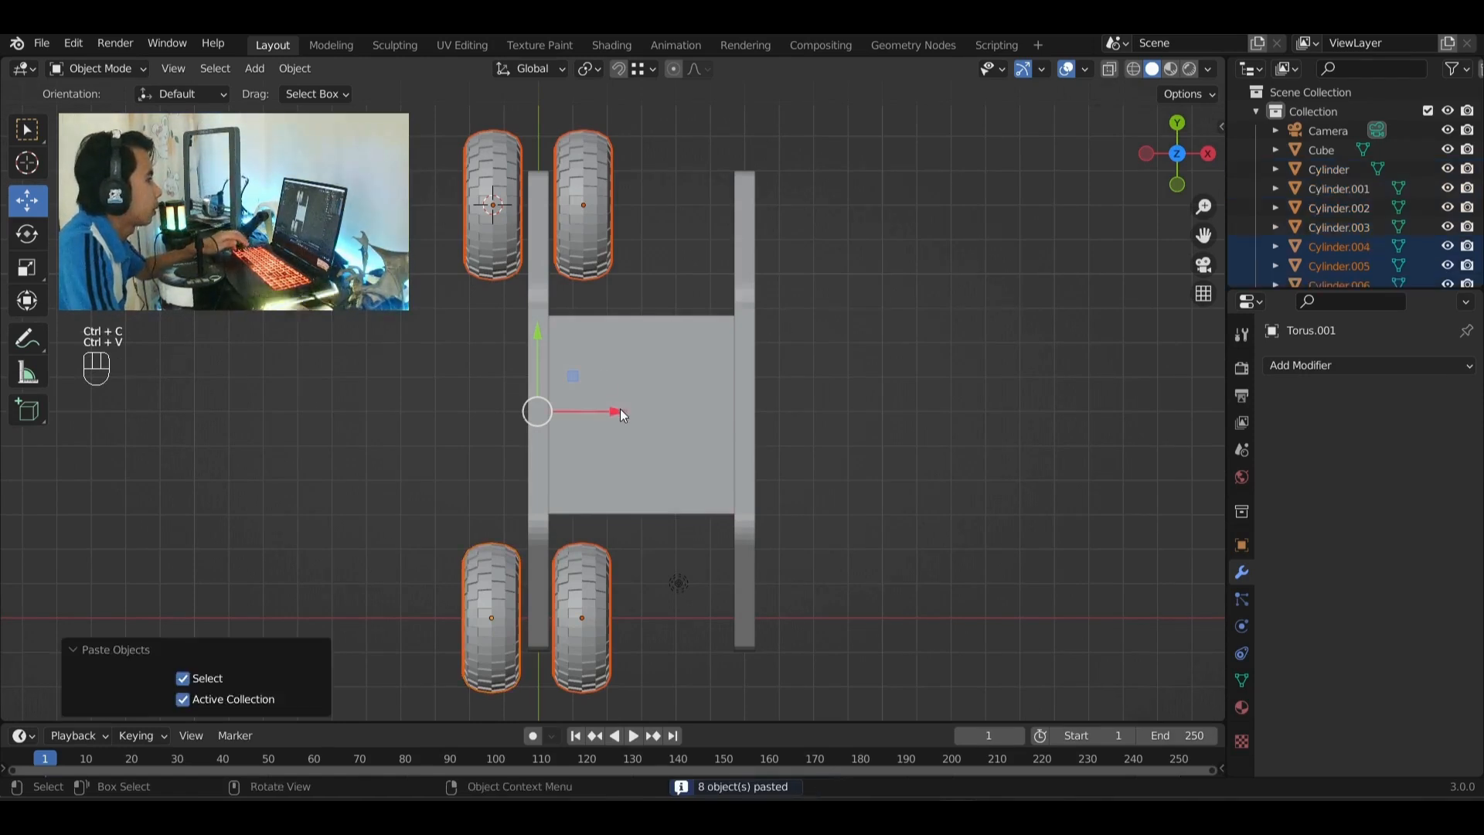
{"action": "key", "text": "g"}
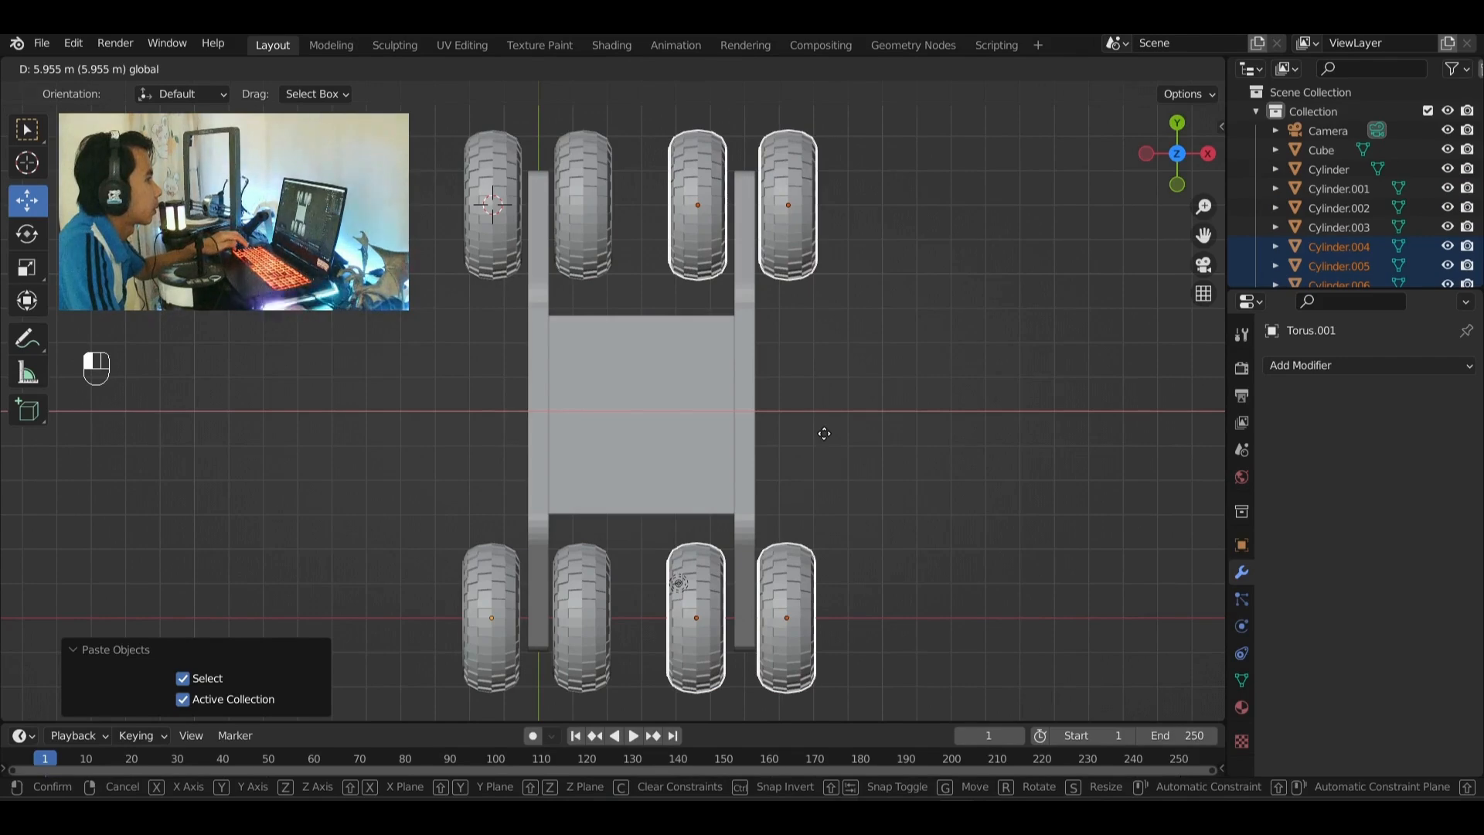
{"action": "left_click", "coordinate": [823, 434]}
- Delete the two inner wheel cylinders and their tires at the 3D cursor's end of the arches
{"action": "middle_click_drag", "start_coordinate": [425, 369], "coordinate": [653, 371]}
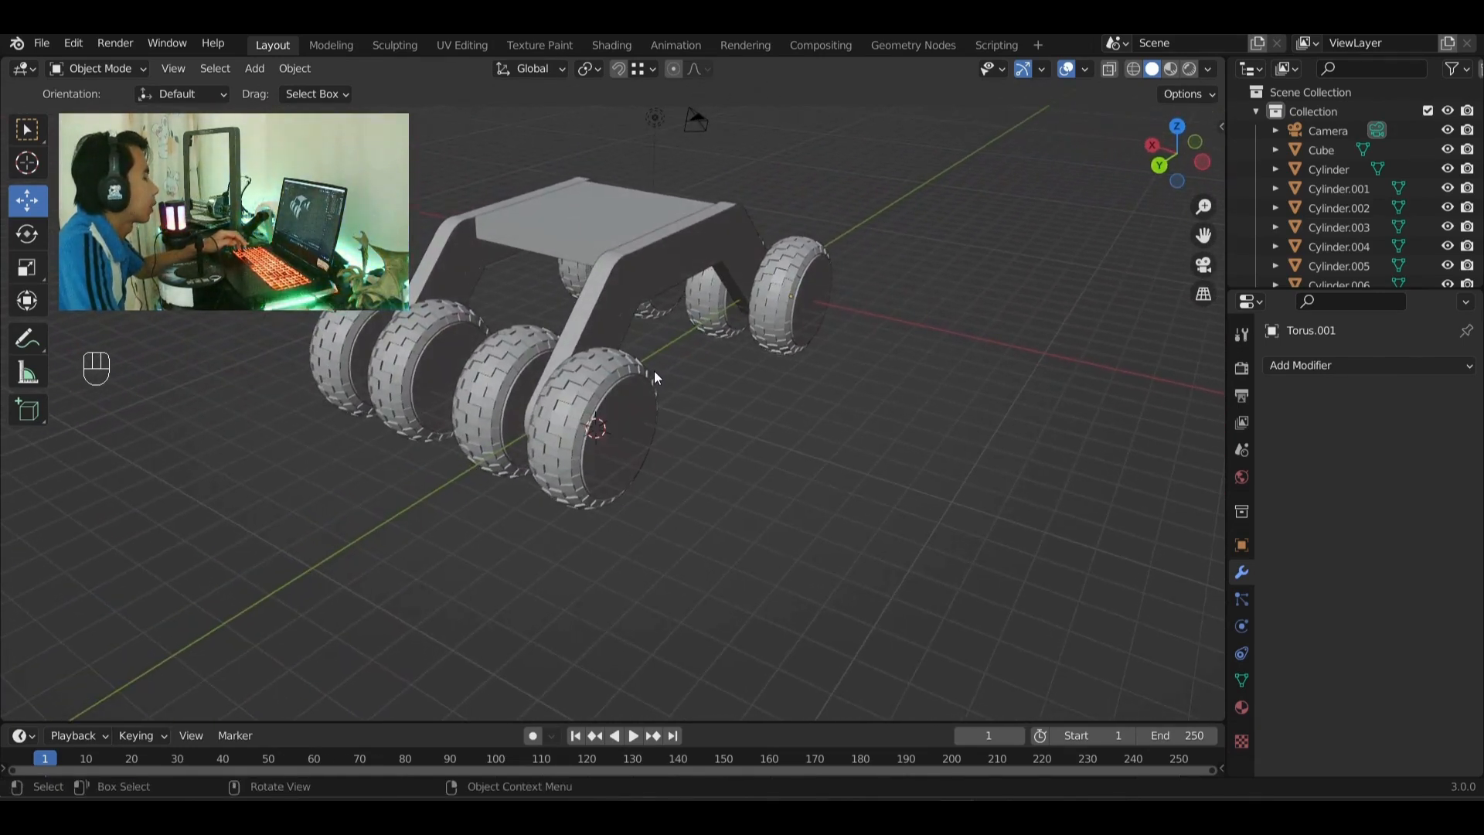
{"action": "scroll", "coordinate": [654, 370], "scroll_direction": "up", "scroll_amount": 2}
{"action": "left_click", "coordinate": [402, 340]}
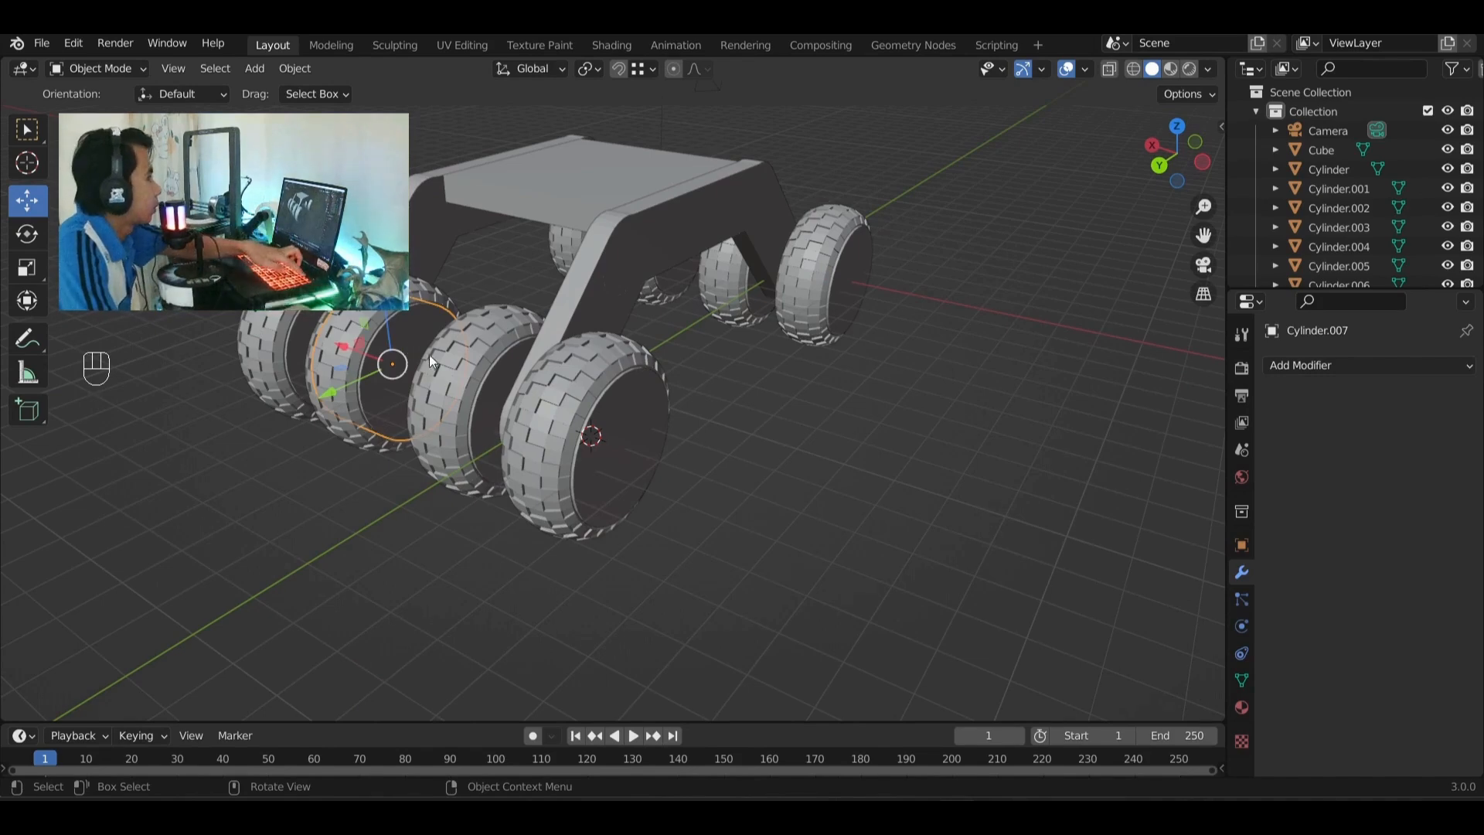
{"action": "key", "text": "Delete"}
{"action": "left_click", "coordinate": [409, 332]}
{"action": "key", "text": "Delete"}
{"action": "left_click", "coordinate": [464, 324]}
{"action": "key", "text": "Delete"}
{"action": "left_click", "coordinate": [489, 380]}
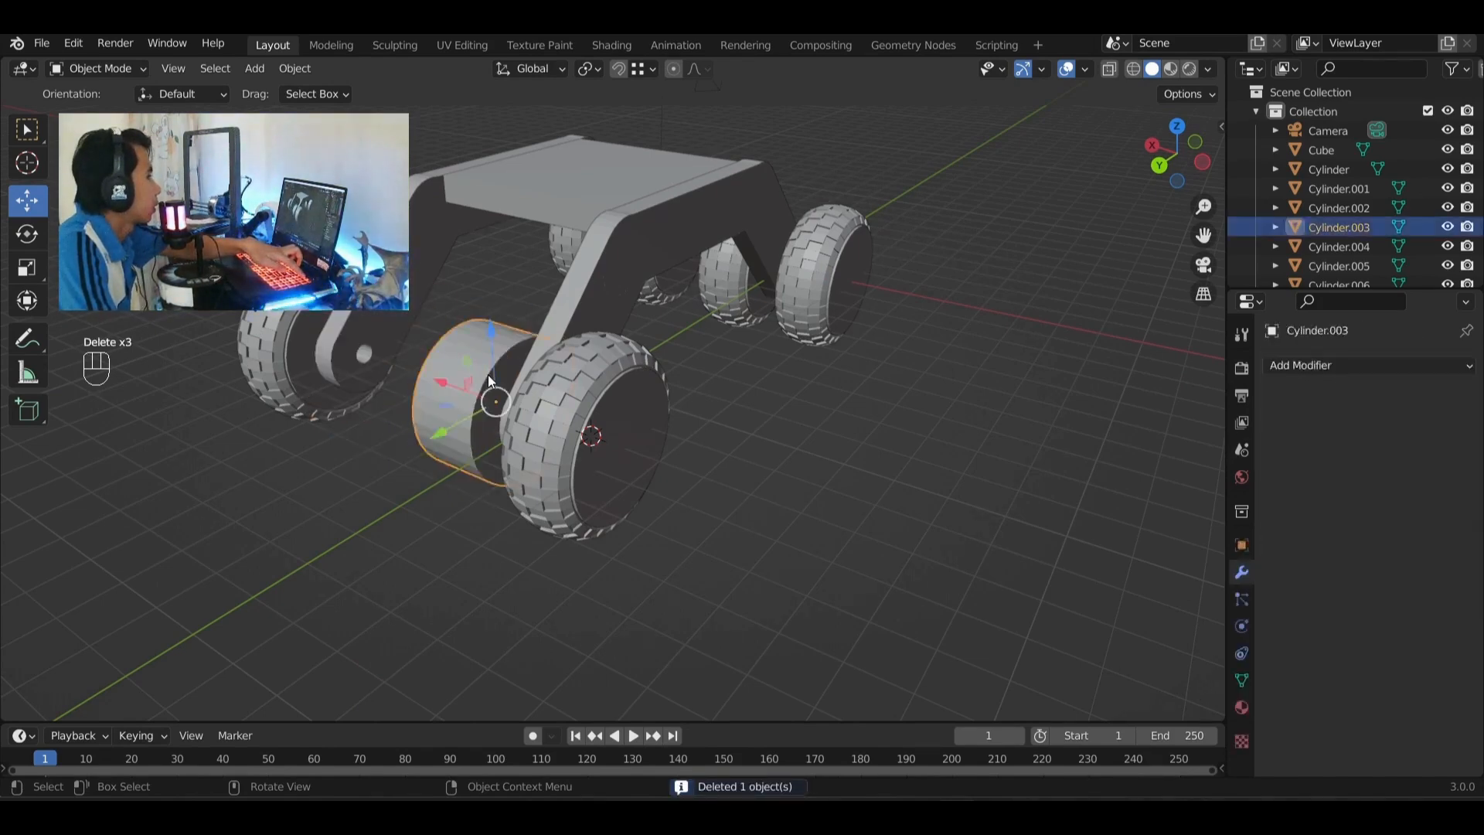
{"action": "key", "text": "Delete"}
- Delete the inner wheels and tires at the opposite end of the arches
{"action": "middle_click_drag", "start_coordinate": [490, 380], "coordinate": [495, 458]}
{"action": "left_click", "coordinate": [600, 296]}
{"action": "key", "text": "Delete"}
{"action": "key", "text": "Delete"}
{"action": "left_click", "coordinate": [635, 282]}
{"action": "key", "text": "Delete"}
- Try enlarging the wheel and tire at the 3D cursor to a scale of about 1.375, and undo the resize
{"action": "left_click", "coordinate": [430, 420]}
{"action": "left_click", "coordinate": [405, 408]}
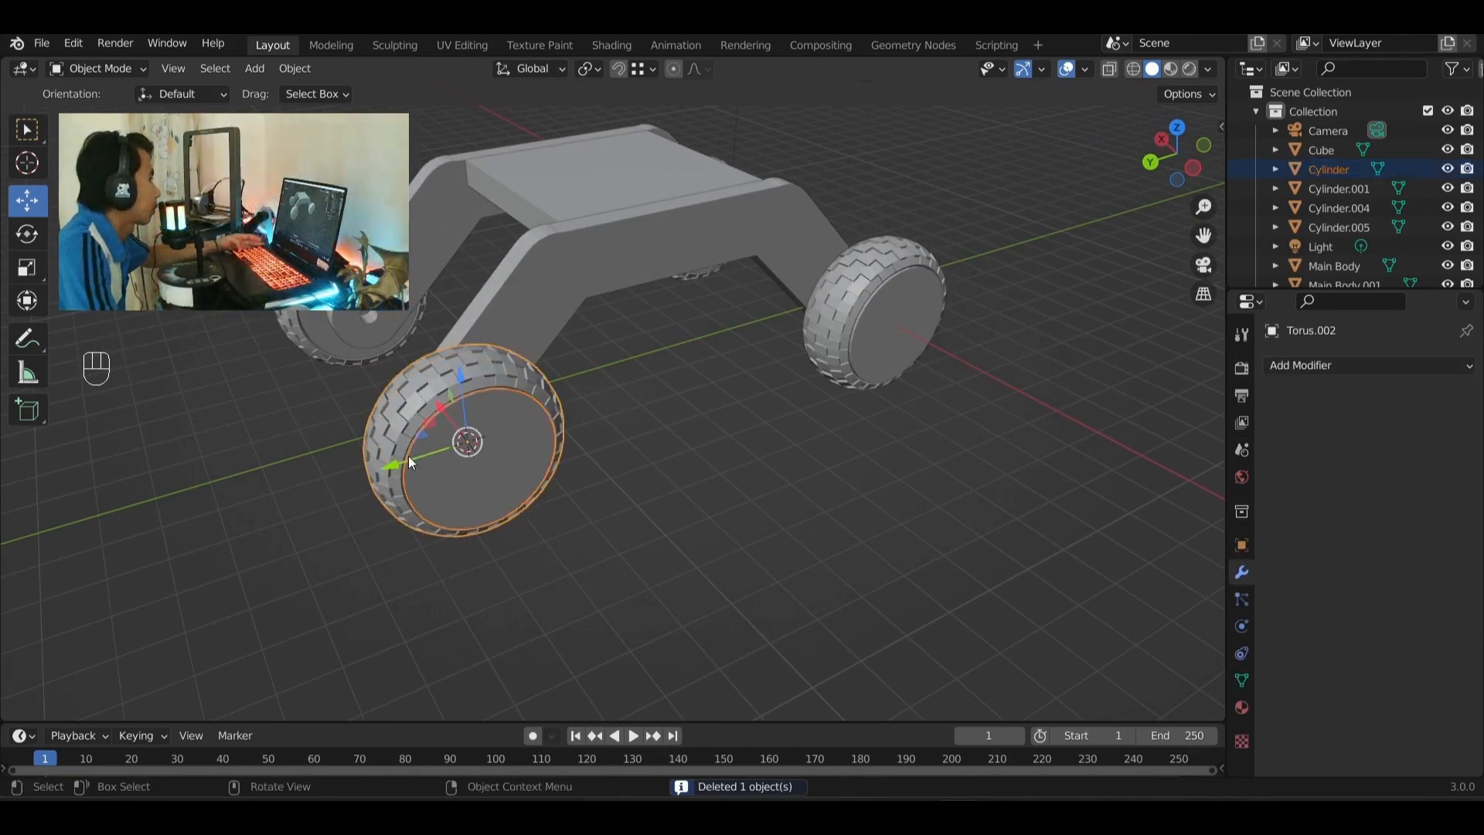
{"action": "key", "text": "s"}
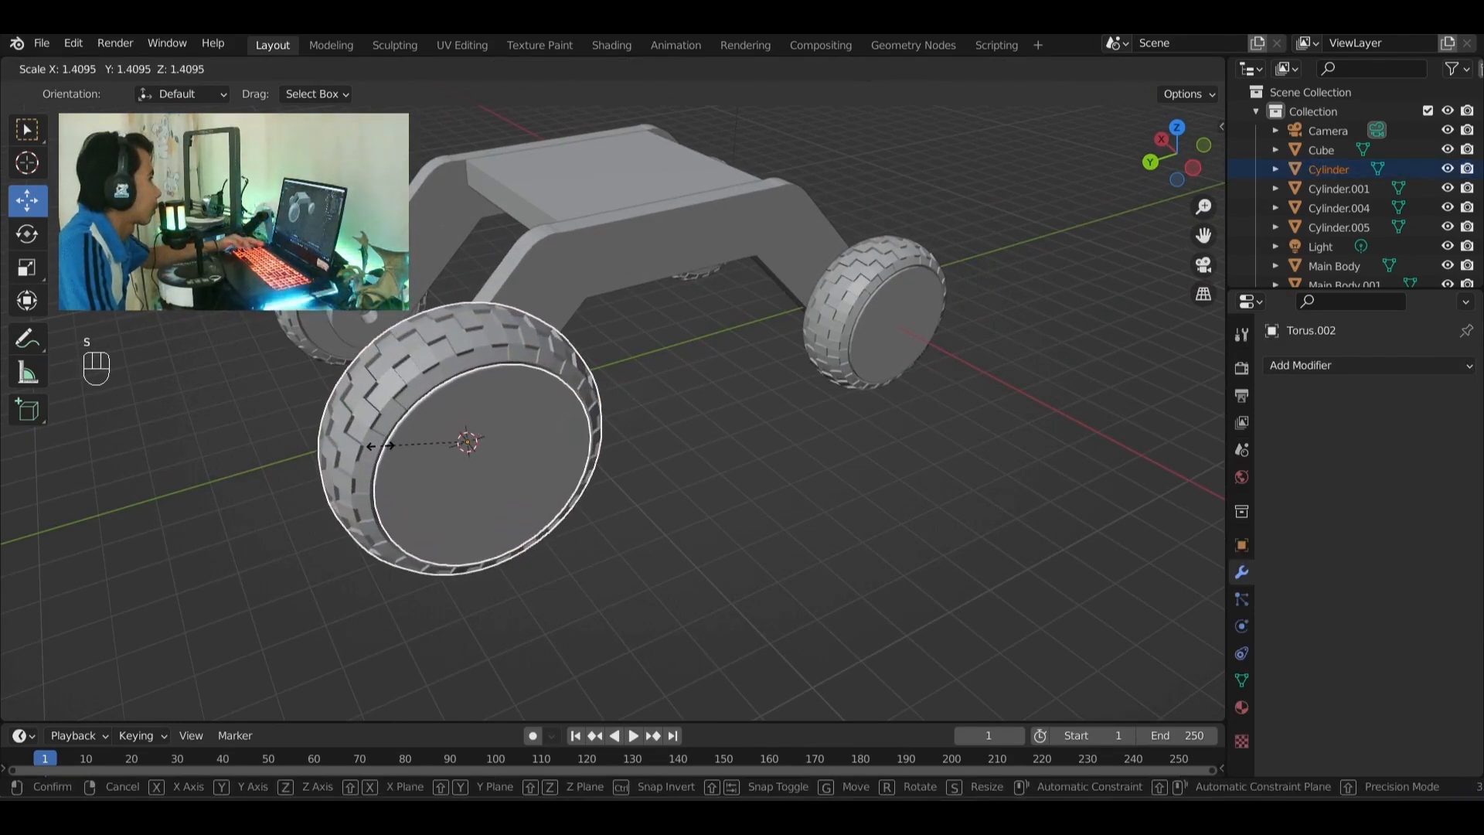
{"action": "left_click", "coordinate": [382, 446]}
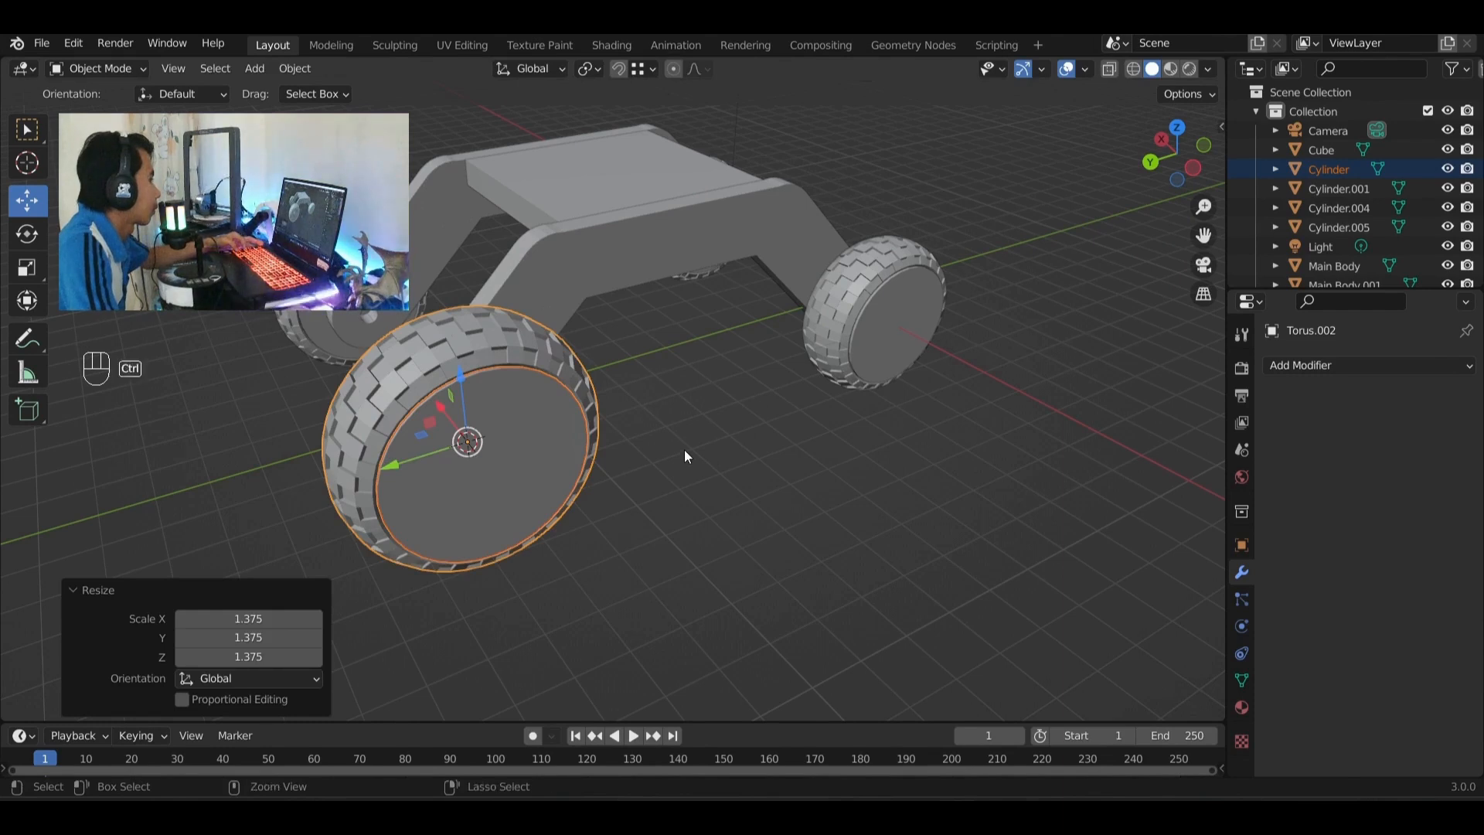
{"action": "key", "text": "ctrl+z"}
{"action": "left_click", "coordinate": [819, 342]}
{"action": "left_click", "coordinate": [890, 337], "text": "shift"}
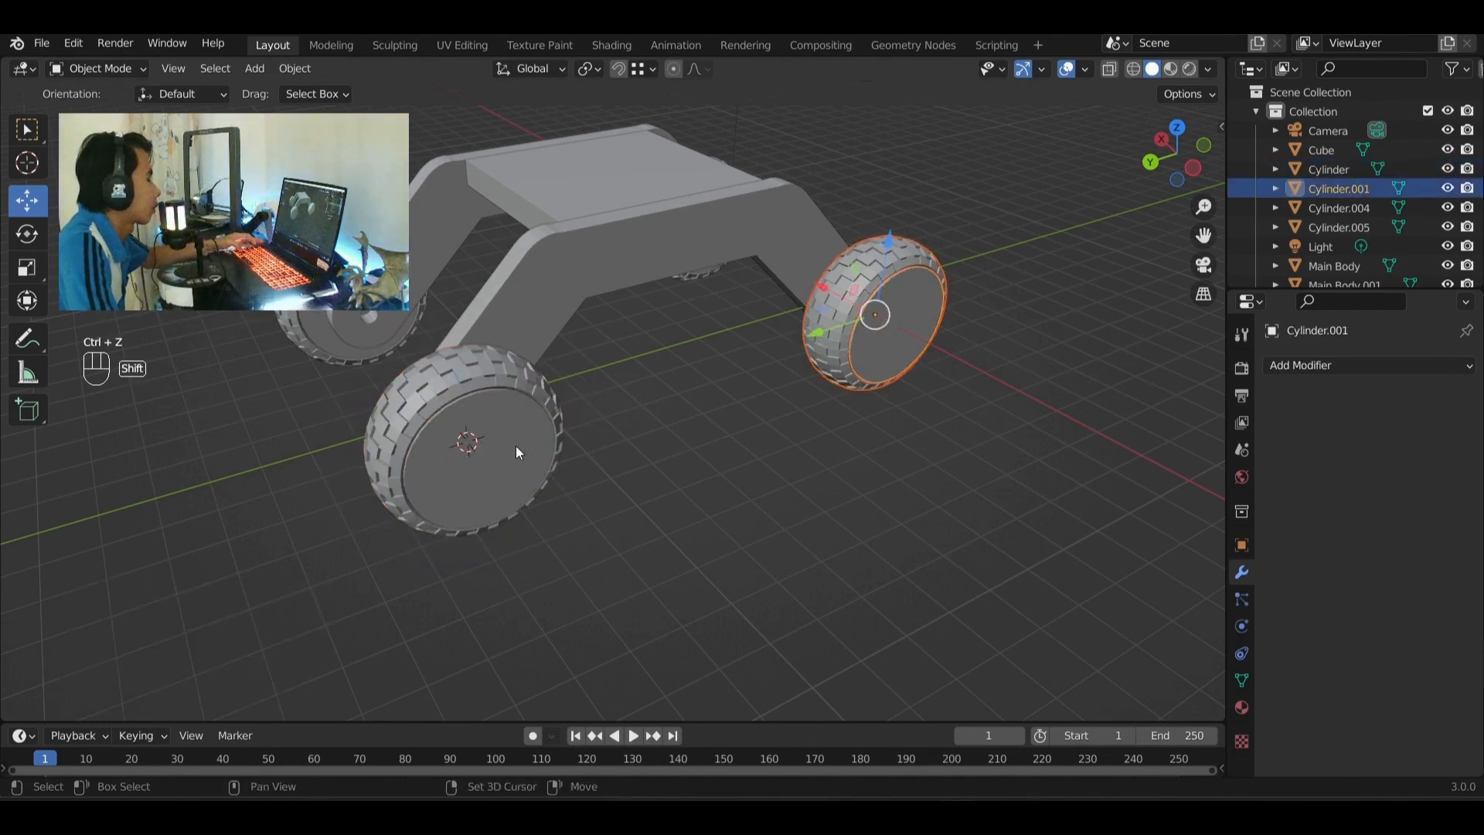
{"action": "left_click", "coordinate": [364, 328], "text": "shift"}
{"action": "left_click", "coordinate": [409, 400], "text": "shift"}
{"action": "left_click", "coordinate": [472, 456], "text": "shift"}
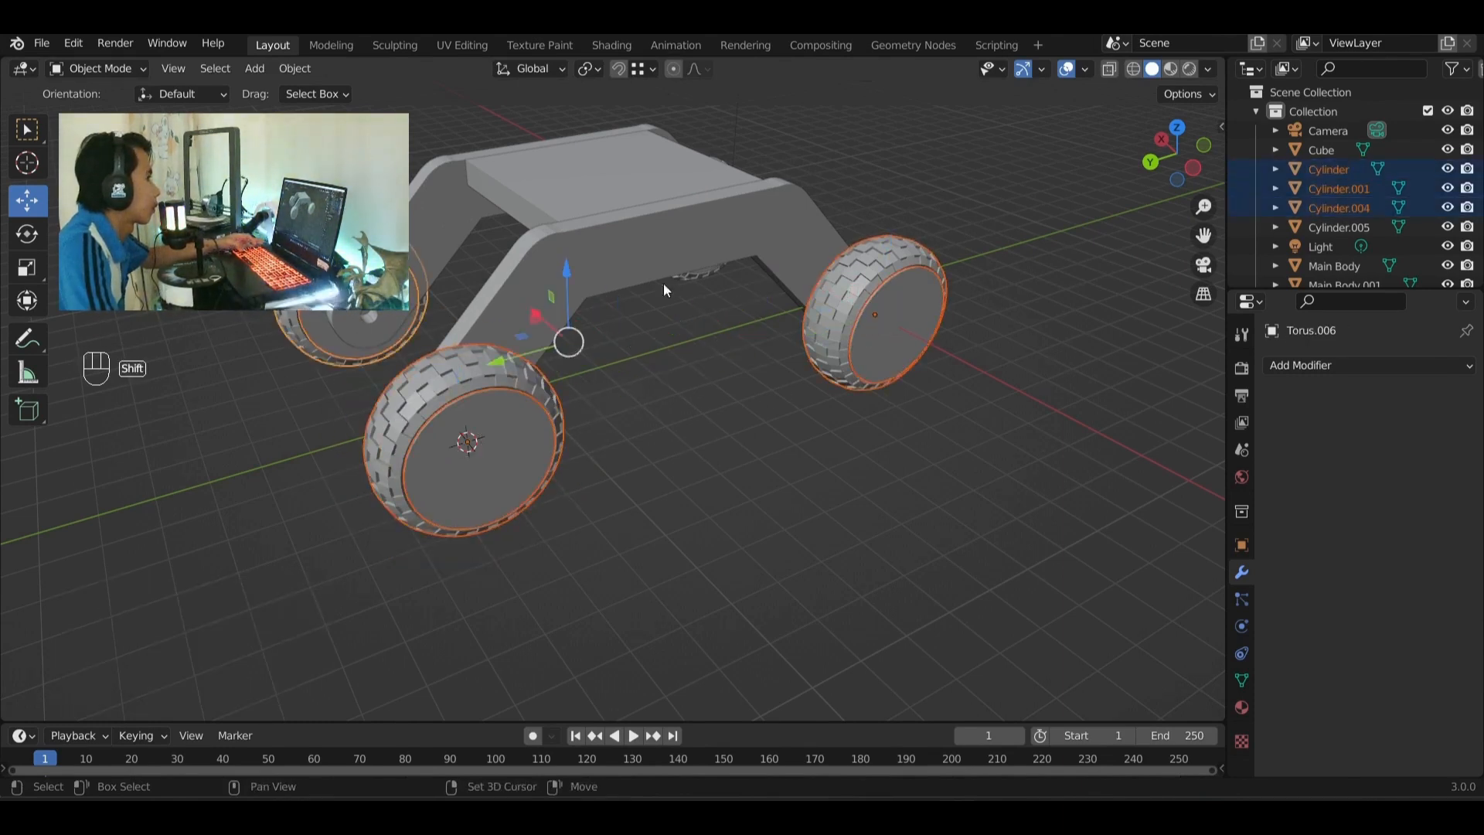
{"action": "middle_click_drag", "start_coordinate": [663, 282], "coordinate": [679, 238]}
{"action": "left_click", "coordinate": [698, 313], "text": "shift"}
{"action": "left_click", "coordinate": [698, 315], "text": "shift"}
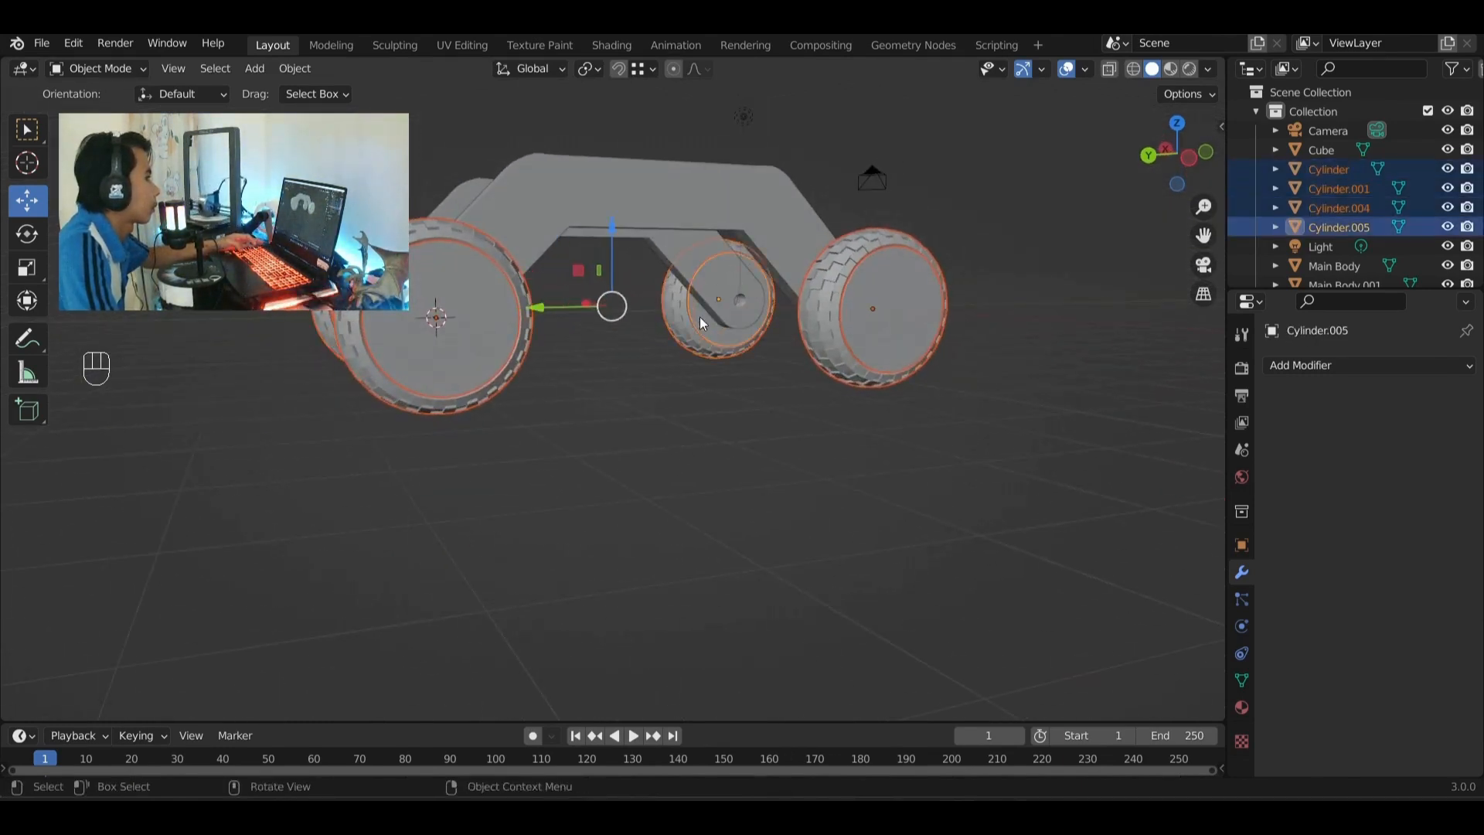
{"action": "middle_click_drag", "start_coordinate": [698, 317], "coordinate": [730, 373]}
{"action": "key", "text": "s"}
{"action": "key", "text": "Escape"}
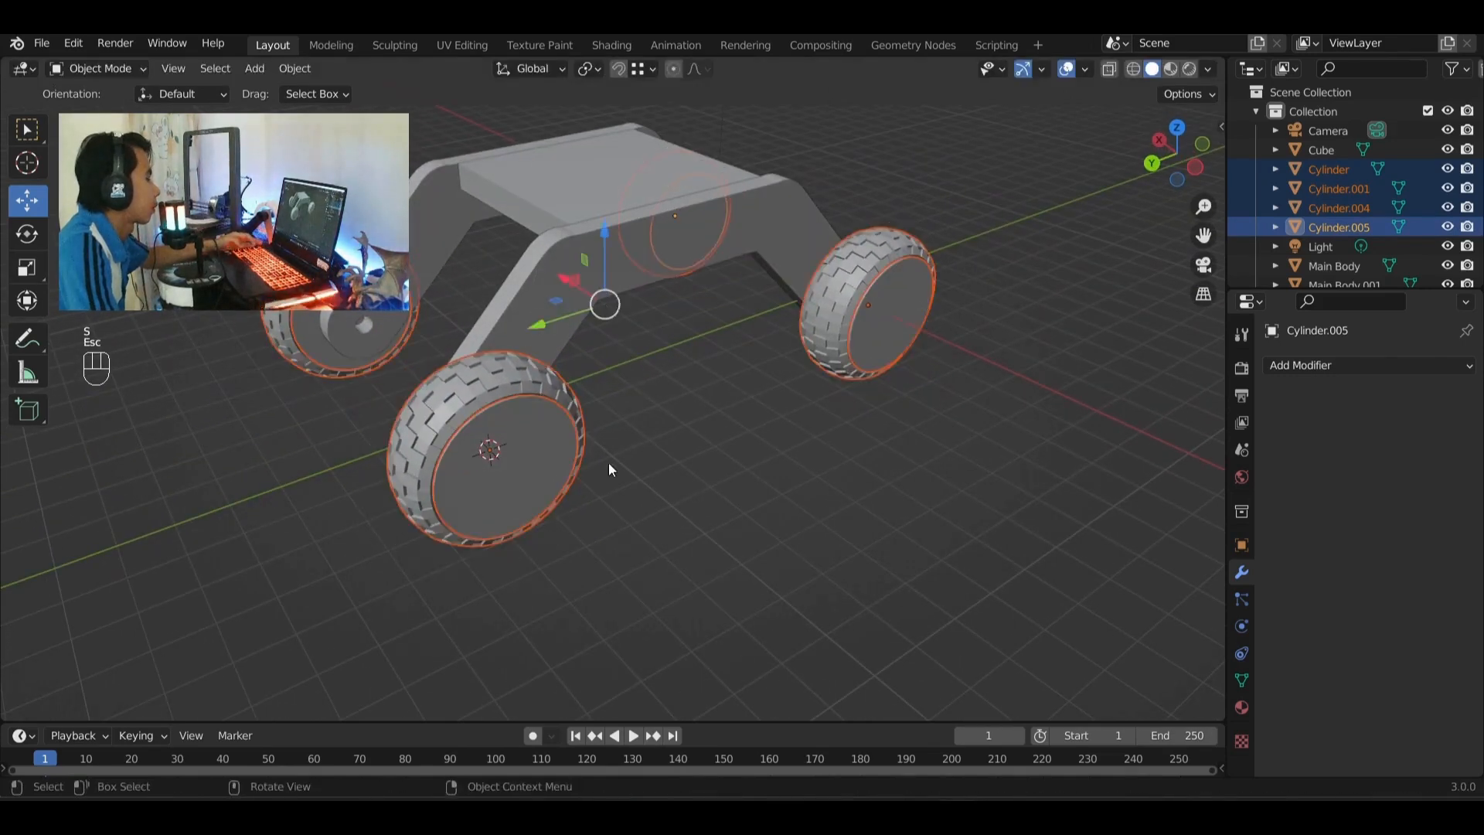
{"action": "left_click", "coordinate": [605, 466]}
- Scale the wheel and tire at the 3D cursor by 1.2 on the X, Y and Z axes
{"action": "left_click", "coordinate": [490, 444]}
{"action": "left_click", "coordinate": [545, 442], "text": "shift"}
{"action": "key", "text": "s"}
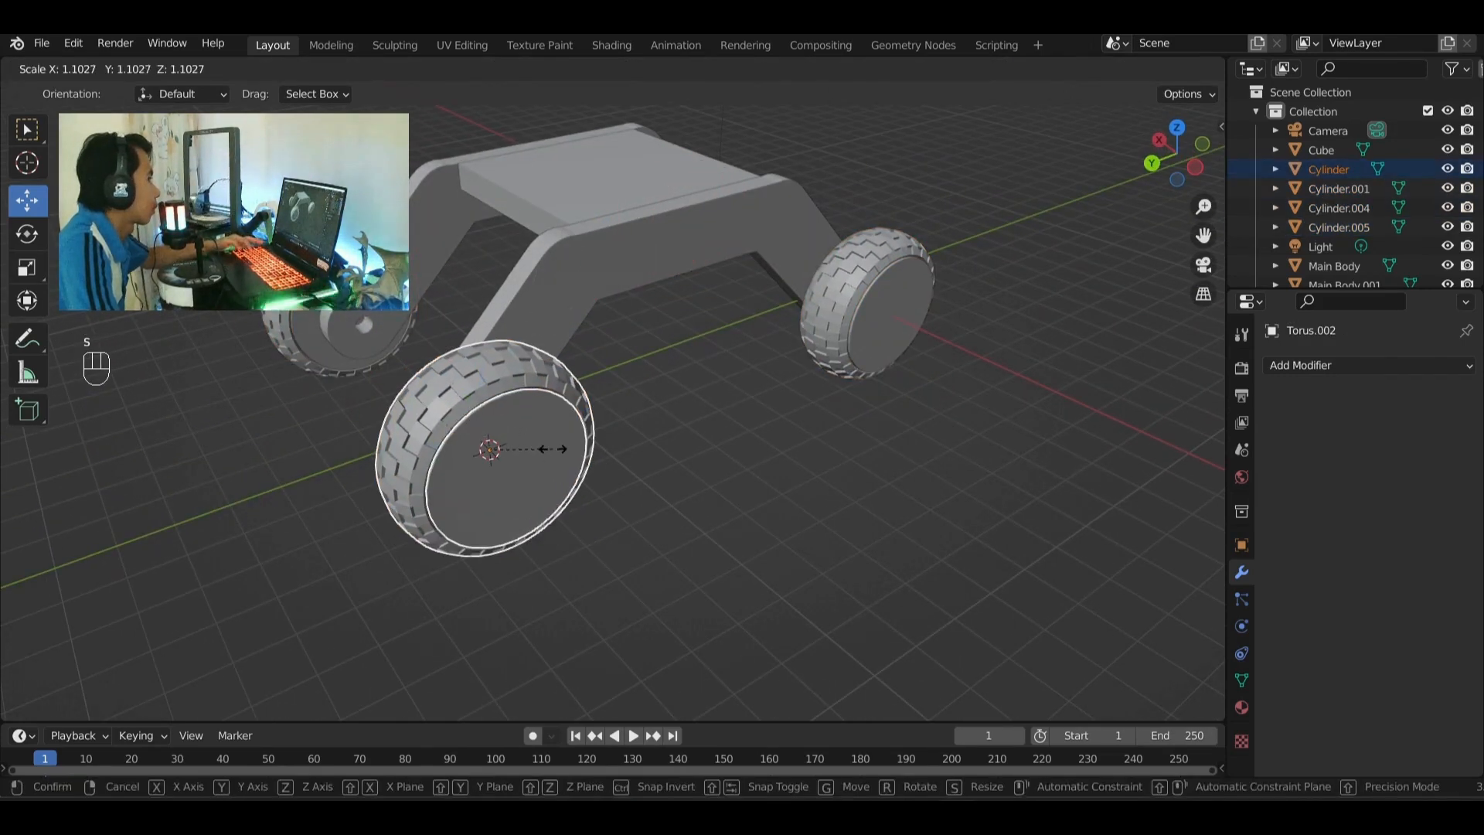
{"action": "left_click", "coordinate": [550, 443]}
{"action": "left_click", "coordinate": [282, 618]}
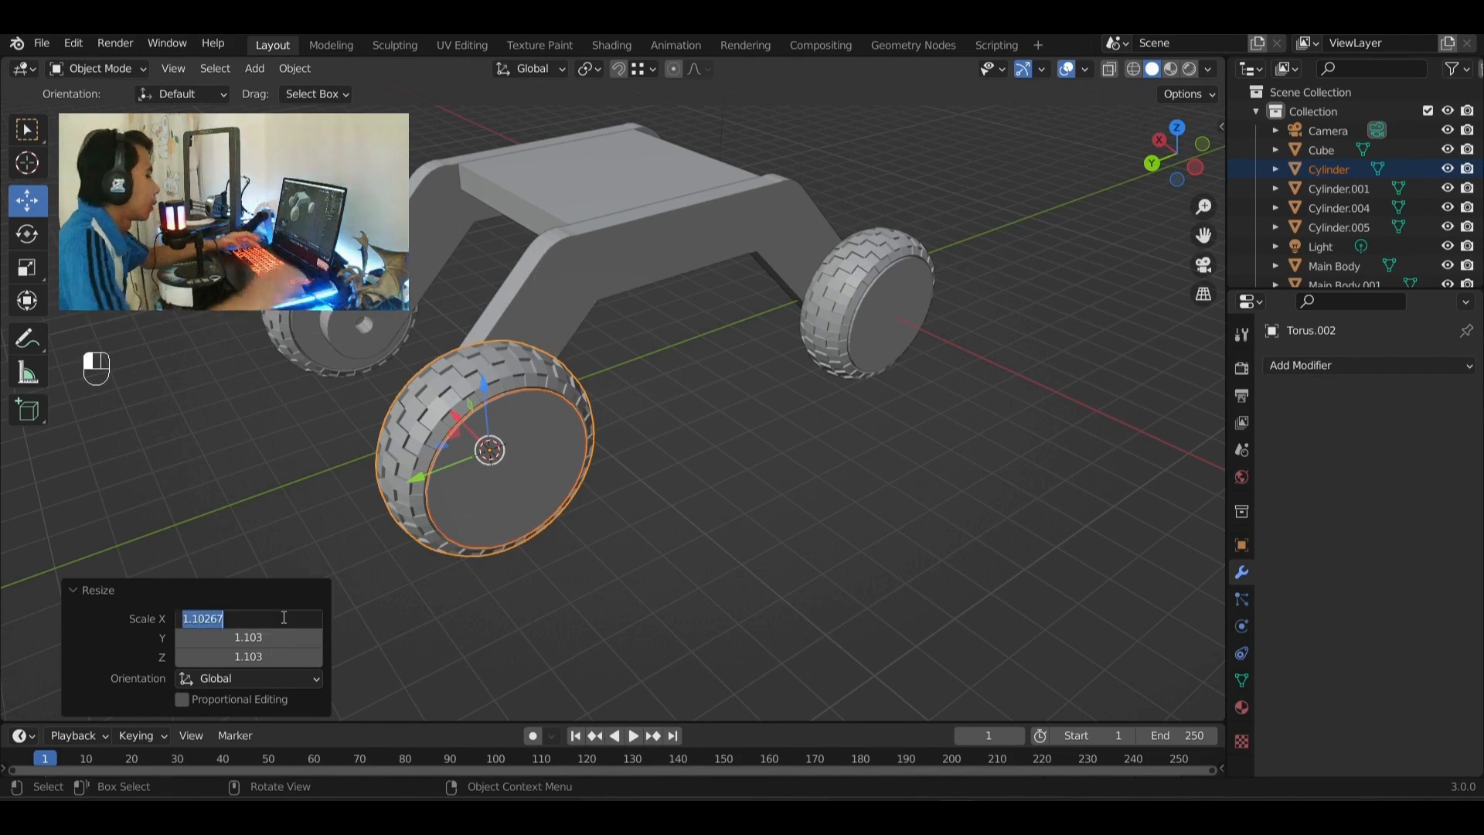
{"action": "type", "text": "1.2"}
{"action": "key", "text": "Return"}
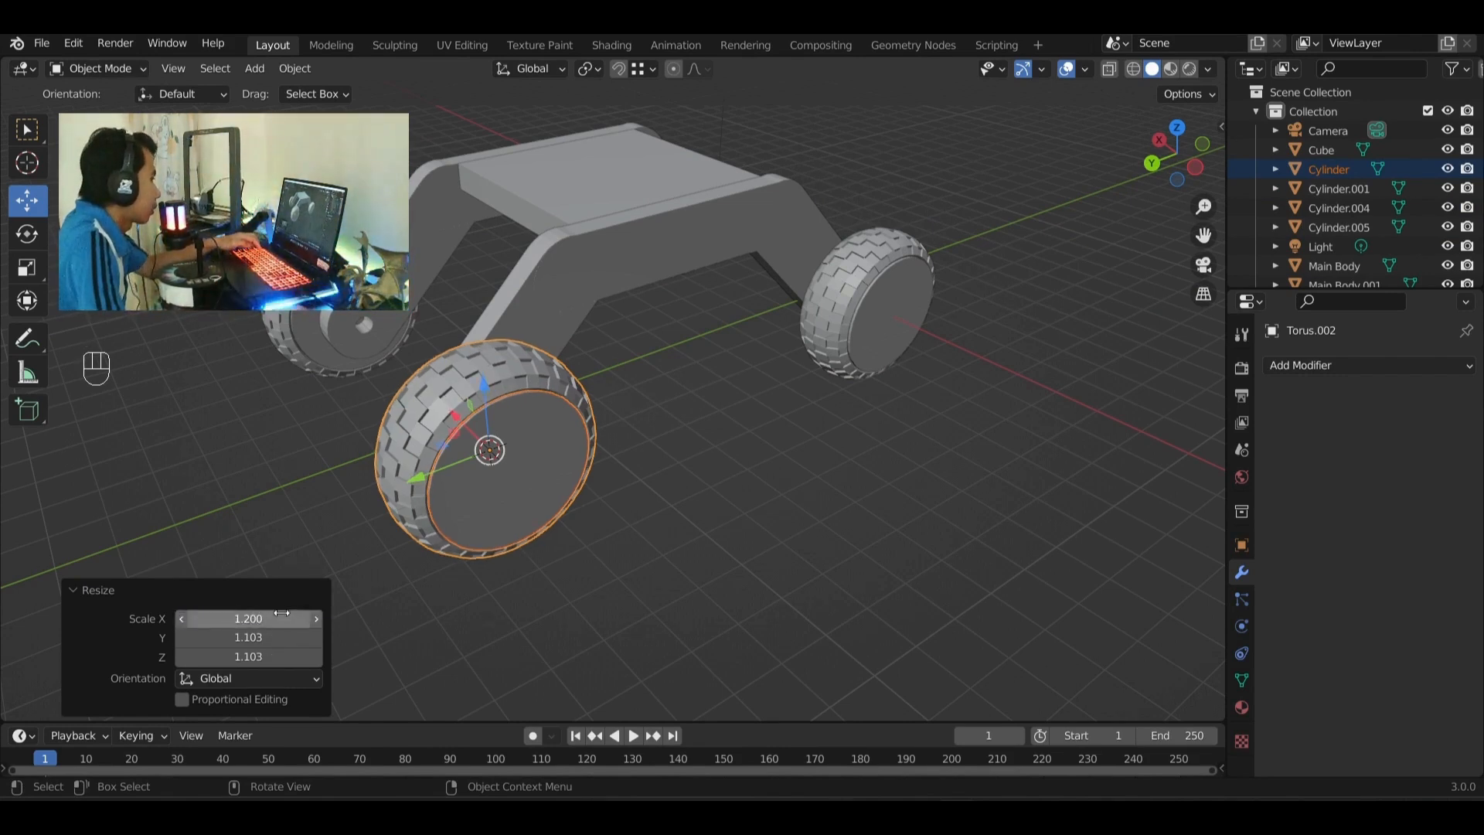
{"action": "left_click", "coordinate": [283, 637]}
{"action": "type", "text": "1.2"}
{"action": "key", "text": "Return"}
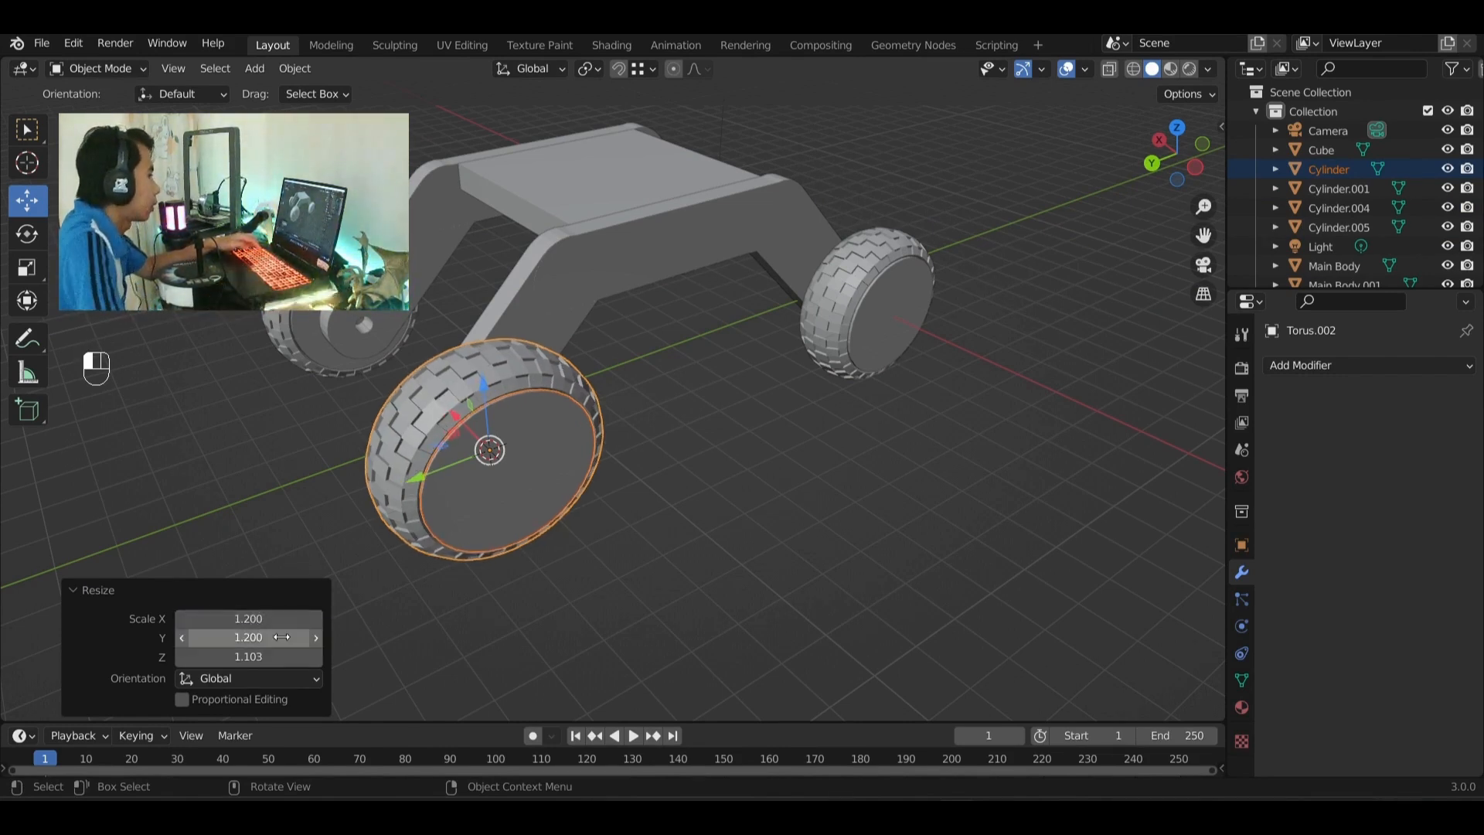
{"action": "left_click", "coordinate": [257, 657]}
{"action": "type", "text": "1.2"}
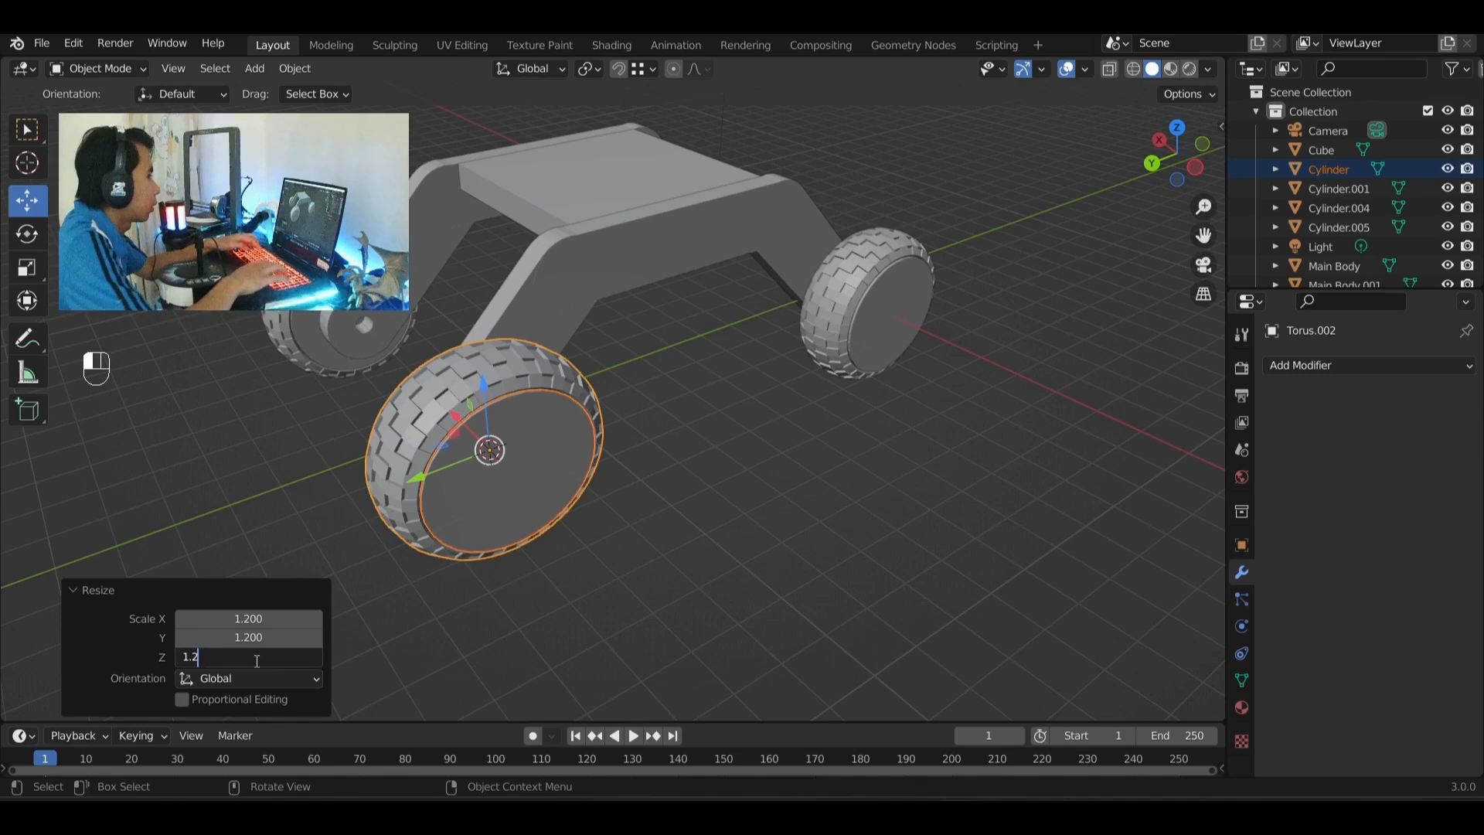
{"action": "key", "text": "Return"}
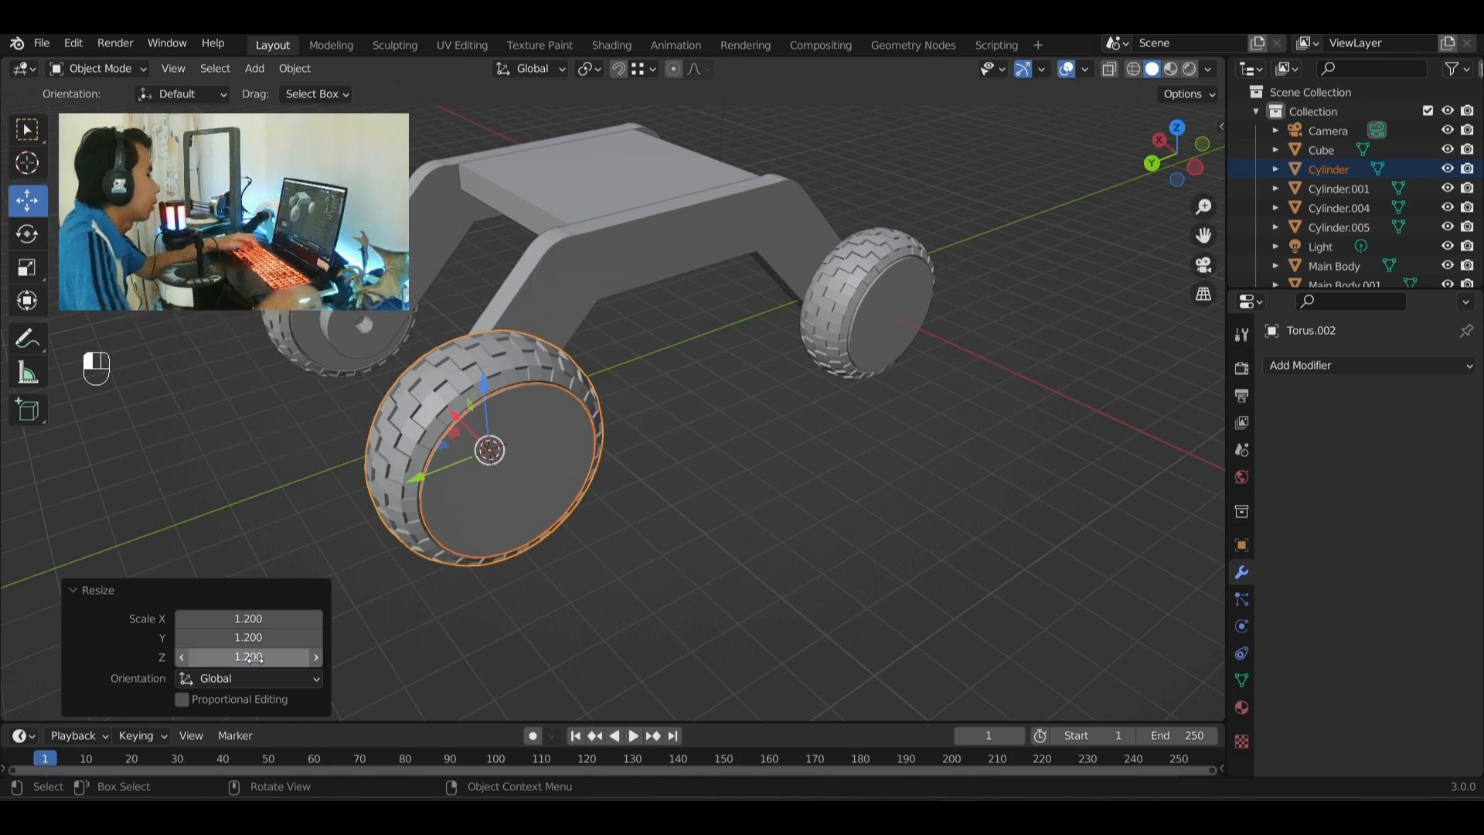
- Scale the wheel and tire at the other end of the same arch by 1.2 on the X, Y and Z axes
{"action": "left_click", "coordinate": [835, 287]}
{"action": "left_click", "coordinate": [899, 327]}
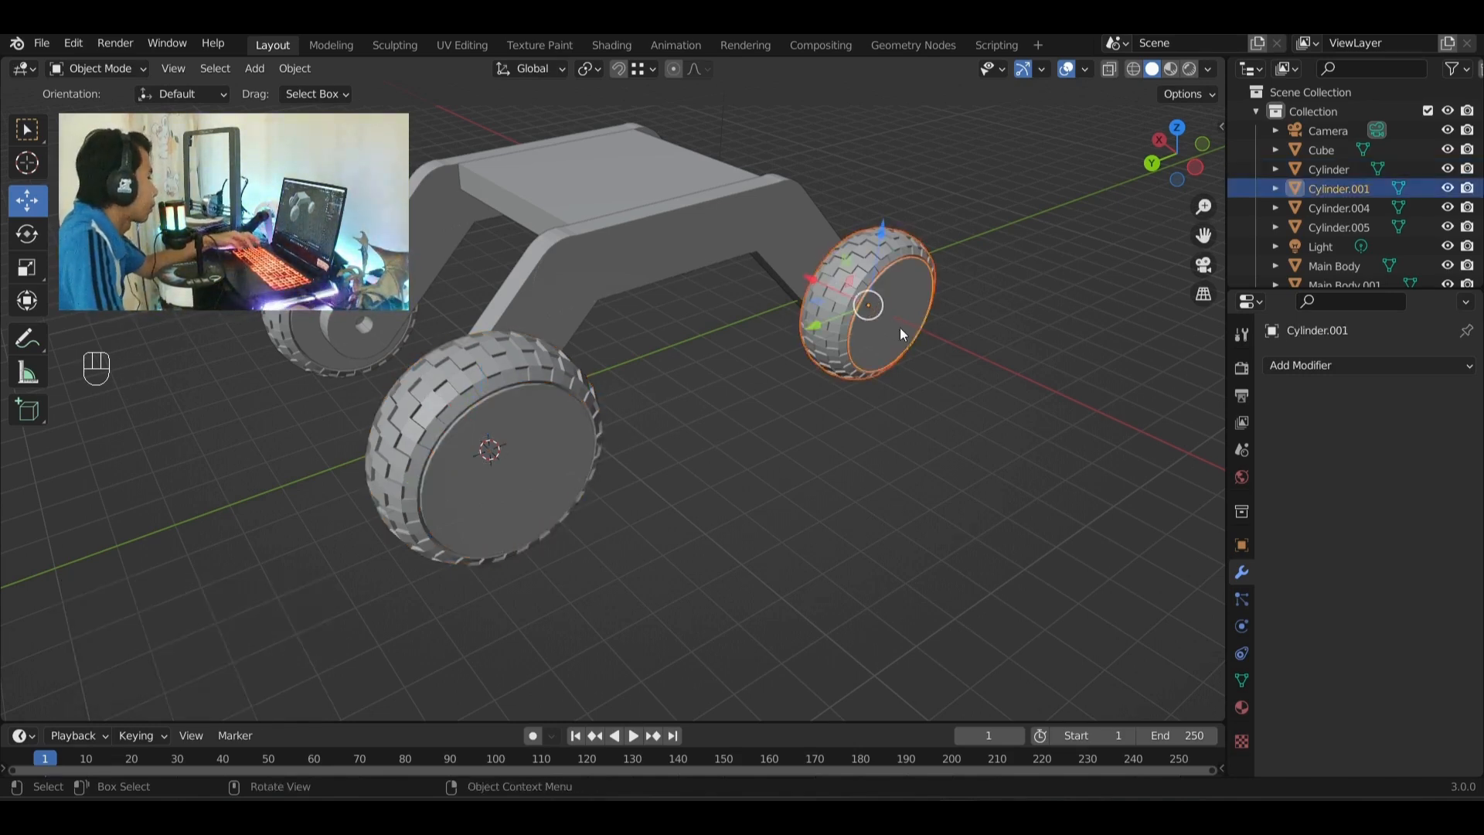
{"action": "key", "text": "s"}
{"action": "left_click", "coordinate": [902, 327]}
{"action": "type", "text": "1.2"}
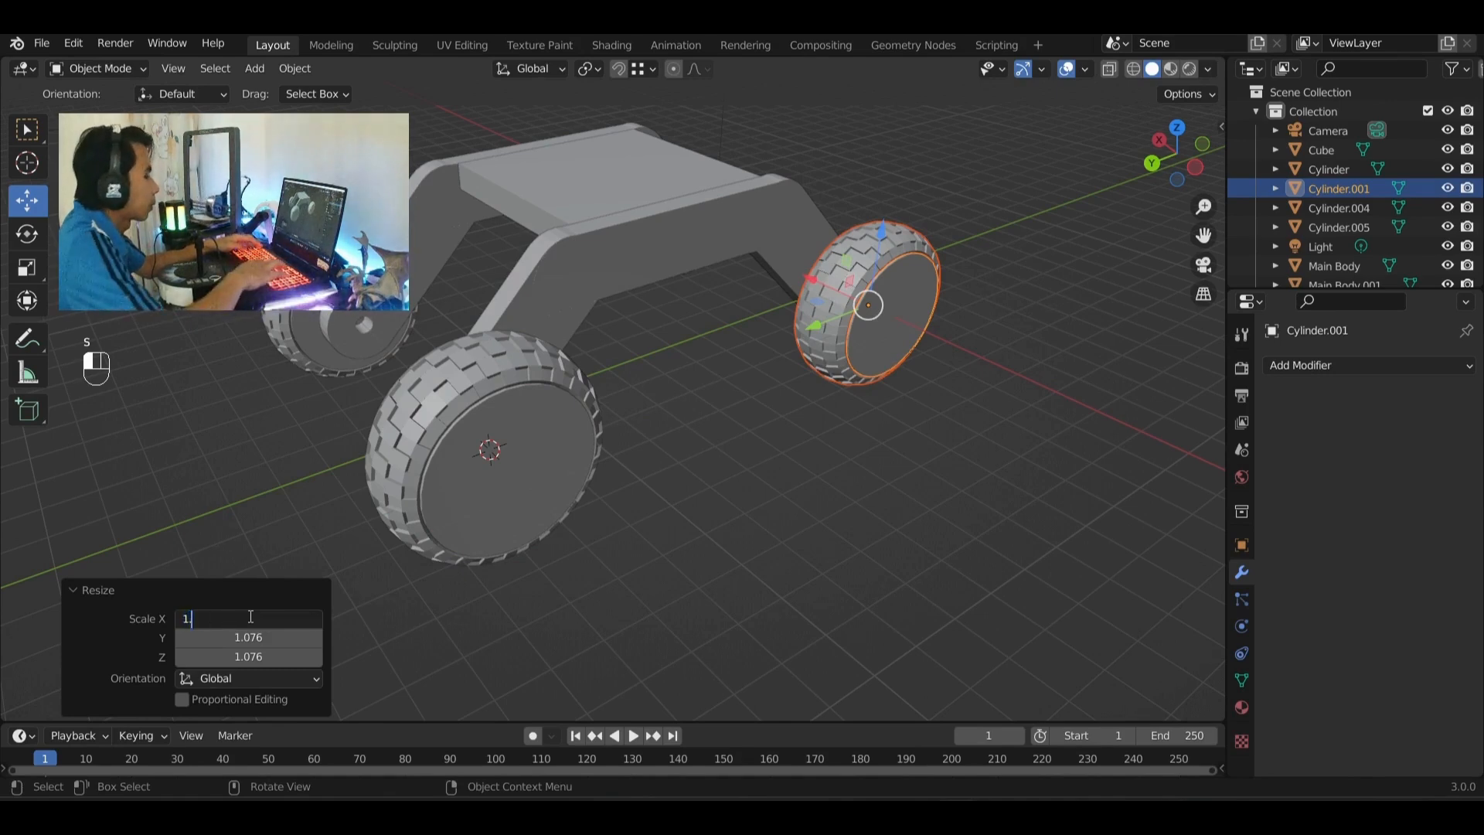
{"action": "key", "text": "Return"}
{"action": "left_click", "coordinate": [248, 637]}
{"action": "type", "text": "1.2"}
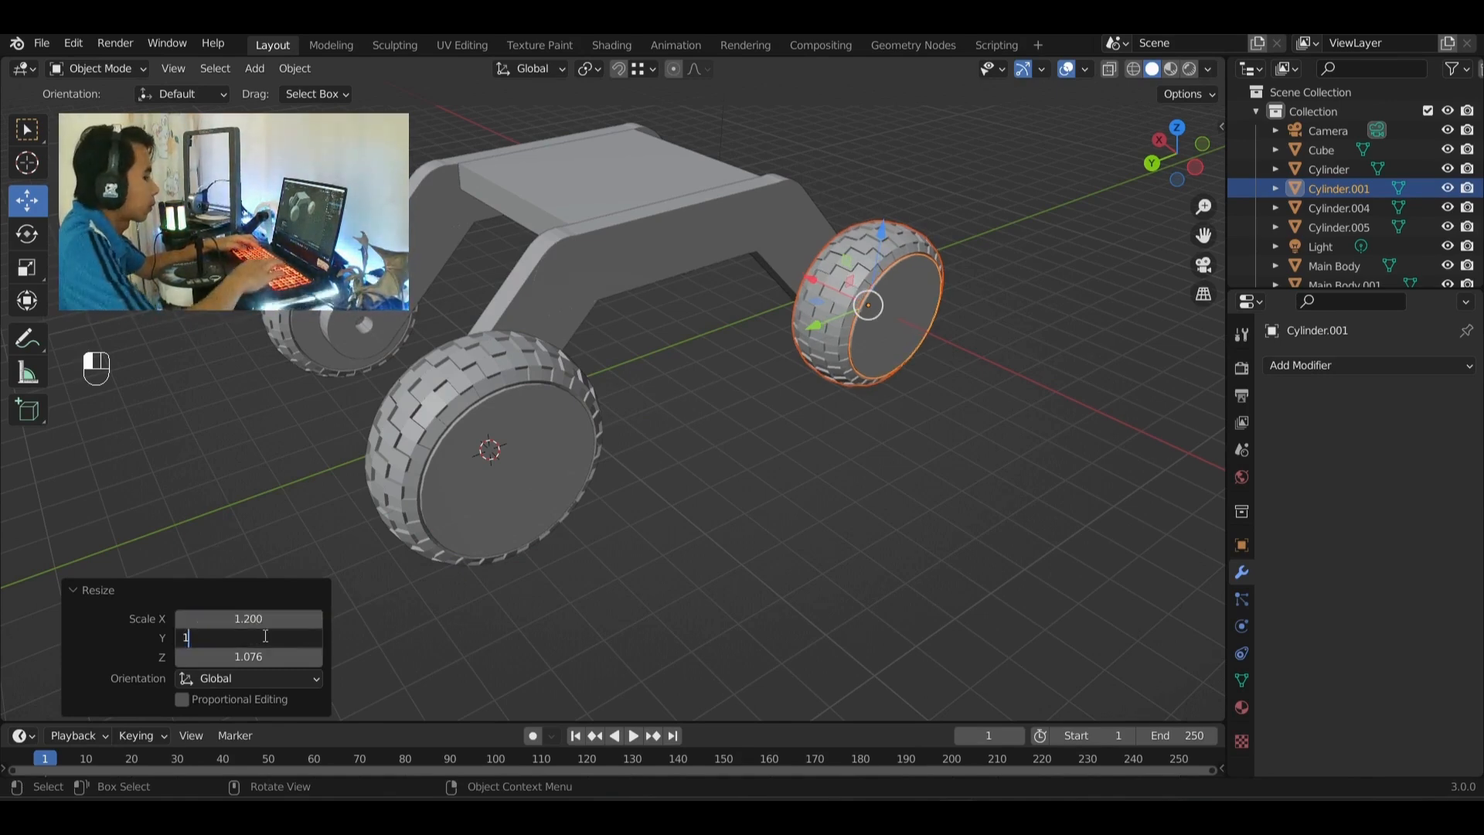
{"action": "key", "text": "Return"}
{"action": "left_click", "coordinate": [265, 654]}
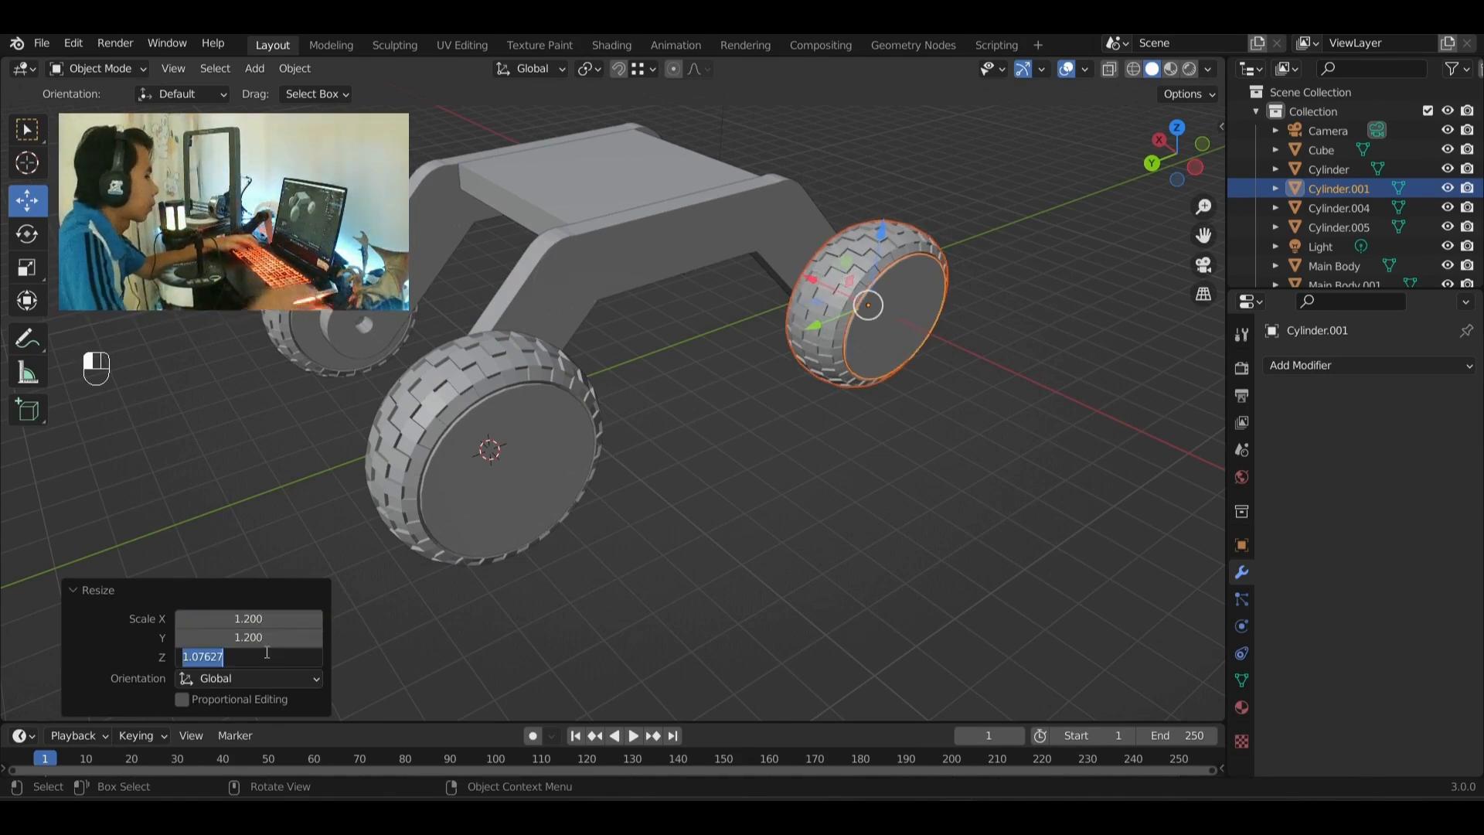
{"action": "type", "text": "1.2"}
{"action": "key", "text": "Return"}
- Scale the wheel Cylinder.005 and its tire on the opposite arch by 1.2 on the X, Y and Z axes
{"action": "middle_click_drag", "start_coordinate": [547, 481], "coordinate": [257, 346]}
{"action": "left_click", "coordinate": [250, 344]}
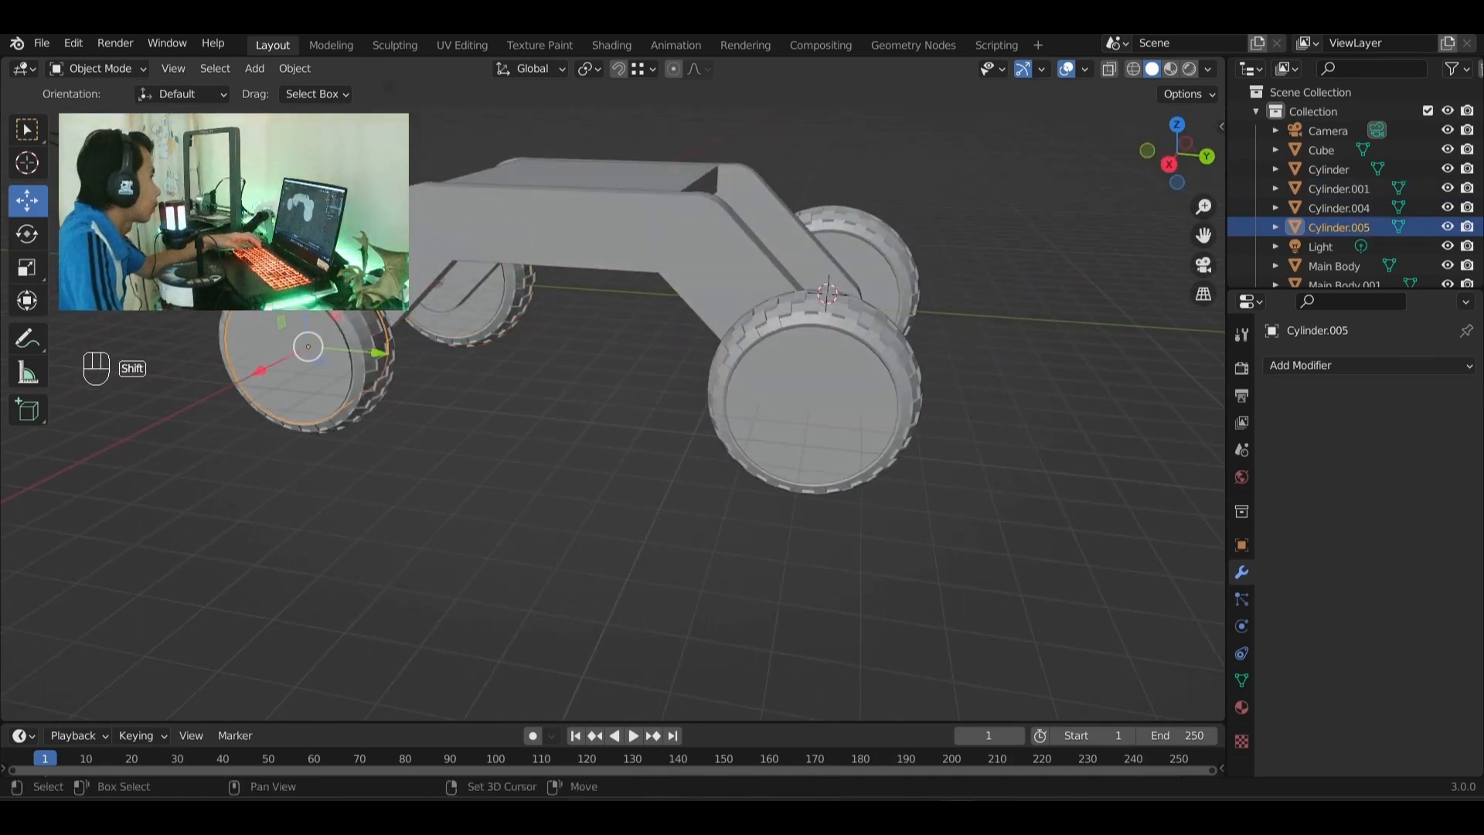
{"action": "key", "text": "s"}
{"action": "left_click", "coordinate": [220, 490]}
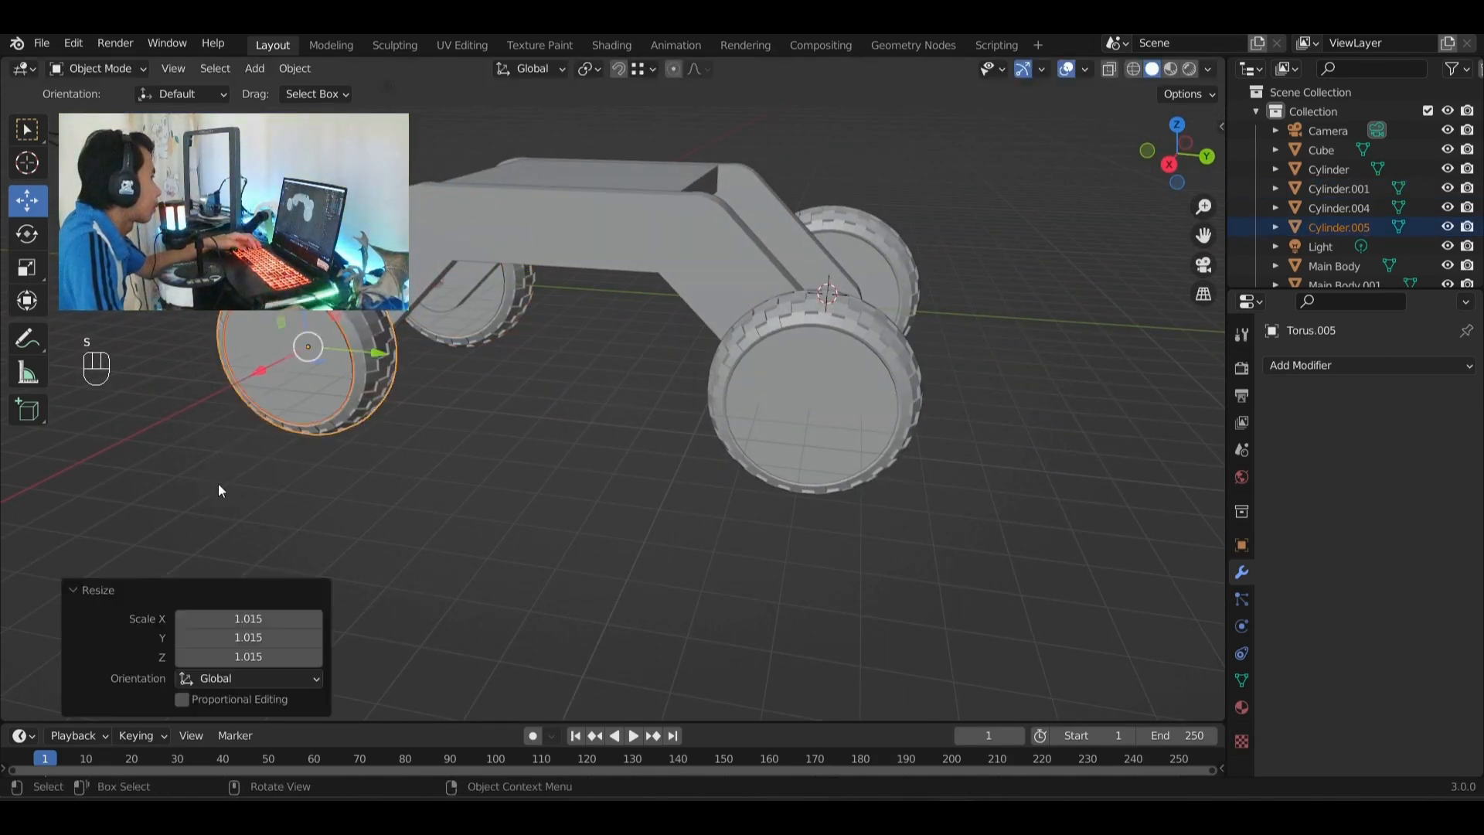
{"action": "type", "text": "1.2"}
{"action": "key", "text": "Return"}
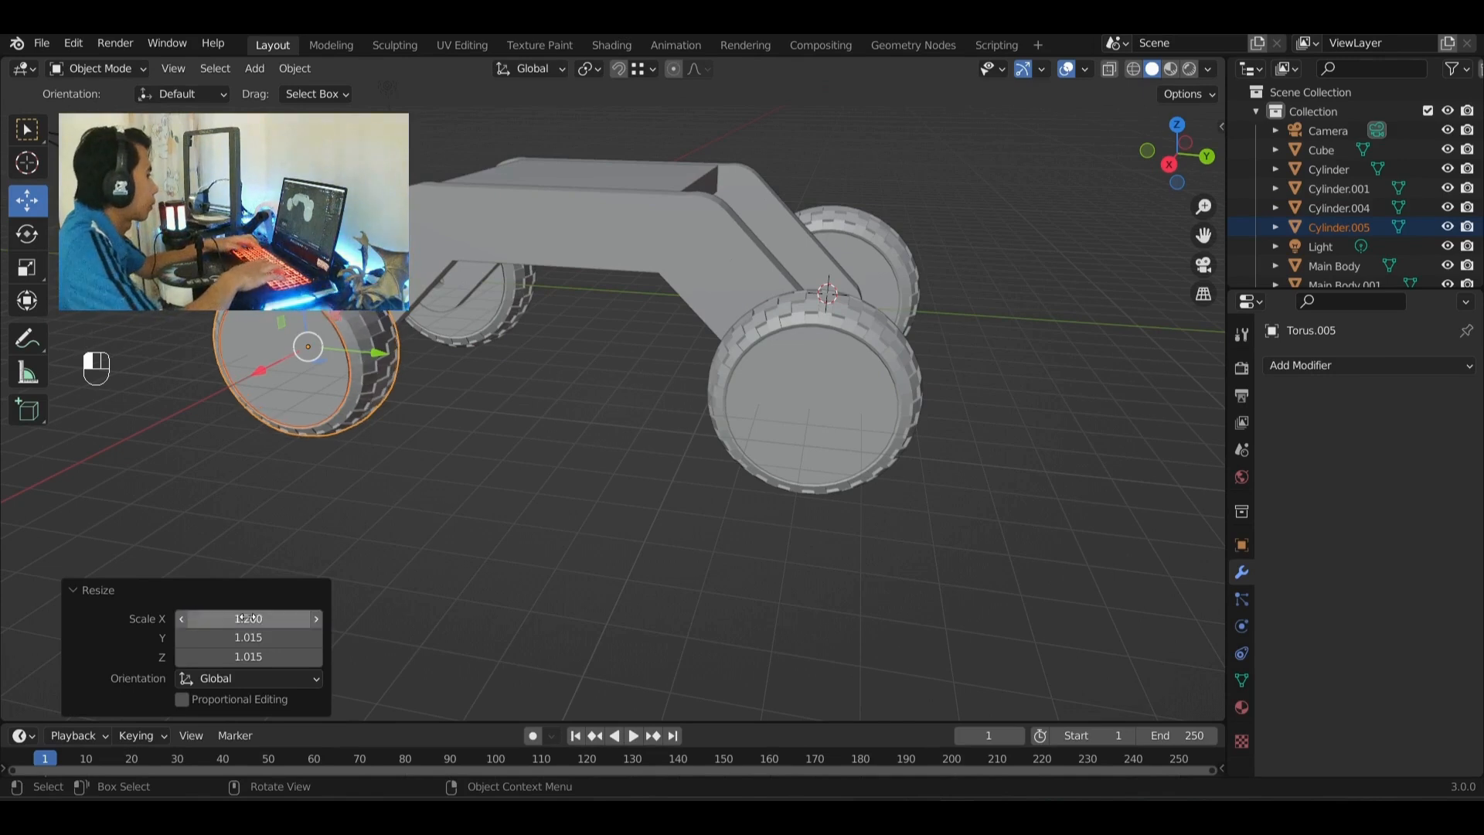
{"action": "left_click", "coordinate": [265, 637]}
{"action": "type", "text": "1.2"}
{"action": "key", "text": "Return"}
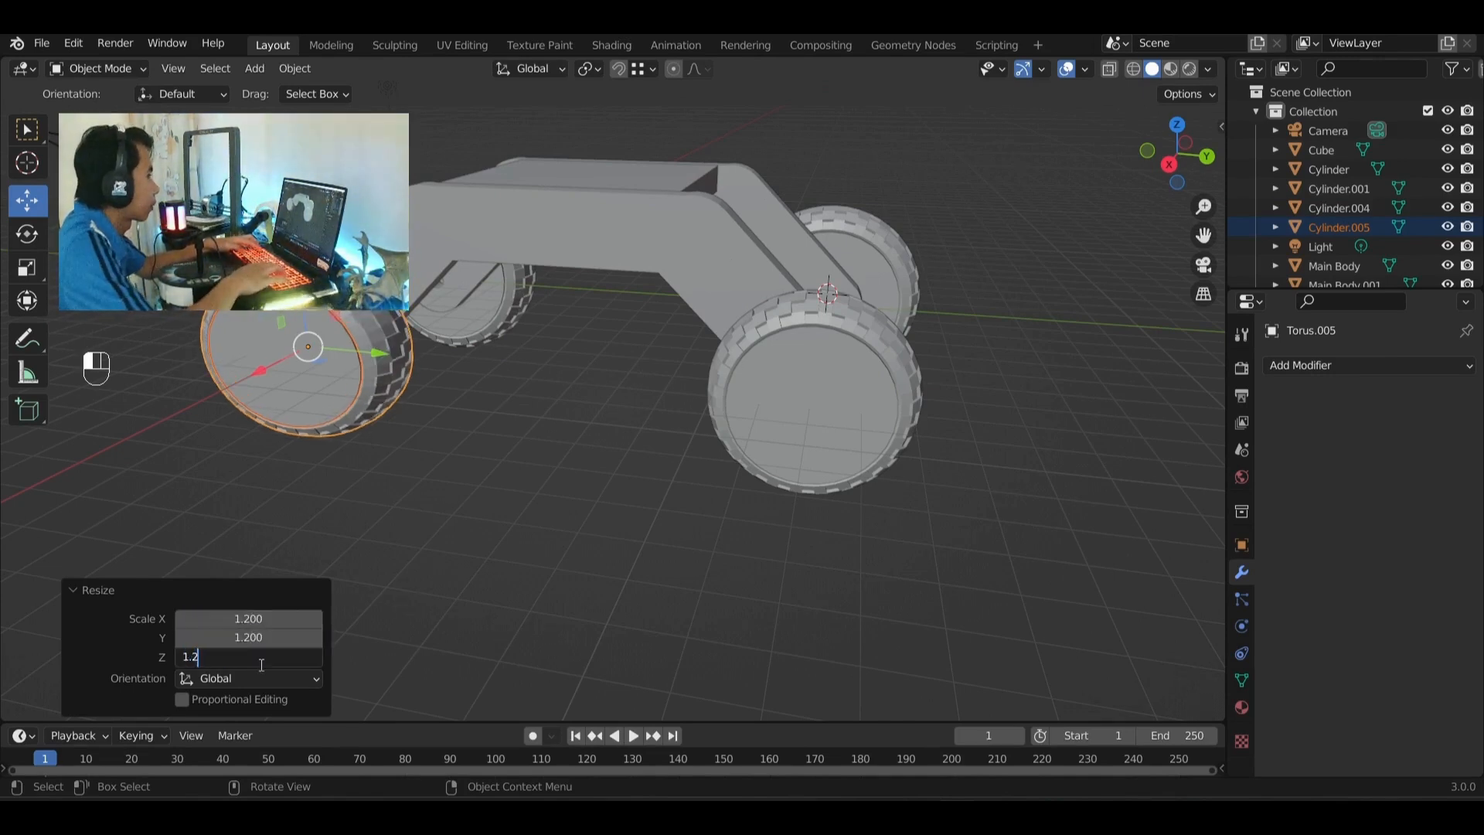
{"action": "key", "text": "Return"}
- Scale the remaining wheel Cylinder.004 and its tire by 1.2 on the X, Y and Z axes, and clear the selection
{"action": "left_click", "coordinate": [822, 406]}
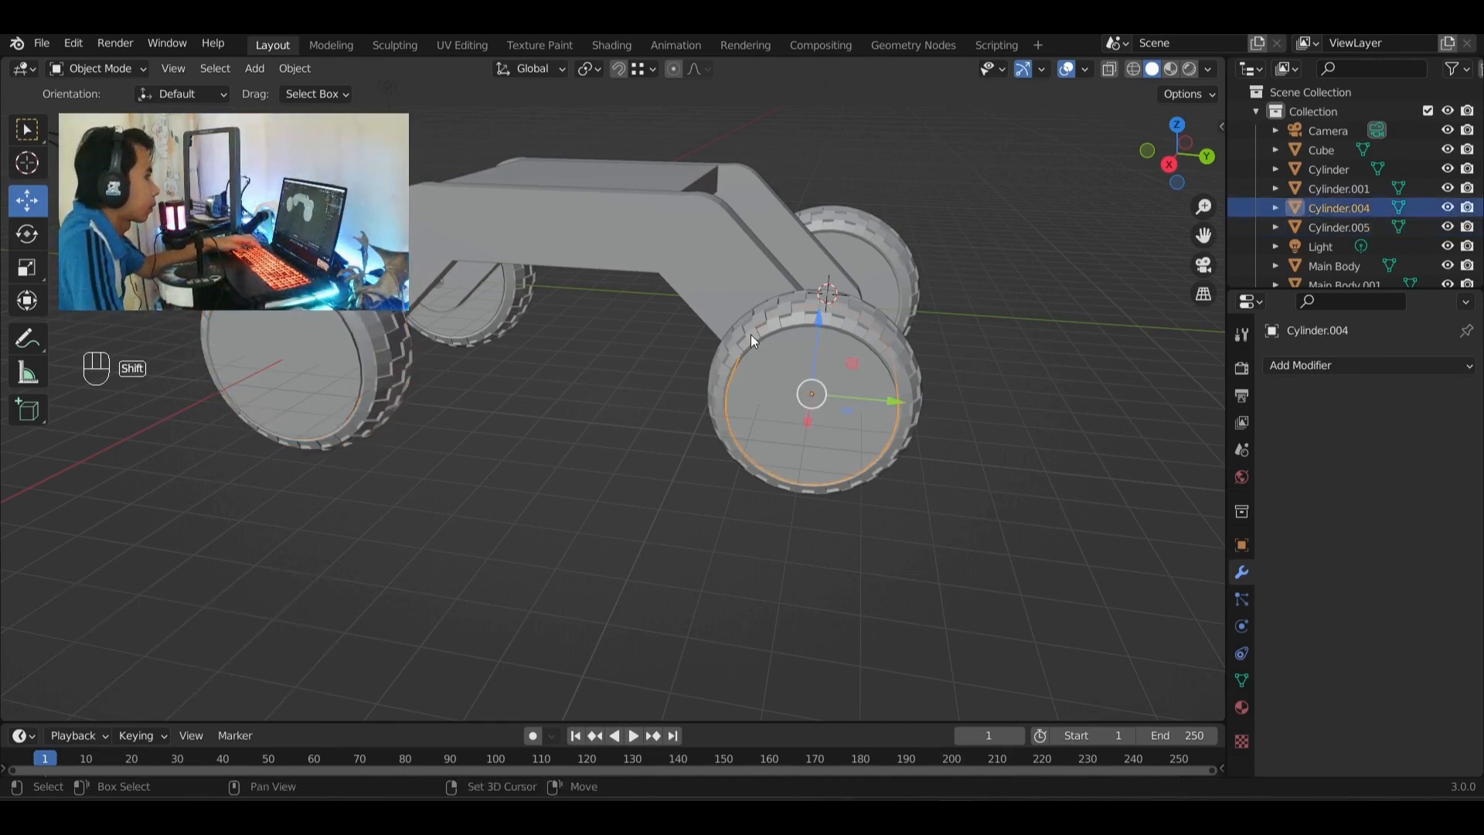
{"action": "left_click", "coordinate": [750, 334]}
{"action": "key", "text": "s"}
{"action": "left_click", "coordinate": [730, 456]}
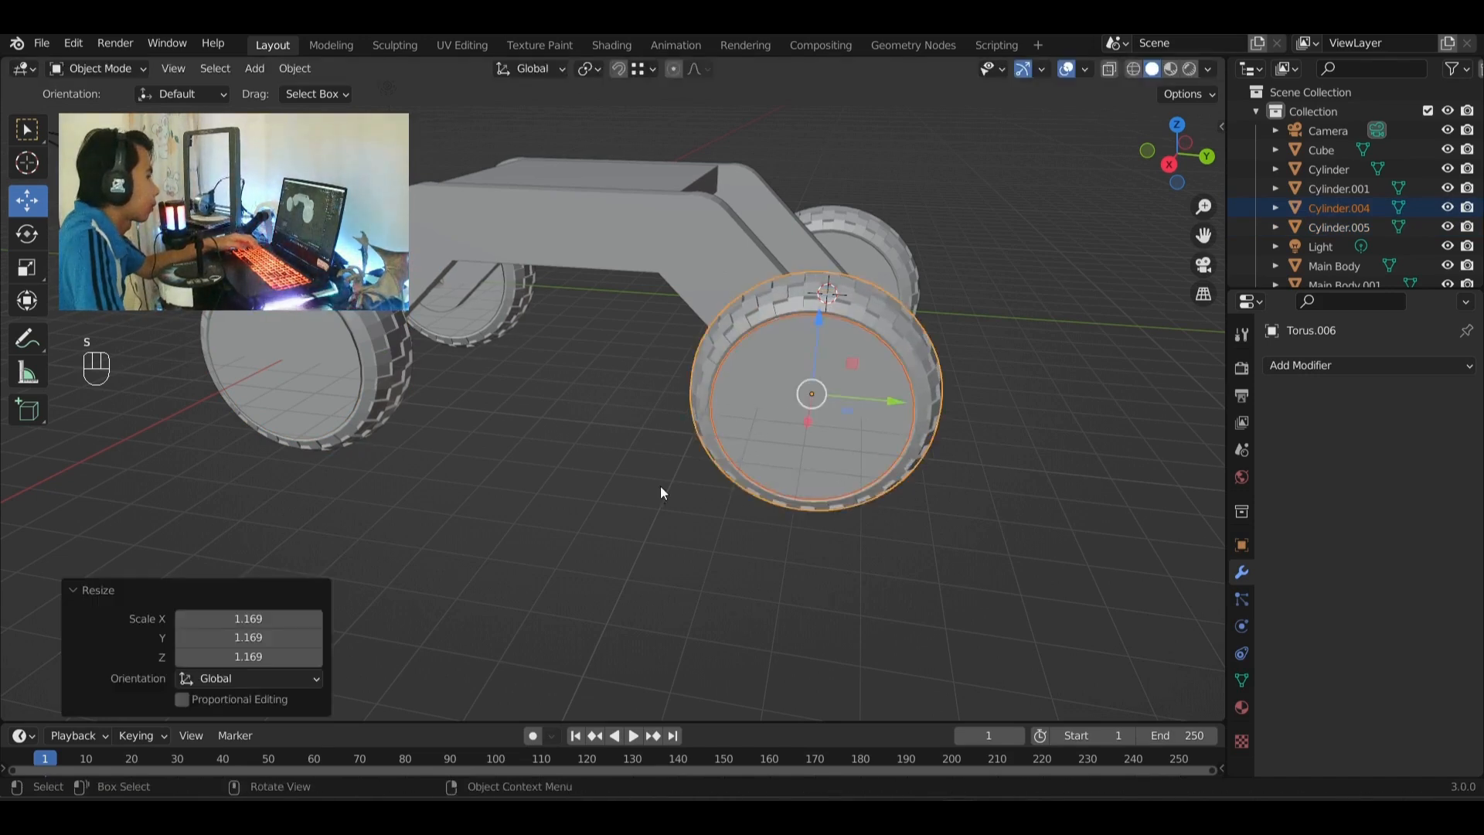
{"action": "left_click", "coordinate": [297, 611]}
{"action": "type", "text": "1.2"}
{"action": "key", "text": "Return"}
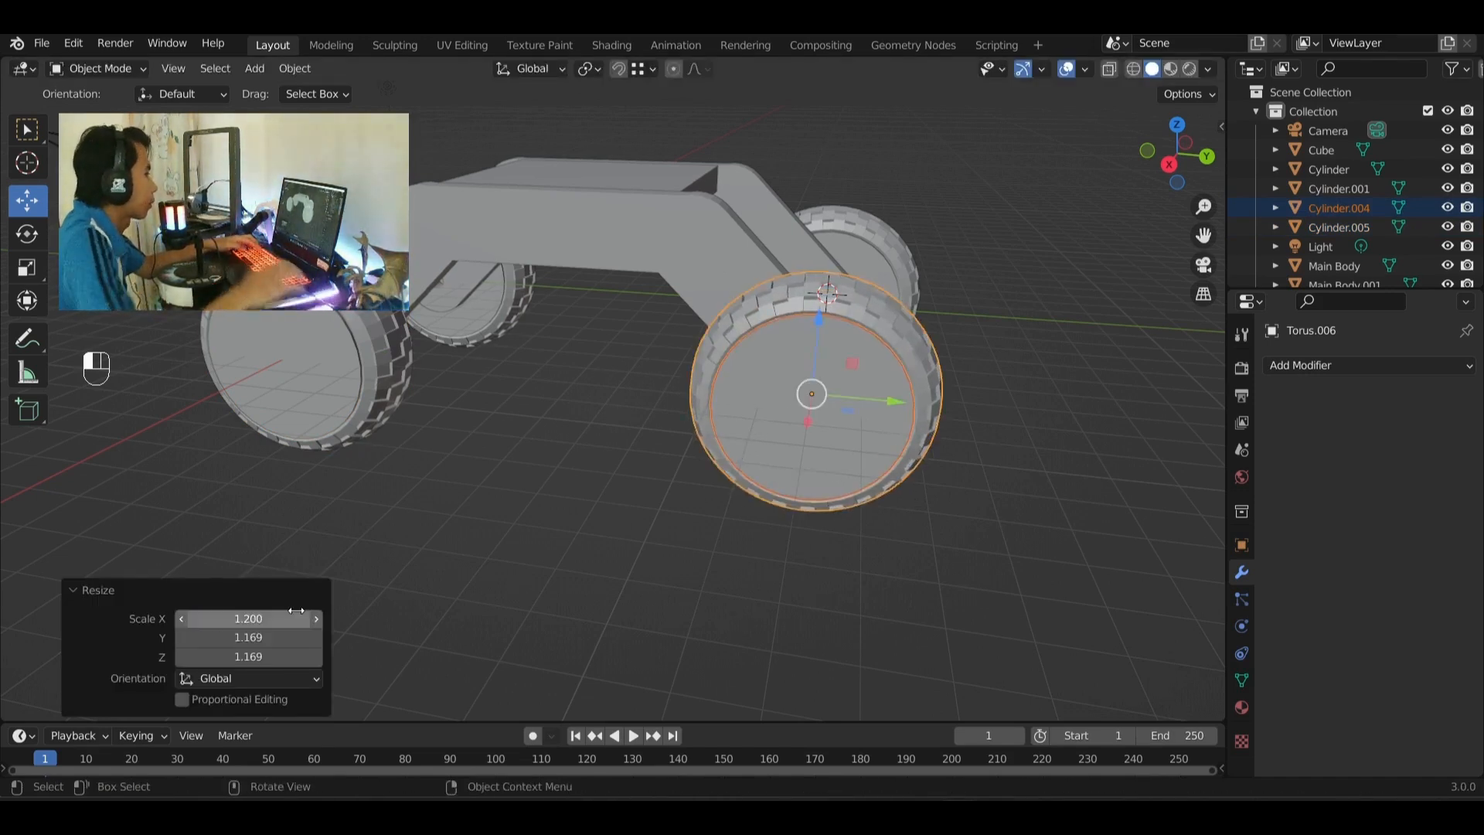
{"action": "double_click", "coordinate": [280, 644]}
{"action": "type", "text": "1.2"}
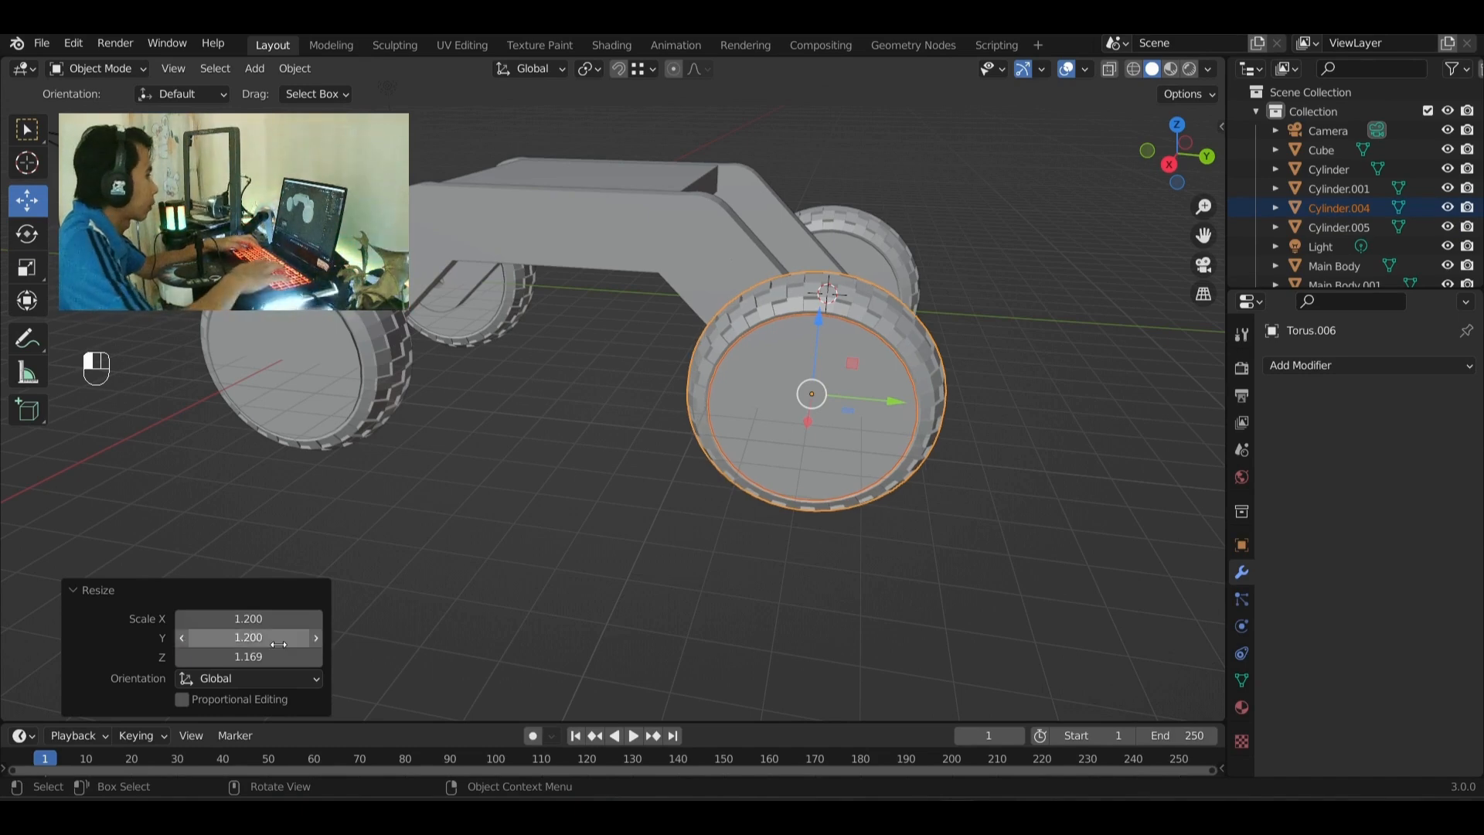
{"action": "key", "text": "Return"}
{"action": "double_click", "coordinate": [246, 653]}
{"action": "type", "text": "1"}
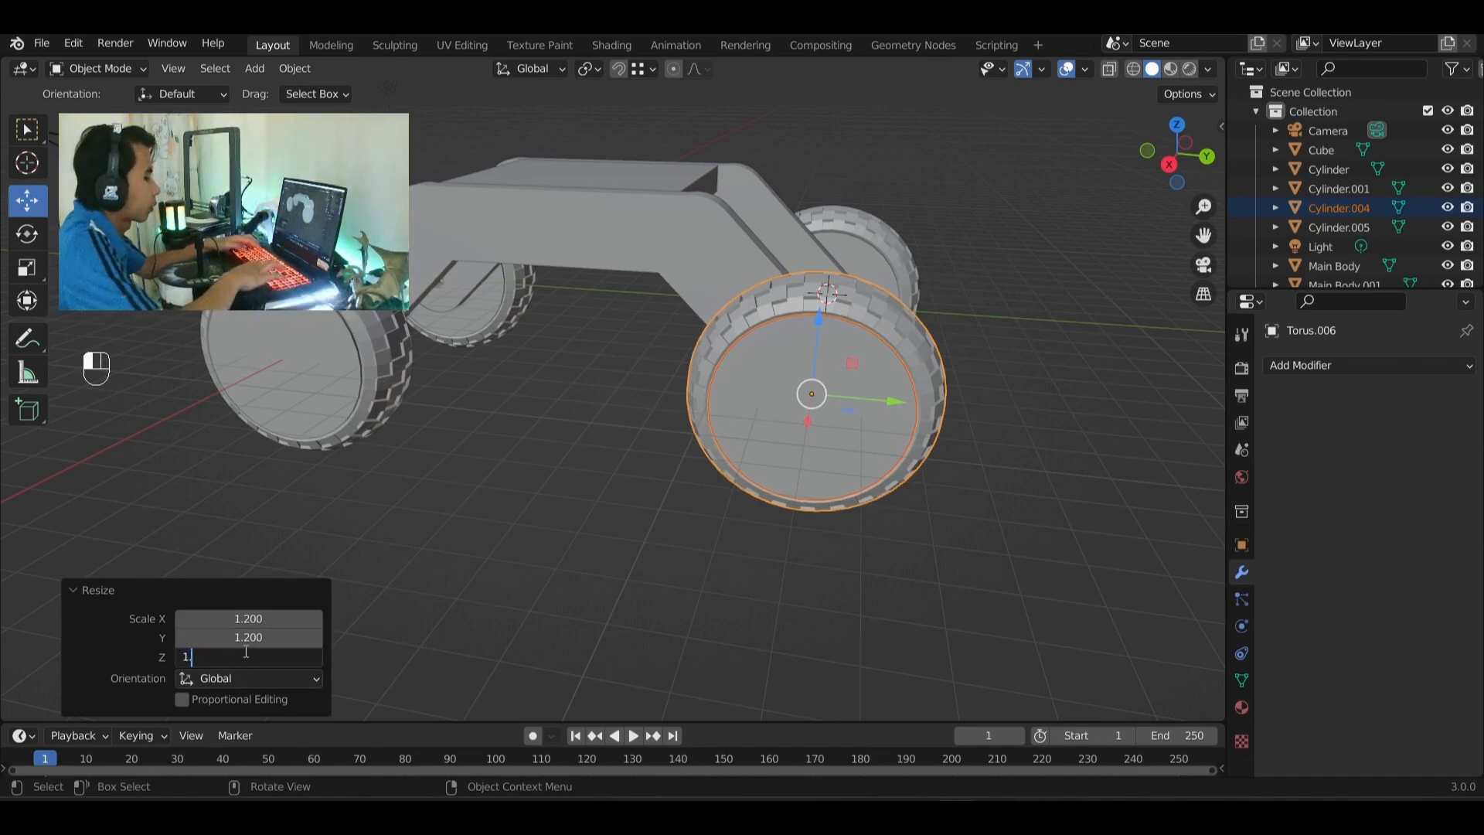
{"action": "type", "text": ".2"}
{"action": "key", "text": "Return"}
{"action": "left_click", "coordinate": [486, 476]}
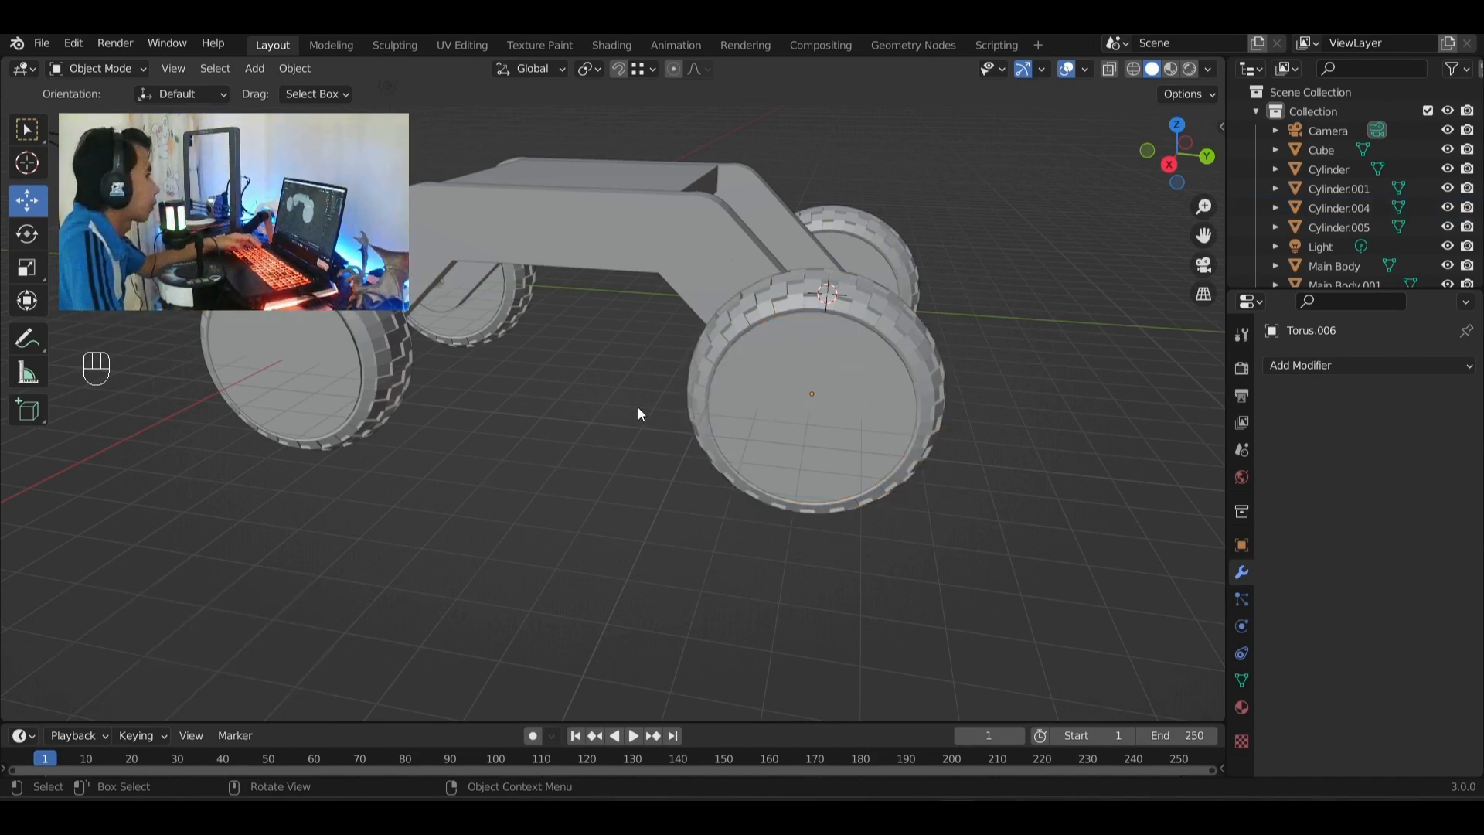
- Start saving the scene and set the destination folder to D:\File Data\+ Dokumen My Project\Blend\
{"action": "middle_click_drag", "start_coordinate": [639, 411], "coordinate": [390, 420]}
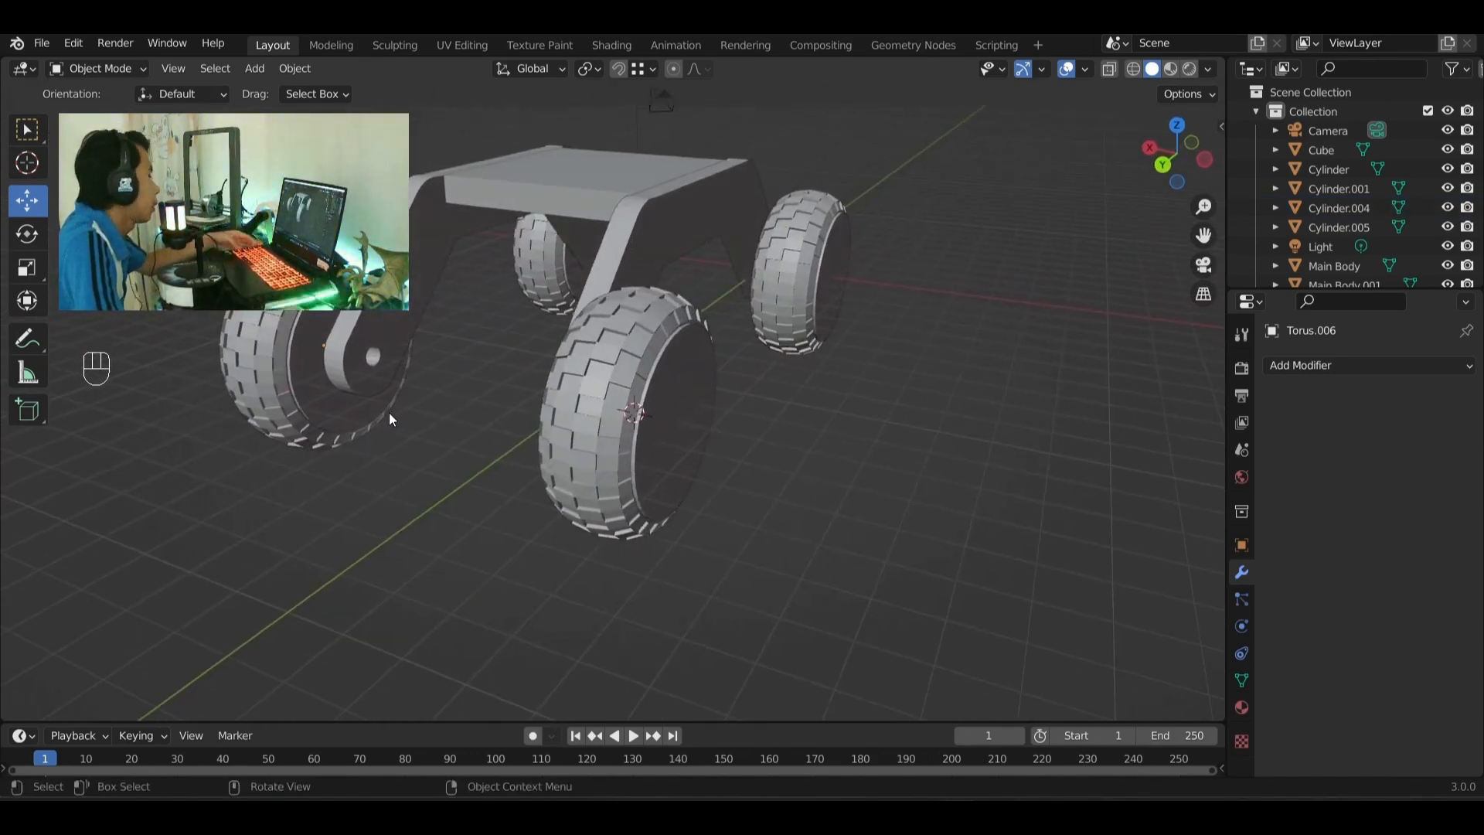
{"action": "key", "text": "ctrl+s"}
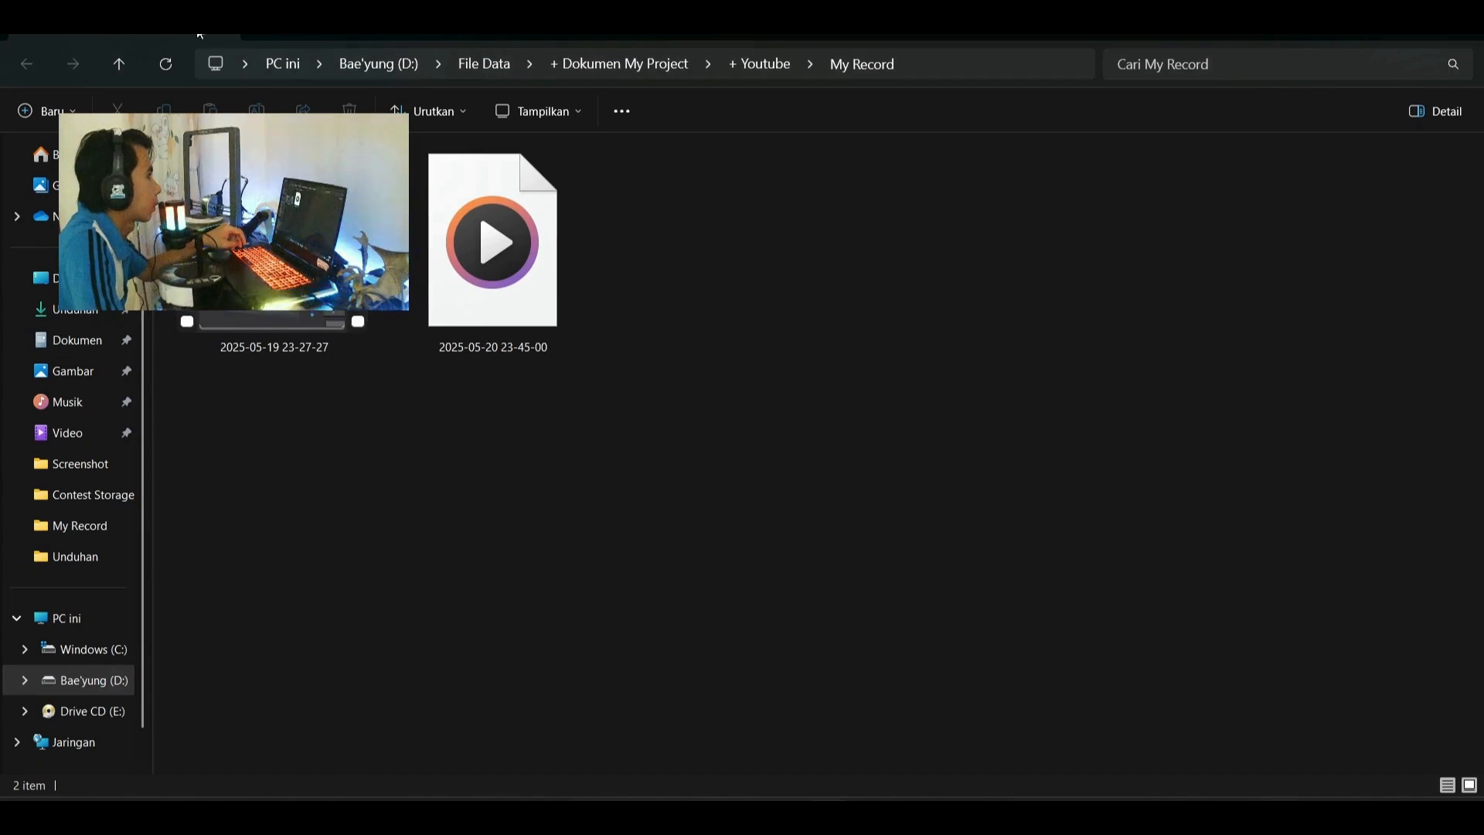
{"action": "left_click", "coordinate": [34, 67]}
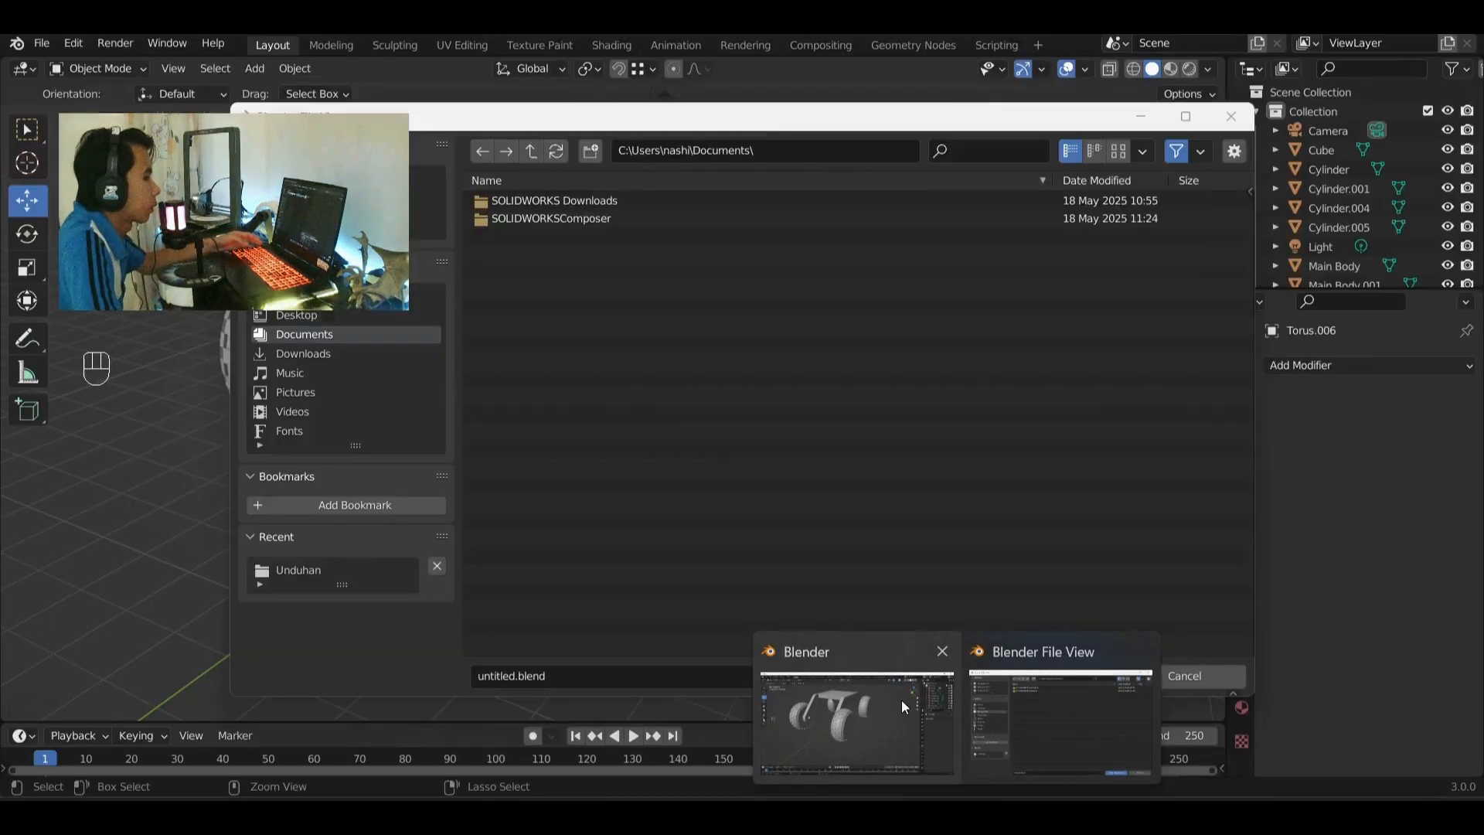
{"action": "left_click", "coordinate": [901, 698]}
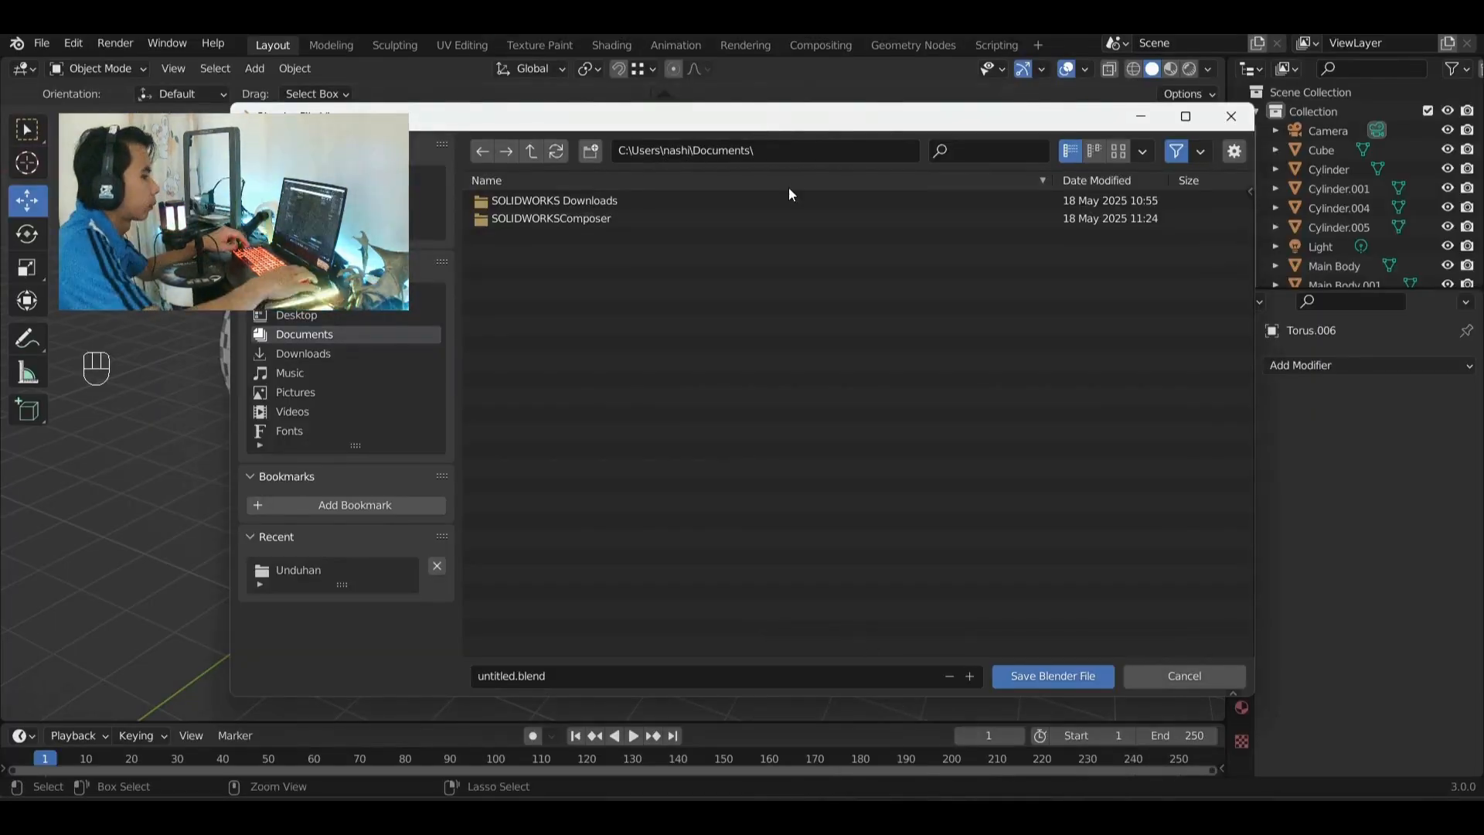
{"action": "left_click", "coordinate": [788, 150]}
{"action": "type", "text": "D:\\File Data\\+ Dokumen My Project\\Blend\\"}
{"action": "key", "text": "Return"}
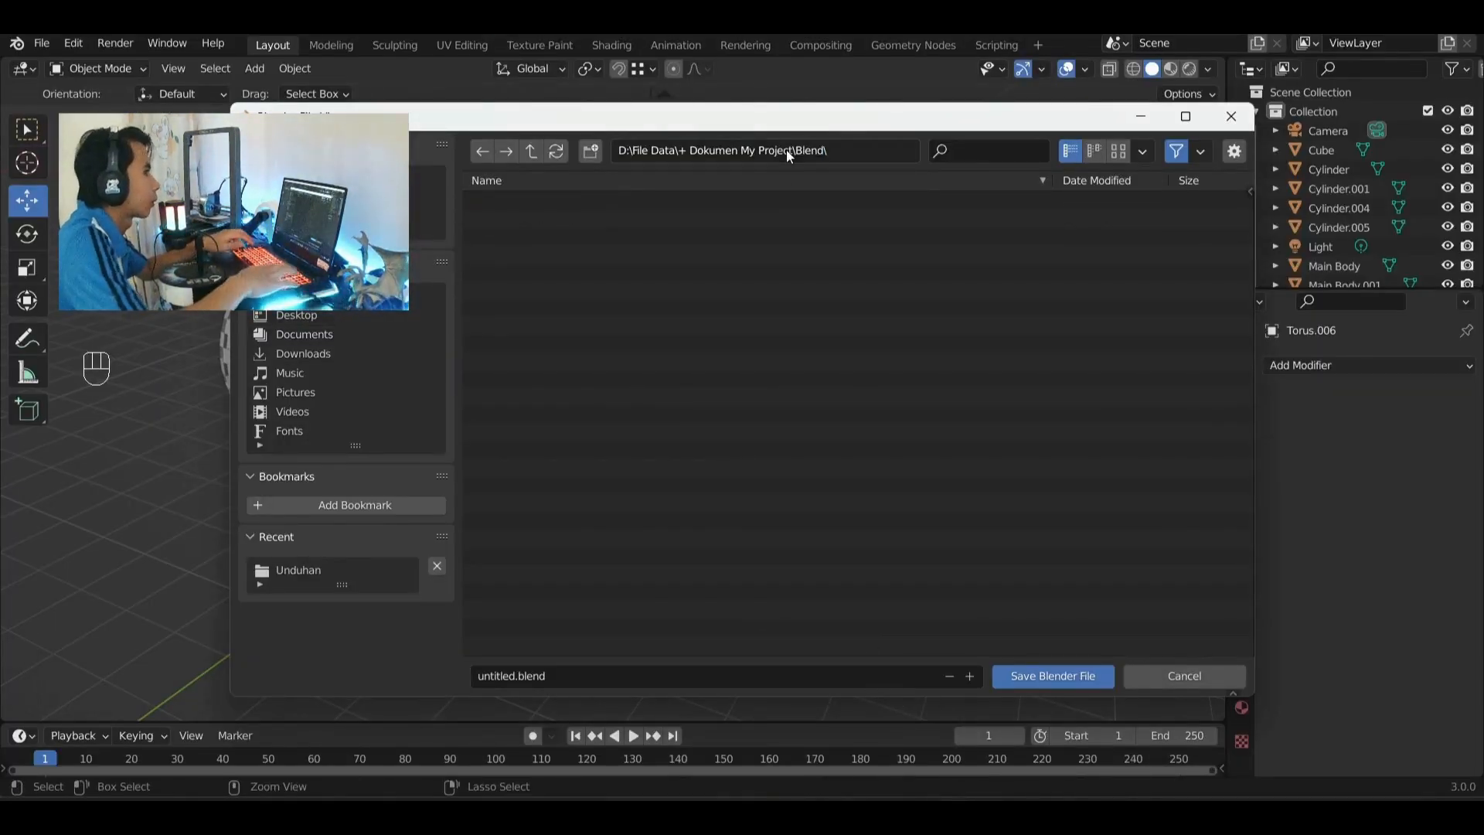
- Save the Blender file under the name "Toy car sci fi"
{"action": "left_click", "coordinate": [651, 677]}
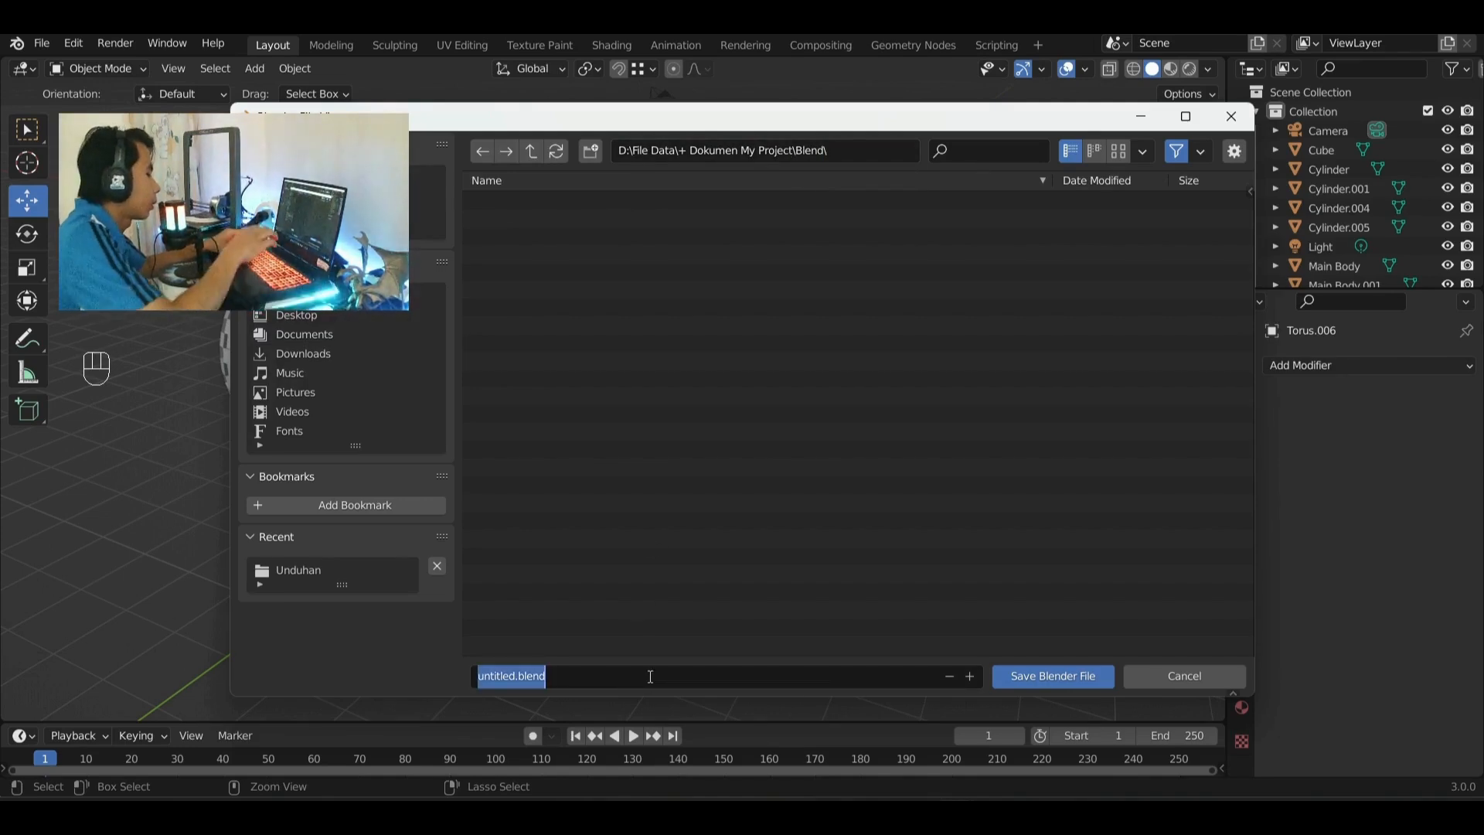
{"action": "type", "text": "Toy car"}
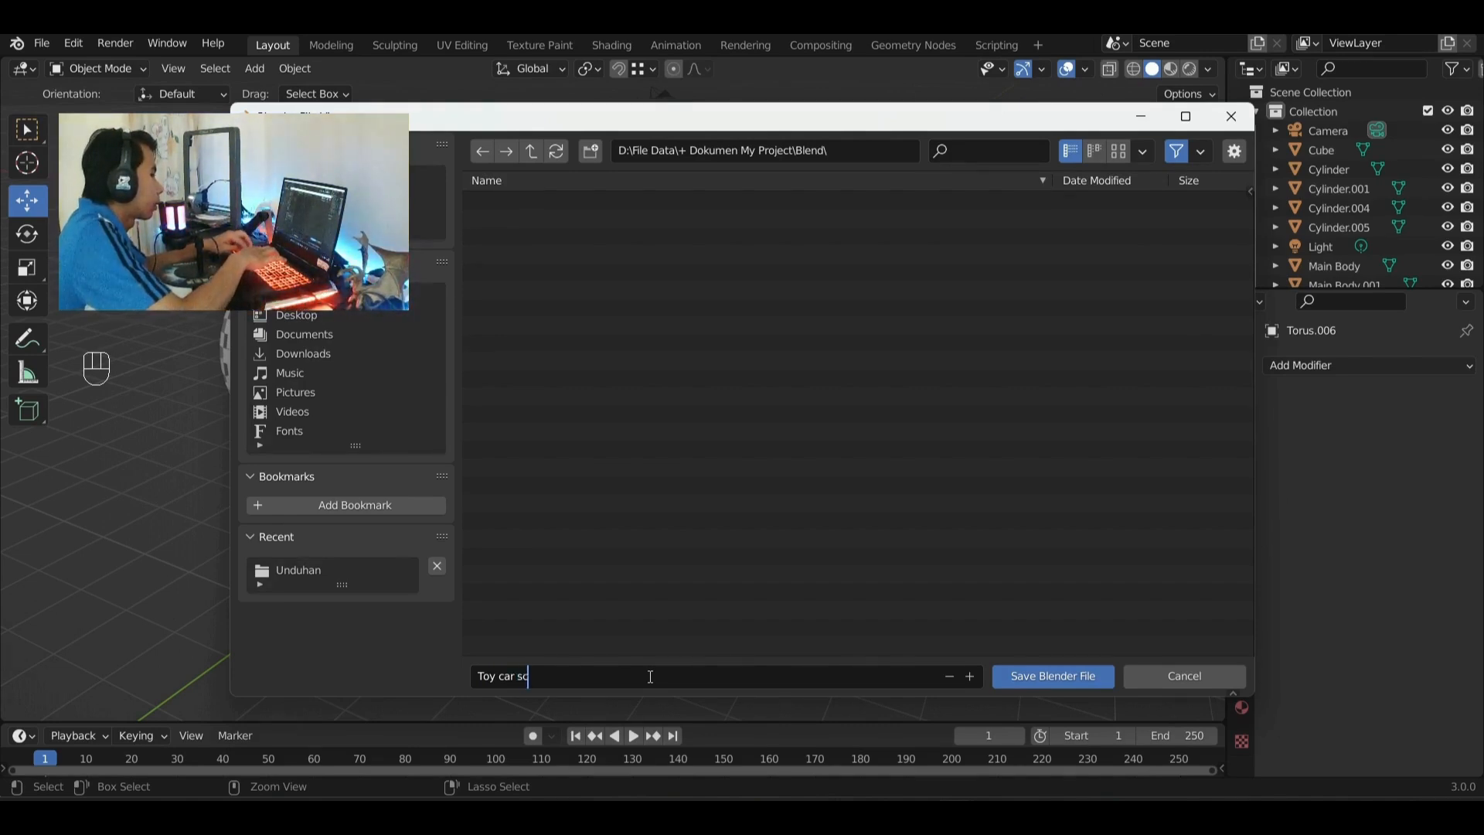
{"action": "type", "text": "sci fi"}
{"action": "key", "text": "Return"}
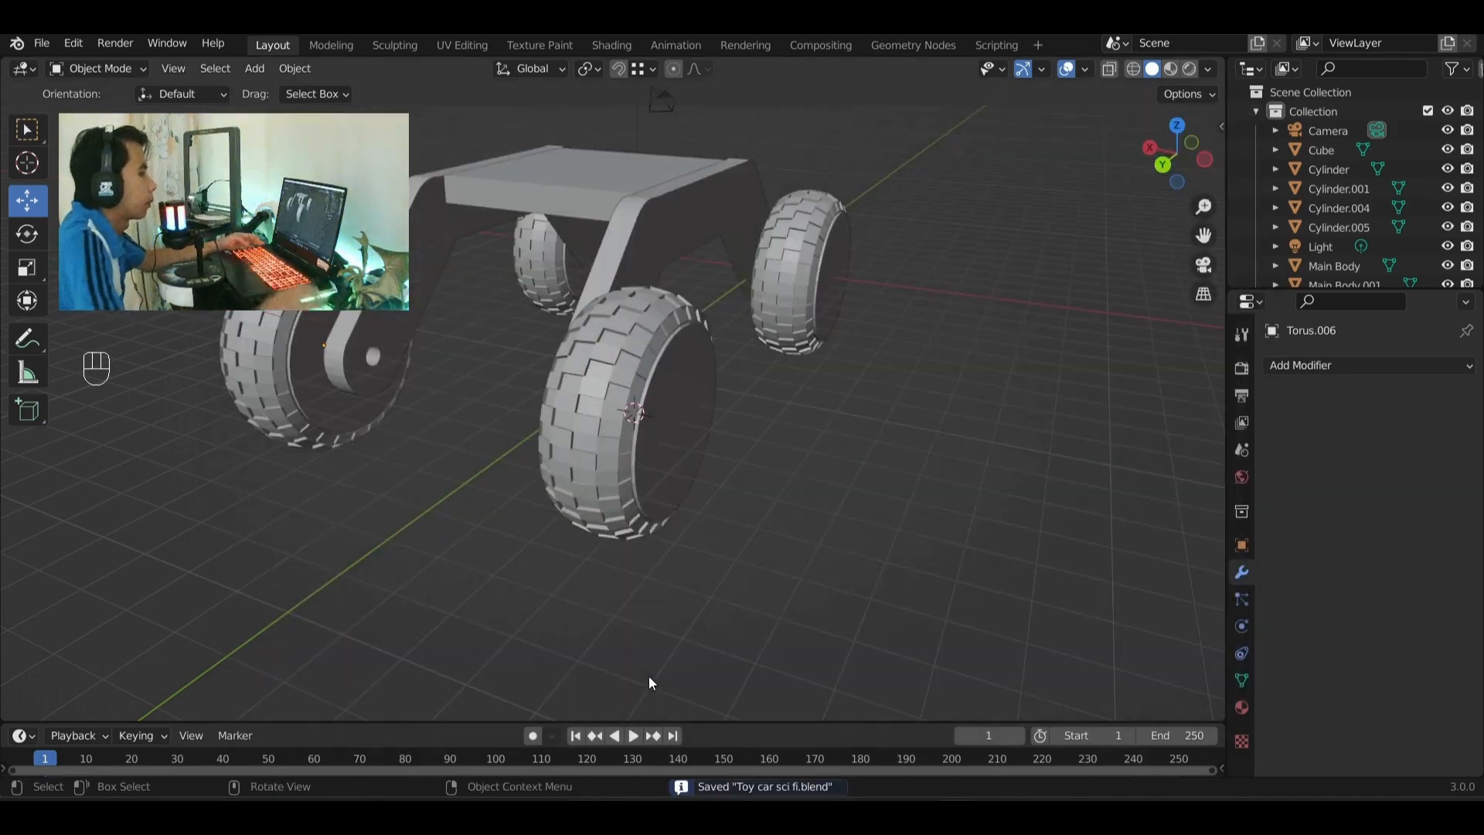
- Switch to the Select Box tool
{"action": "key", "text": "w"}
{"action": "middle_click_drag", "start_coordinate": [685, 584], "coordinate": [531, 481]}
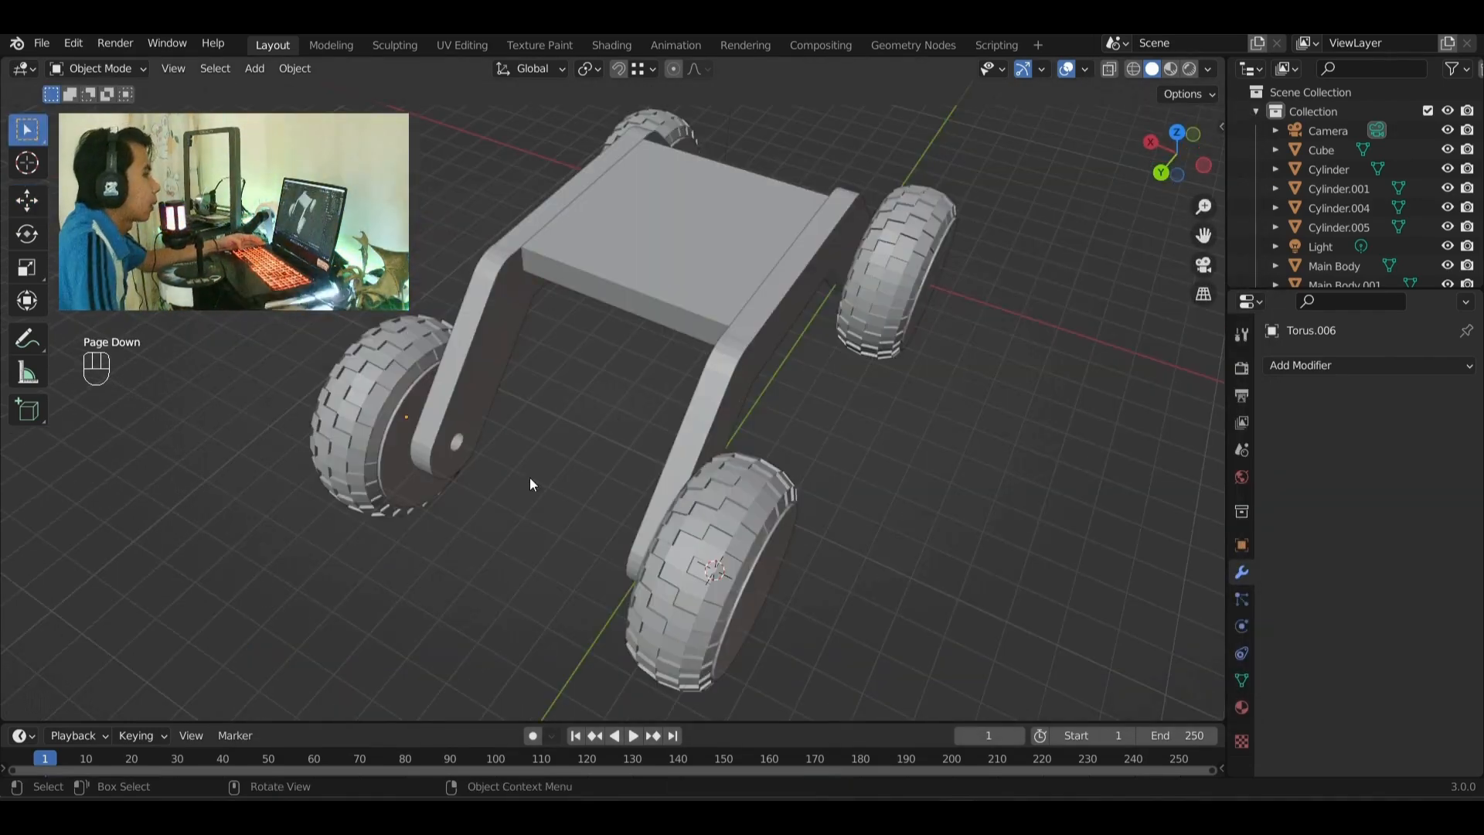
{"action": "scroll", "coordinate": [618, 340], "scroll_direction": "up", "scroll_amount": 3}
{"action": "middle_click_drag", "start_coordinate": [611, 336], "coordinate": [652, 300]}
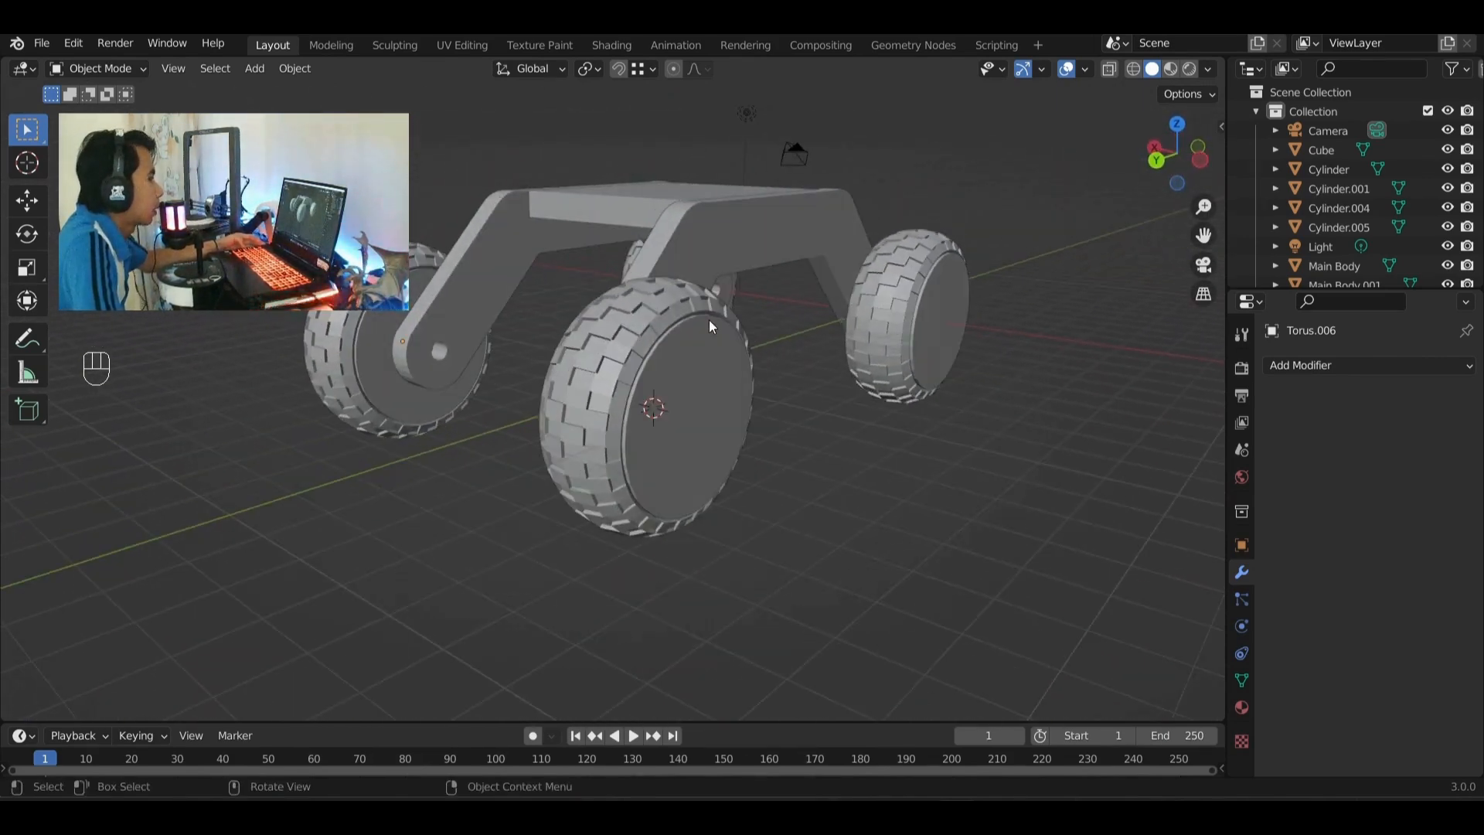